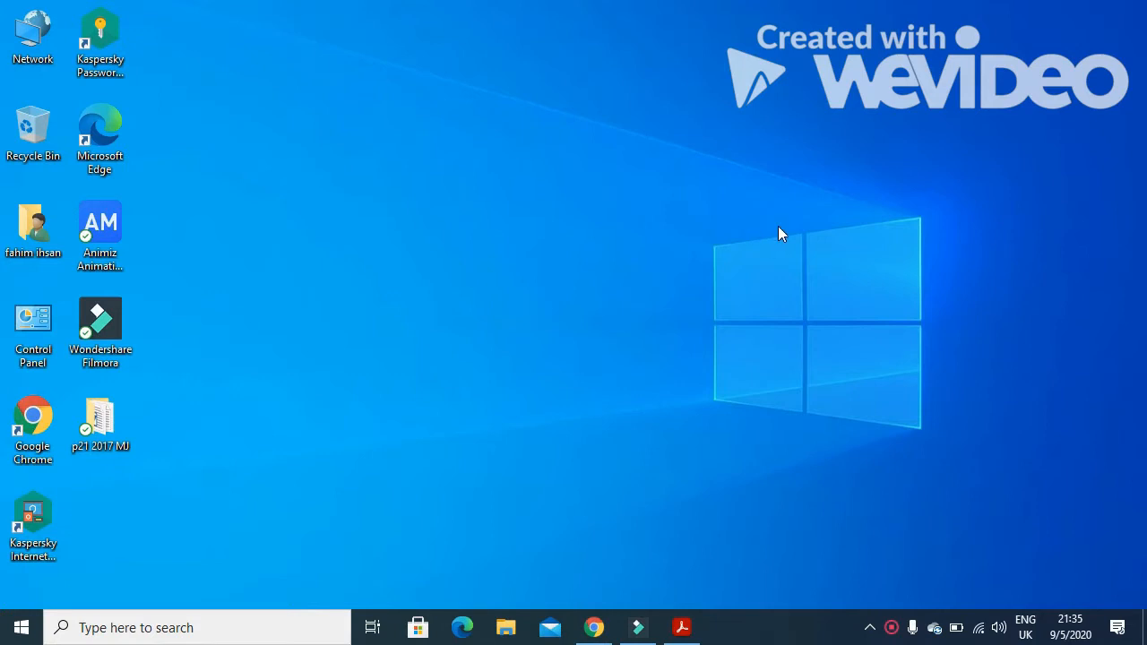
Open the exam paper PDF and read Task 1's evidence document instructions
left_click(681, 627)
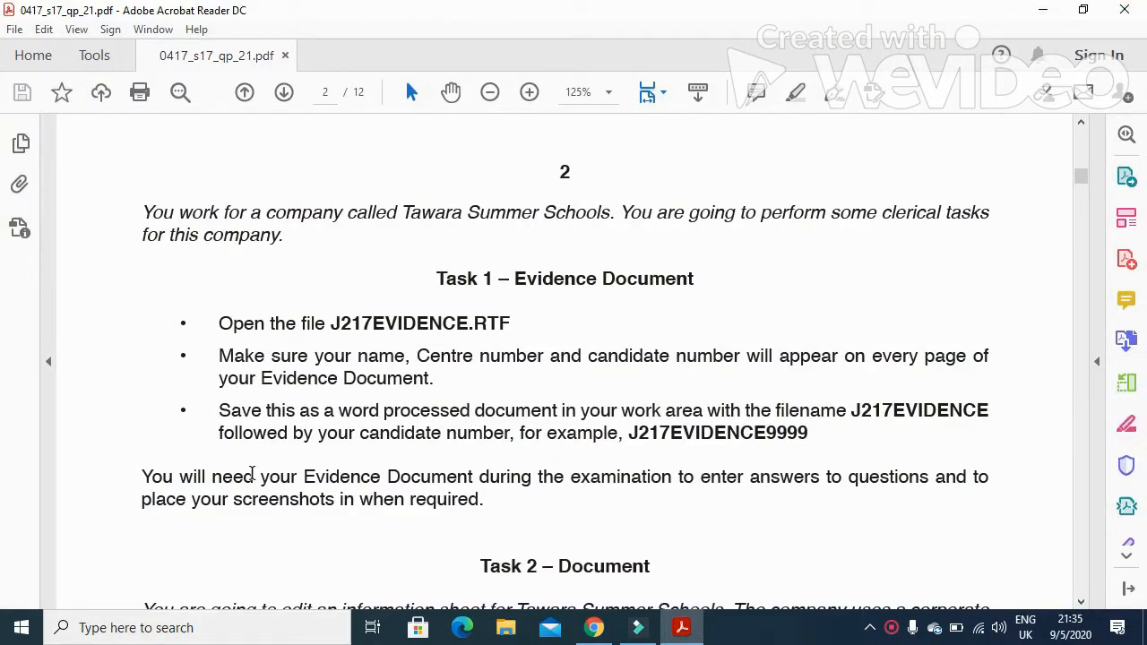
scroll(240, 475, "down", 2)
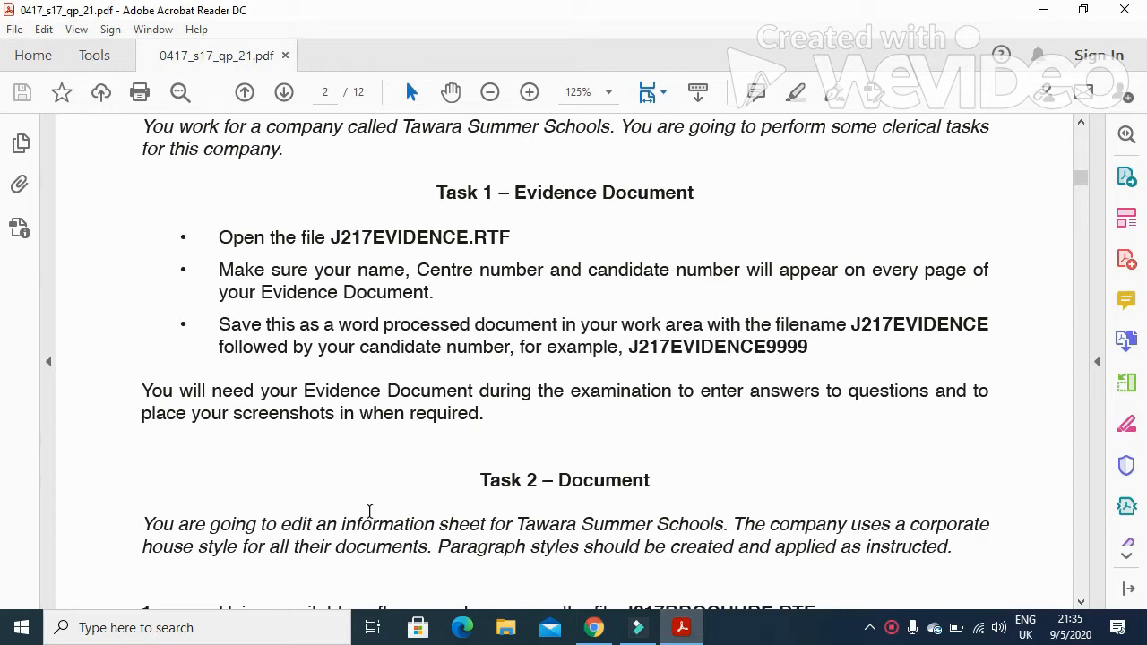
left_click_drag(517, 528, 668, 533)
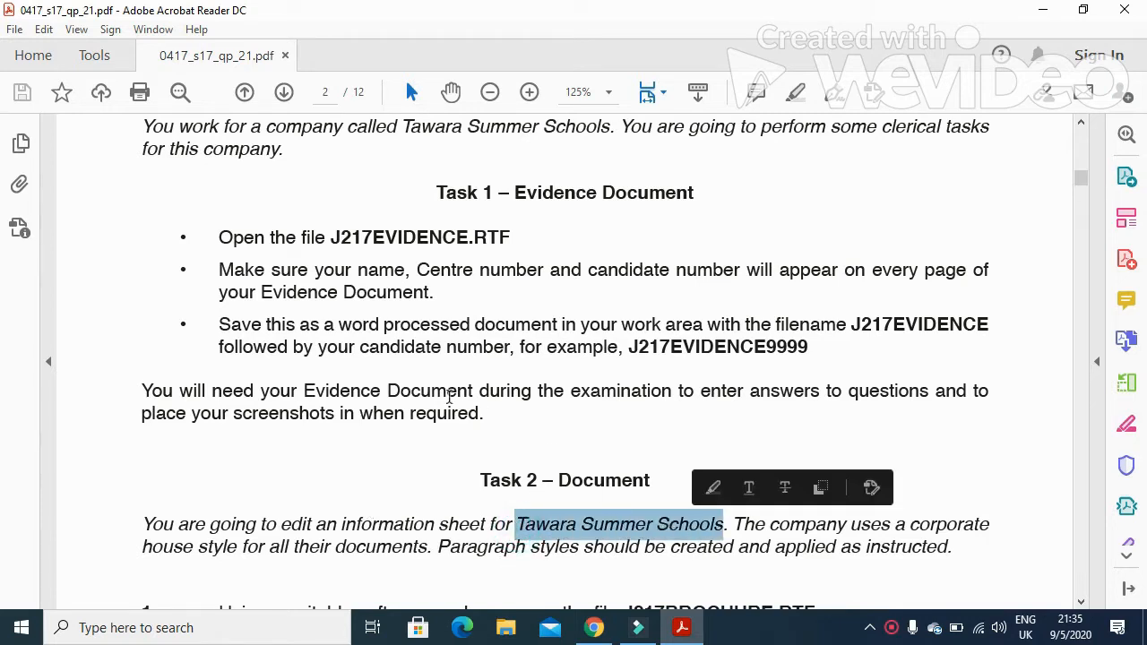
scroll(446, 396, "up", 1)
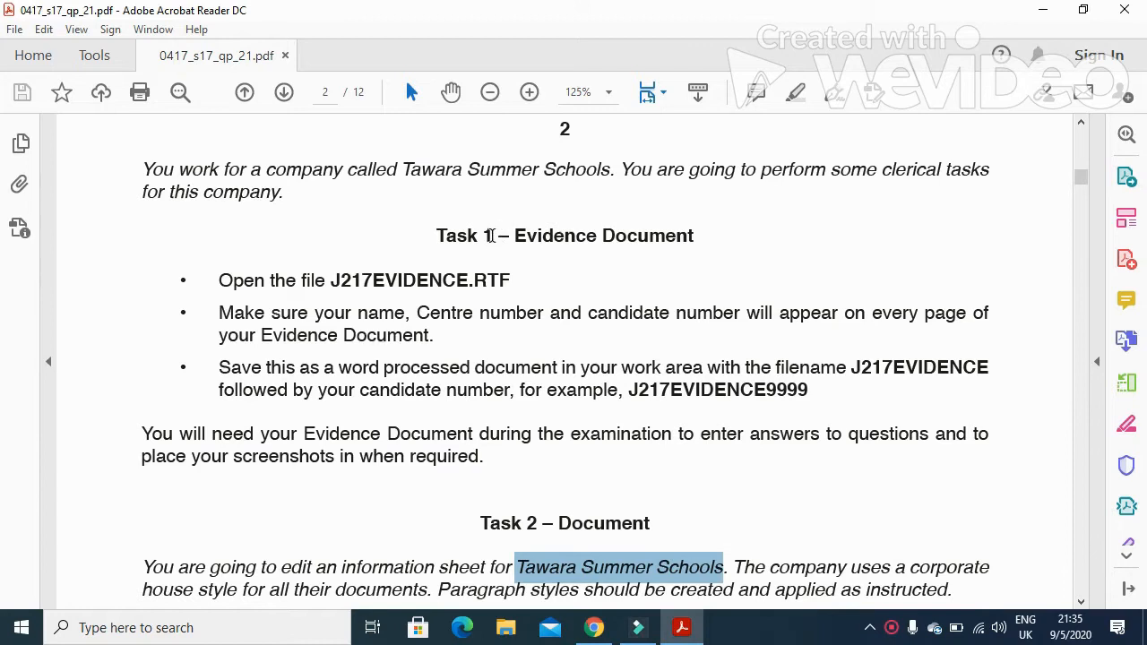
left_click_drag(316, 319, 648, 328)
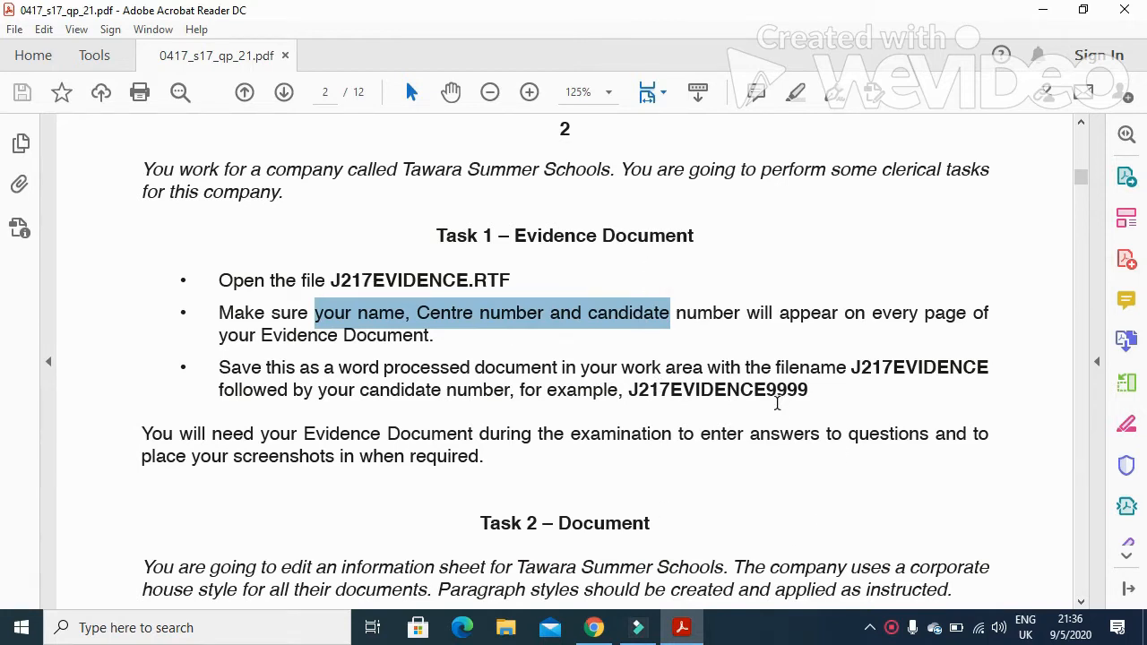
Open J217EVIDENCE.RTF from the p21 2017 MJ folder
left_click(1042, 10)
double_click(99, 421)
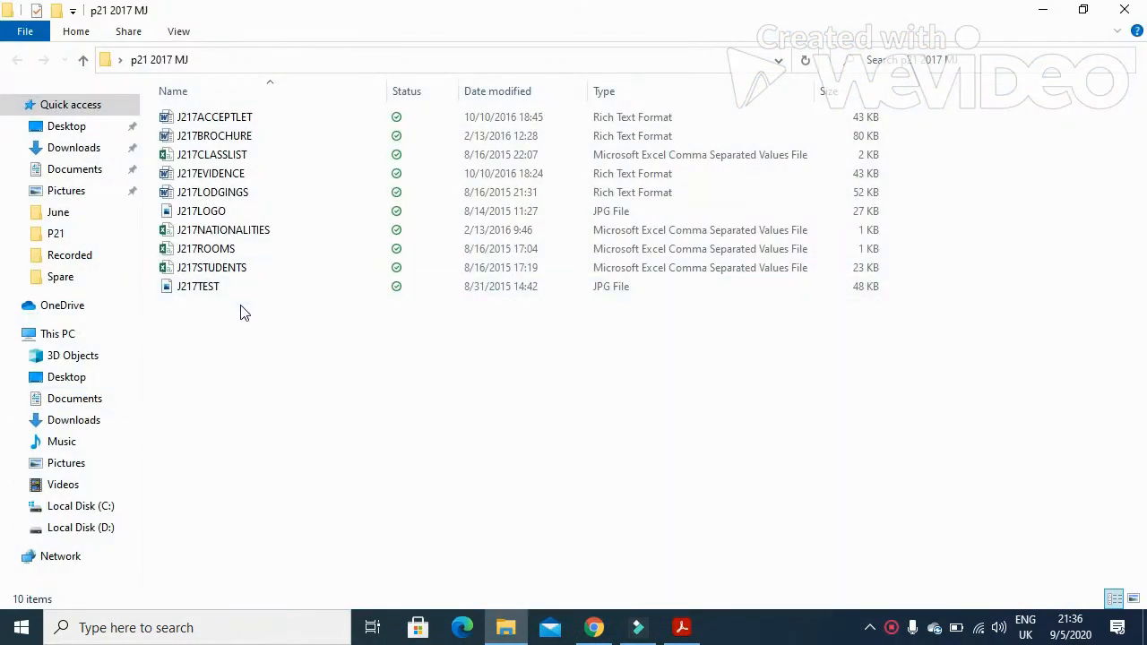
double_click(254, 174)
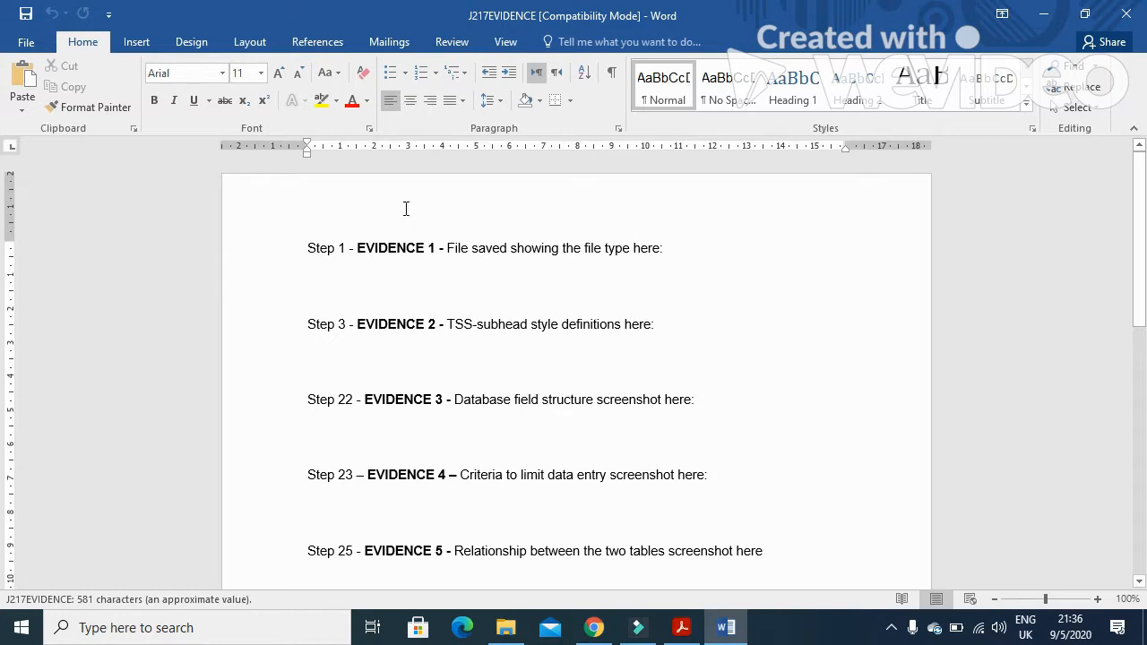
Insert a Blank (Three Columns) header and enter the candidate's name in its first field
left_click(145, 43)
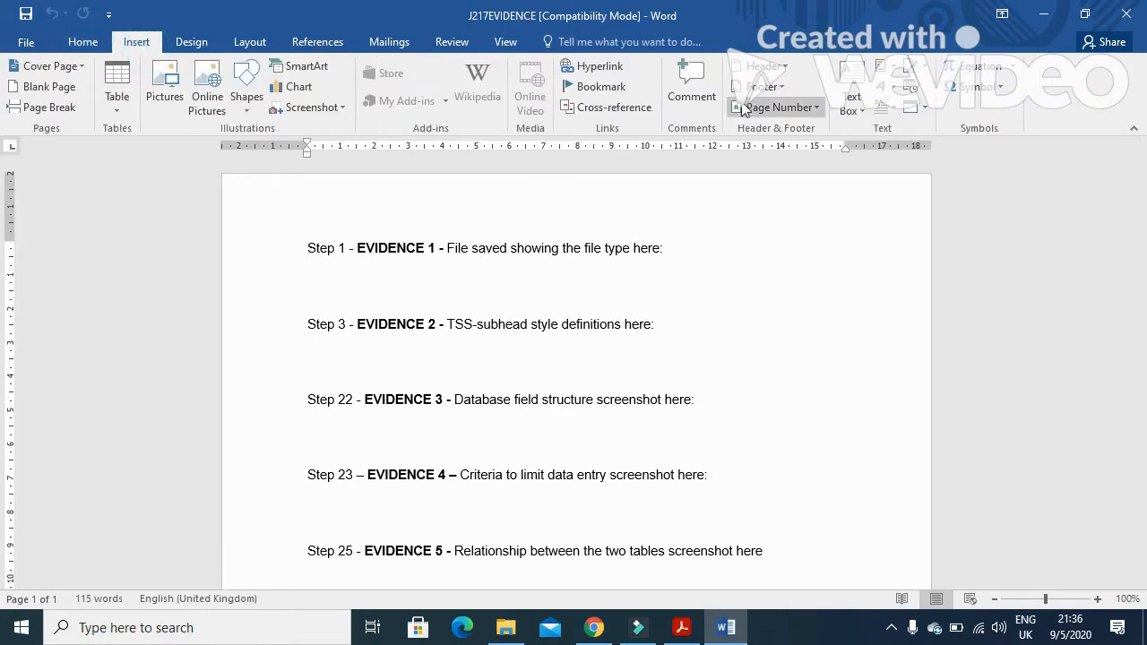
left_click(766, 67)
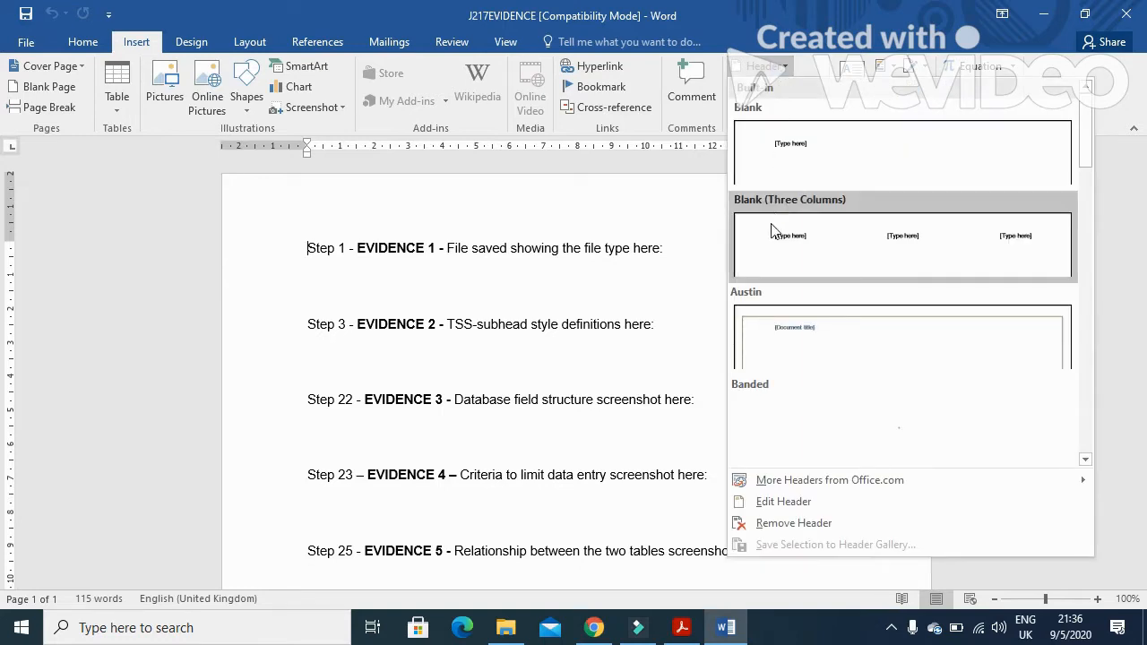
left_click(759, 232)
left_click(361, 222)
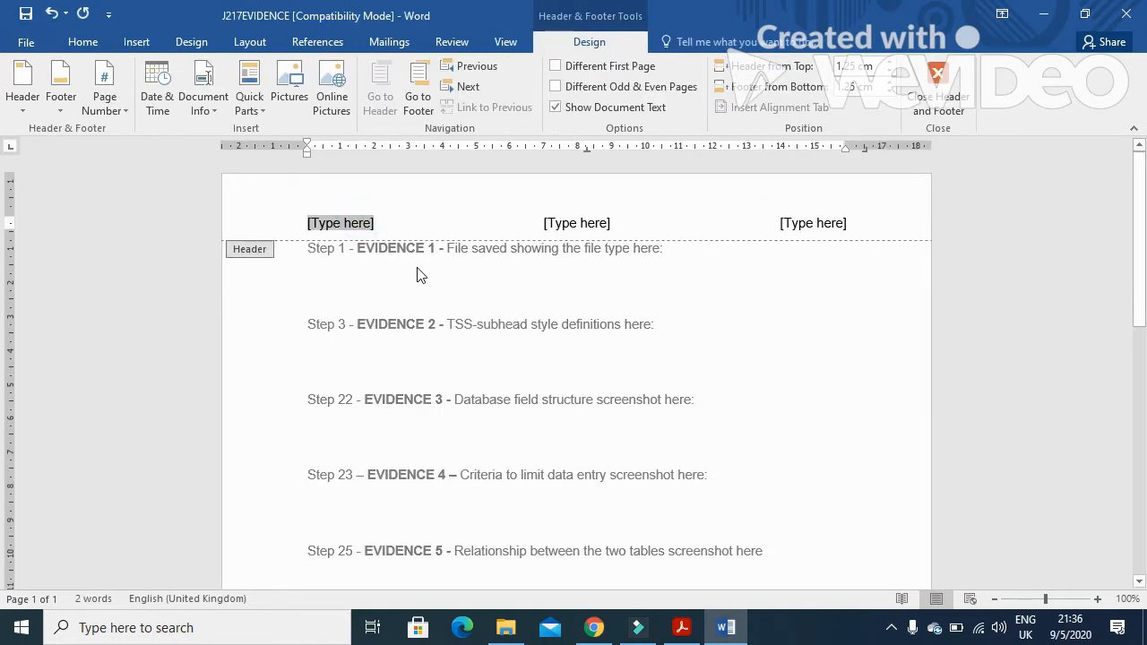
type("Fahim")
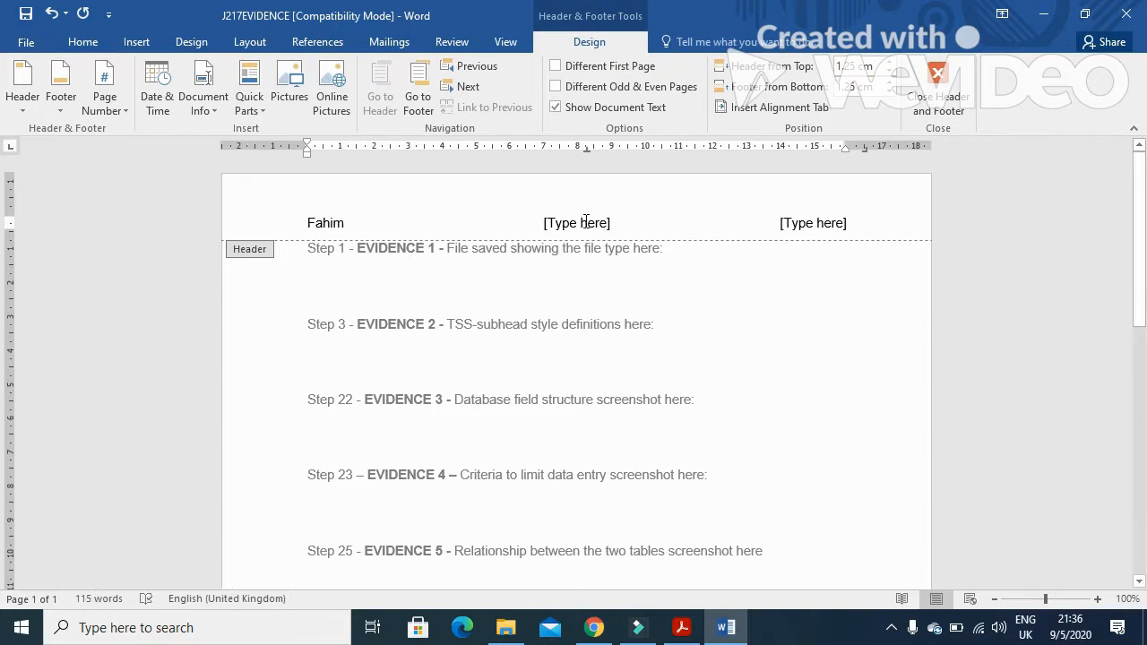
Fill the middle and right header fields with the centre number and candidate number, then close the header
left_click(583, 221)
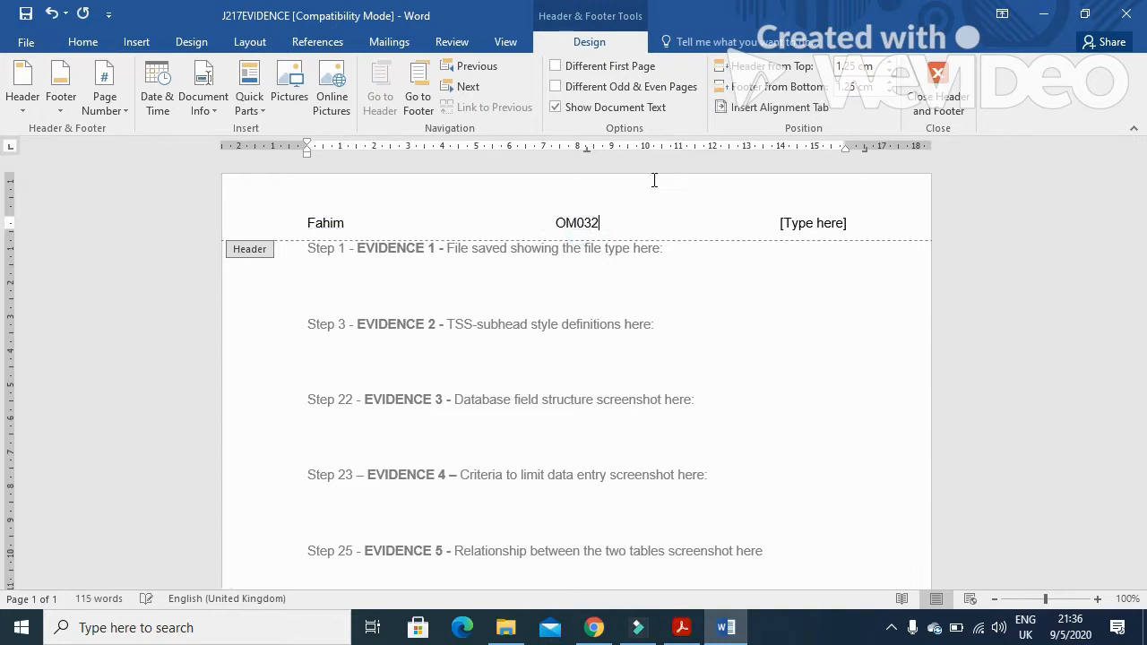
left_click(794, 224)
left_click(936, 98)
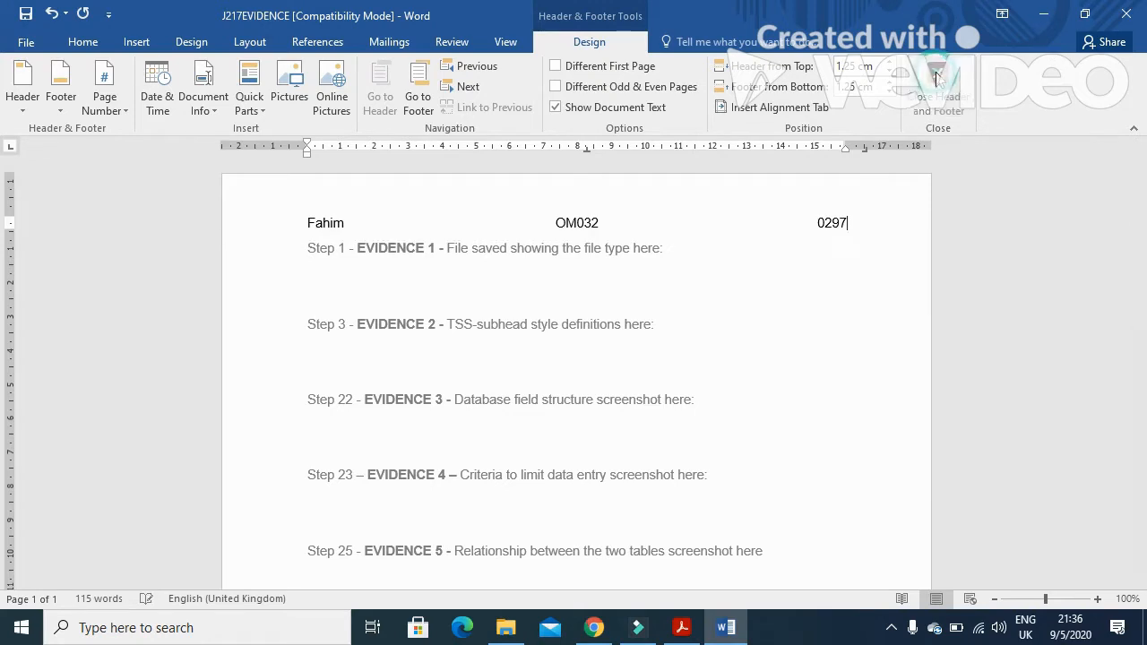
Save the evidence document as a Word Document named J217EVIDENCE followed by the candidate number
left_click(26, 42)
left_click(41, 223)
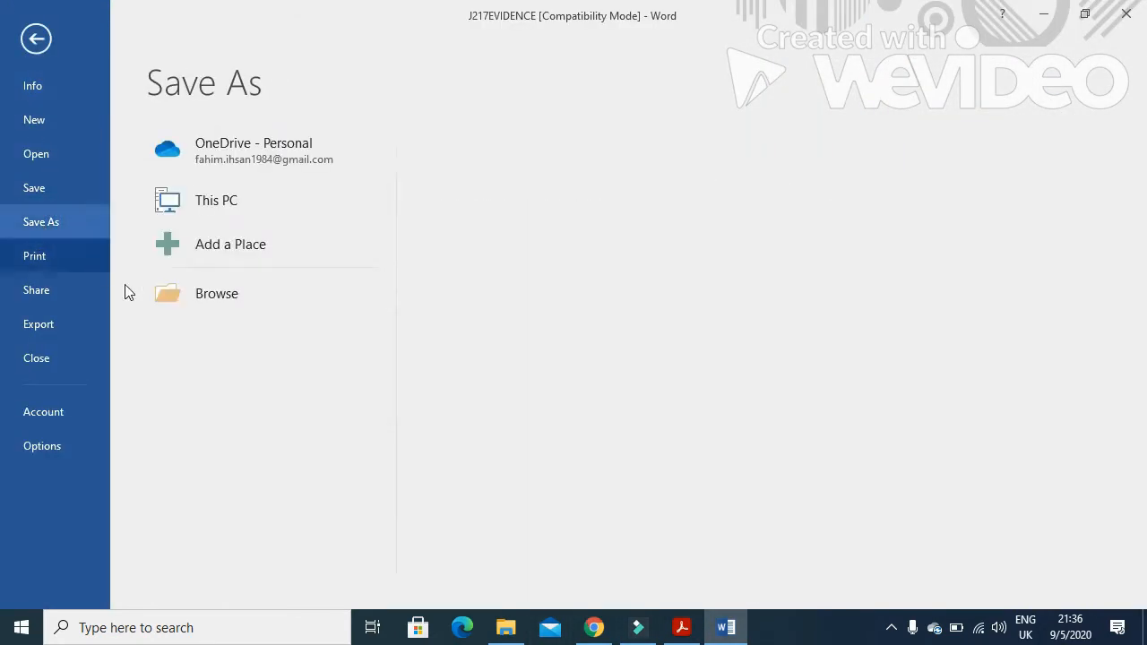
left_click(203, 299)
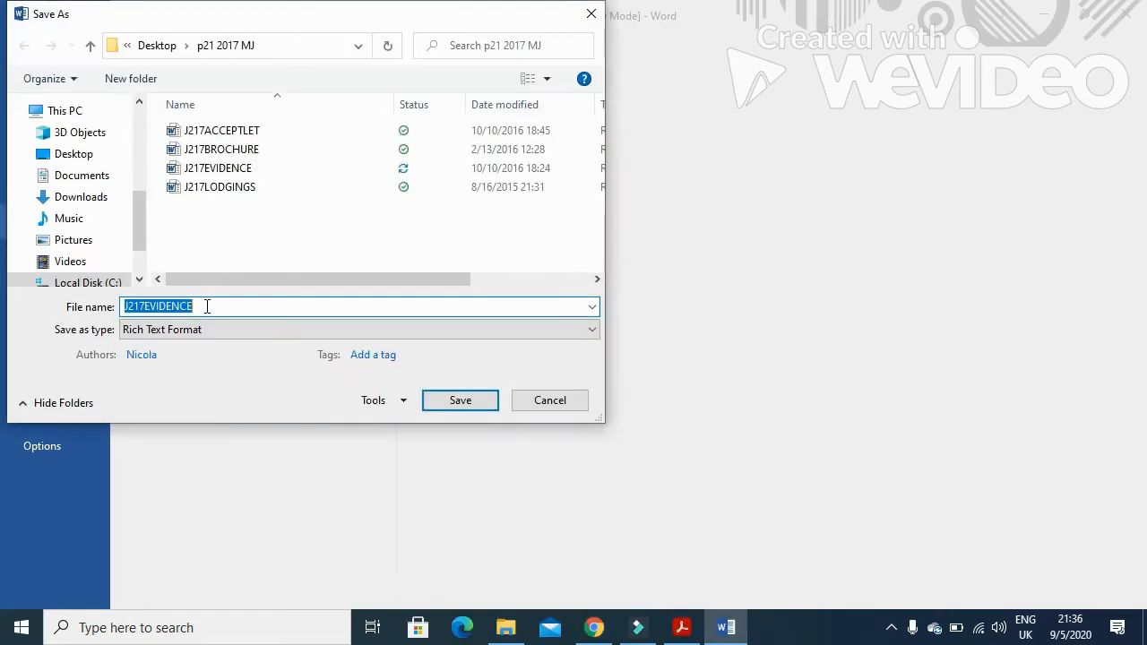
left_click(207, 306)
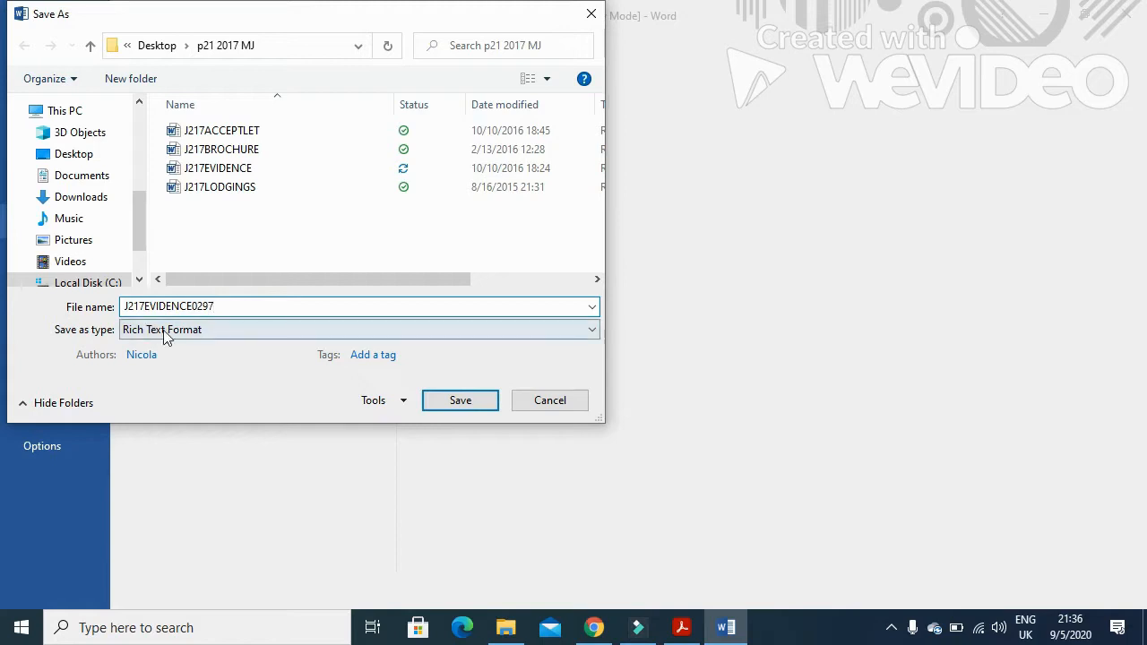
left_click(189, 330)
left_click(188, 348)
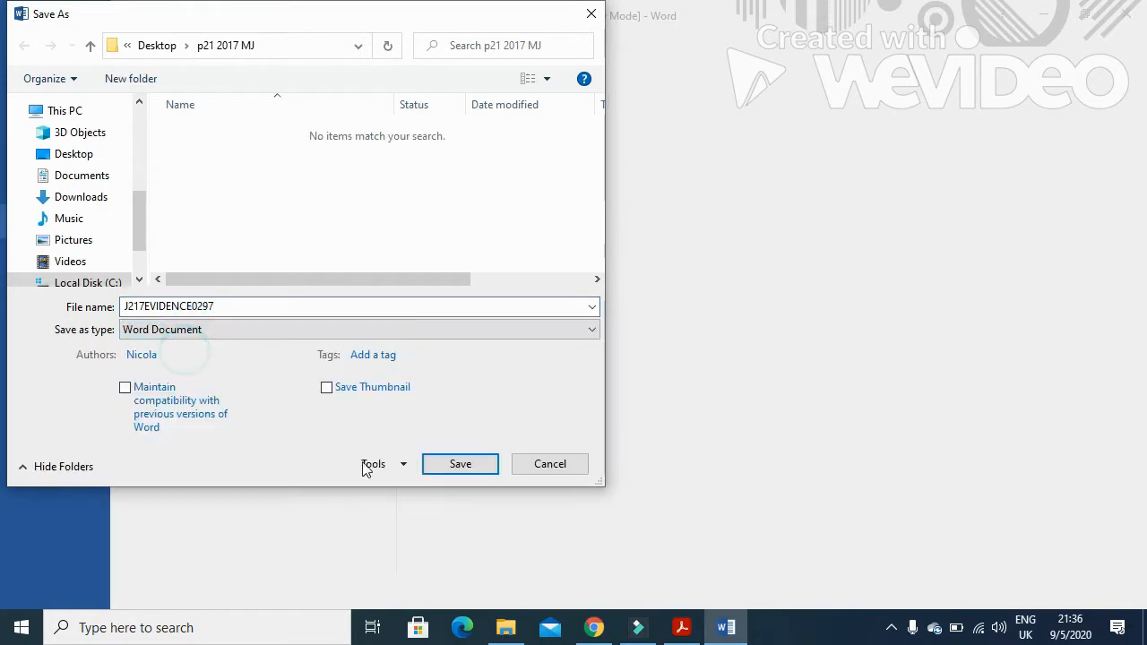
left_click(453, 469)
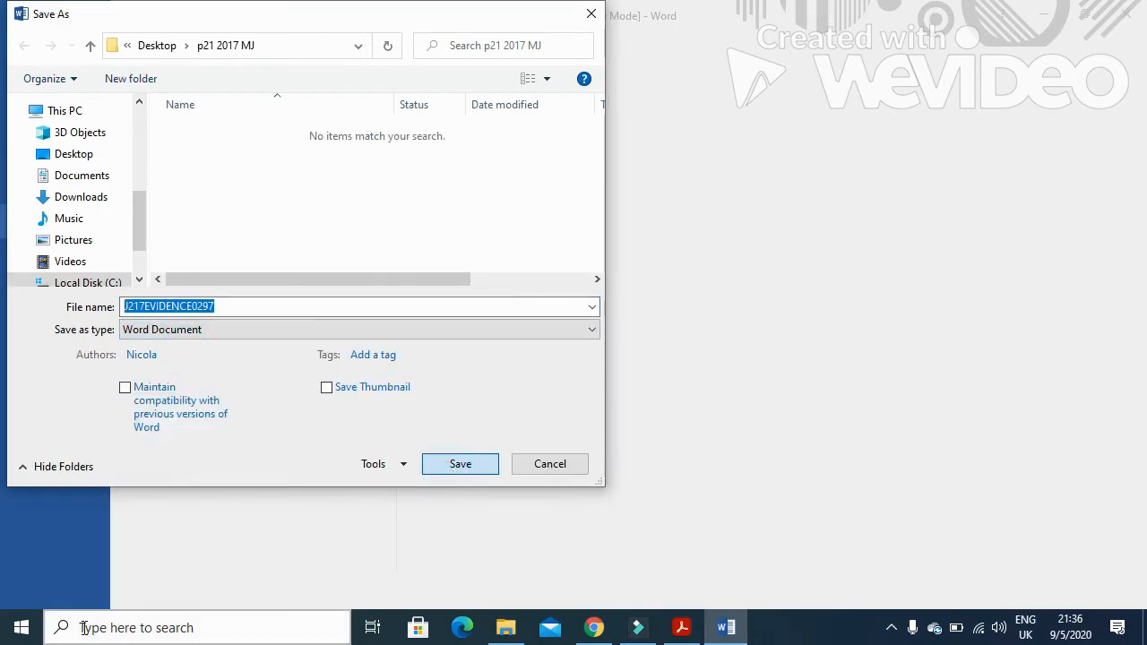
Read the Task 2 introduction and the step 1 instructions in the exam paper
left_click(682, 627)
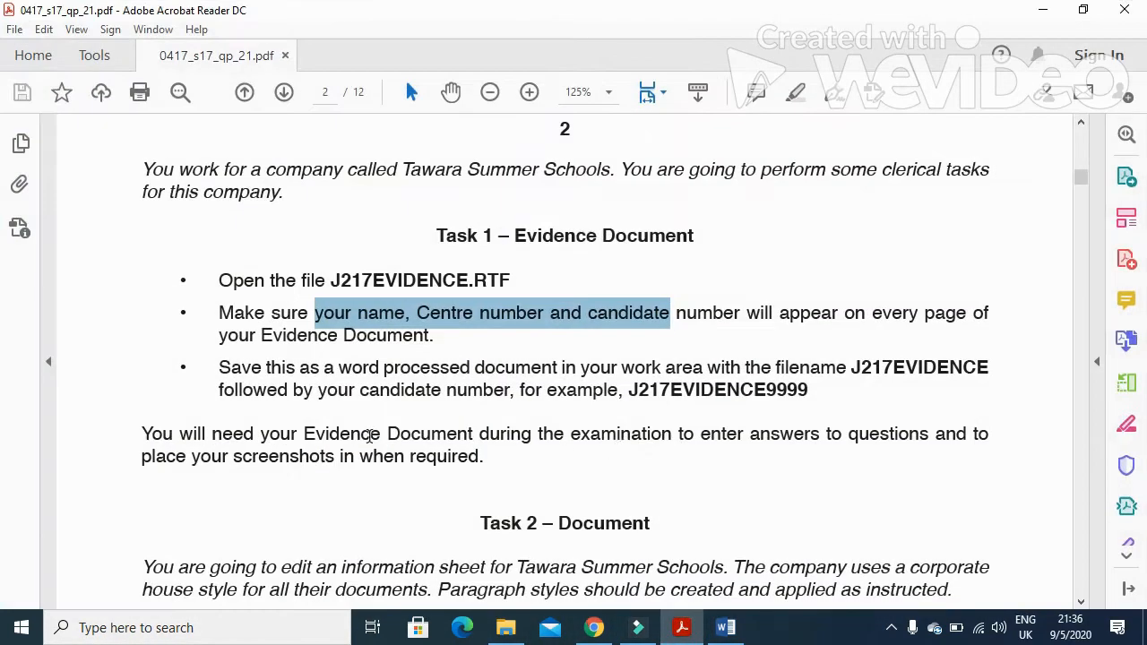
scroll(369, 436, "down", 5)
left_click_drag(144, 314, 969, 318)
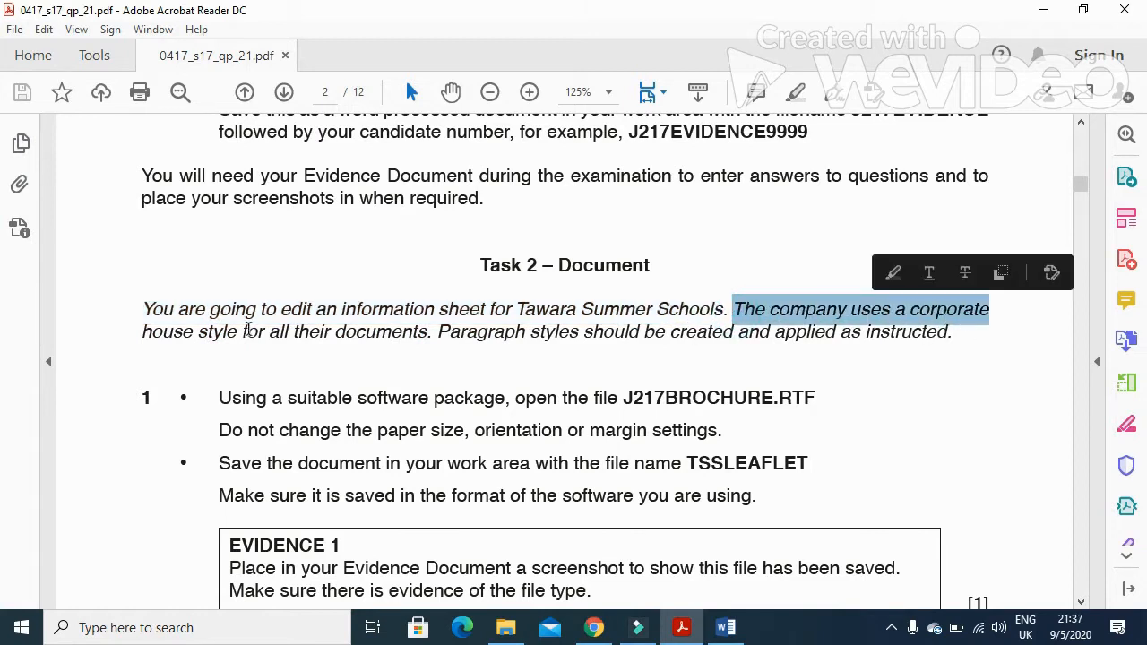
left_click_drag(152, 332, 427, 334)
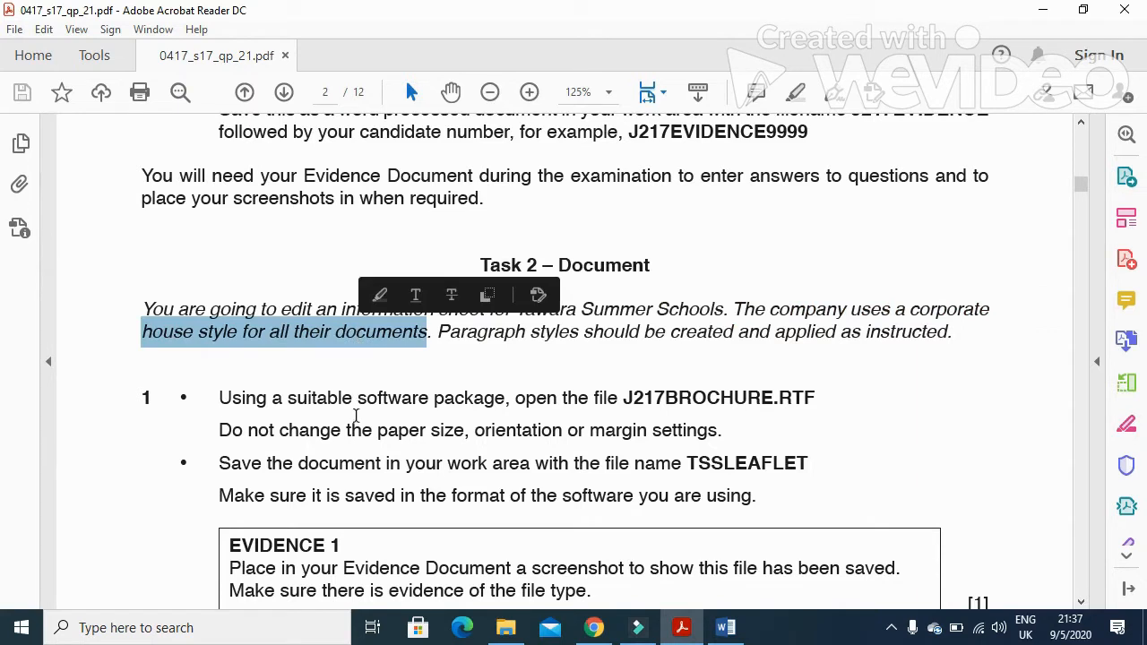
scroll(356, 415, "down", 1)
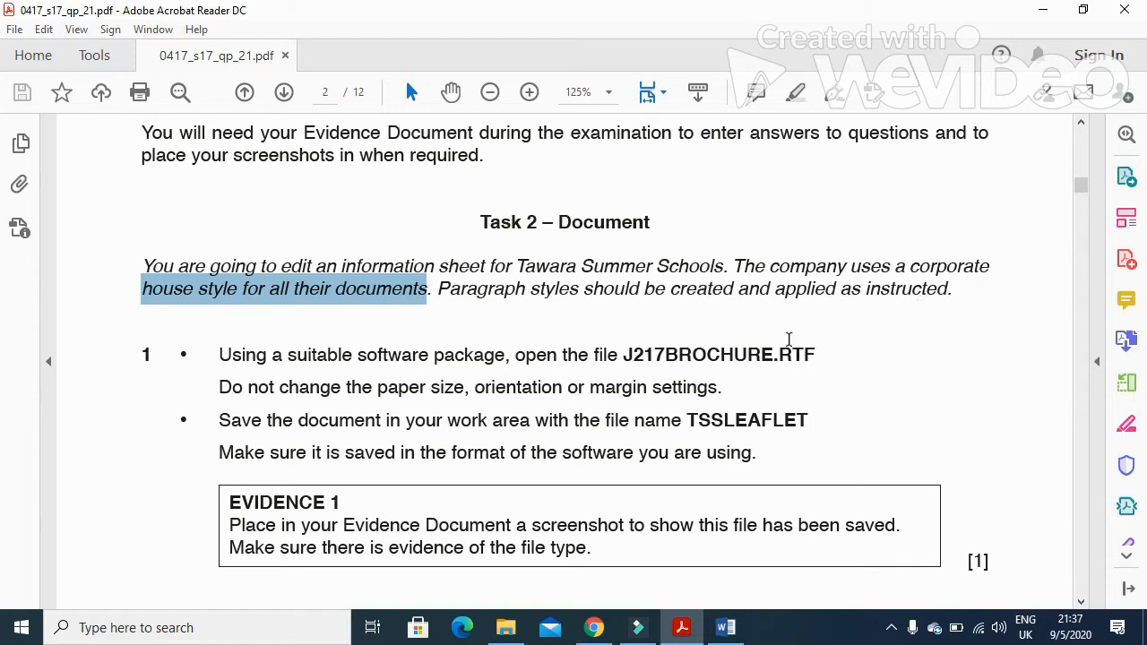
left_click_drag(216, 354, 773, 355)
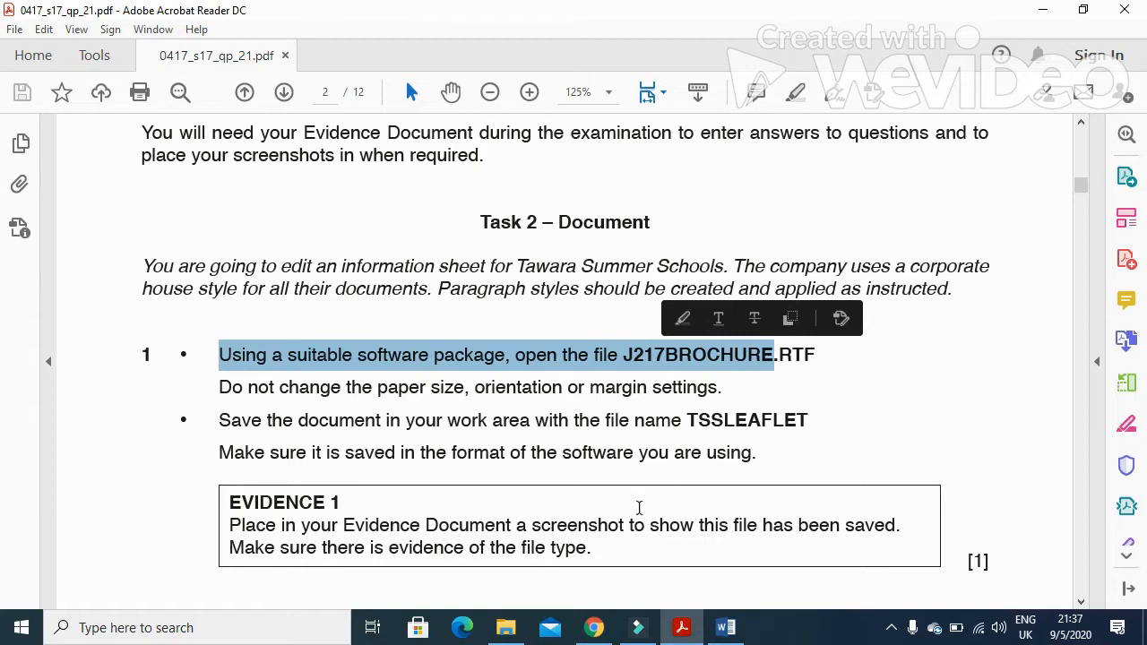
Open J217BROCHURE.RTF from the p21 2017 MJ folder
left_click(505, 627)
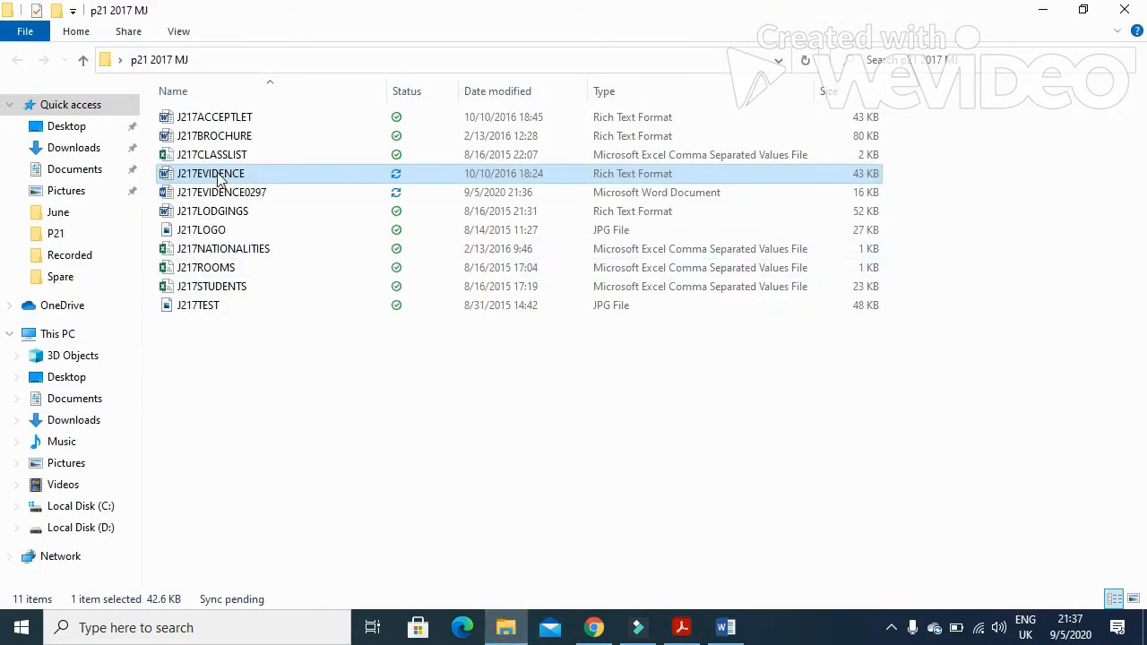
double_click(238, 136)
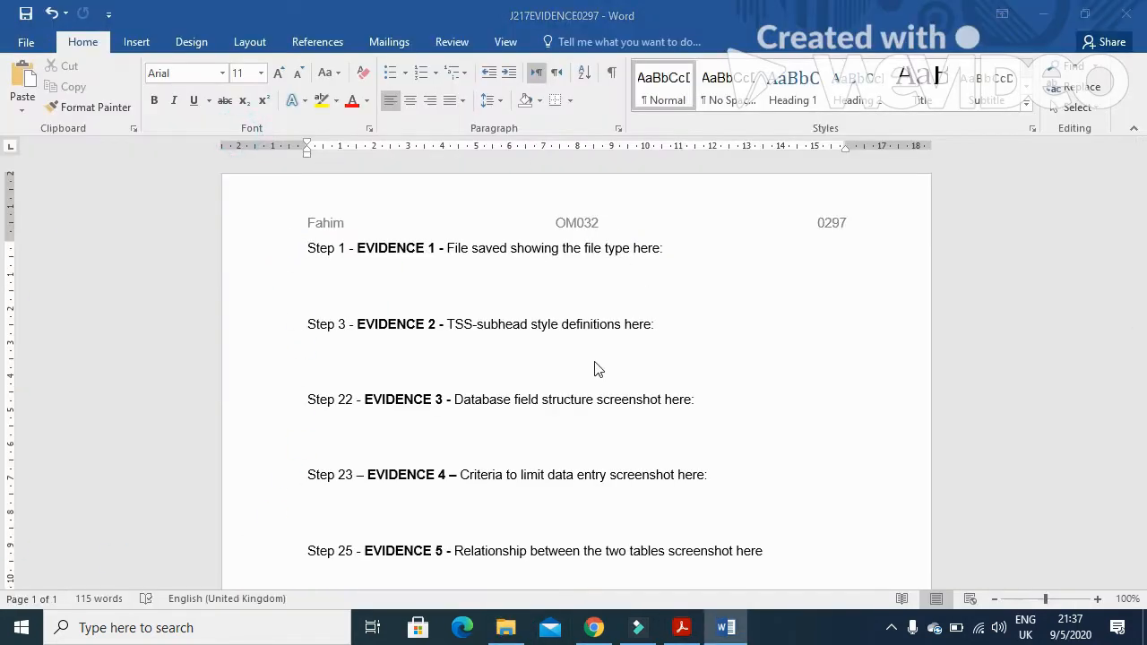
Review step 1's instructions about page settings and the TSSLEAFLET file name in the exam paper
left_click(681, 627)
scroll(636, 461, "down", 1)
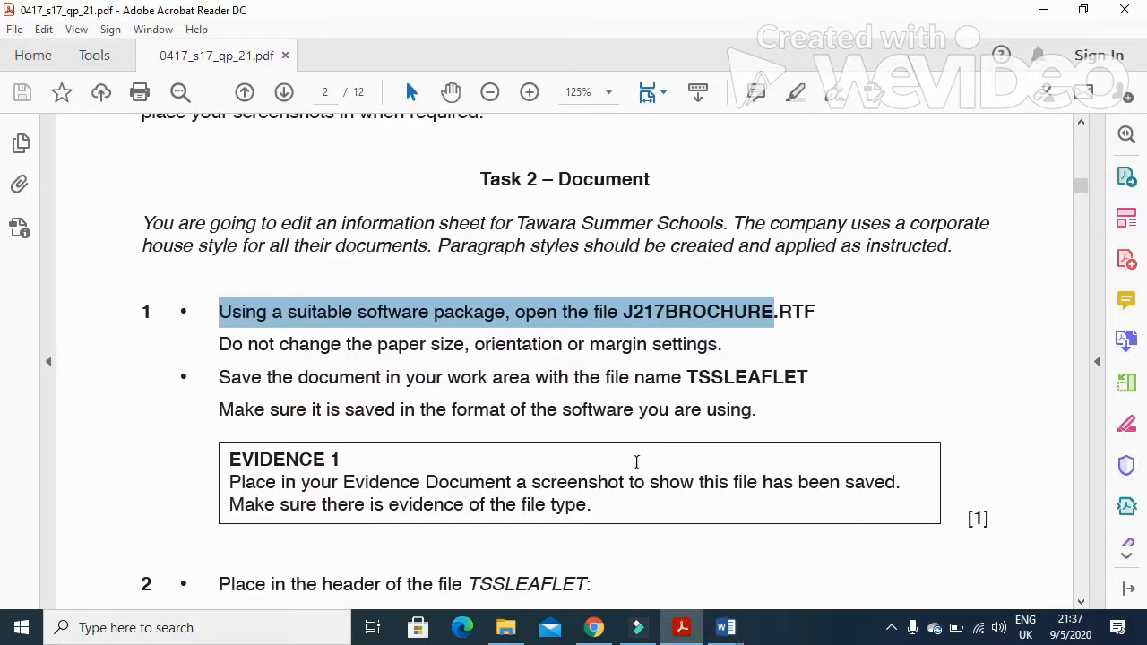
left_click_drag(224, 344, 481, 356)
left_click_drag(553, 350, 707, 360)
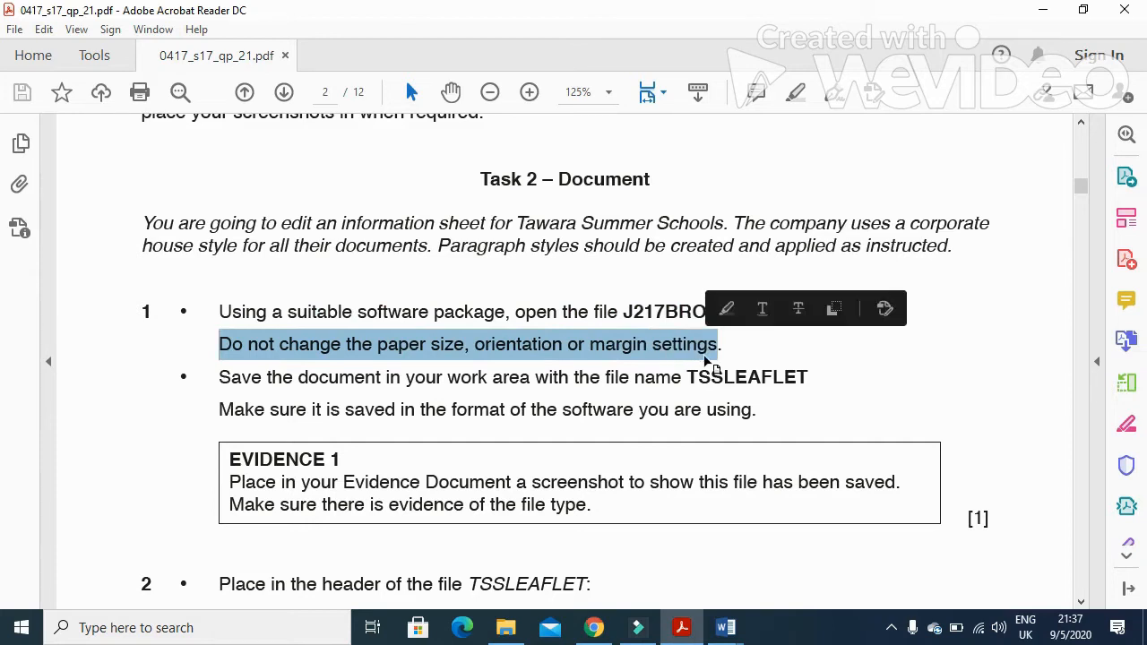
left_click_drag(804, 377, 689, 376)
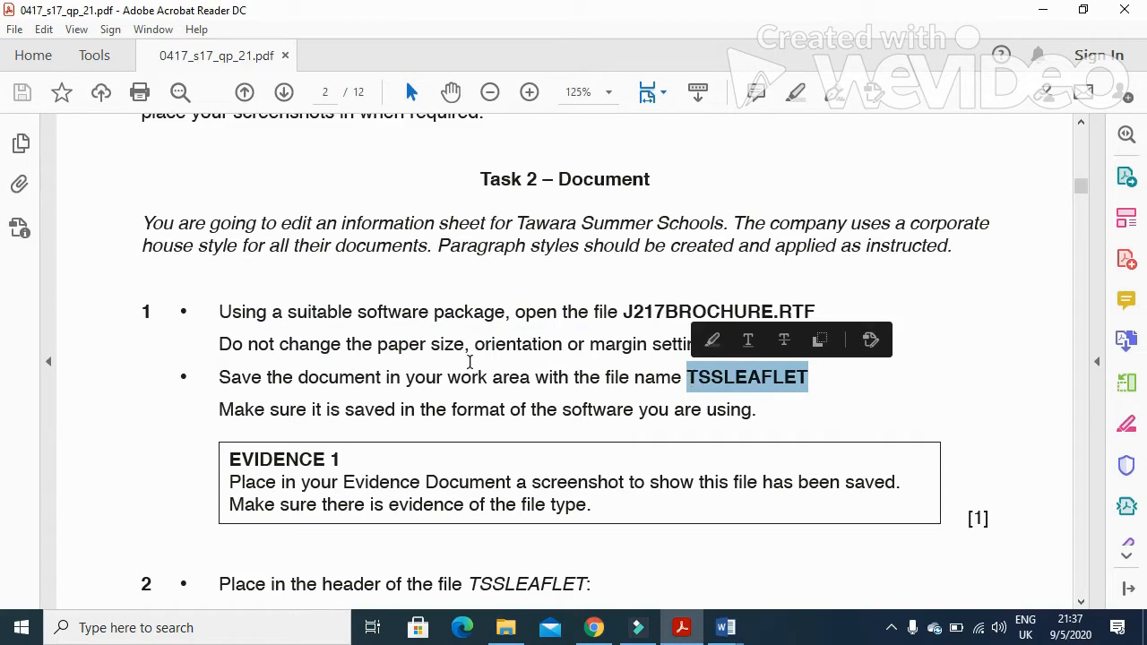
left_click_drag(217, 380, 805, 386)
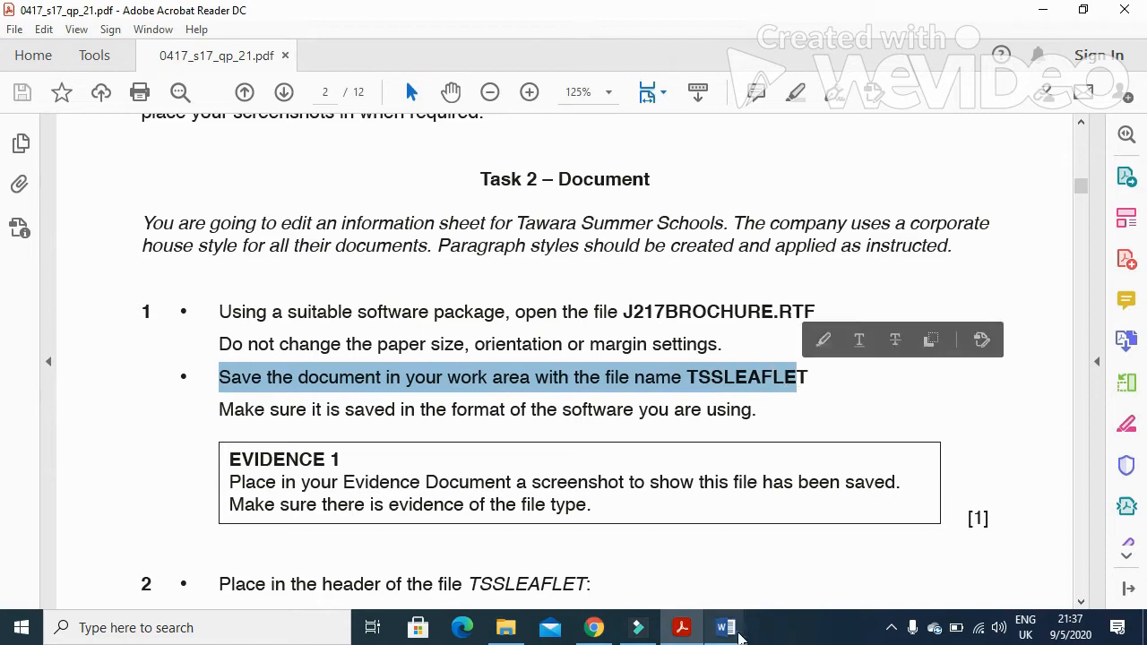
Save the brochure as a Word Document named TSSLEAFLET
mouse_move(735, 630)
left_click(790, 578)
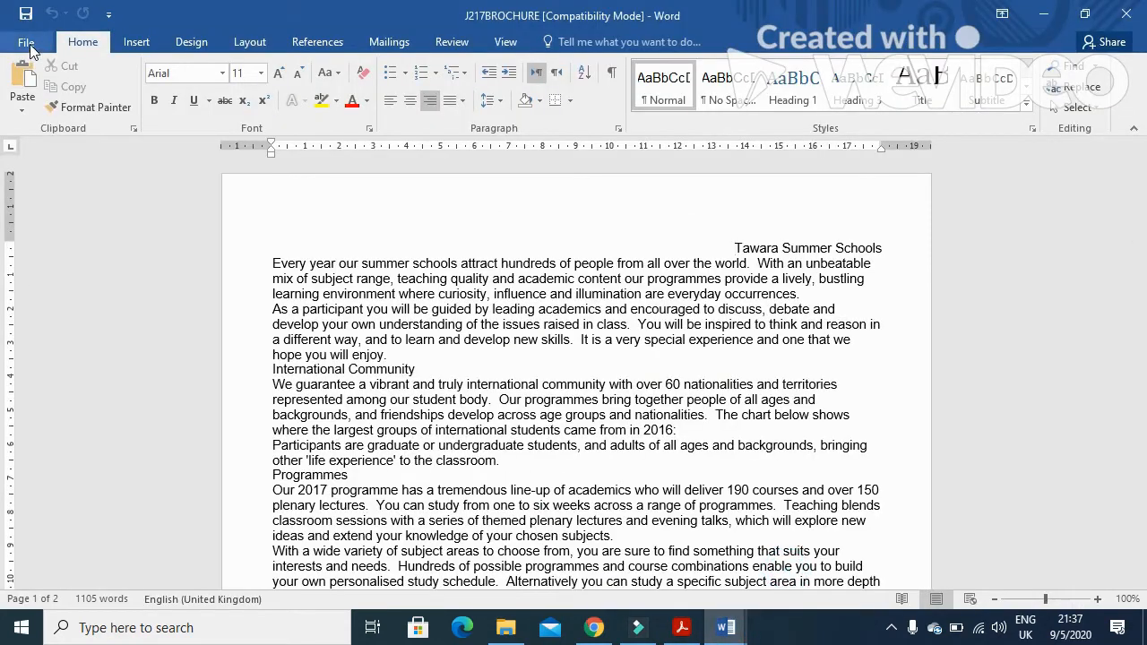
left_click(56, 221)
left_click(232, 291)
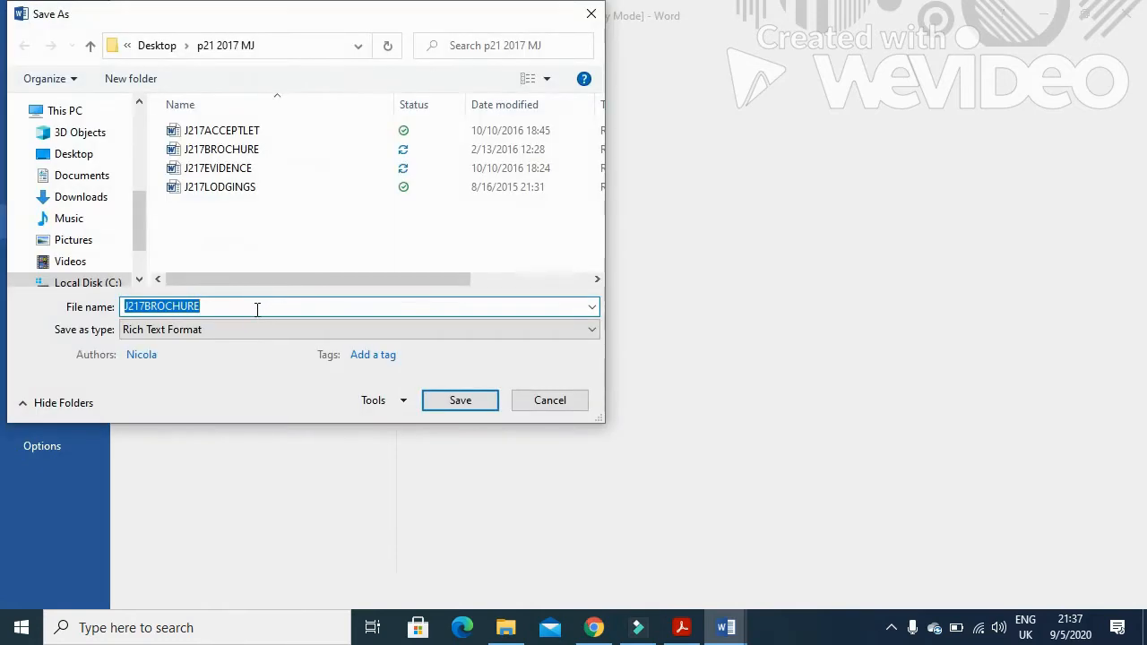
type("TSSLEAFLET")
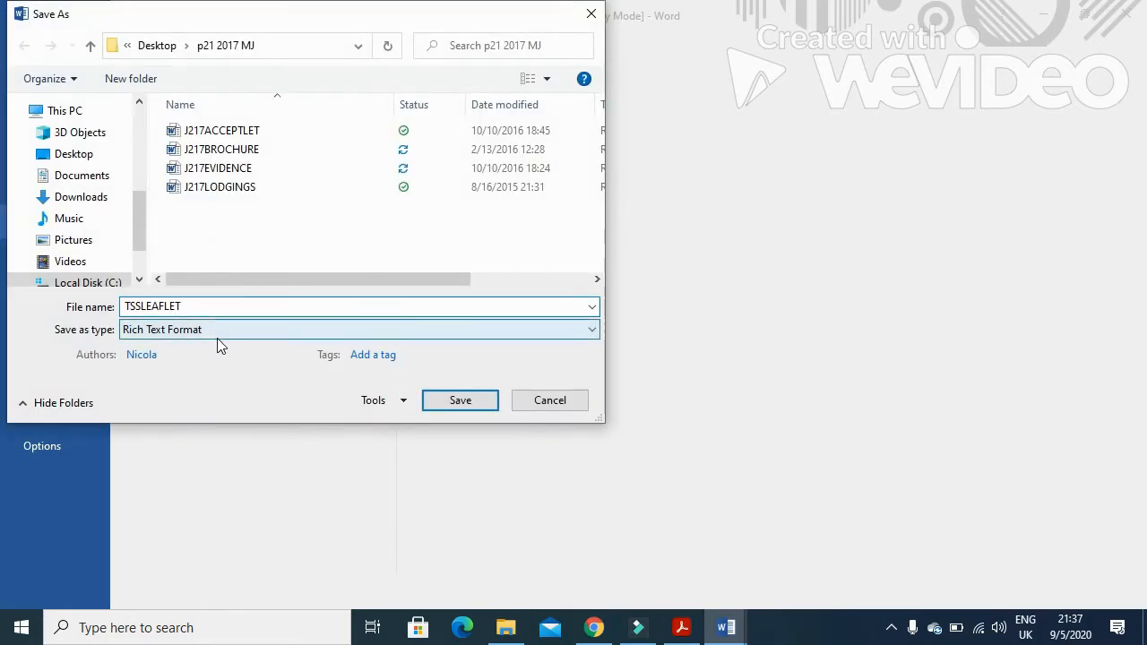
left_click(220, 332)
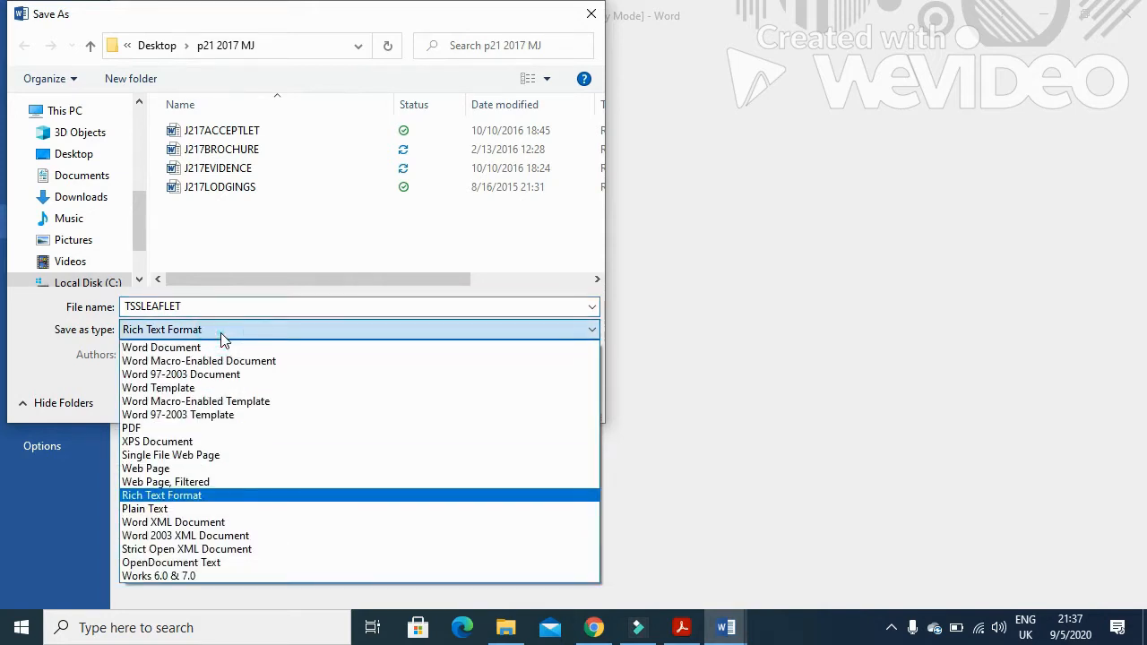
left_click(215, 349)
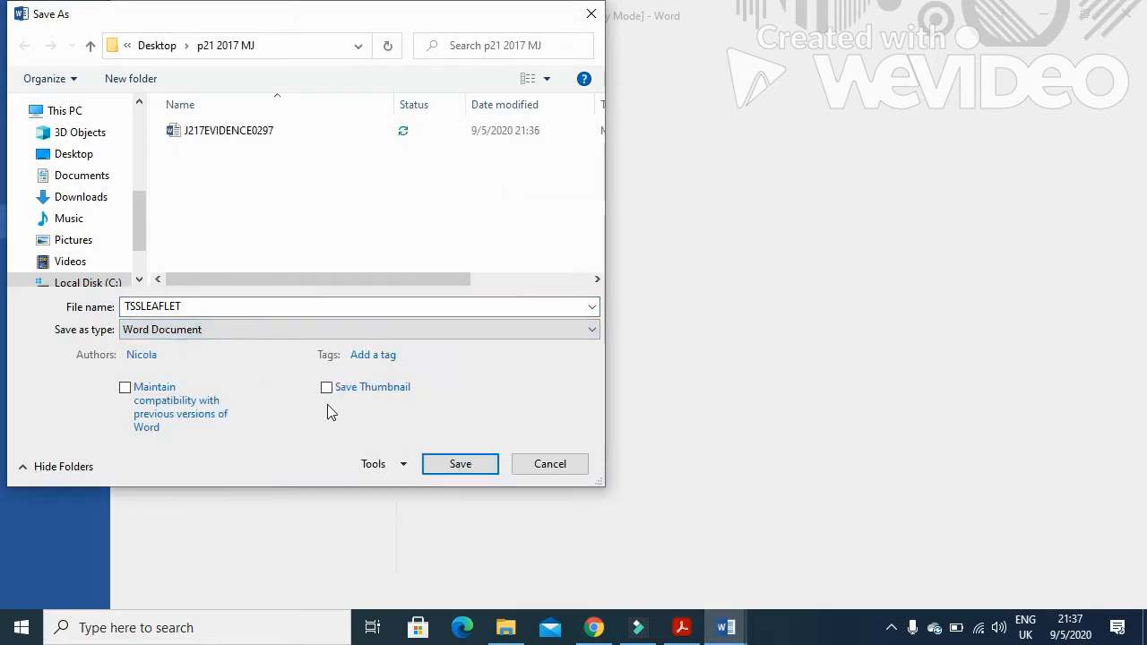
left_click(457, 466)
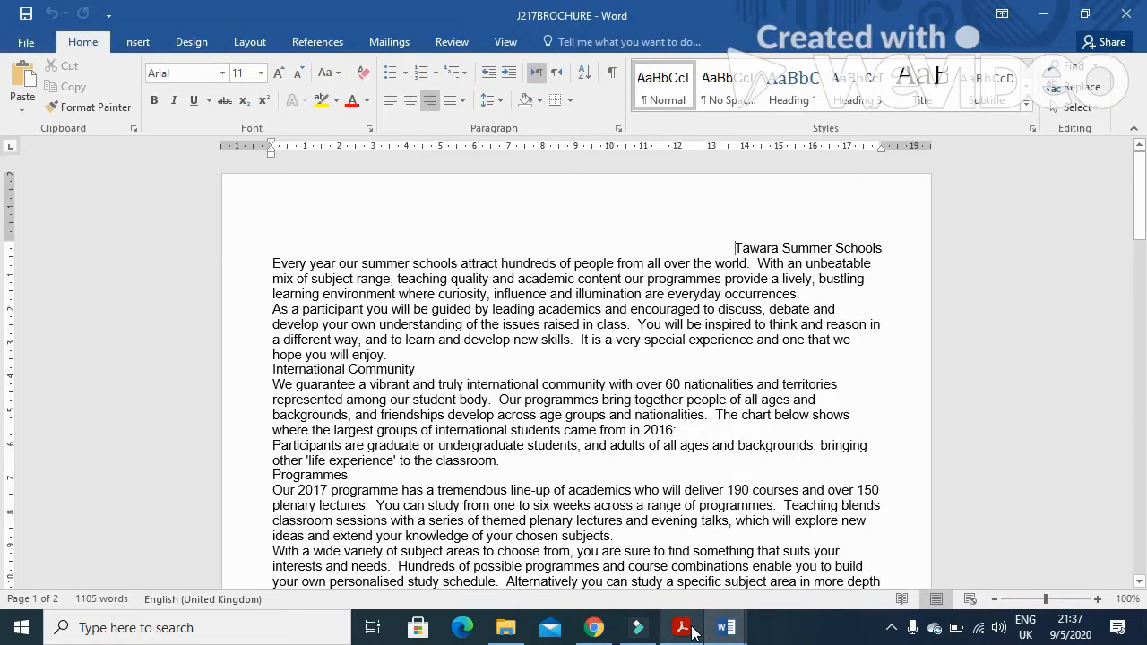
Review the exam paper's instruction to save in the software's format and the Evidence 1 requirements
left_click(683, 629)
left_click_drag(215, 411, 762, 421)
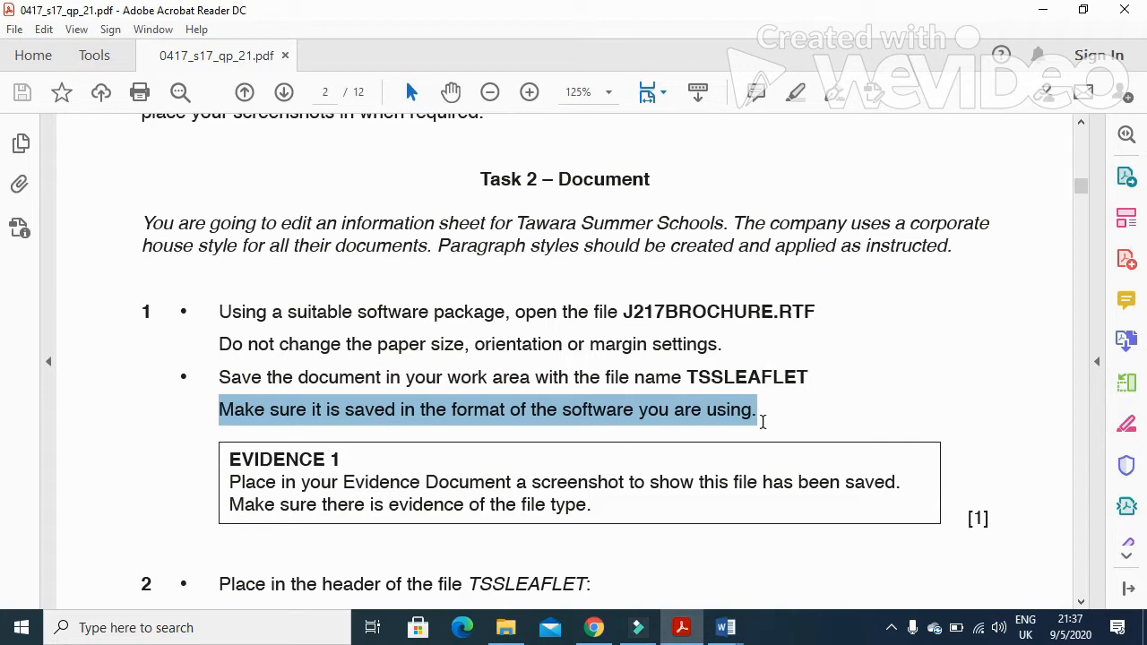
scroll(702, 428, "down", 7)
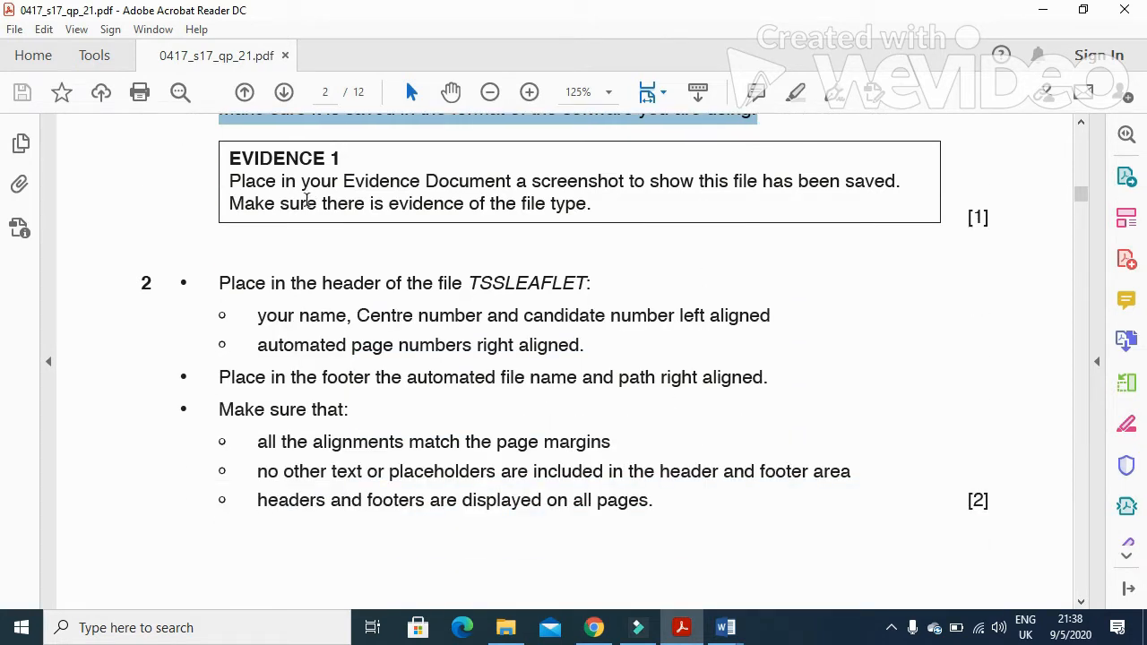
left_click(230, 182)
left_click_drag(230, 183, 594, 205)
Select TSSLEAFLET in the p21 2017 MJ folder and paste a screenshot of it under Evidence 1 in the evidence document
left_click(505, 627)
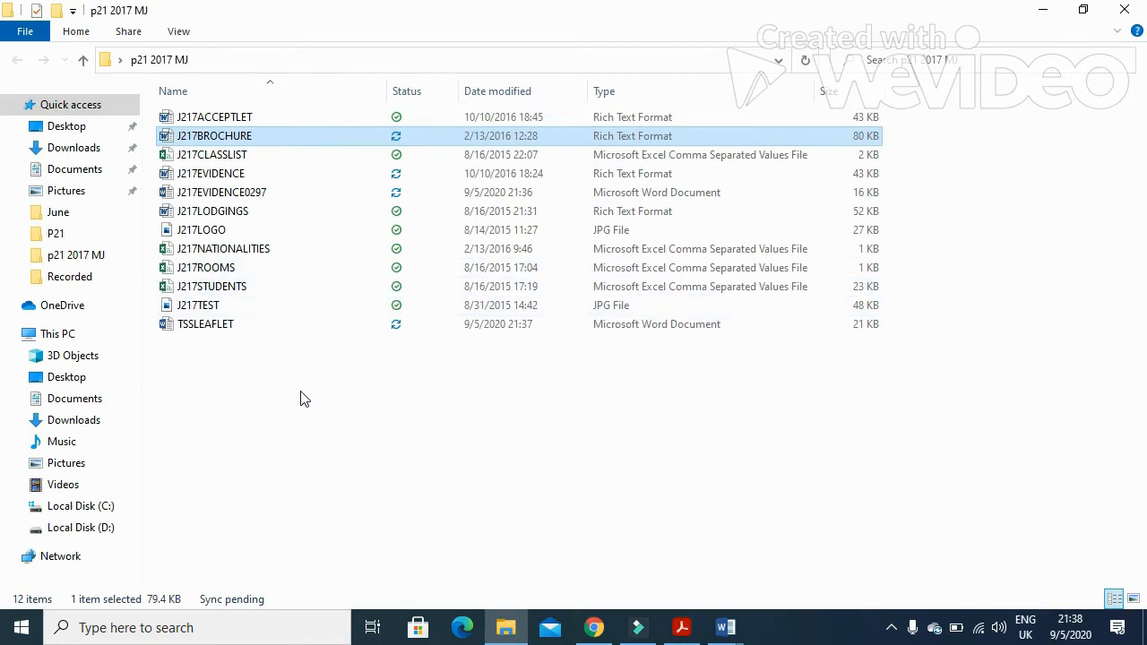
left_click(220, 330)
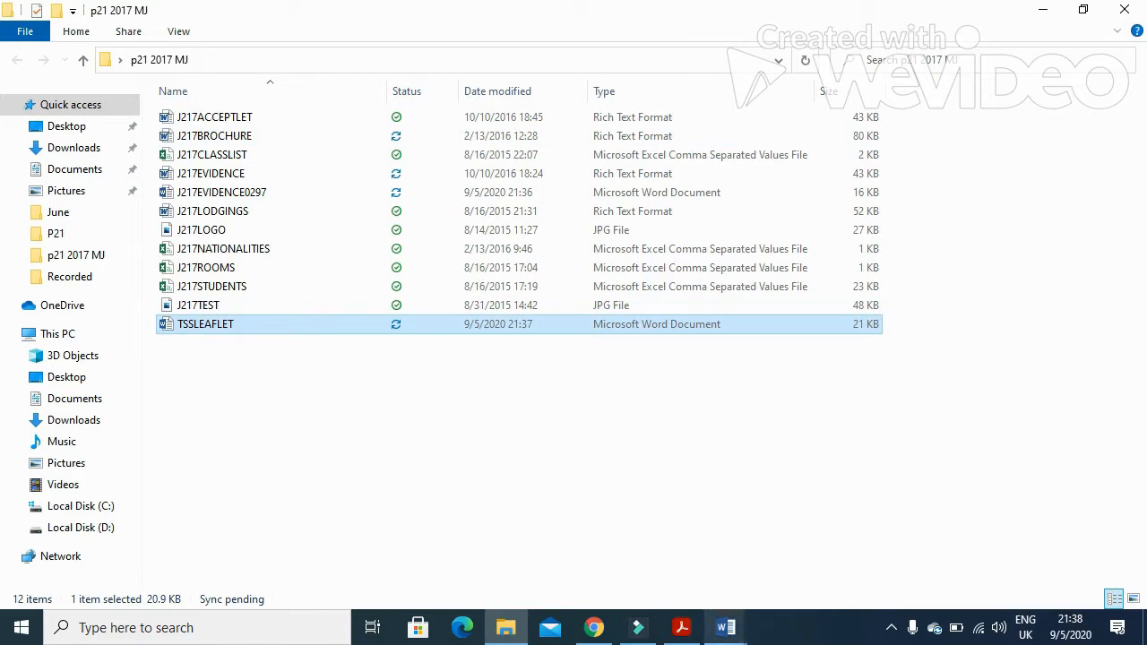
mouse_move(726, 627)
left_click(678, 576)
left_click(382, 295)
key("ctrl+v")
Crop the pasted screenshot to the folder's file list and enlarge it to the text width
left_click(512, 366)
left_click(566, 42)
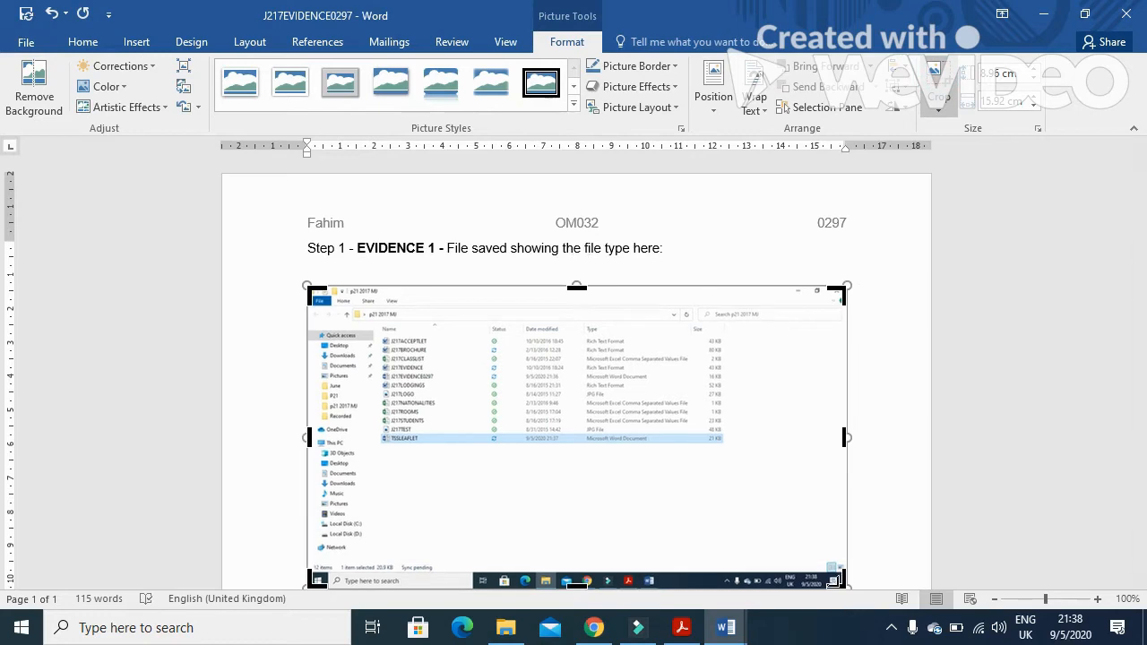
left_click_drag(845, 588, 724, 448)
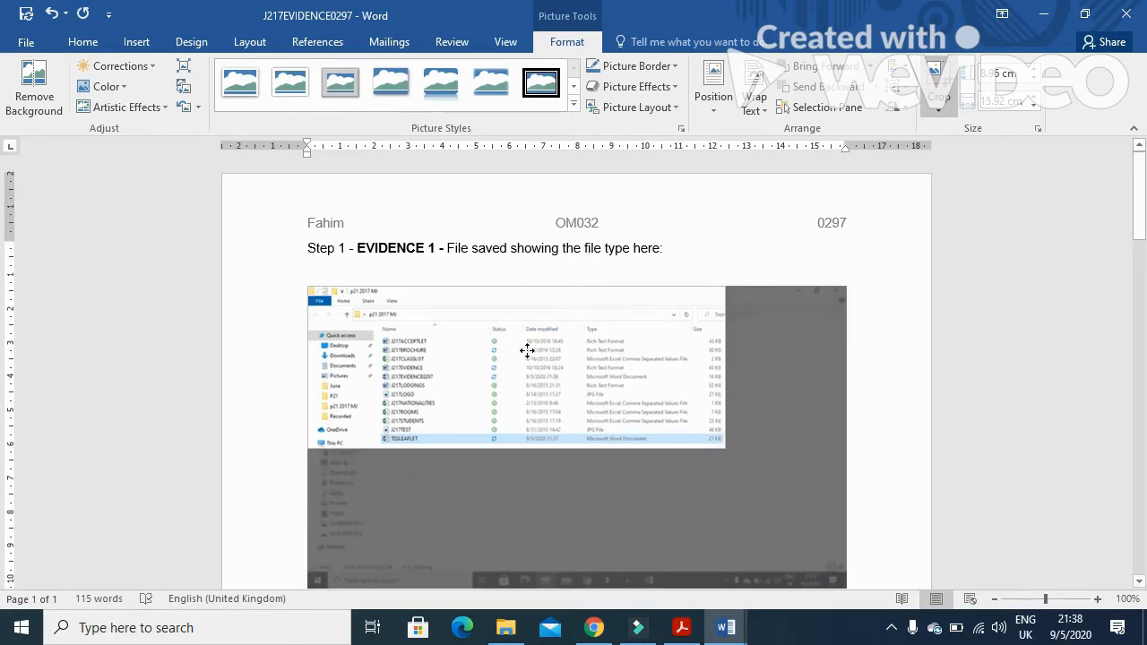
left_click_drag(514, 289, 511, 438)
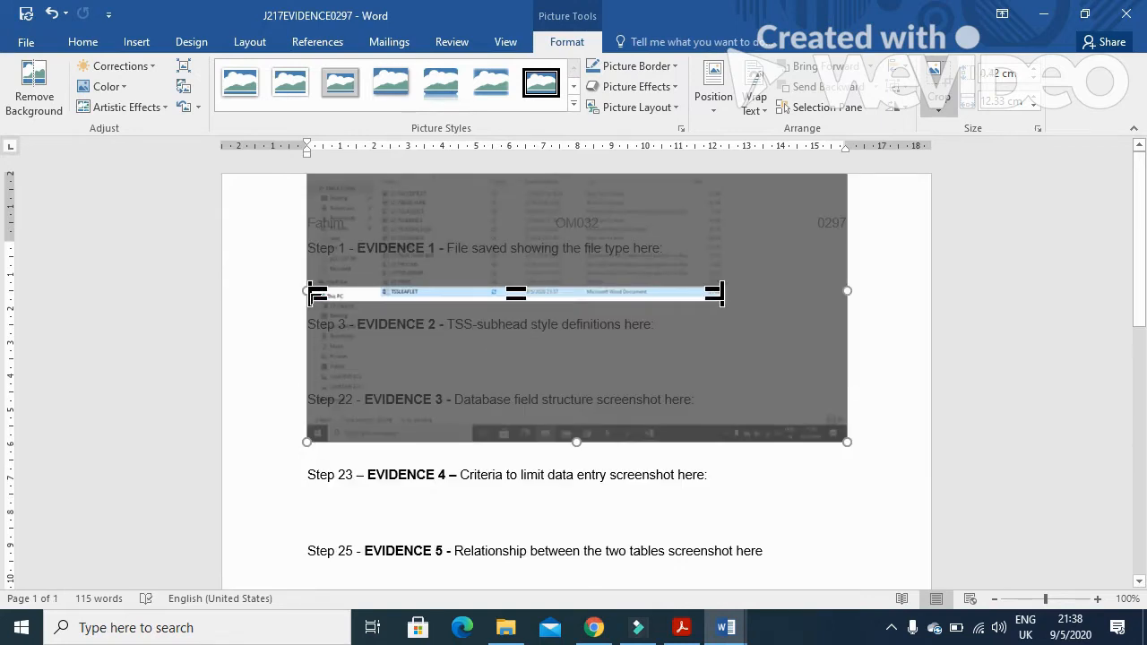
left_click_drag(310, 292, 349, 285)
left_click_drag(494, 288, 494, 162)
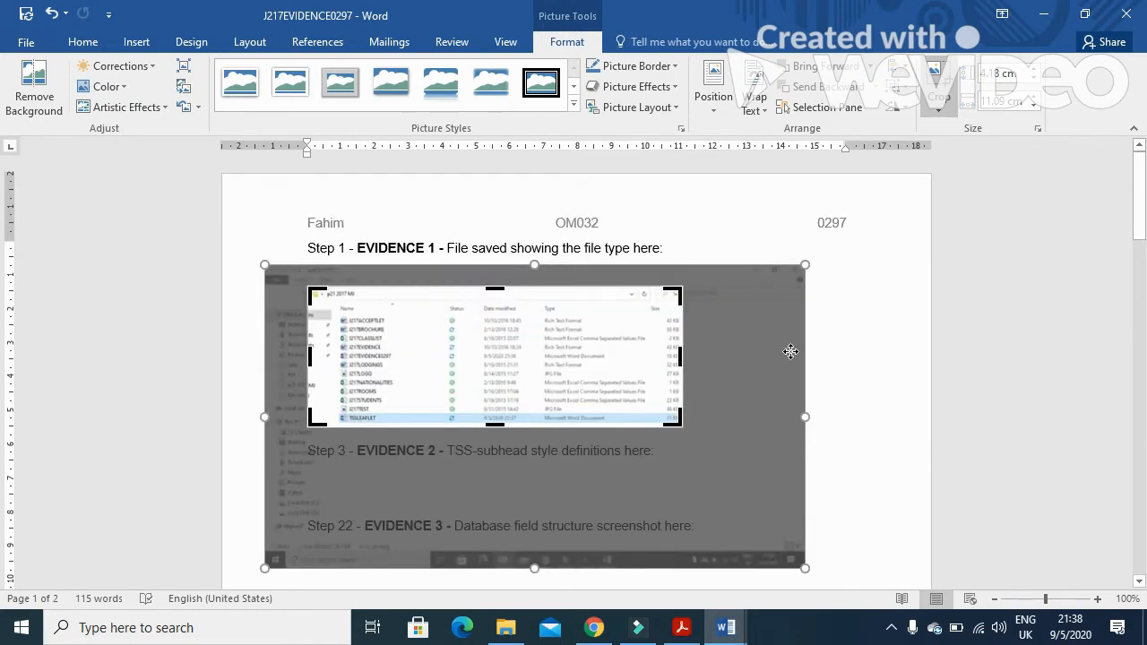
left_click(856, 314)
left_click(565, 379)
left_click_drag(683, 429, 842, 488)
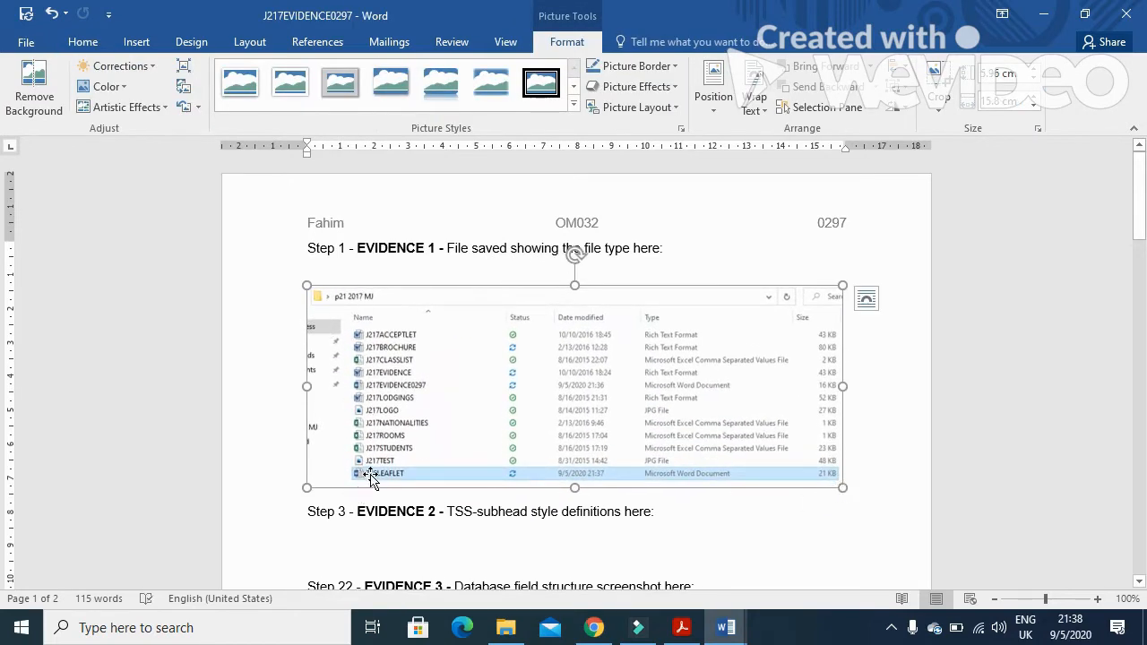
Read the step 2 header instructions in the exam paper
left_click(681, 627)
scroll(571, 479, "down", 2)
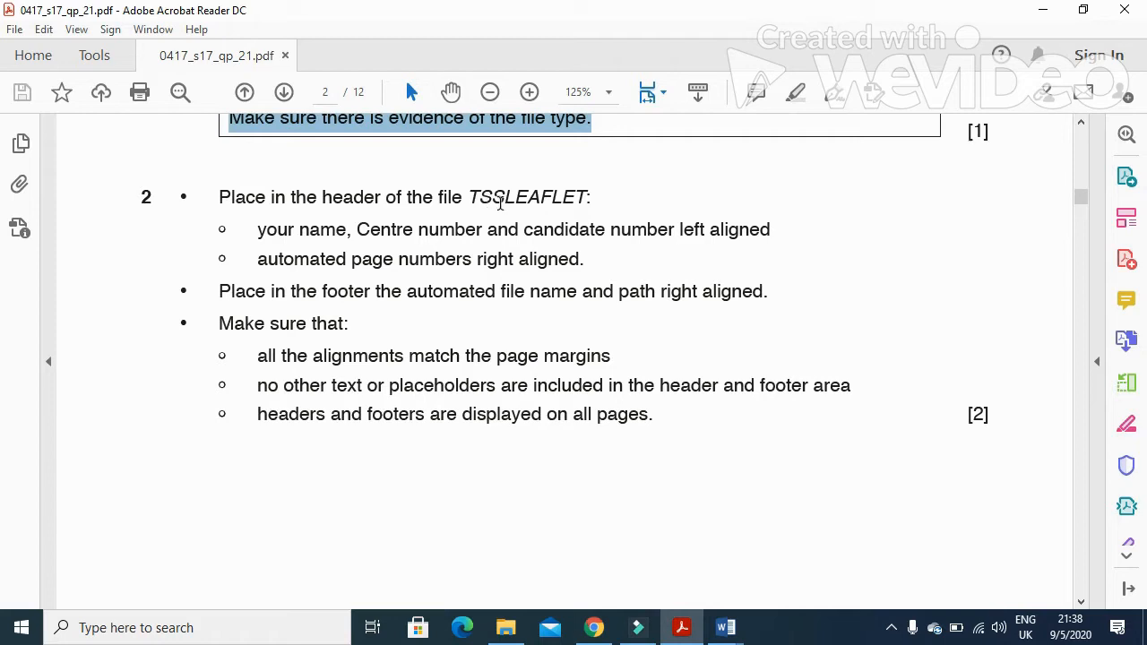
left_click_drag(255, 231, 534, 236)
left_click_drag(607, 240, 719, 244)
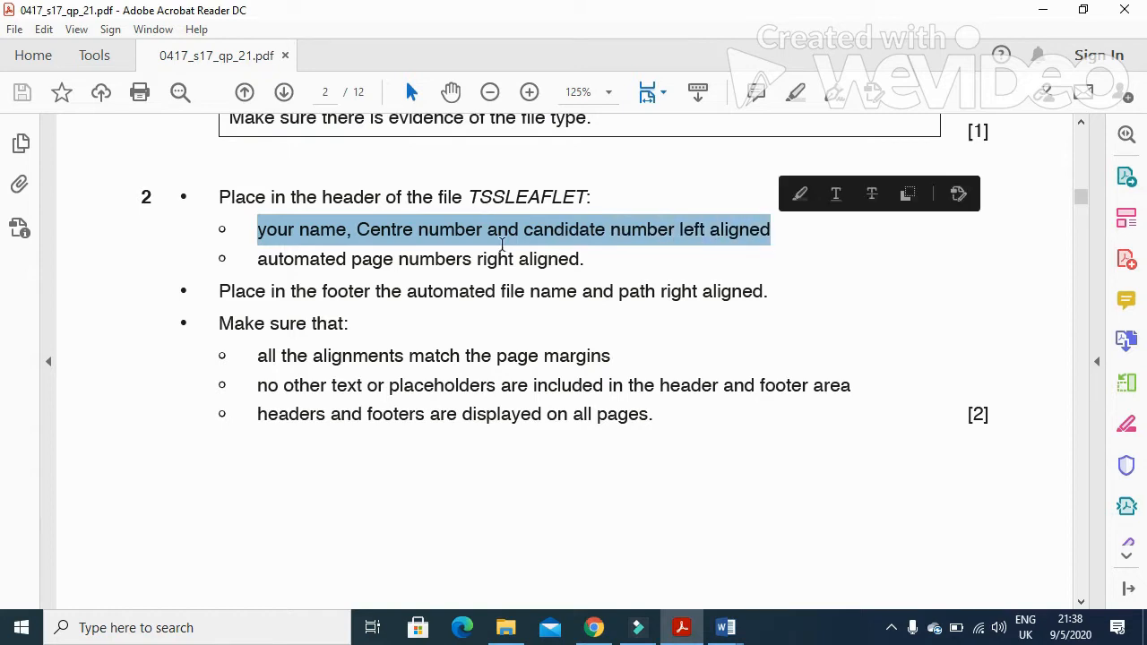
left_click_drag(259, 260, 584, 260)
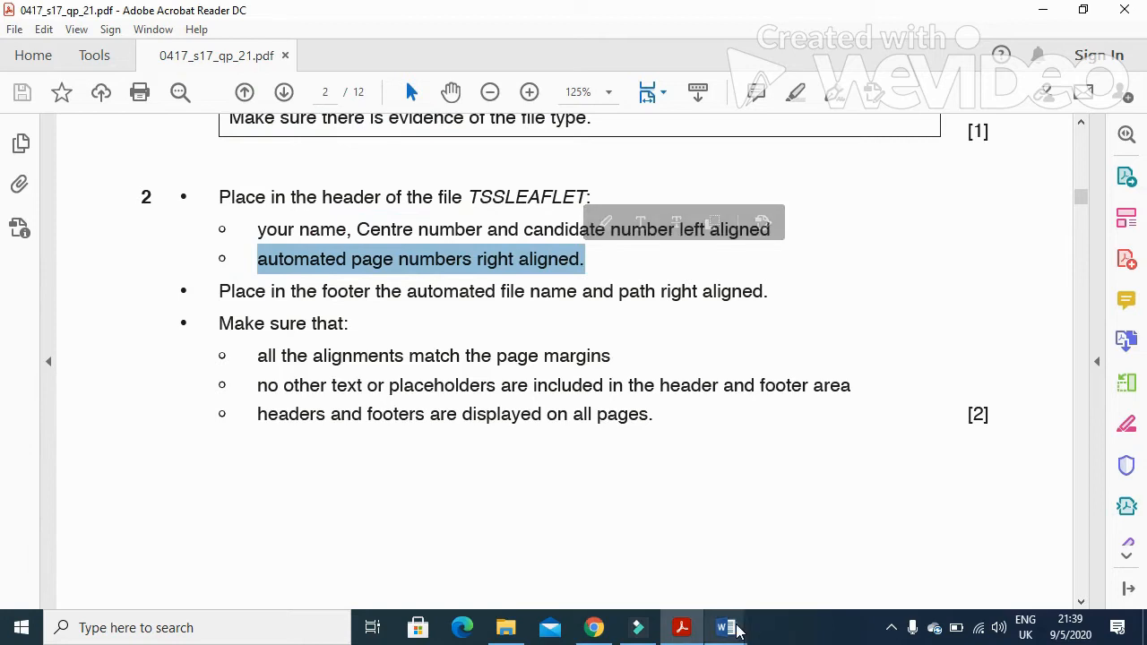
Insert a blank three-column header in TSSLEAFLET and enter your name, centre number and candidate number at its left
mouse_move(726, 627)
left_click(771, 558)
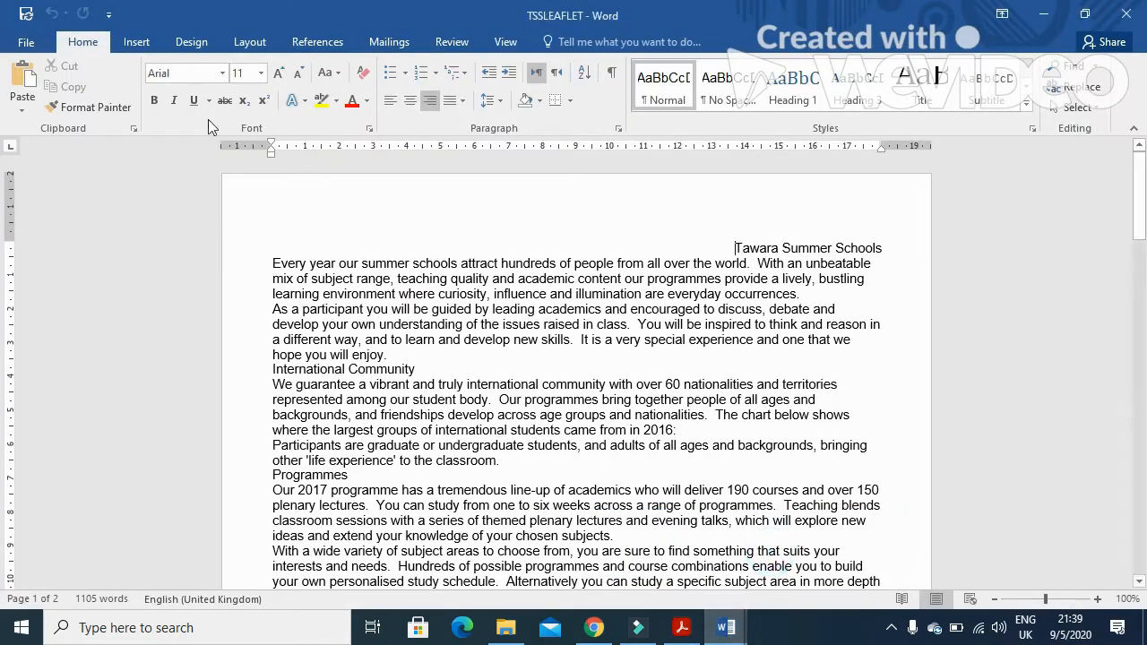
left_click(138, 42)
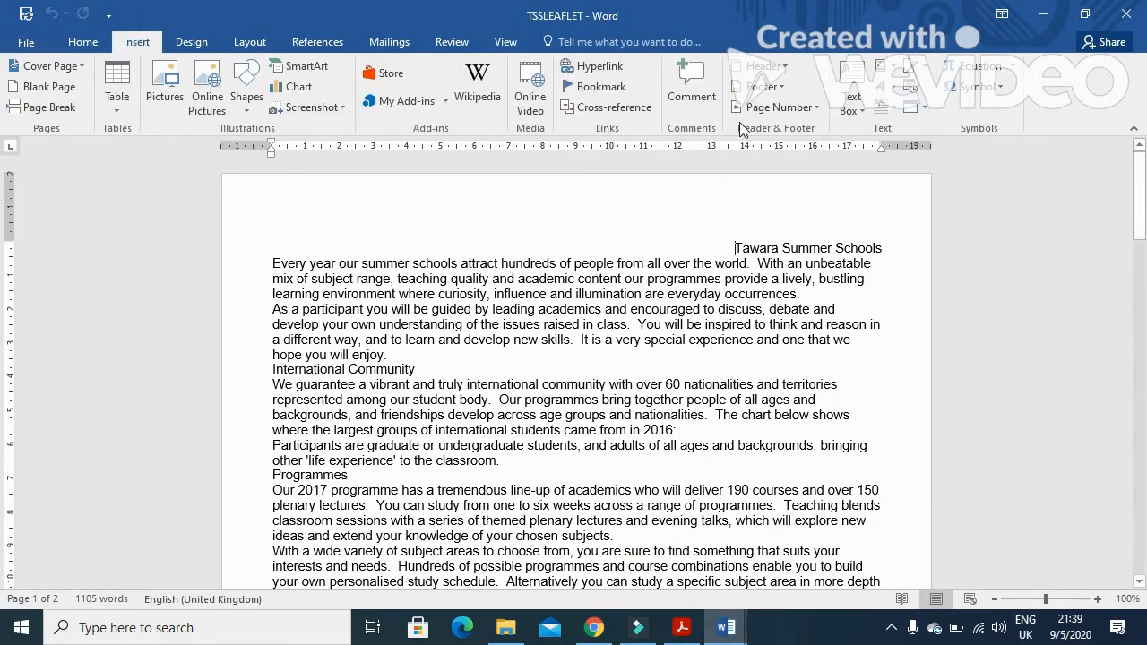
left_click(761, 66)
left_click(802, 244)
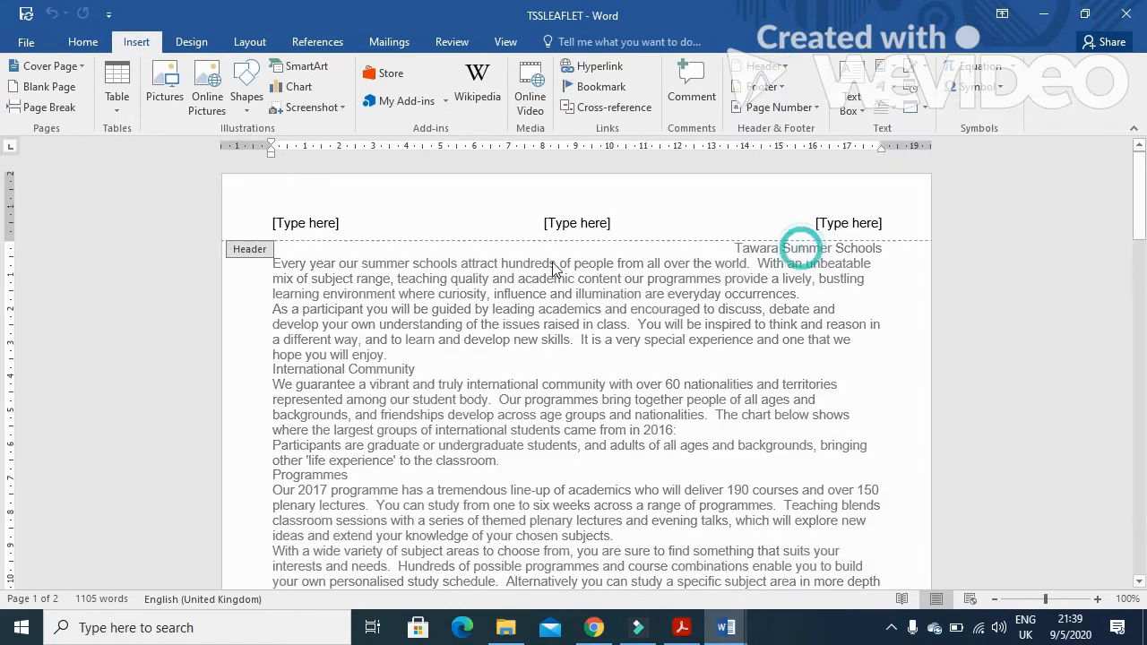
left_click(309, 223)
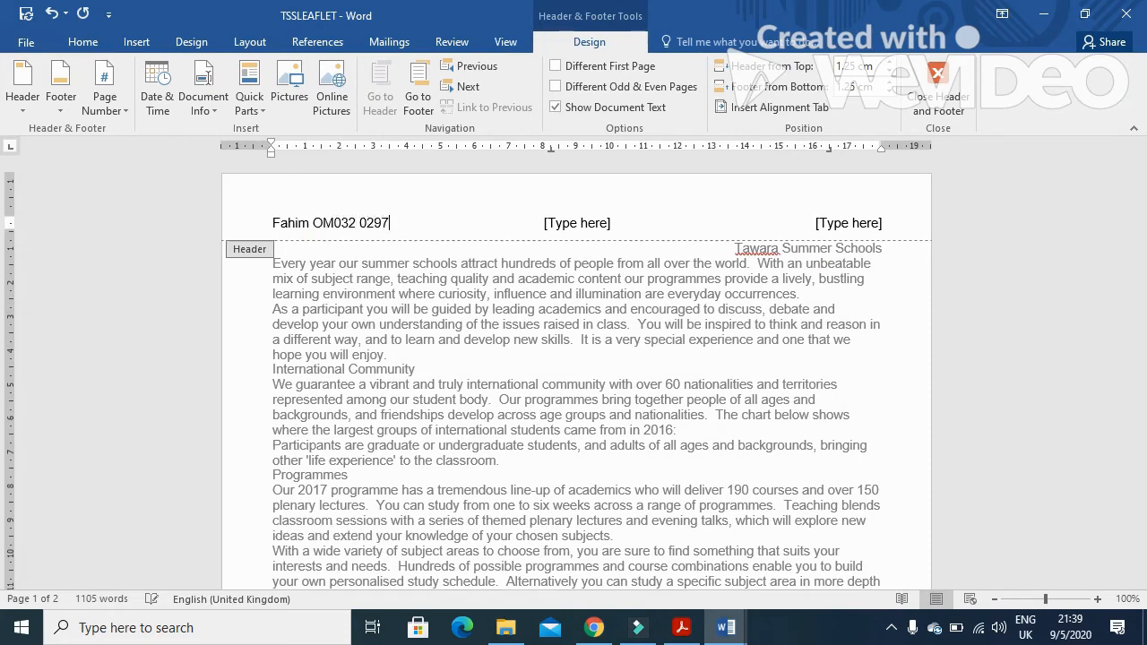
Insert a plain automated page number in the header's right placeholder and delete the centre placeholder
left_click(843, 223)
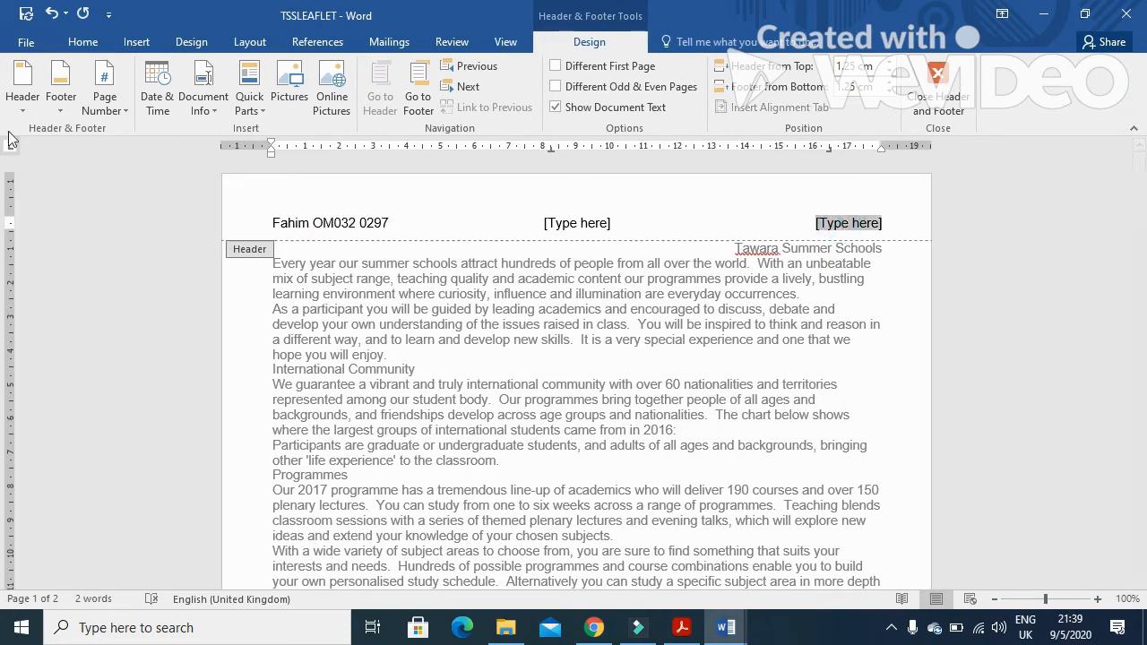
left_click(123, 112)
mouse_move(139, 201)
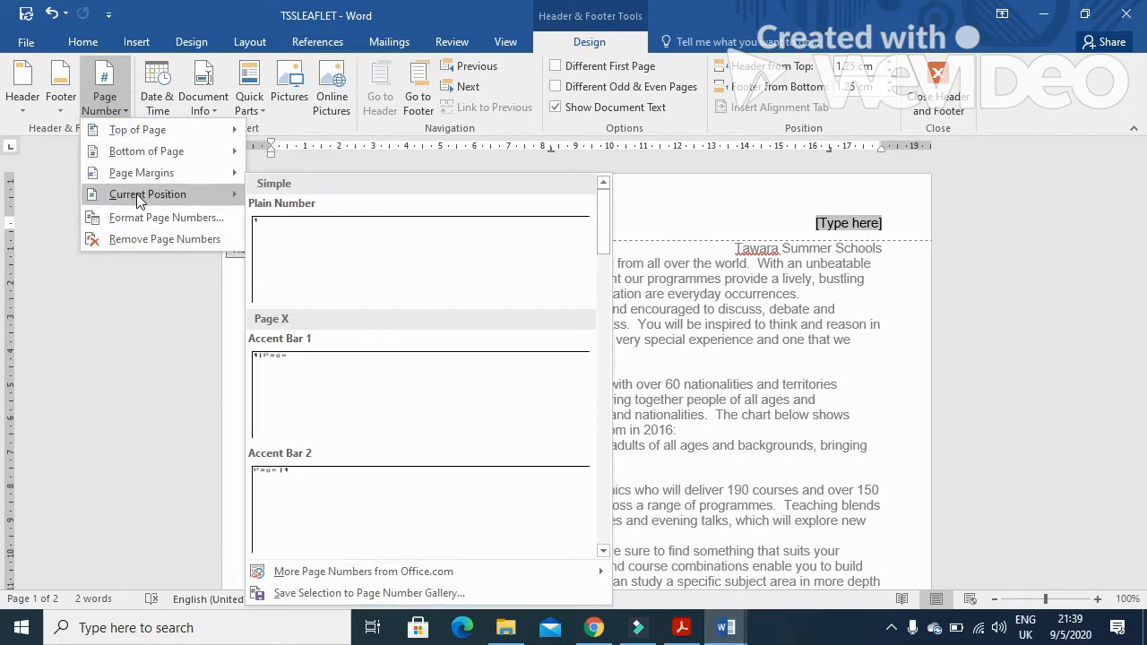
left_click(302, 248)
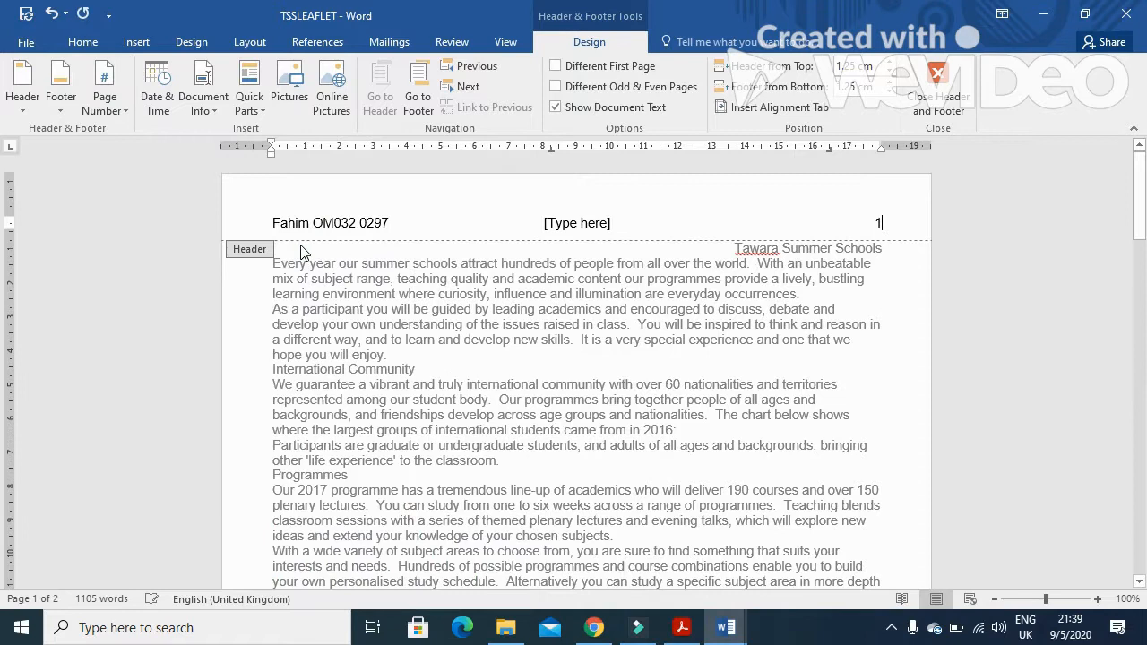
left_click(562, 224)
key("Delete")
Read the footer instruction in the exam paper
left_click(682, 627)
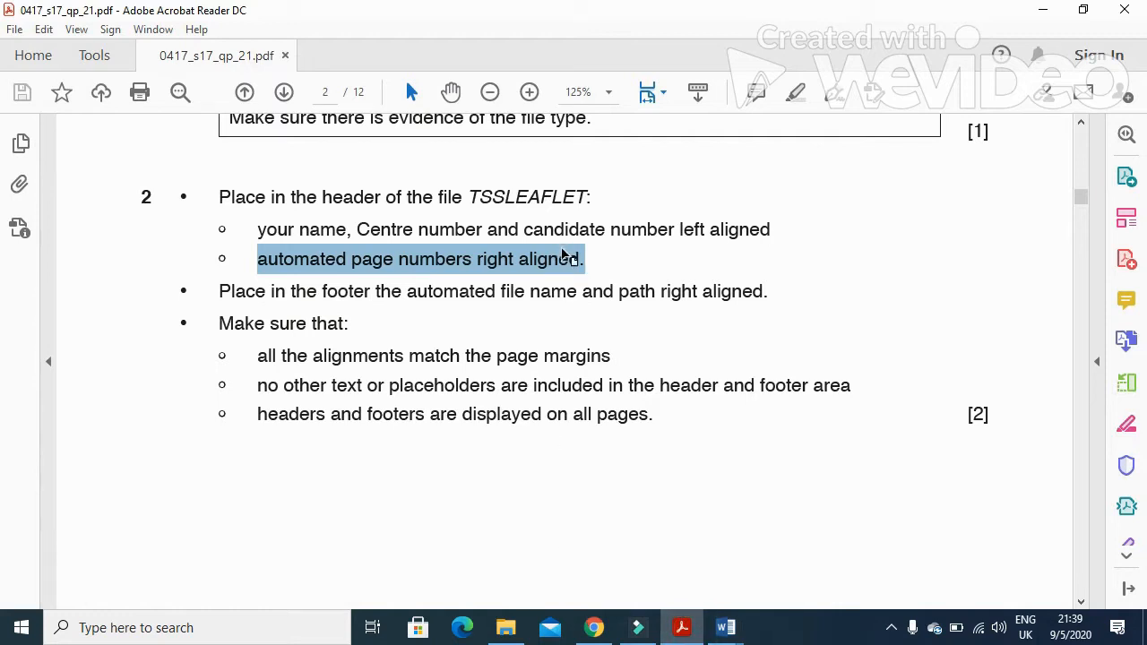
left_click_drag(220, 294, 763, 296)
left_click(726, 627)
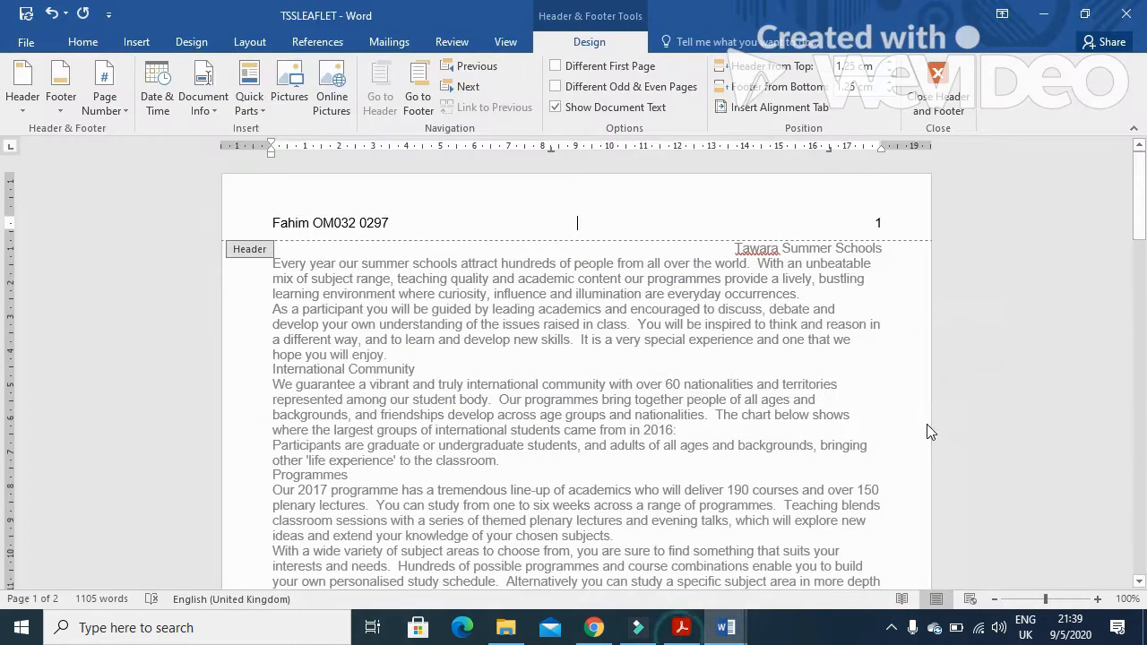
Insert a three-column footer and place a FileName field with the path added in its right placeholder
left_click(61, 89)
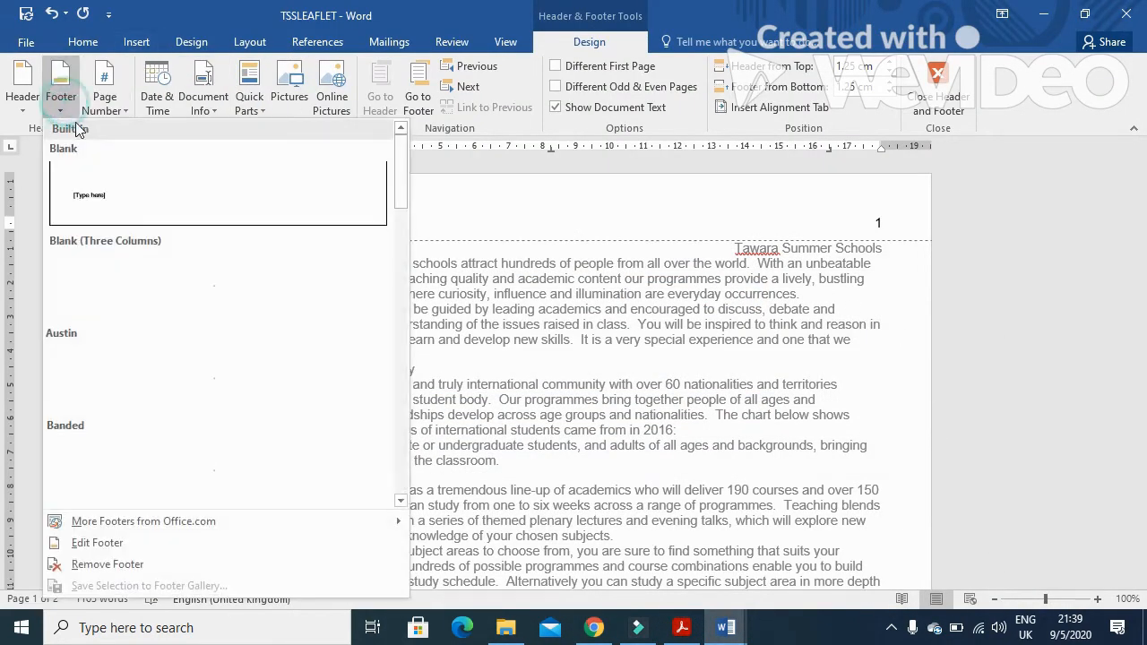
left_click(131, 281)
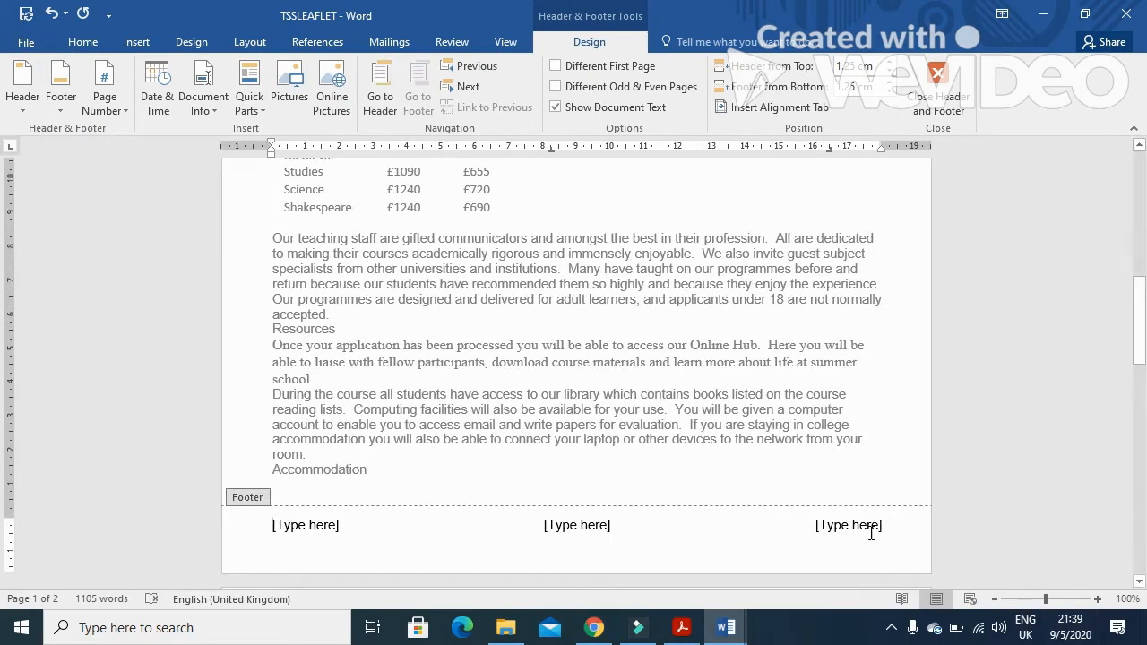
left_click(866, 525)
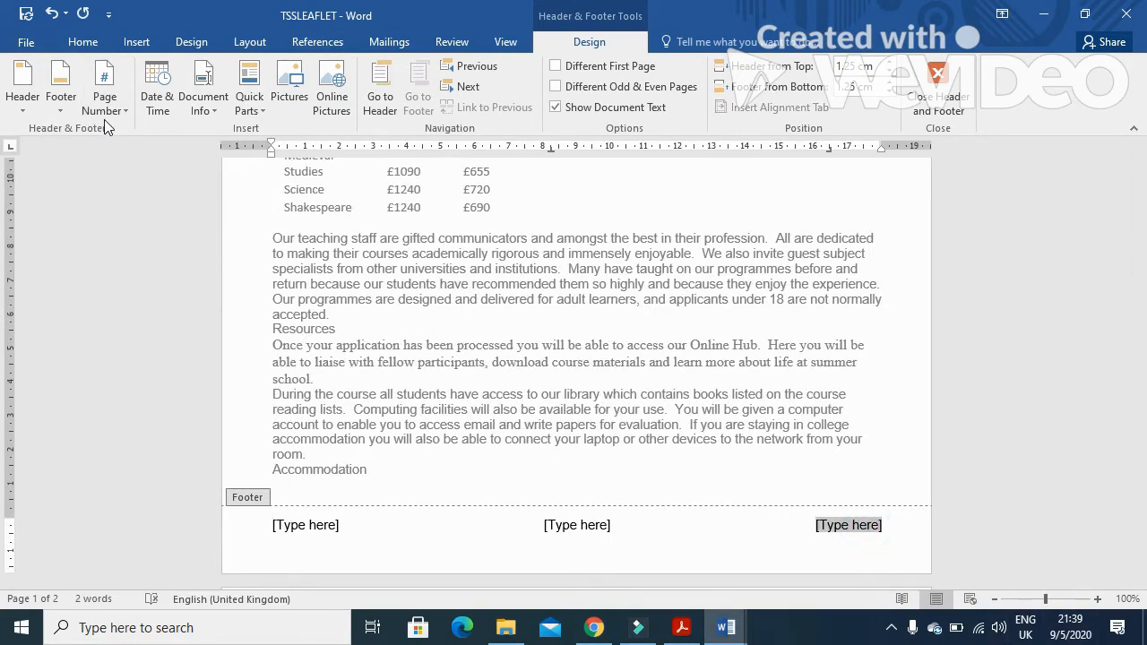
left_click(253, 103)
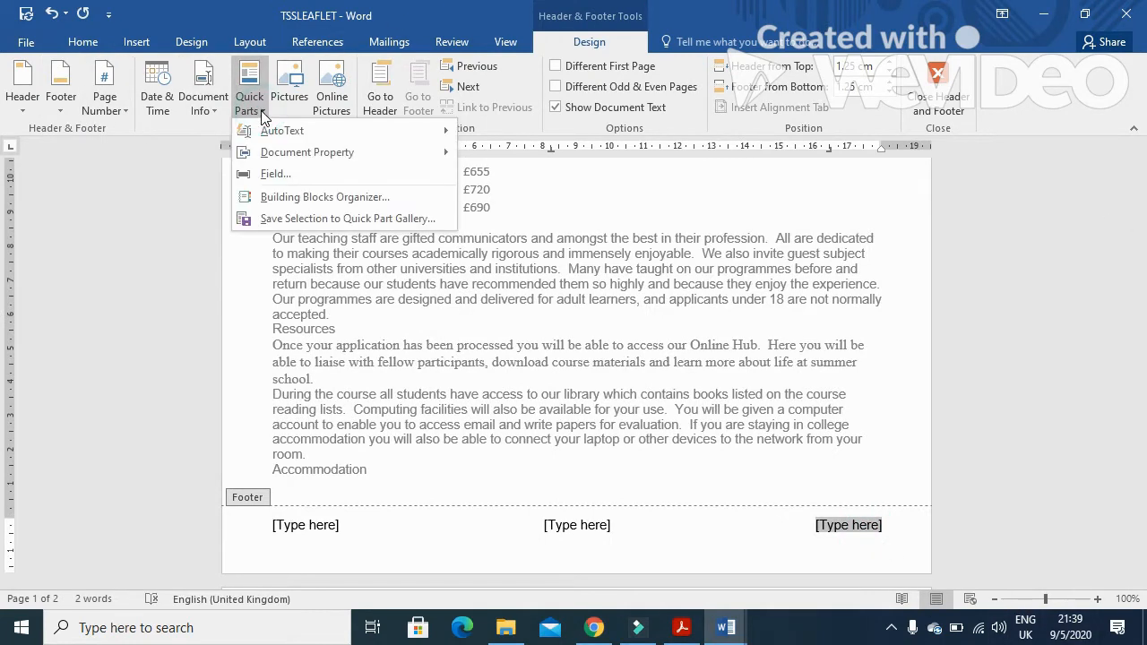
left_click(285, 176)
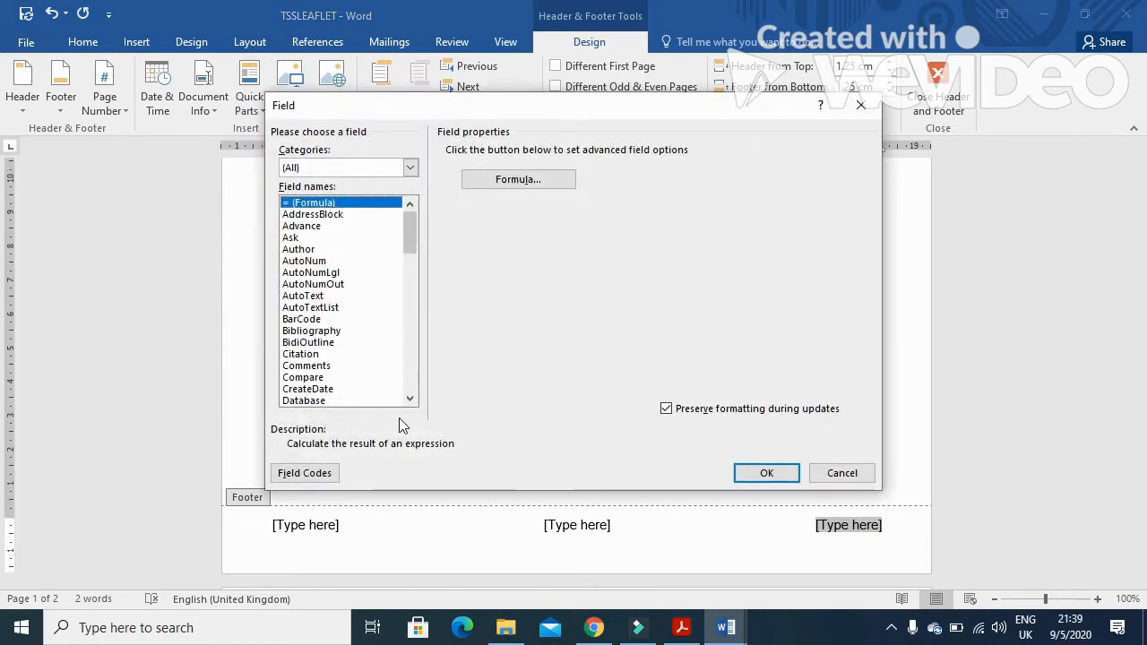
left_click(410, 399)
left_click(410, 400)
left_click(409, 399)
left_click(409, 400)
left_click(410, 400)
left_click(409, 399)
left_click(321, 400)
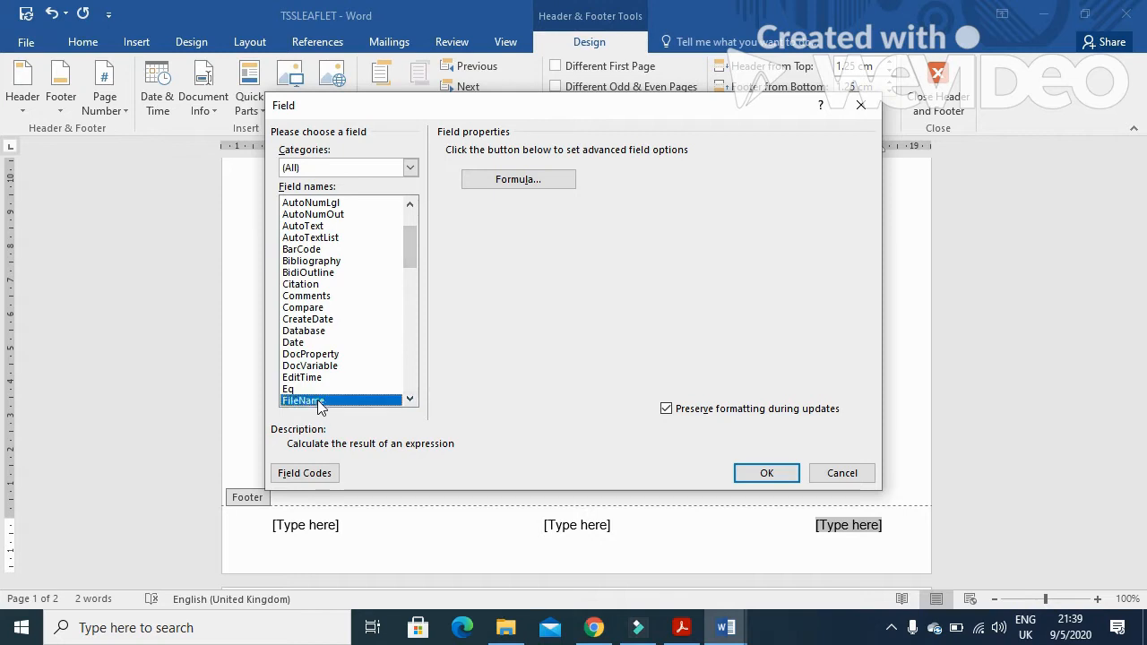
left_click(667, 153)
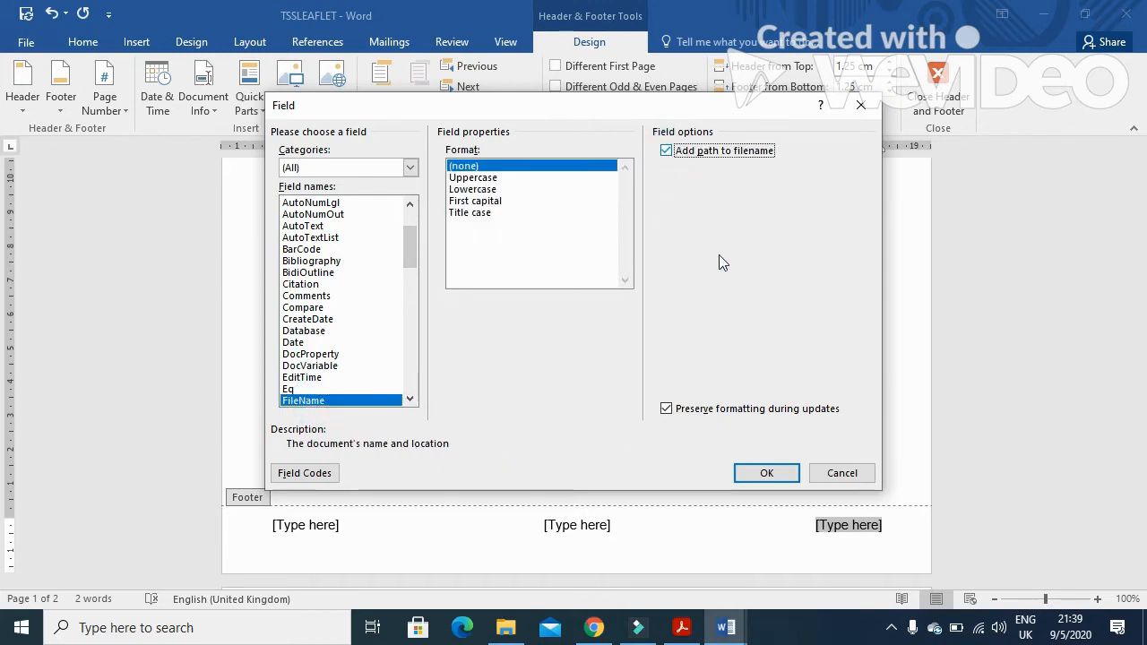
left_click(769, 475)
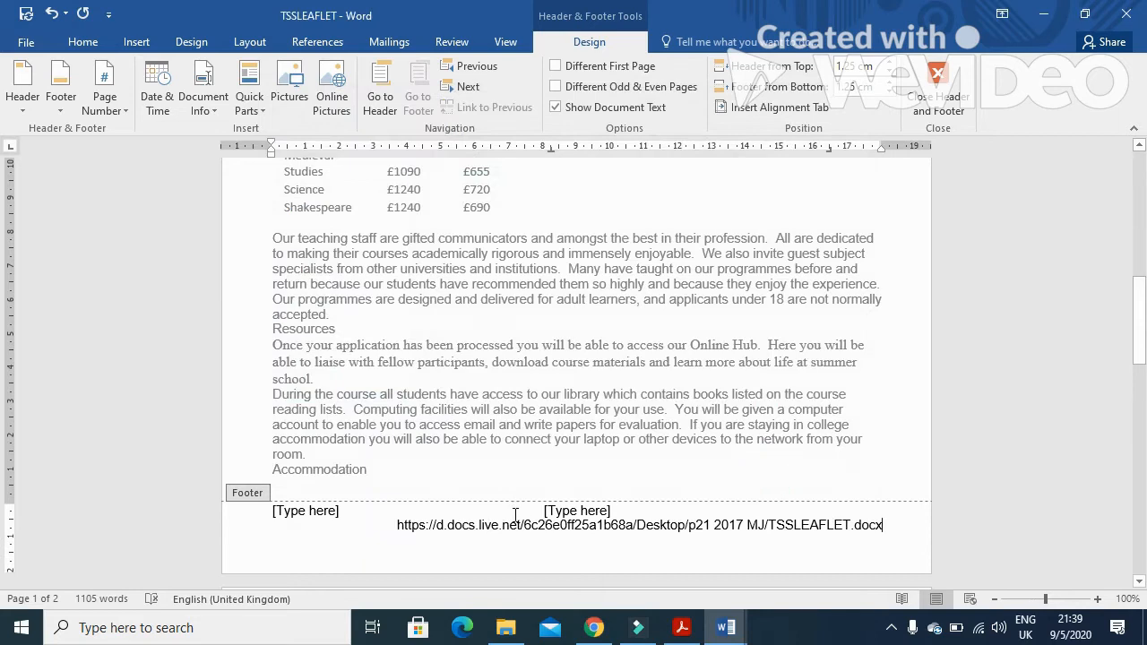
Delete the footer's centre and left placeholders and close the header and footer
left_click(580, 512)
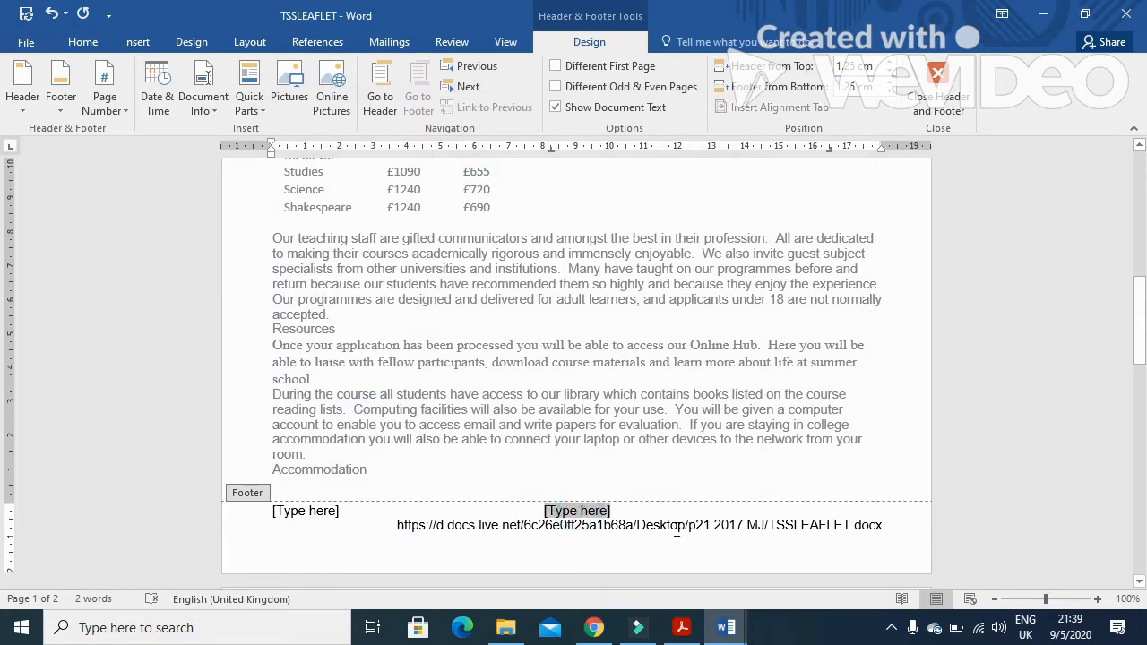
key("Delete")
left_click(325, 512)
key("Delete")
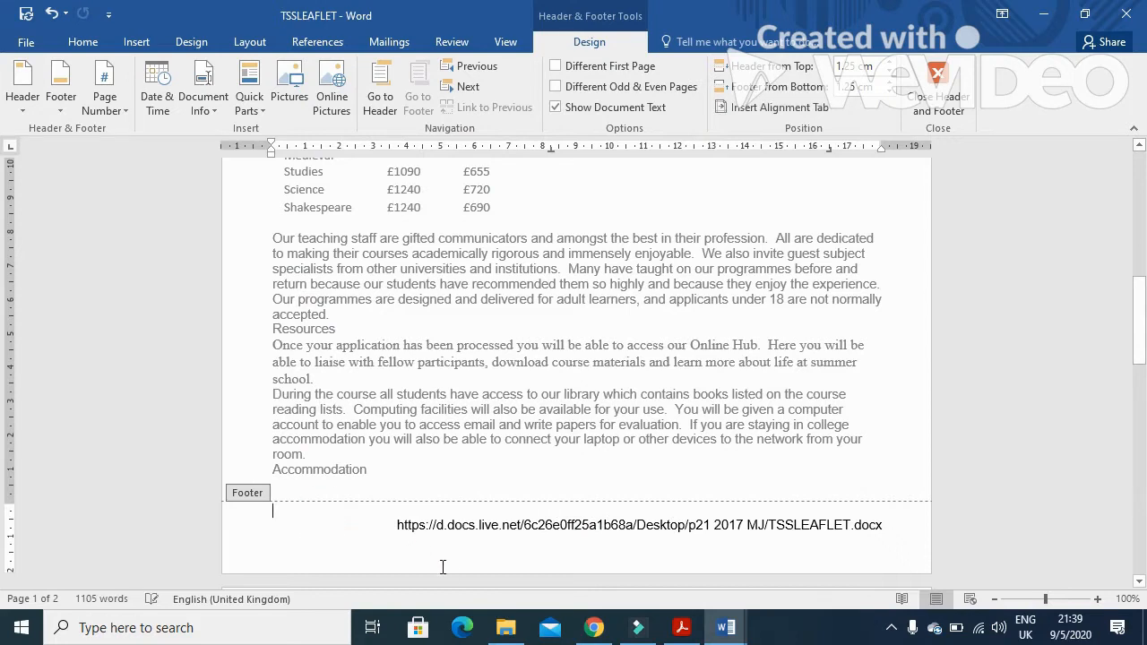
left_click(950, 89)
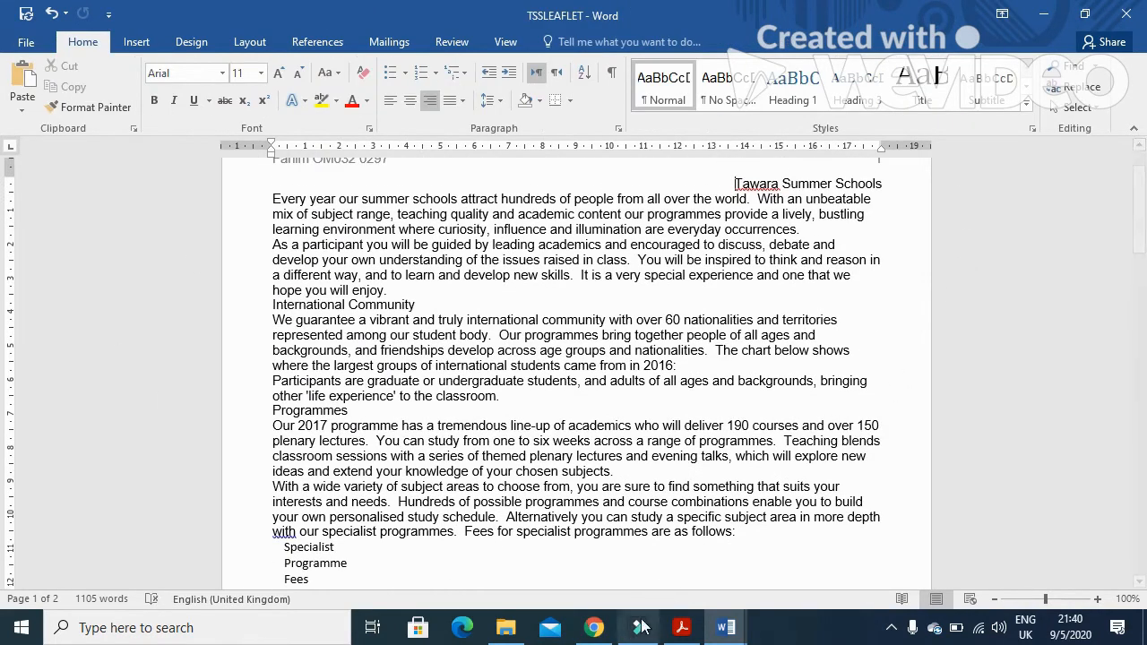
Review the header and footer alignment and placeholder checklist in the exam paper
left_click(595, 627)
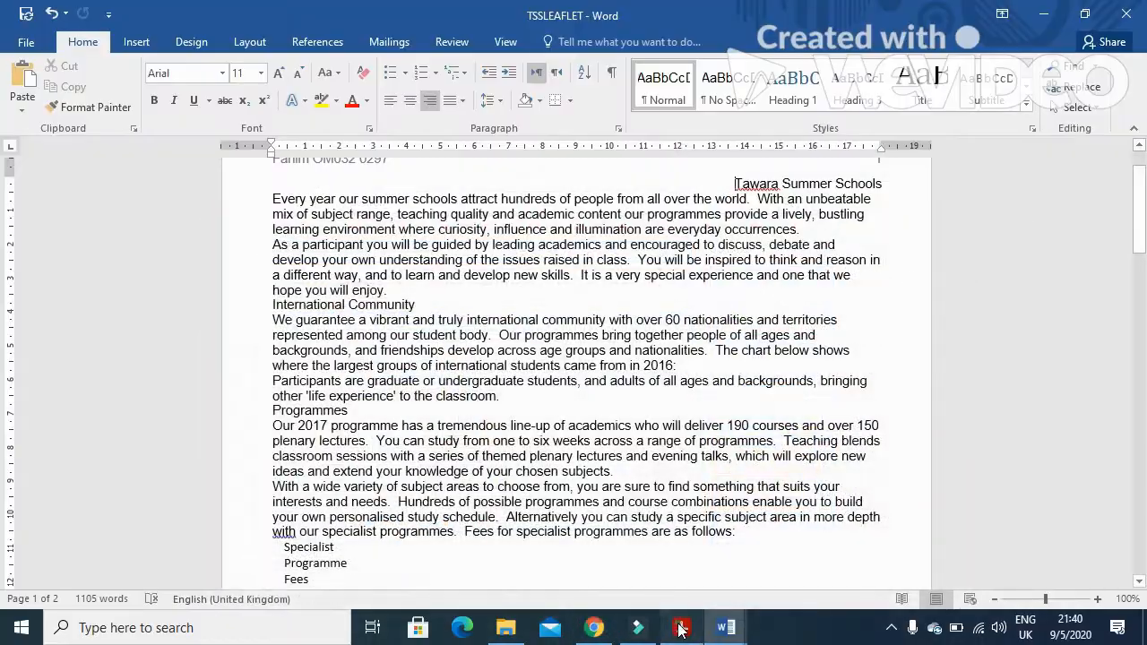
left_click(683, 628)
scroll(573, 434, "down", 2)
left_click_drag(258, 269, 311, 275)
left_click_drag(408, 278, 627, 278)
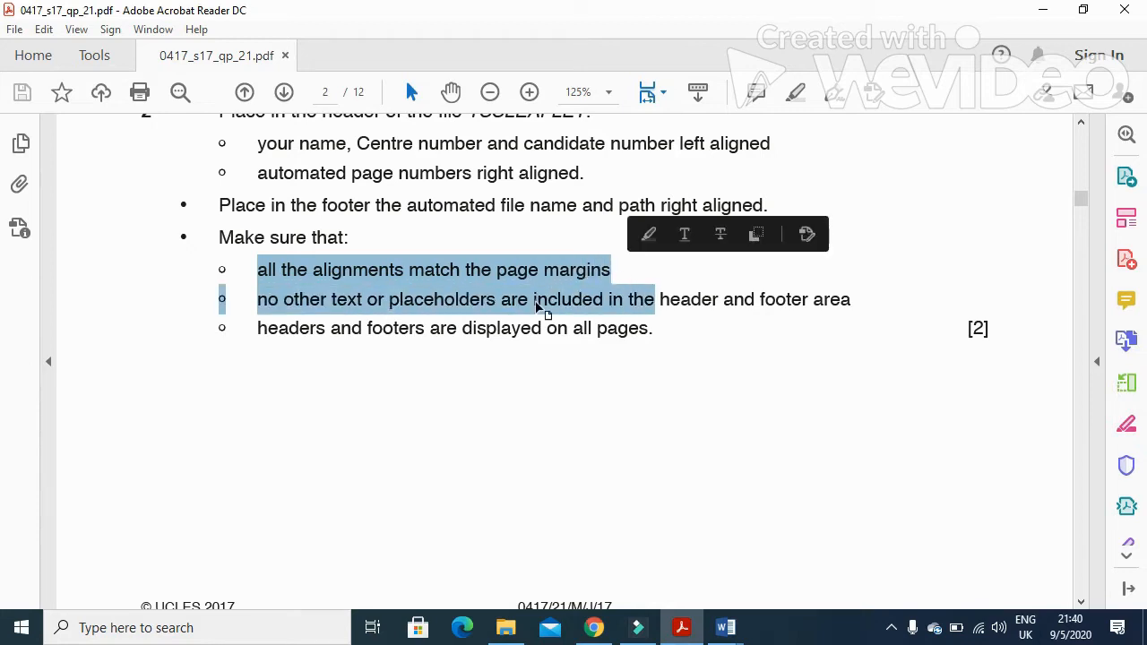
left_click(440, 307)
left_click(259, 301)
left_click_drag(260, 301, 655, 300)
mouse_move(724, 634)
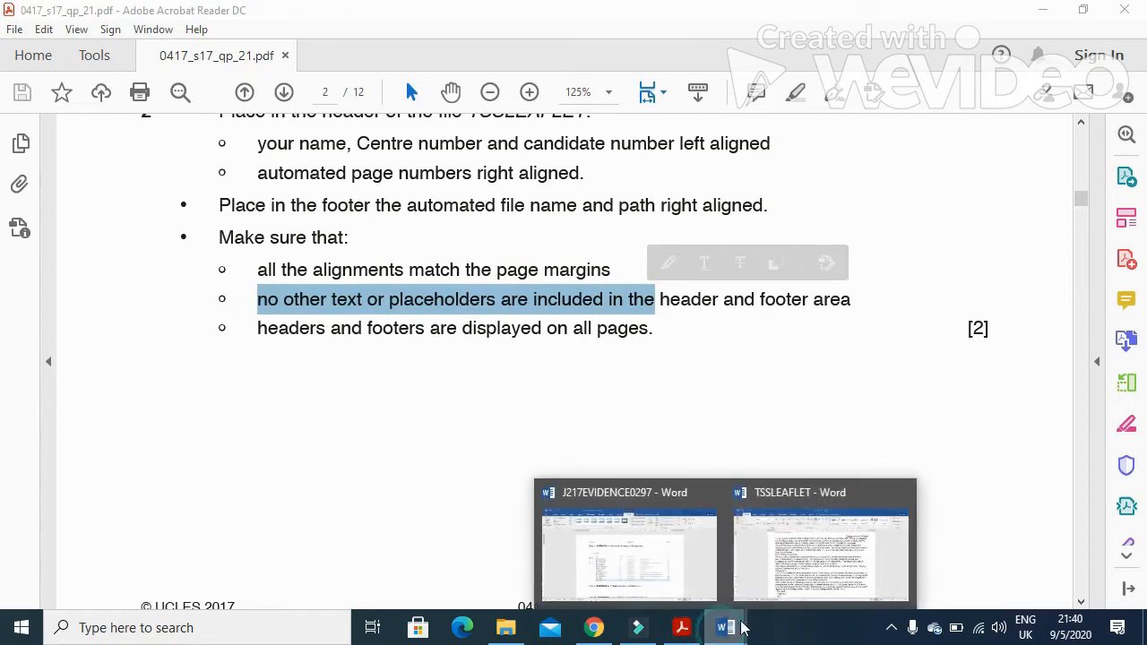
Review the header and footer across the brochure pages, then find the house style specifications table in the exam paper
left_click(773, 576)
scroll(487, 504, "down", 5)
scroll(486, 504, "down", 10)
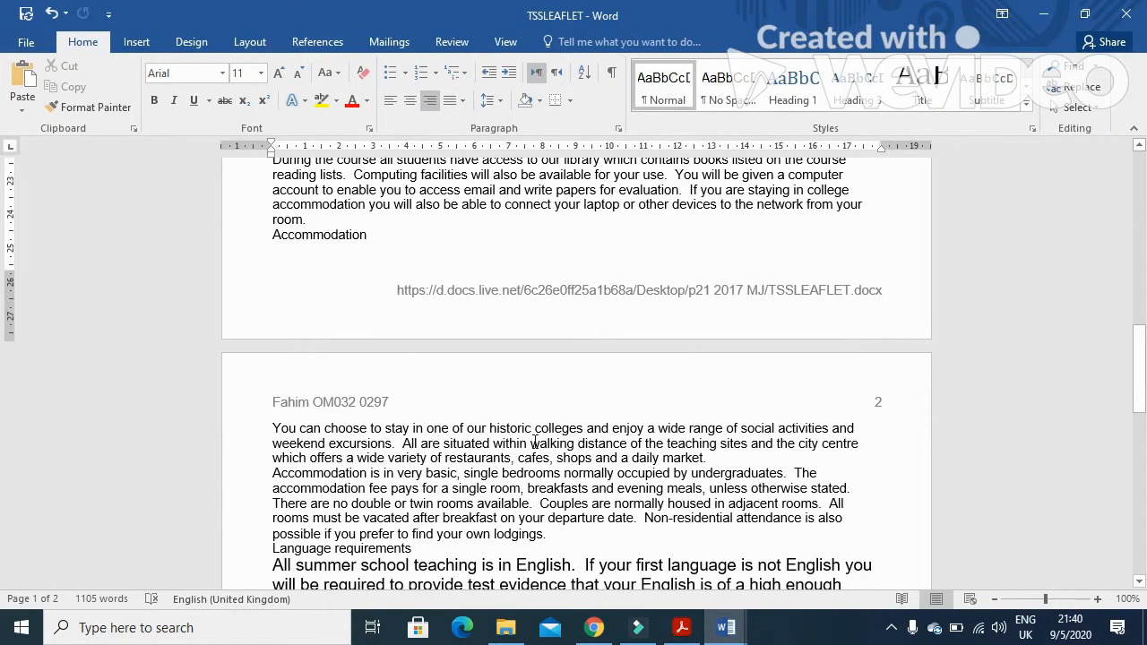
scroll(574, 468, "up", 15)
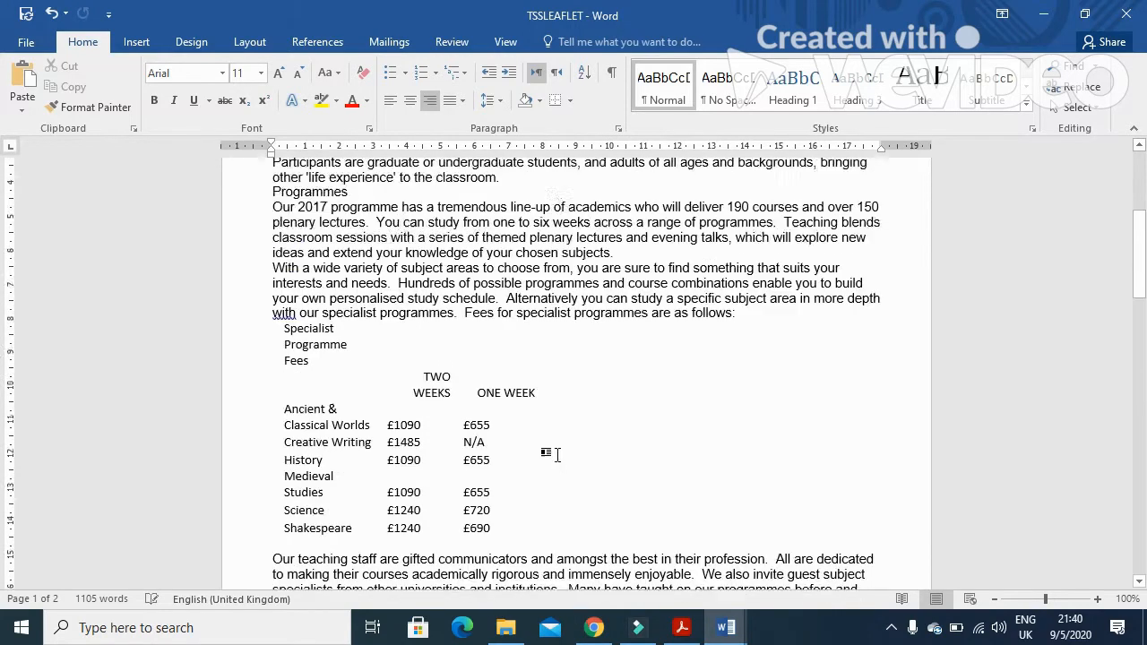
scroll(558, 455, "up", 1)
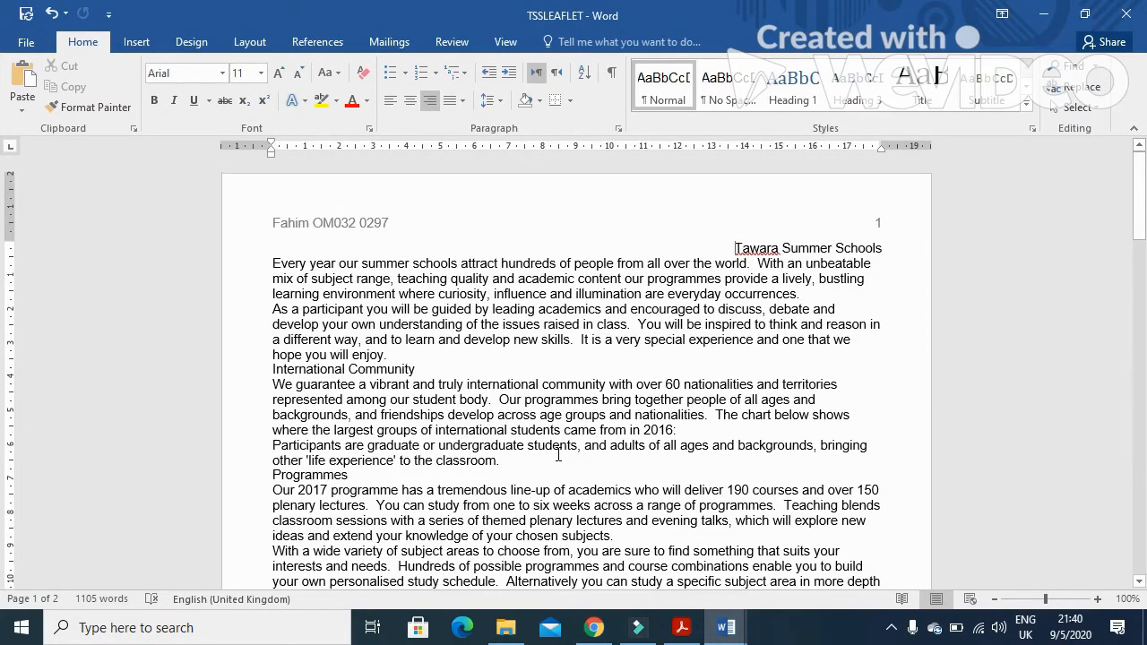
left_click(681, 627)
scroll(562, 475, "down", 10)
scroll(560, 477, "down", 3)
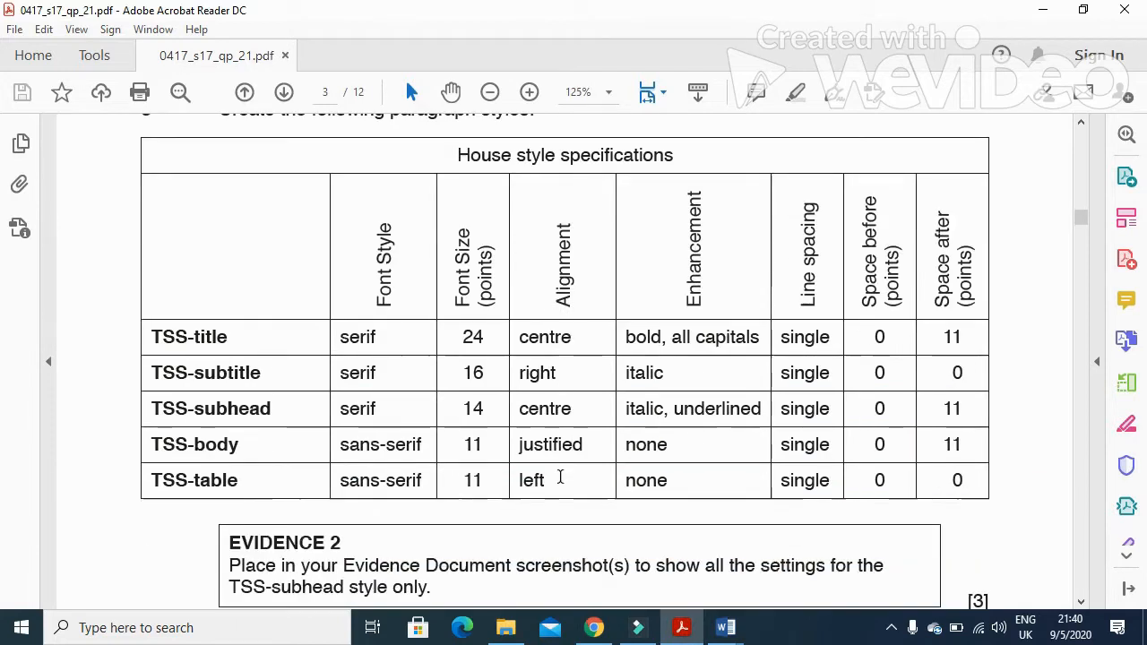
scroll(560, 477, "up", 2)
Create a new paragraph style named TSS-title, copying the name from the exam's style table, and open its full settings
left_click_drag(230, 423, 154, 421)
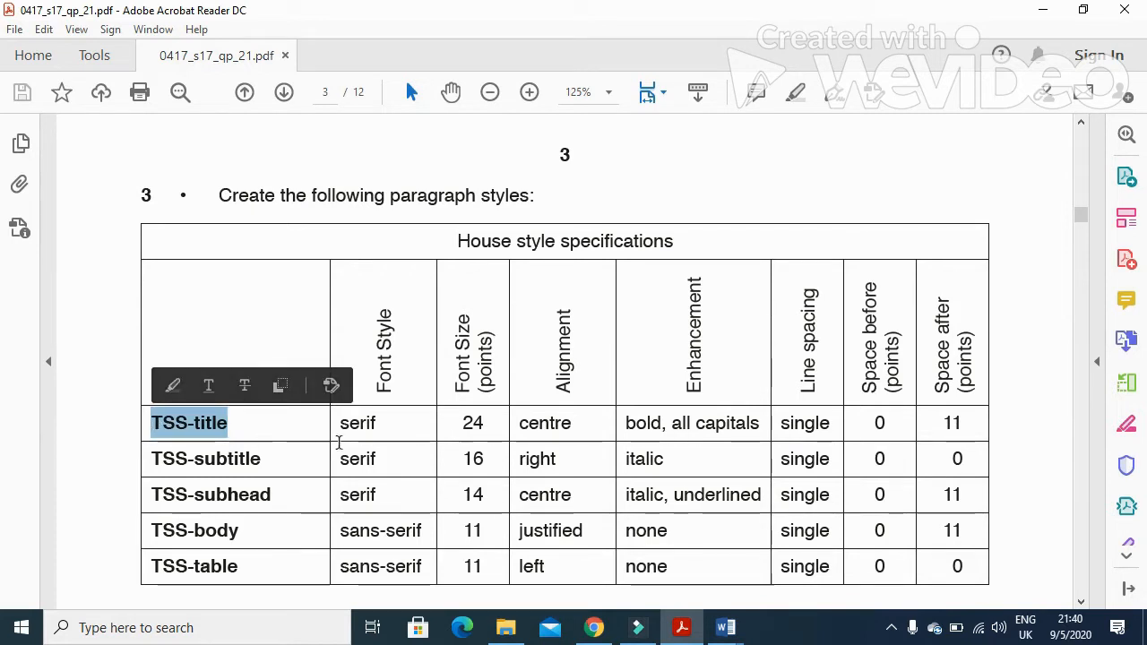
left_click_drag(341, 428, 381, 426)
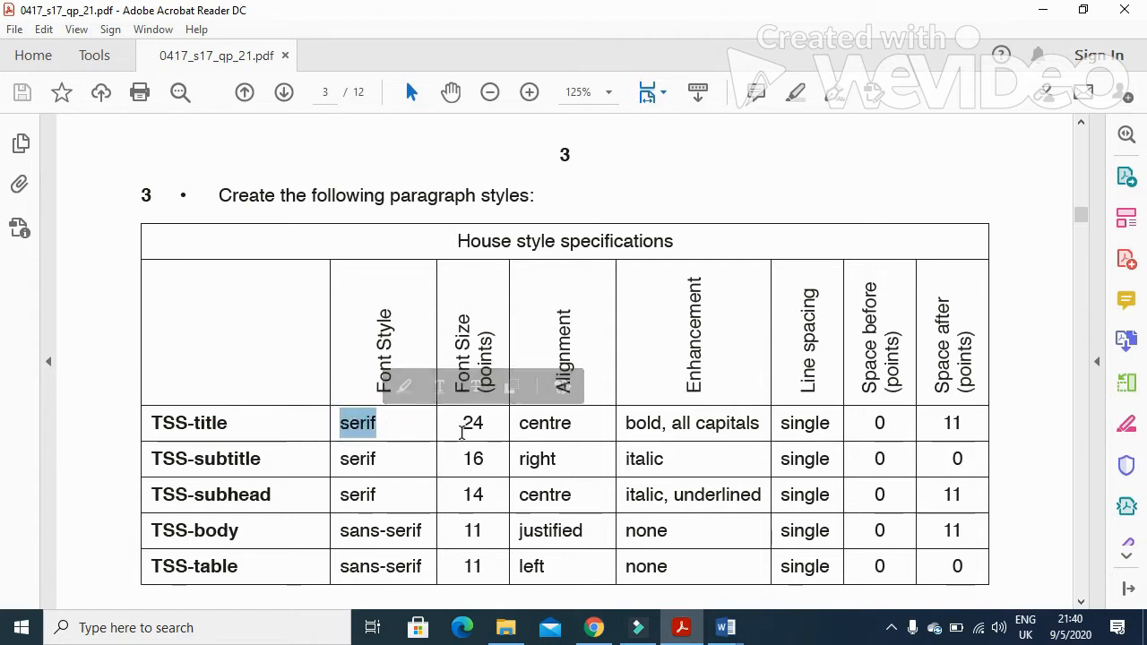
left_click_drag(462, 427, 489, 432)
mouse_move(728, 633)
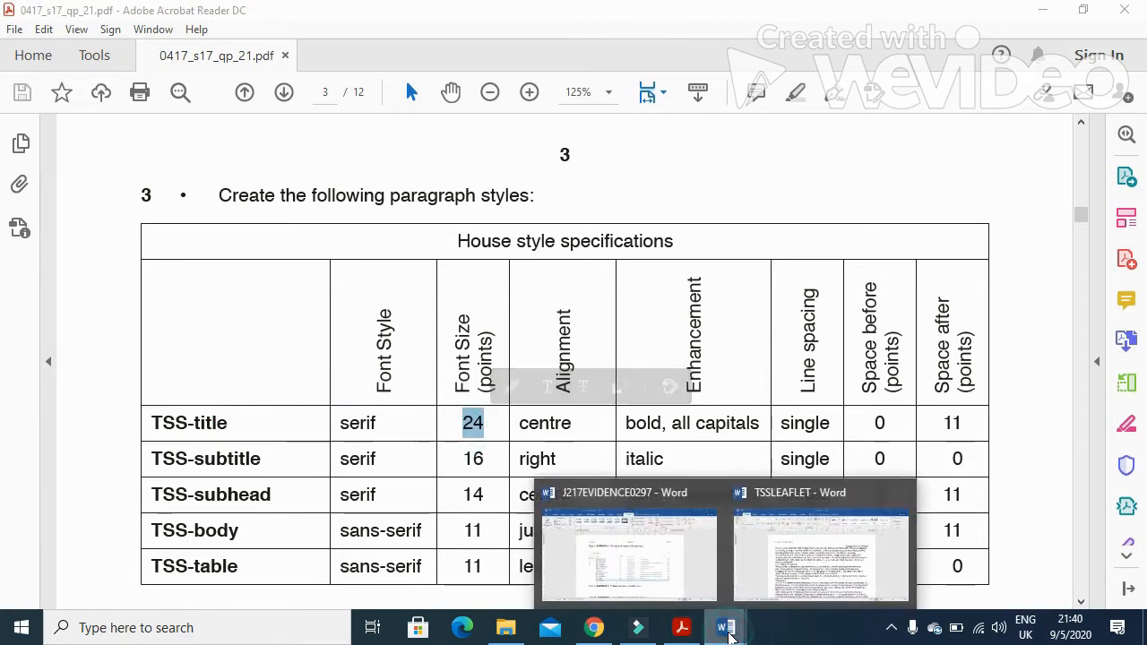
left_click(815, 548)
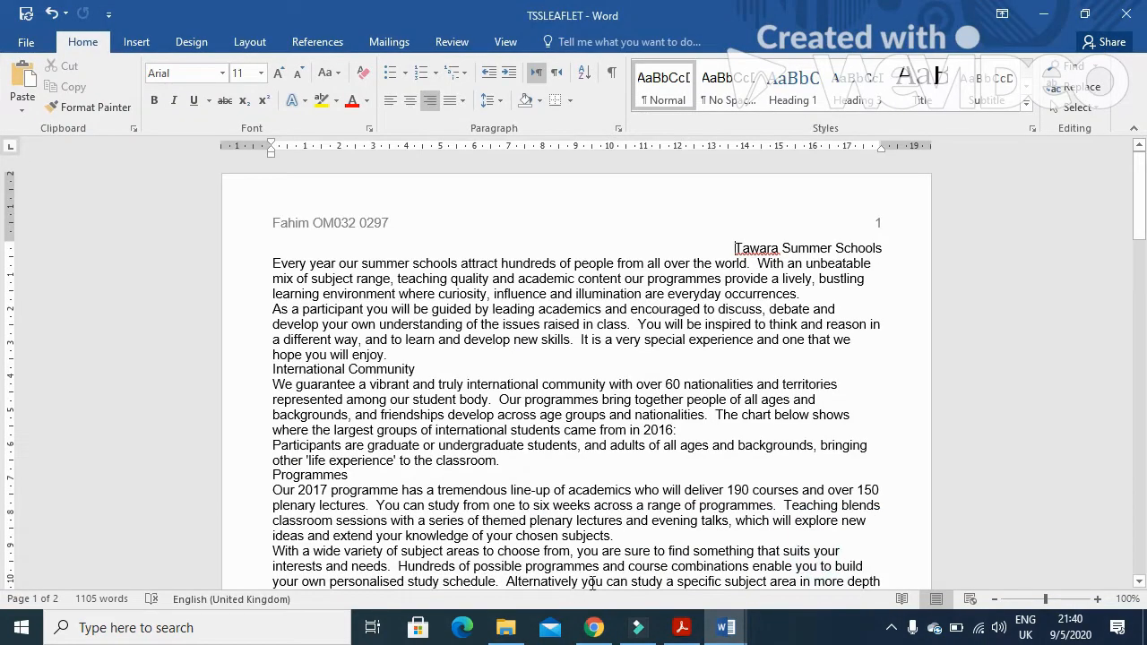
left_click(1027, 105)
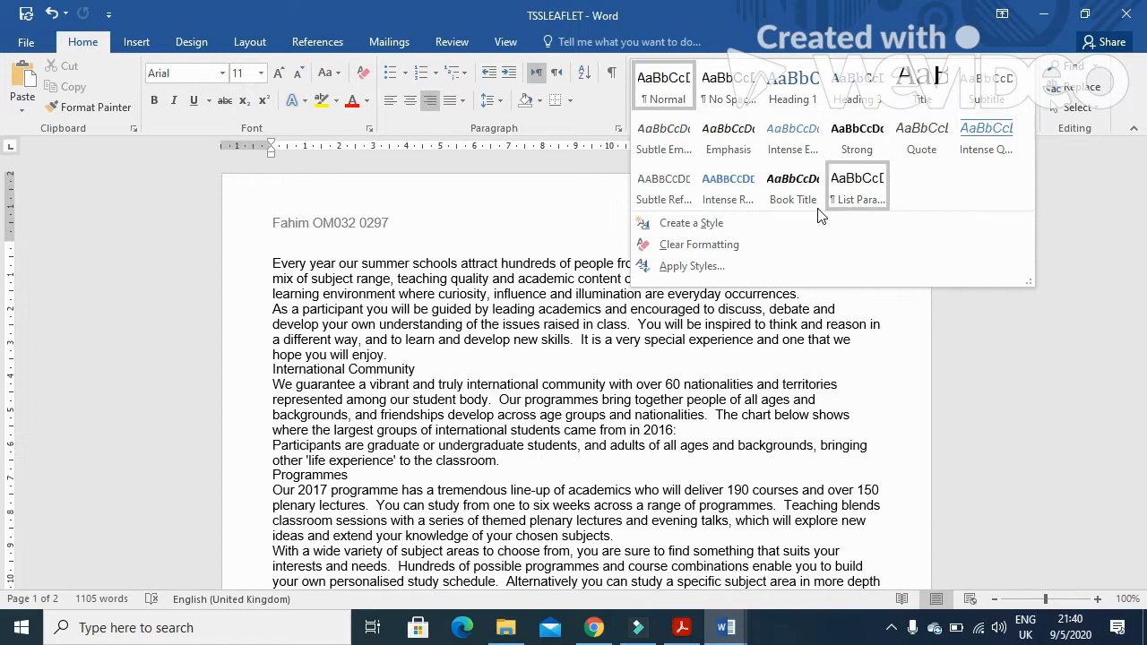
left_click(776, 222)
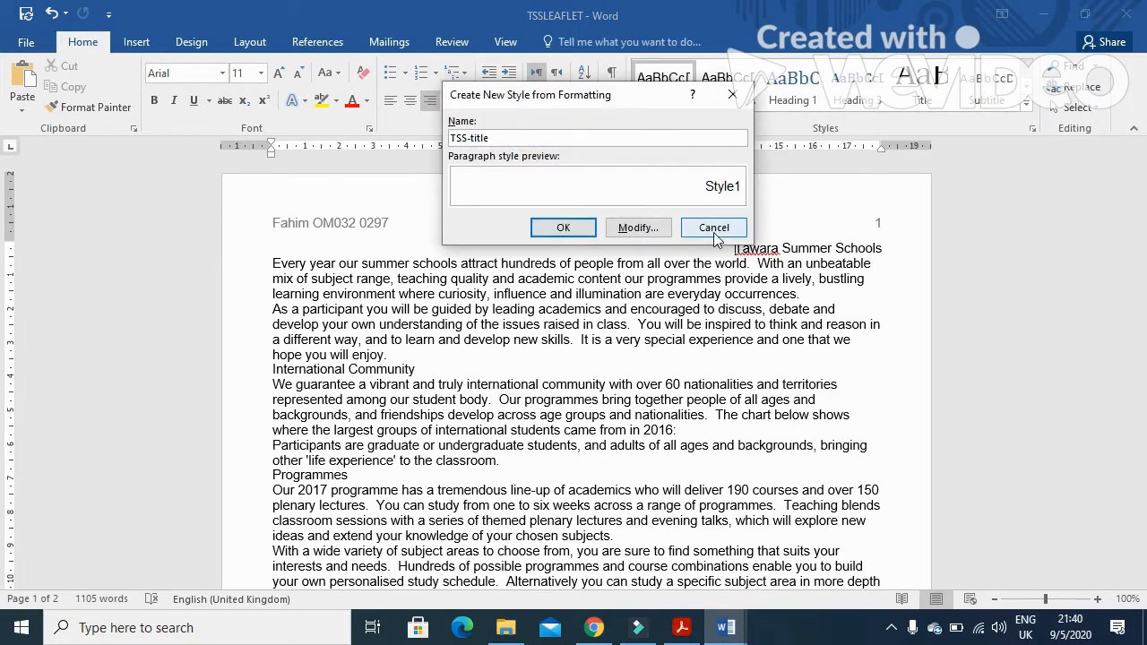
left_click(665, 231)
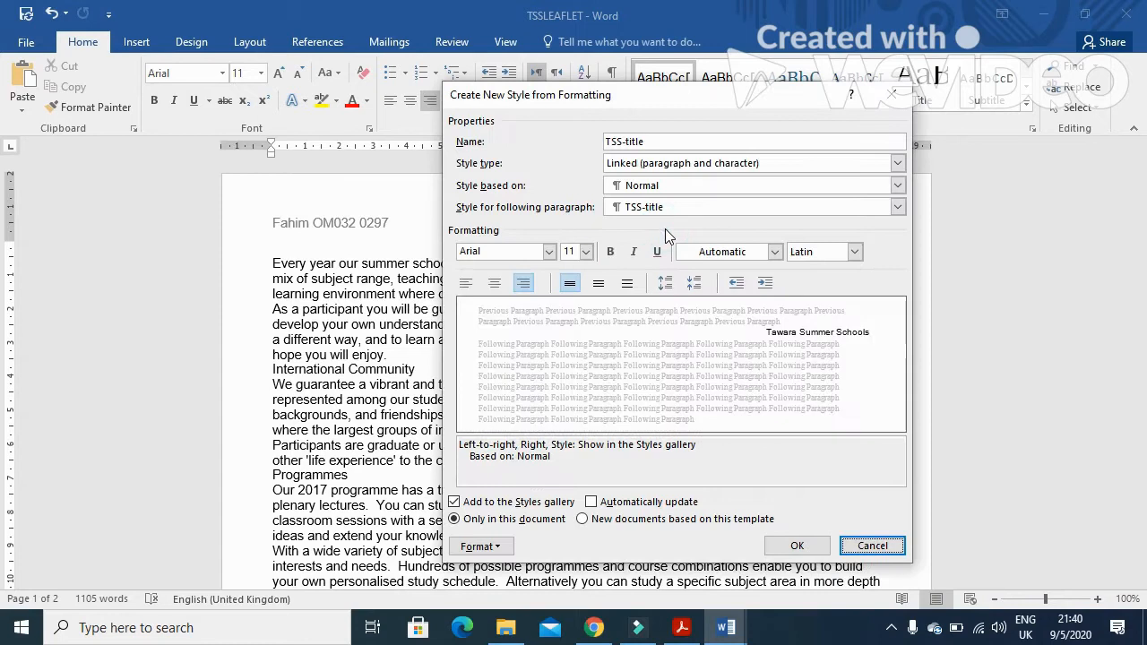
Set the TSS-title style's font to Times New Roman, size 24 pt, and bold
left_click(549, 252)
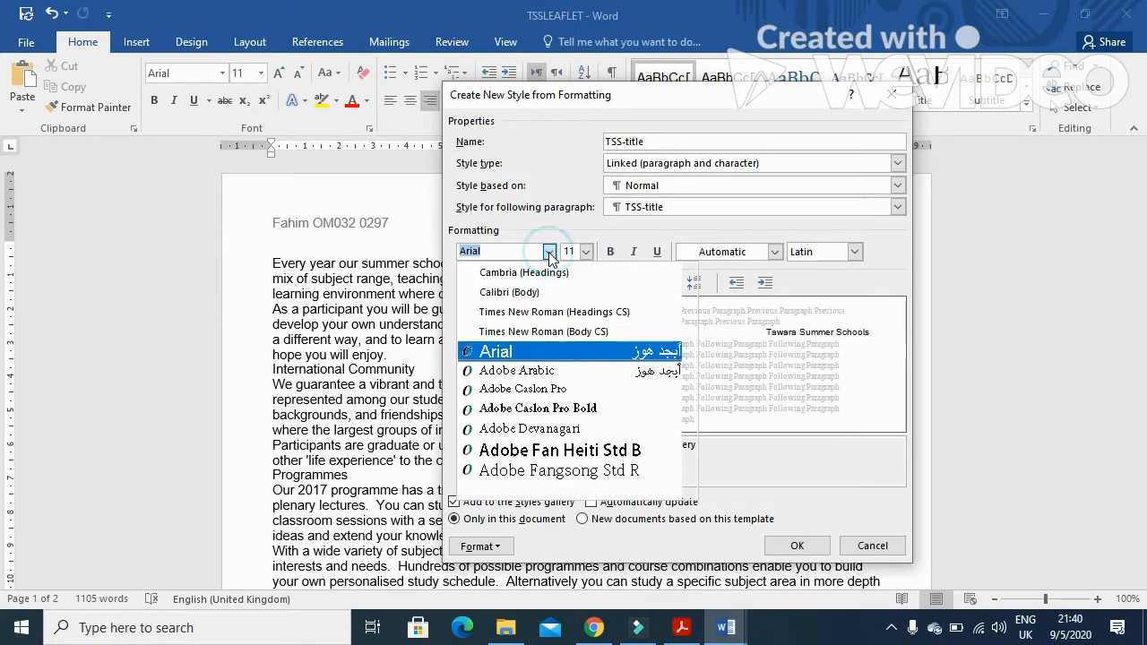
left_click(545, 332)
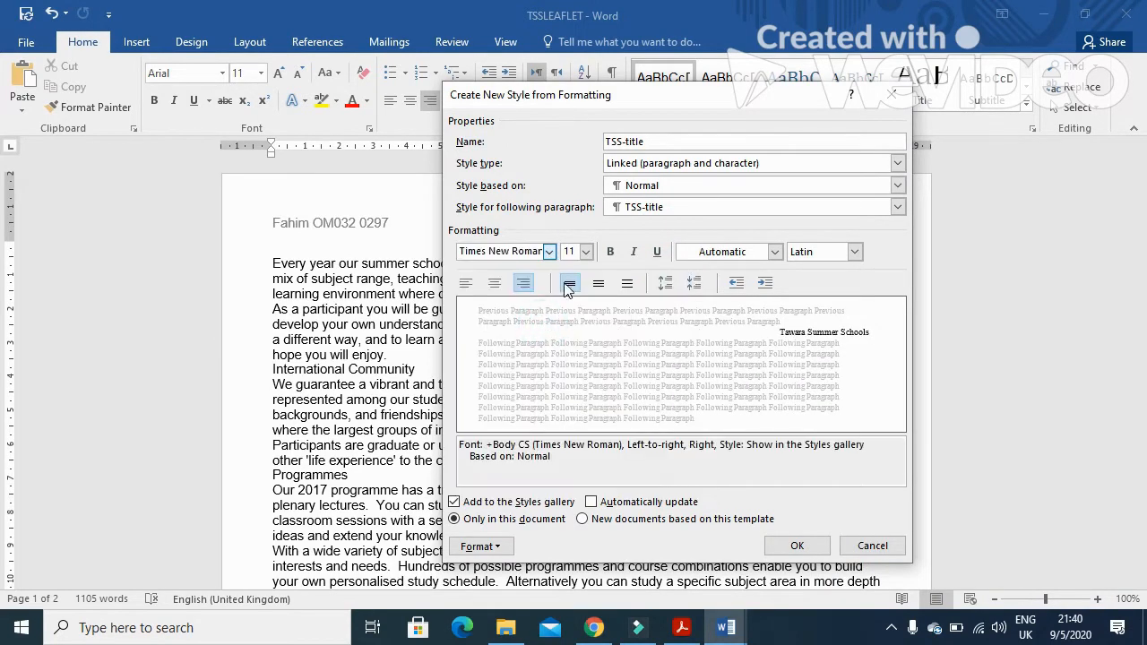
left_click(586, 252)
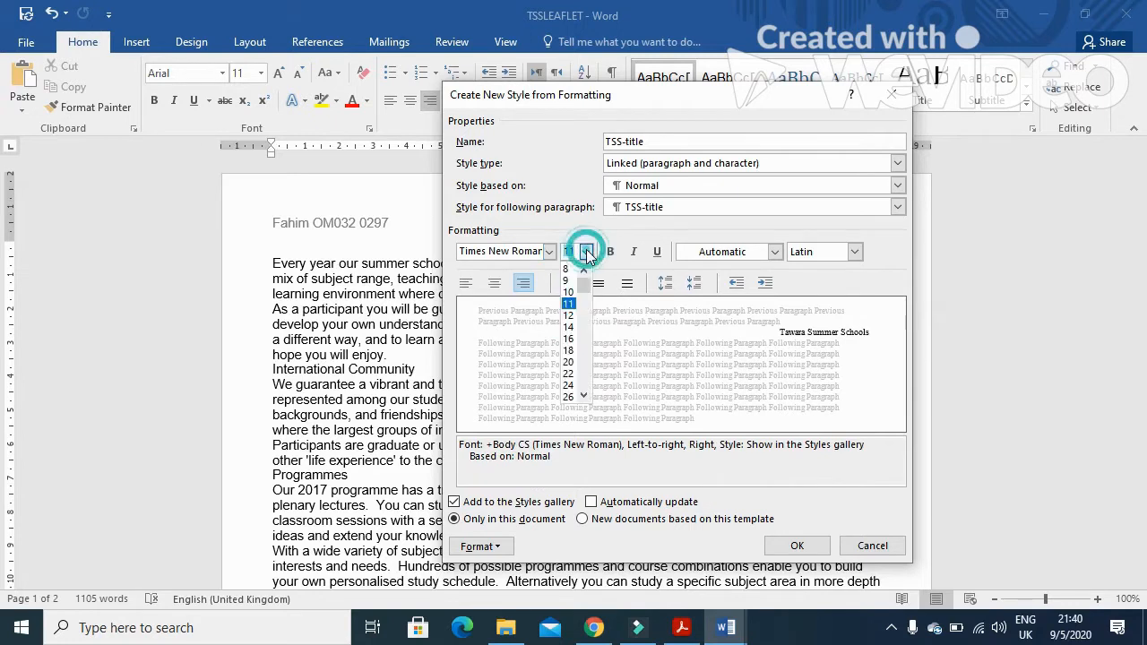
left_click(568, 386)
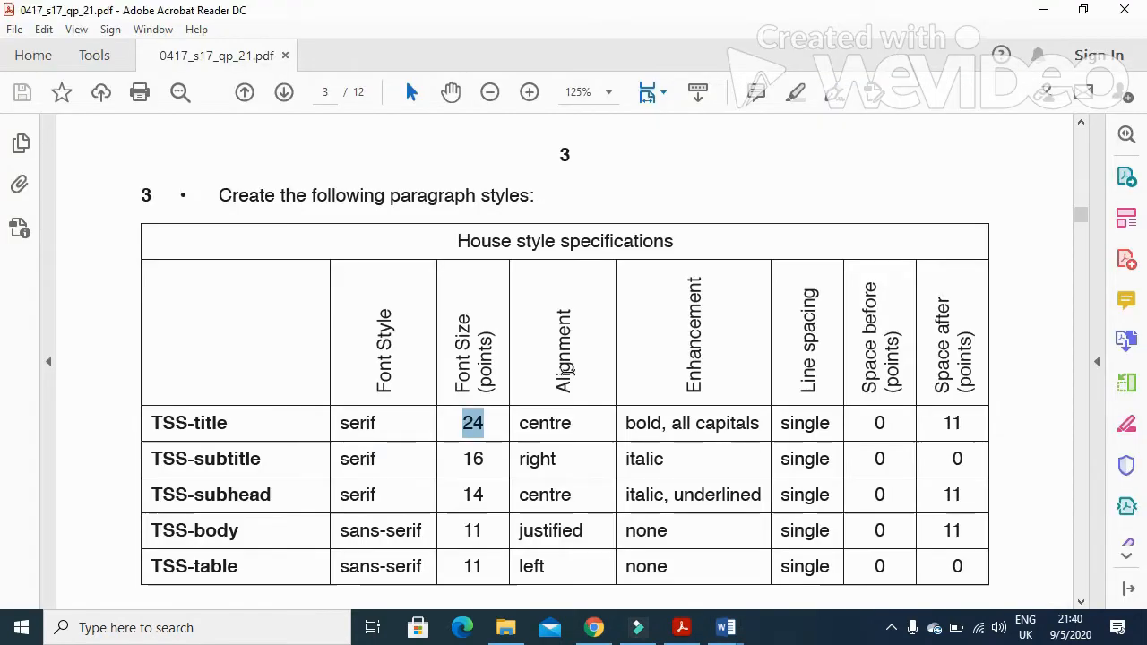
key("alt+Tab")
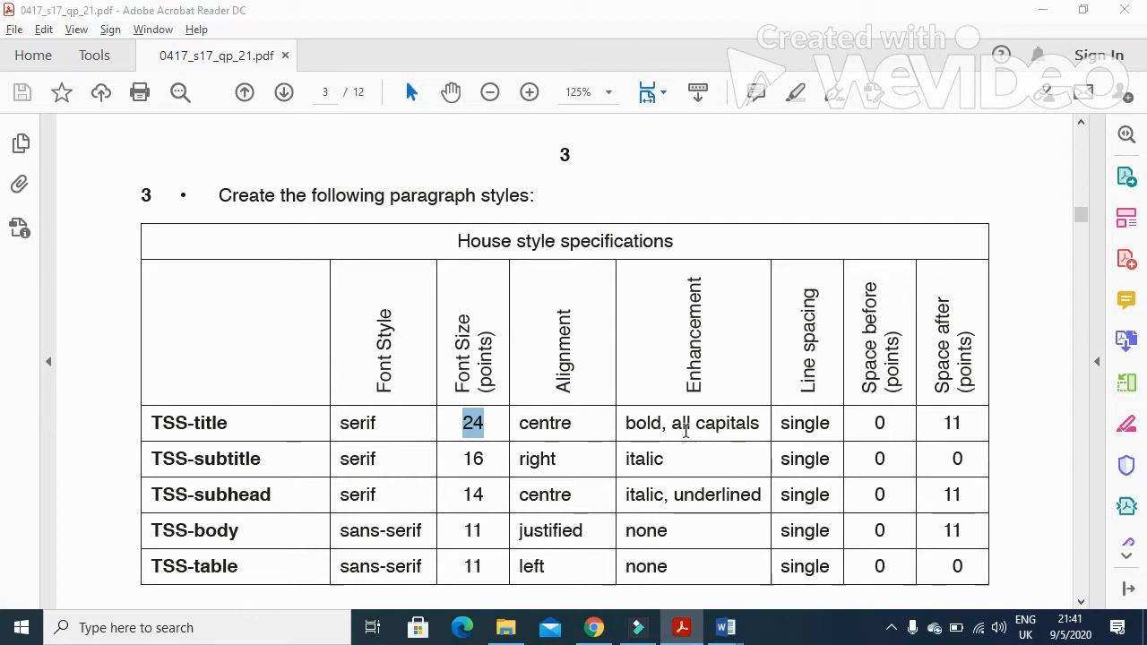
key("alt+Tab")
left_click(612, 255)
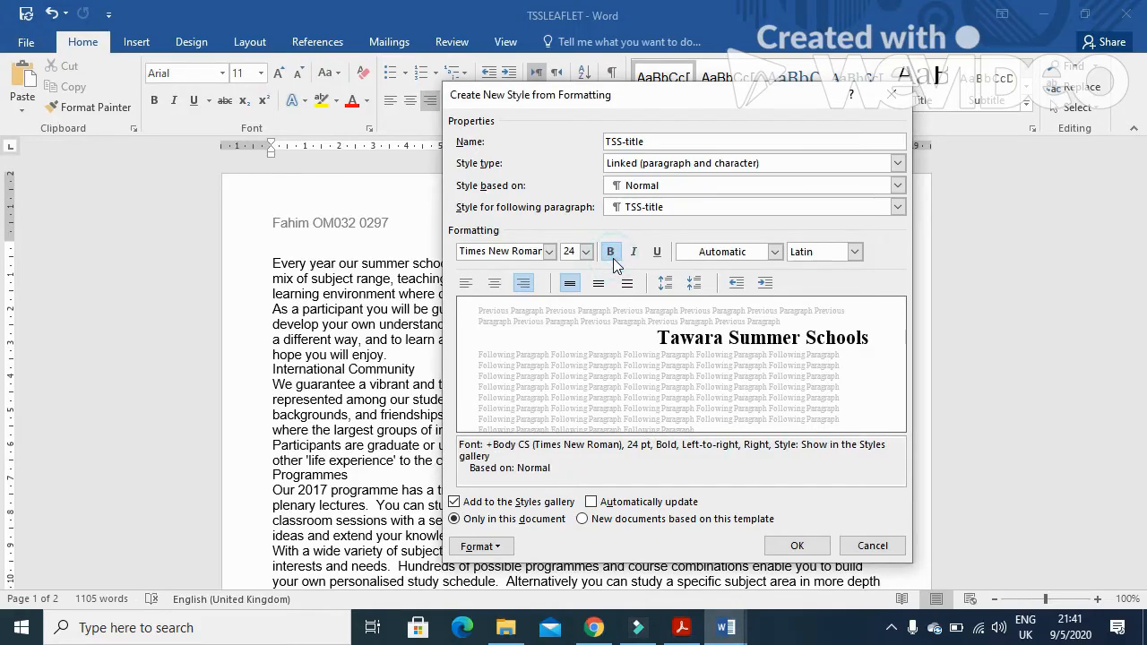
Apply the All caps font effect to the TSS-title style
left_click(499, 553)
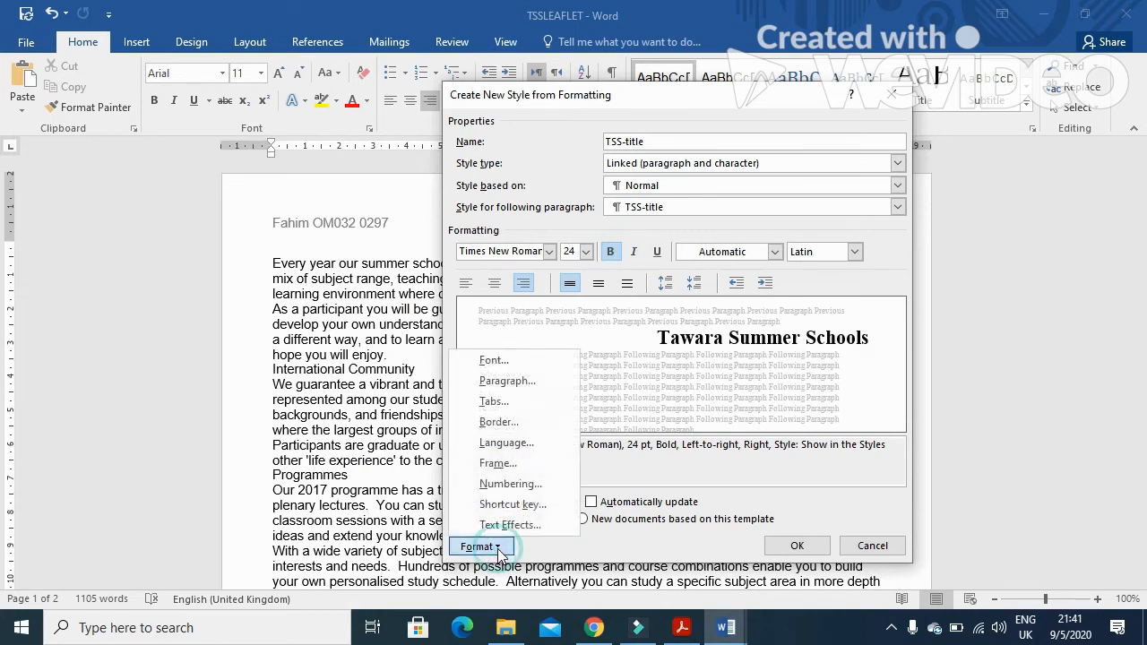
left_click(535, 370)
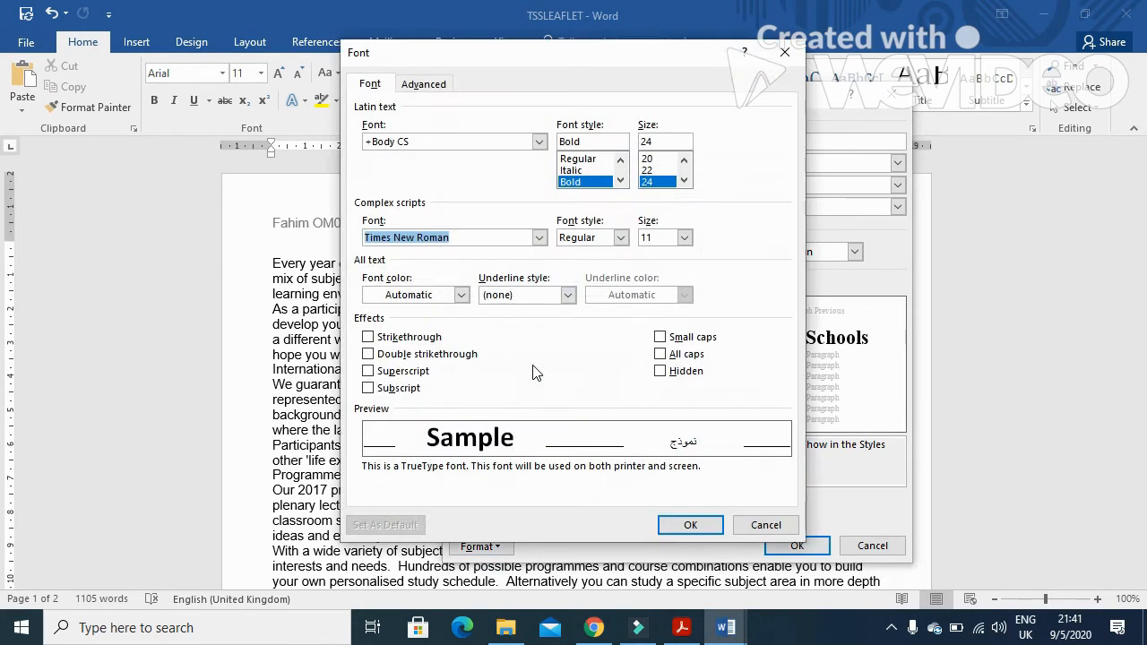
left_click(661, 355)
left_click(690, 525)
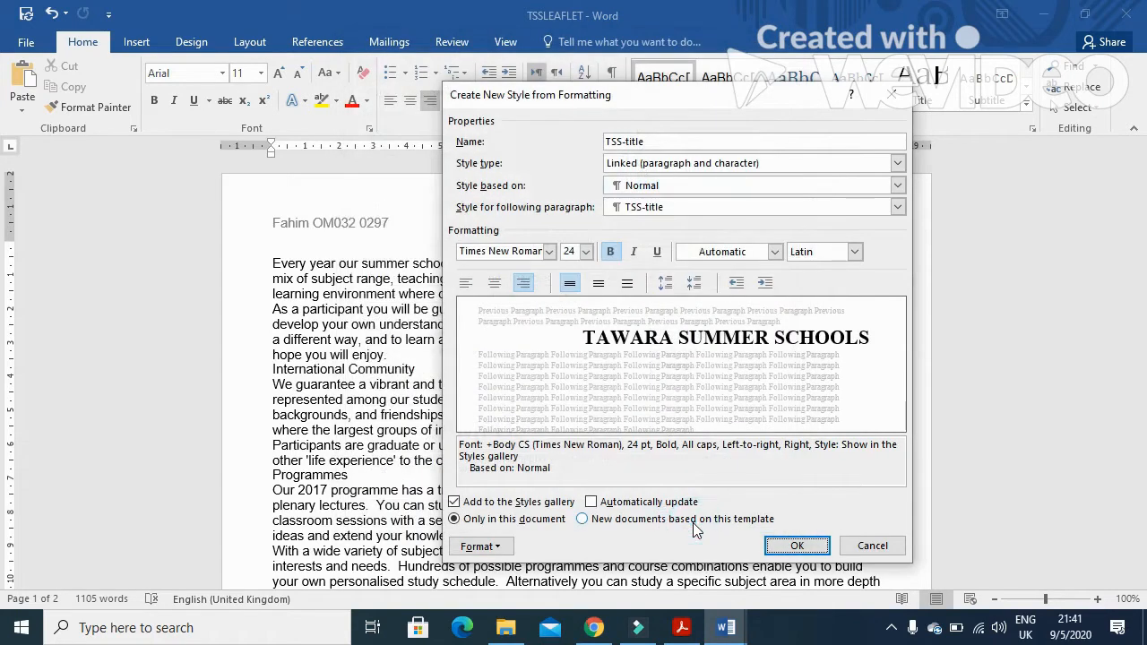
Set the TSS-title style's alignment to Centered and space after to 11 pt, then save the new style
key("alt+Tab")
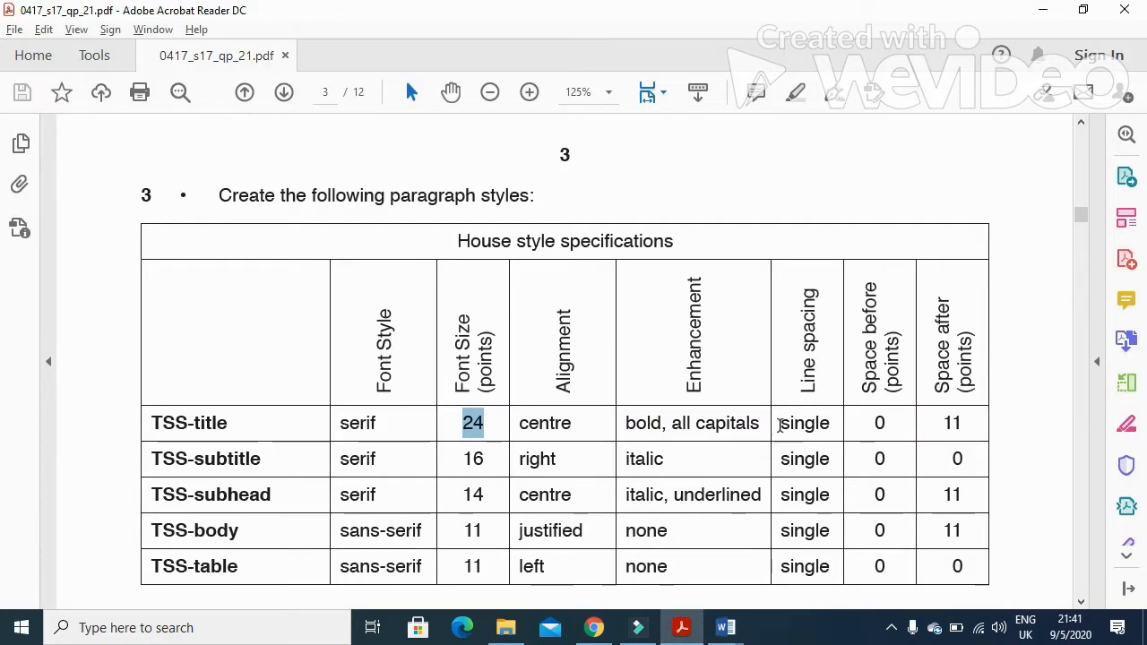
double_click(950, 423)
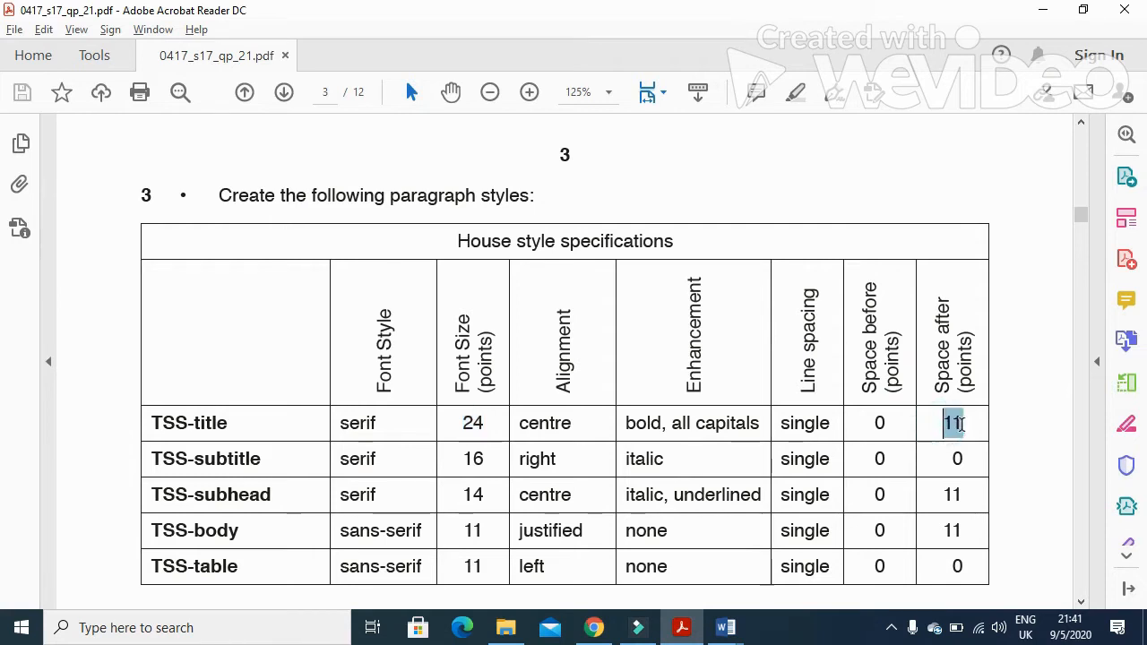
key("alt+Tab")
left_click(515, 551)
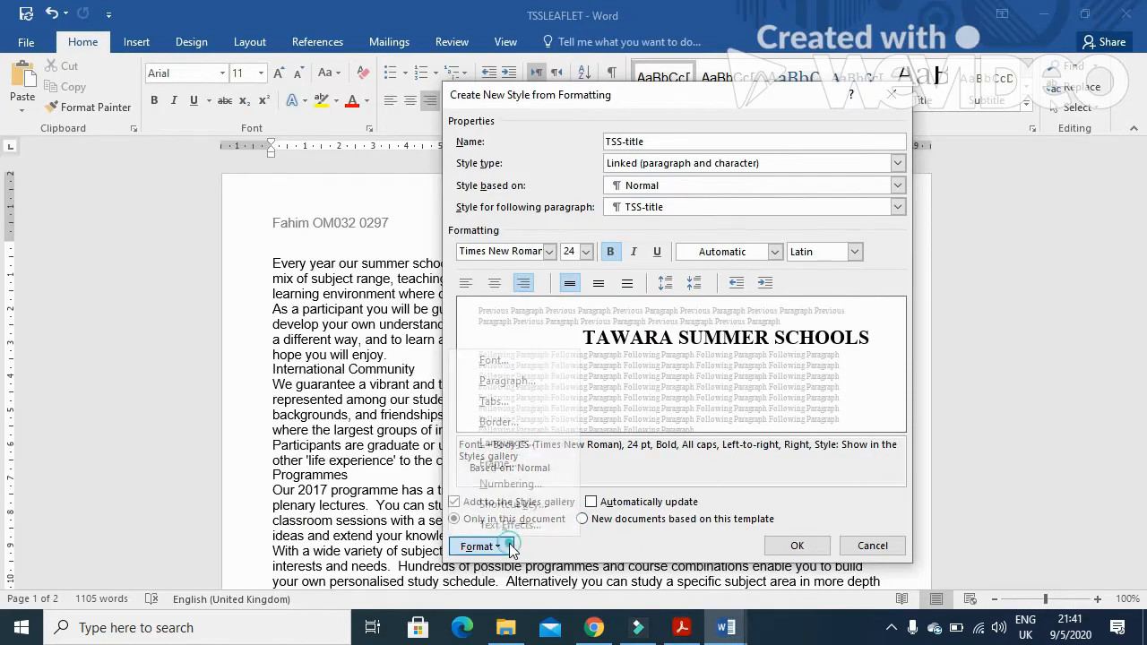
left_click(543, 380)
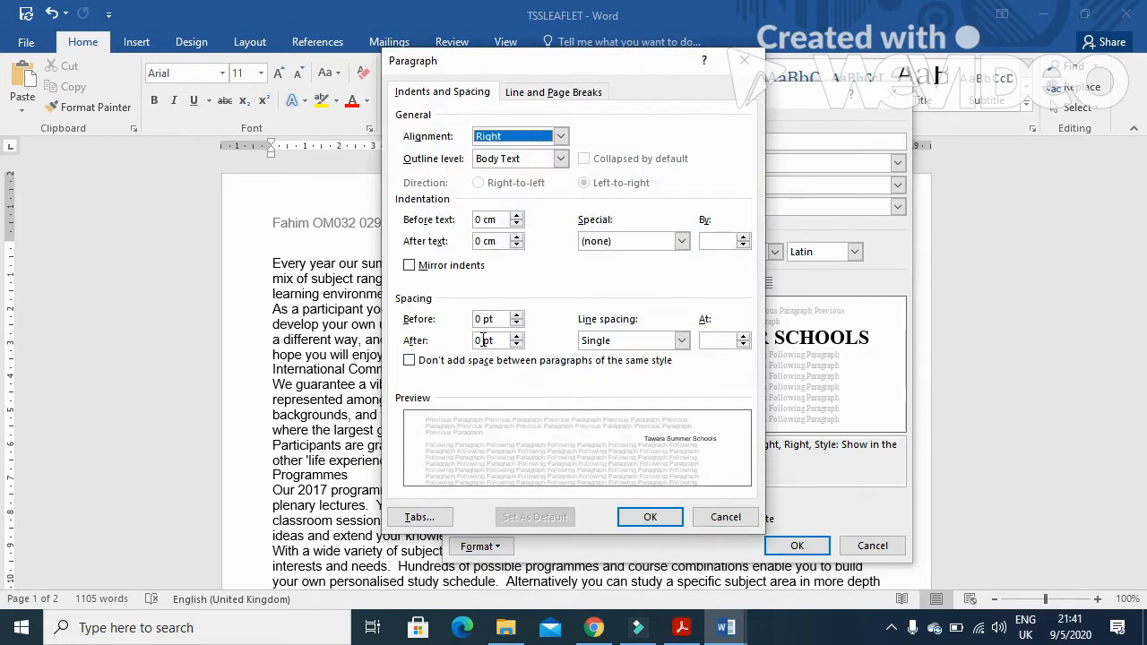
left_click_drag(482, 340, 474, 341)
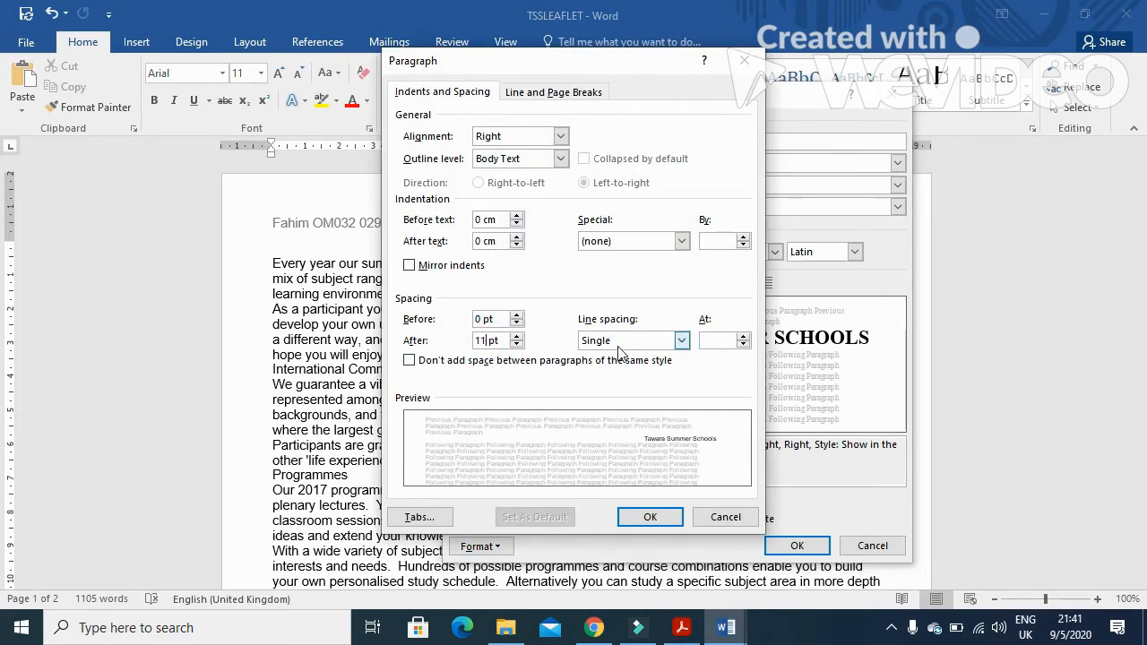
left_click(560, 136)
left_click(537, 164)
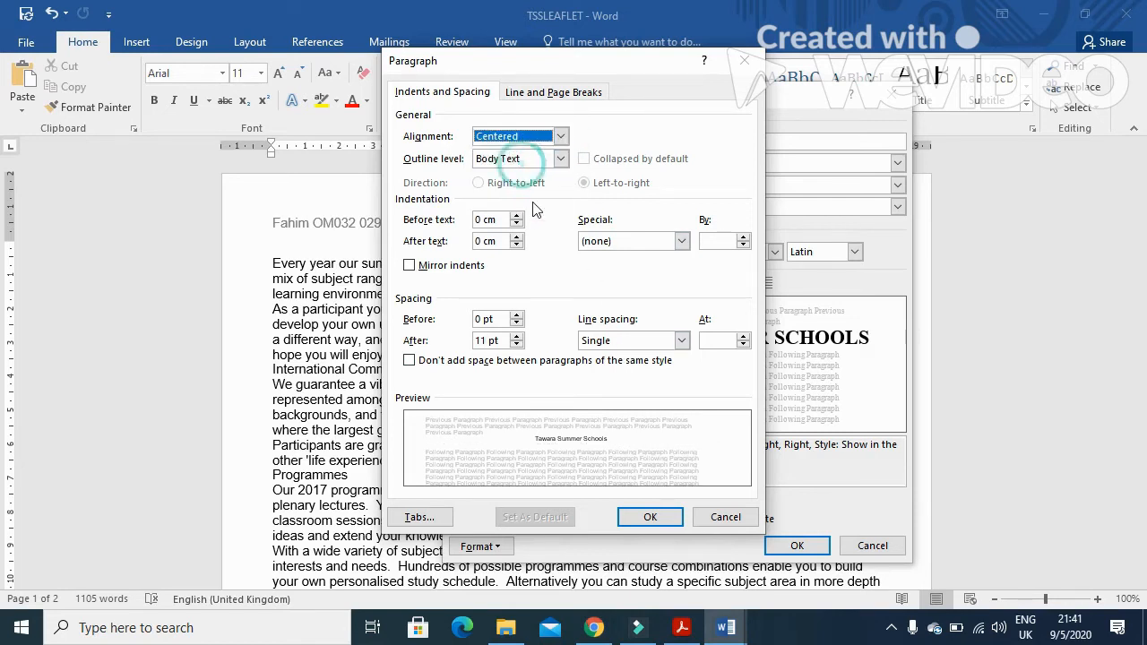
left_click(663, 515)
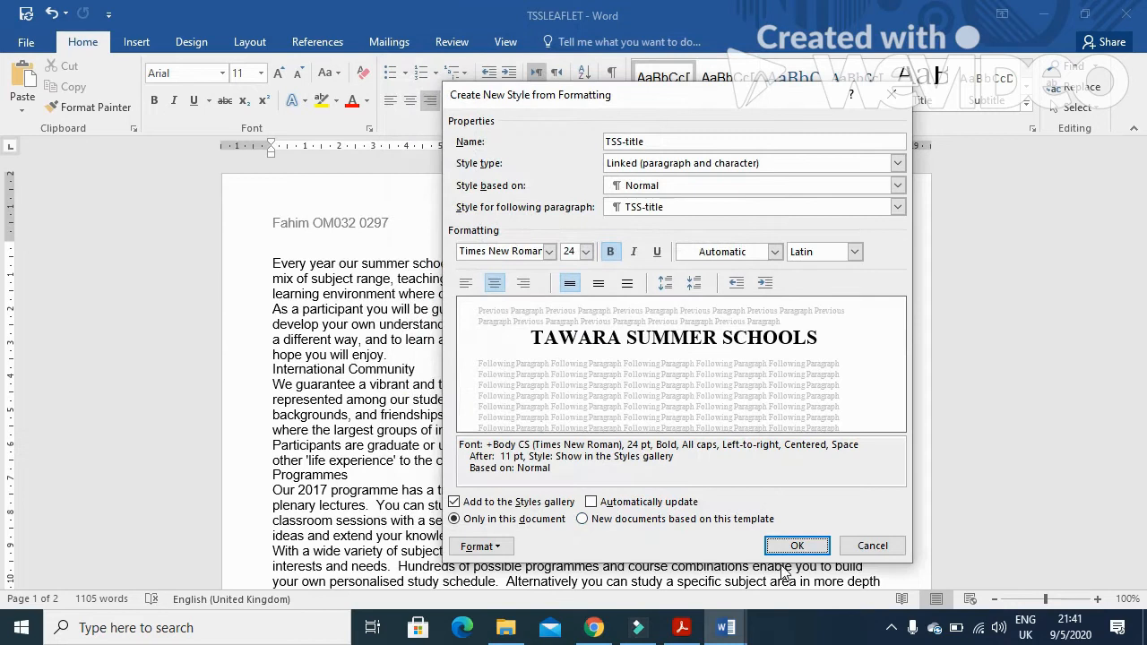
left_click(794, 546)
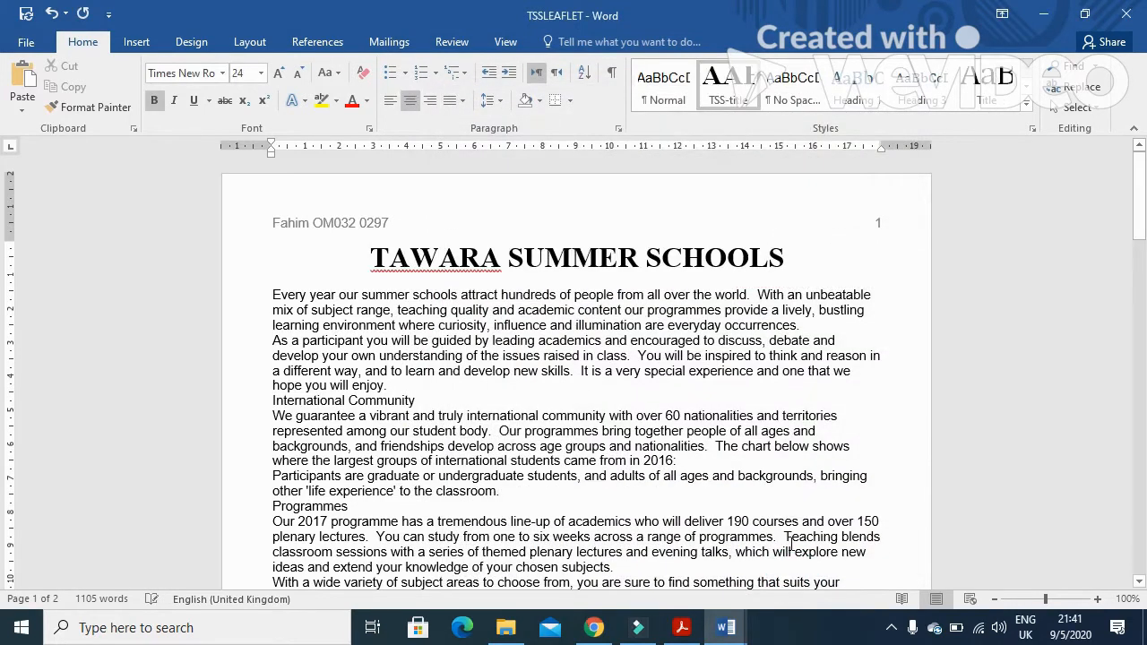
Start a new style named TSS-subtitle, pasting the name copied from the exam's style table, and open its full settings
left_click(681, 627)
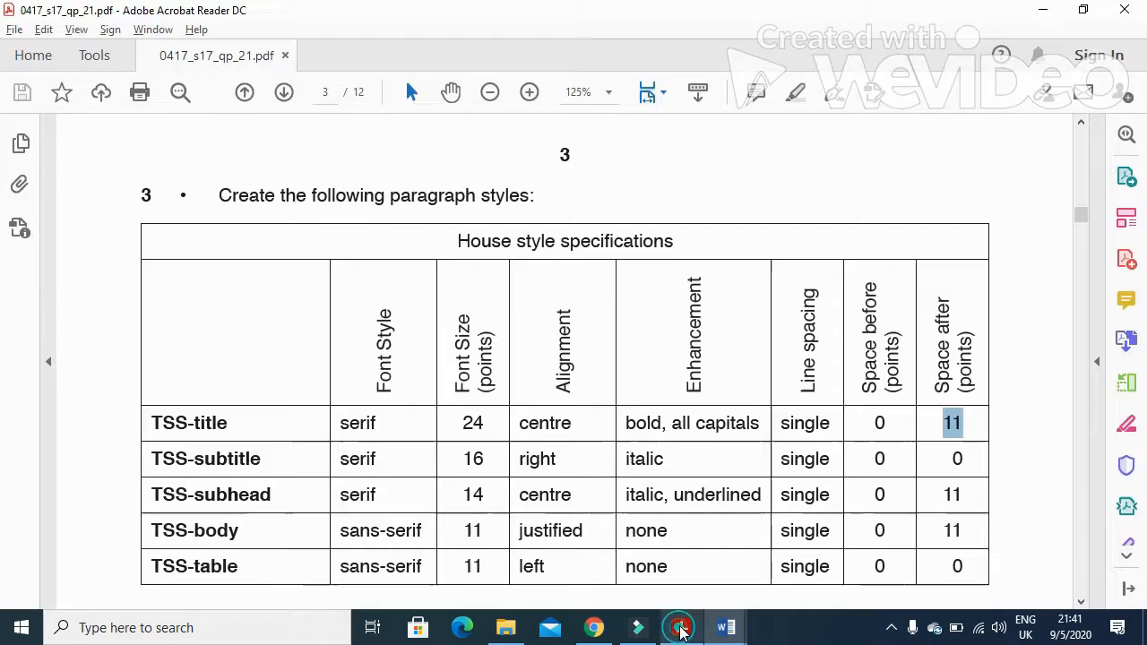
scroll(538, 458, "down", 1)
left_click_drag(146, 415, 264, 418)
key("ctrl+c")
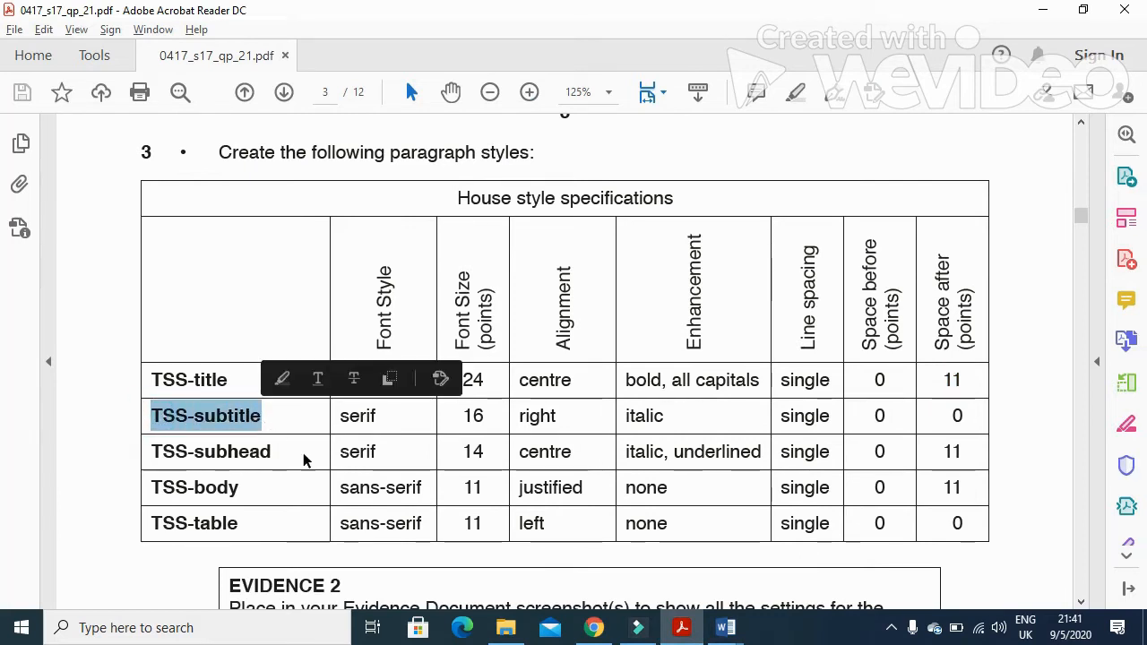
key("alt+Tab")
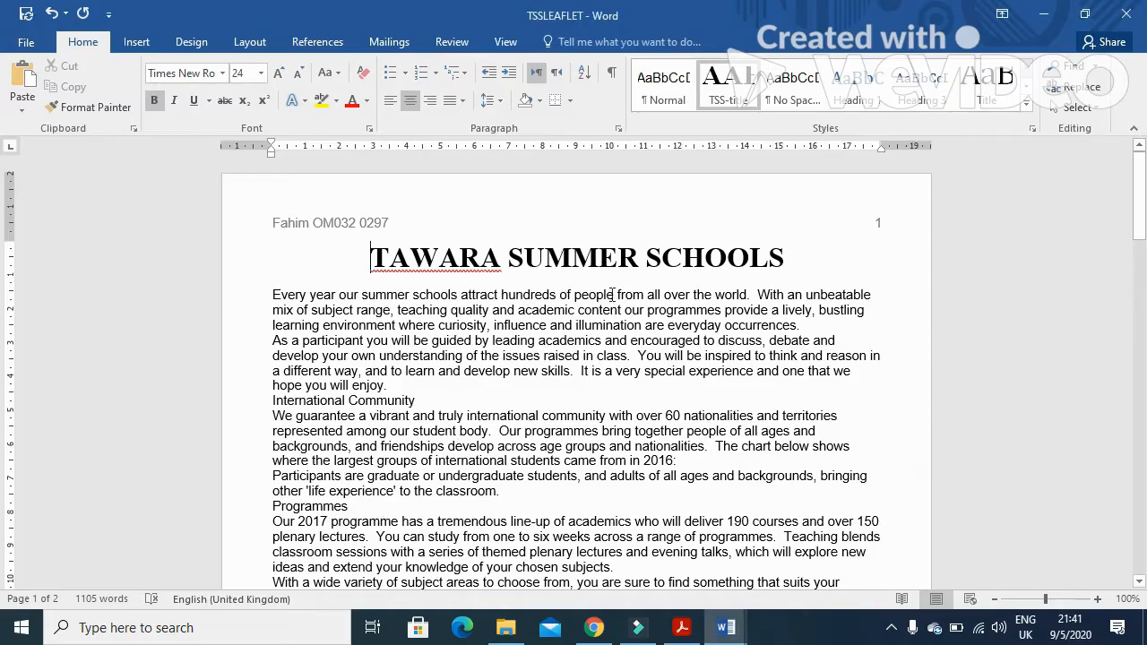
left_click(1026, 107)
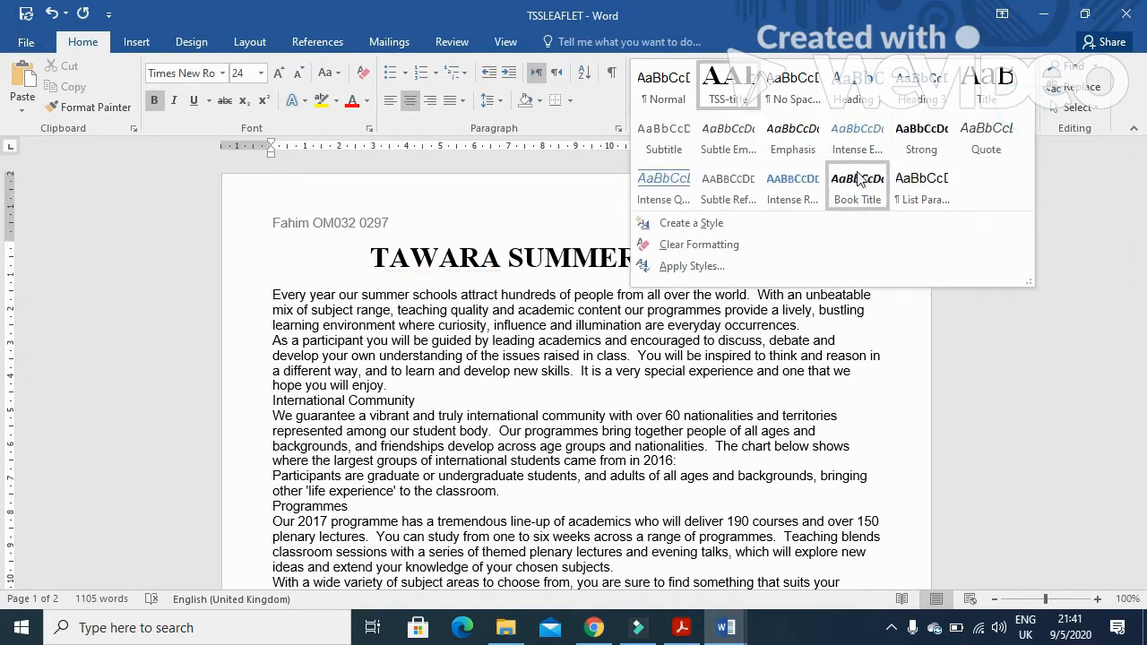
left_click(714, 225)
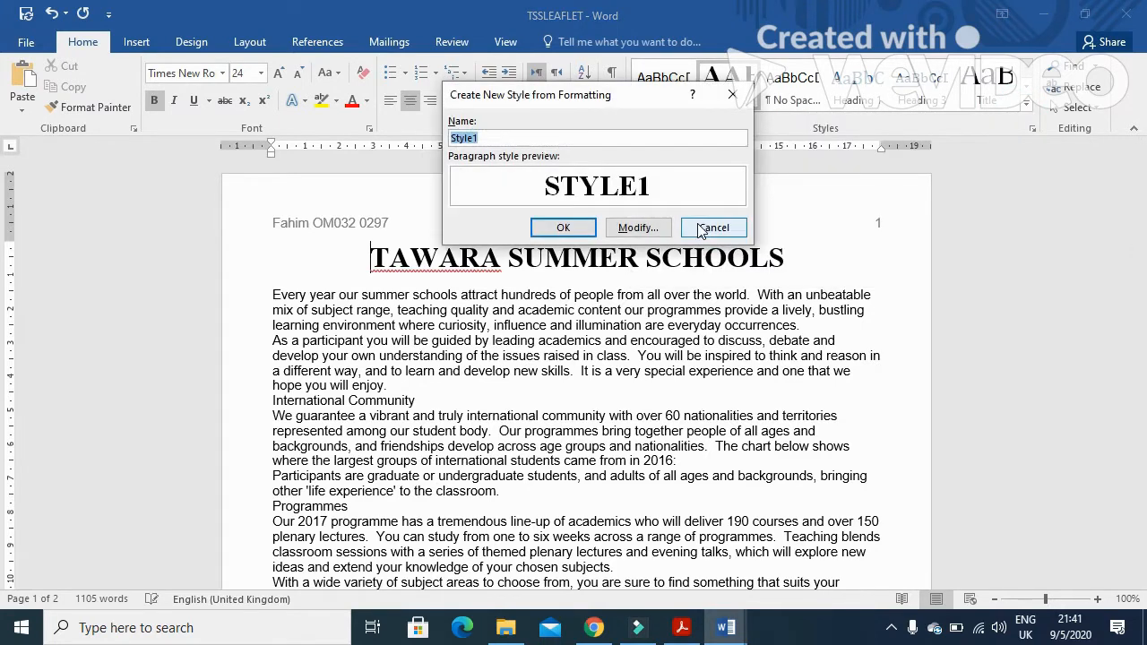
left_click(635, 228)
key("alt+Tab")
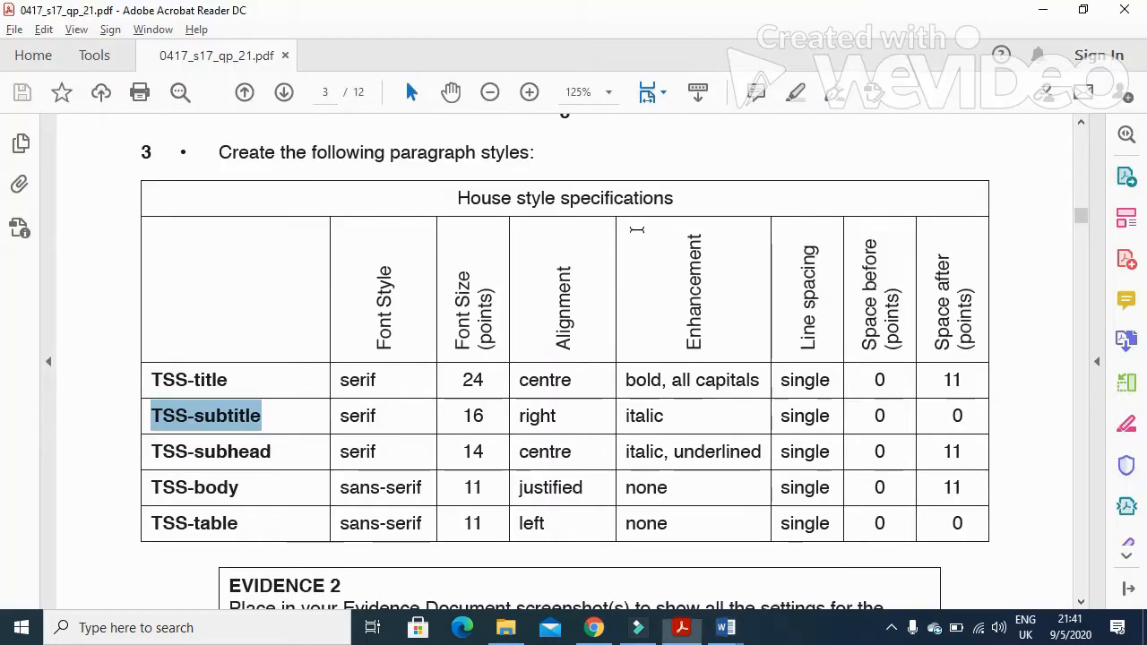
key("alt+Tab")
key("ctrl+v")
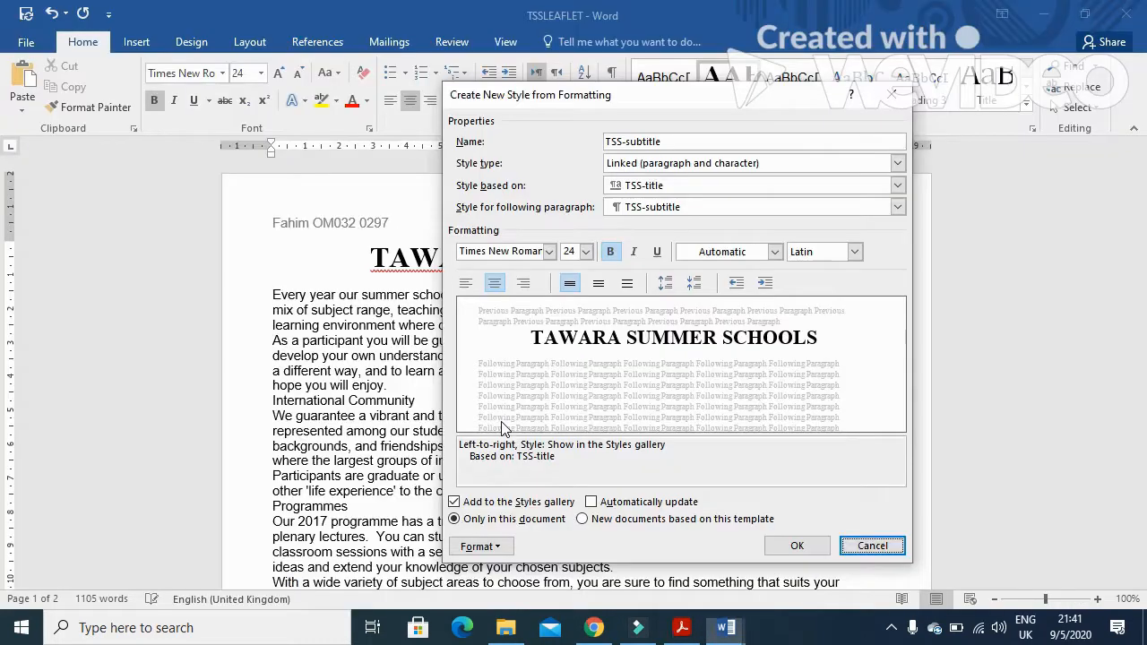
Set the TSS-subtitle style's font size to 16 pt and its alignment to right
left_click(585, 252)
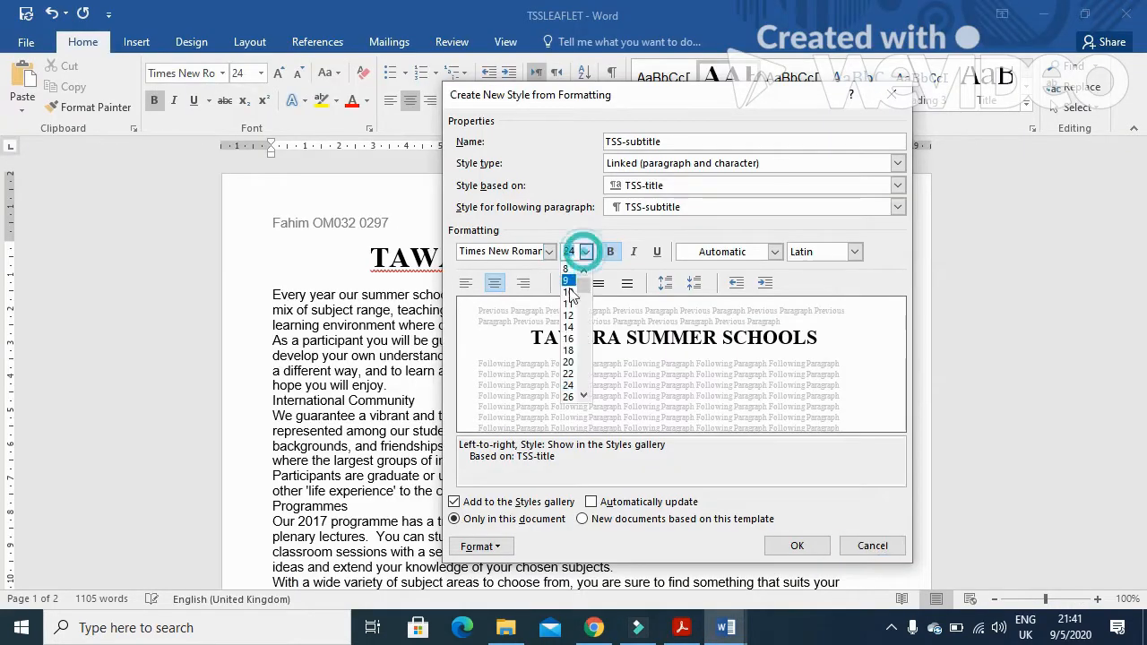
left_click(568, 338)
left_click(523, 282)
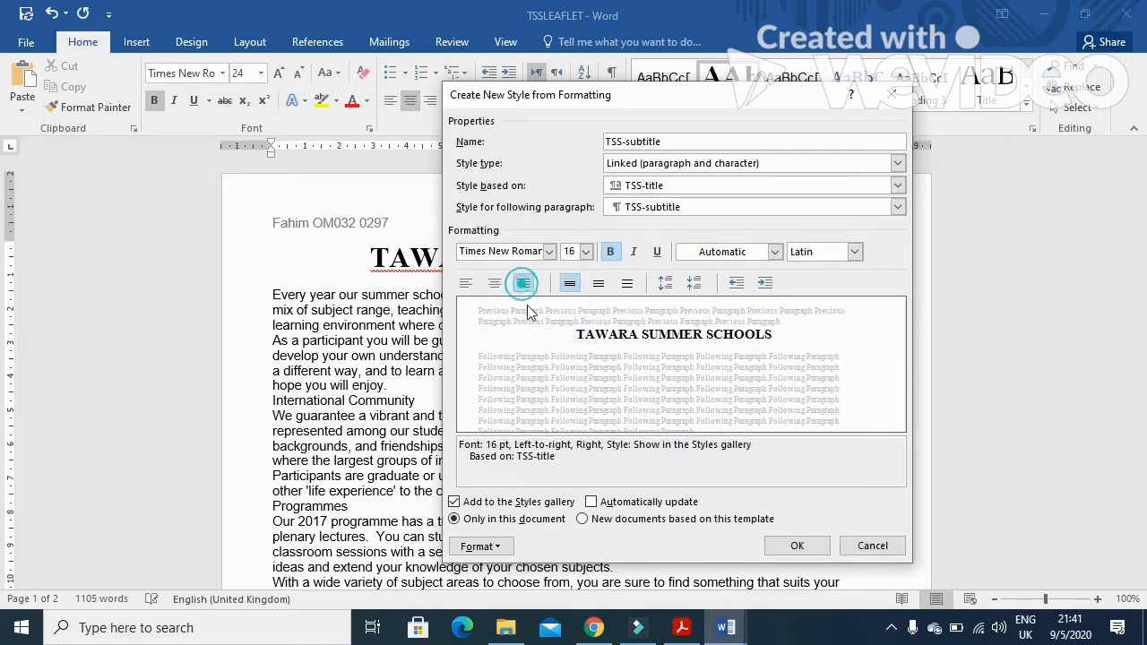
Check the exam's specification and make the TSS-subtitle style italic and not bold
key("alt+Tab")
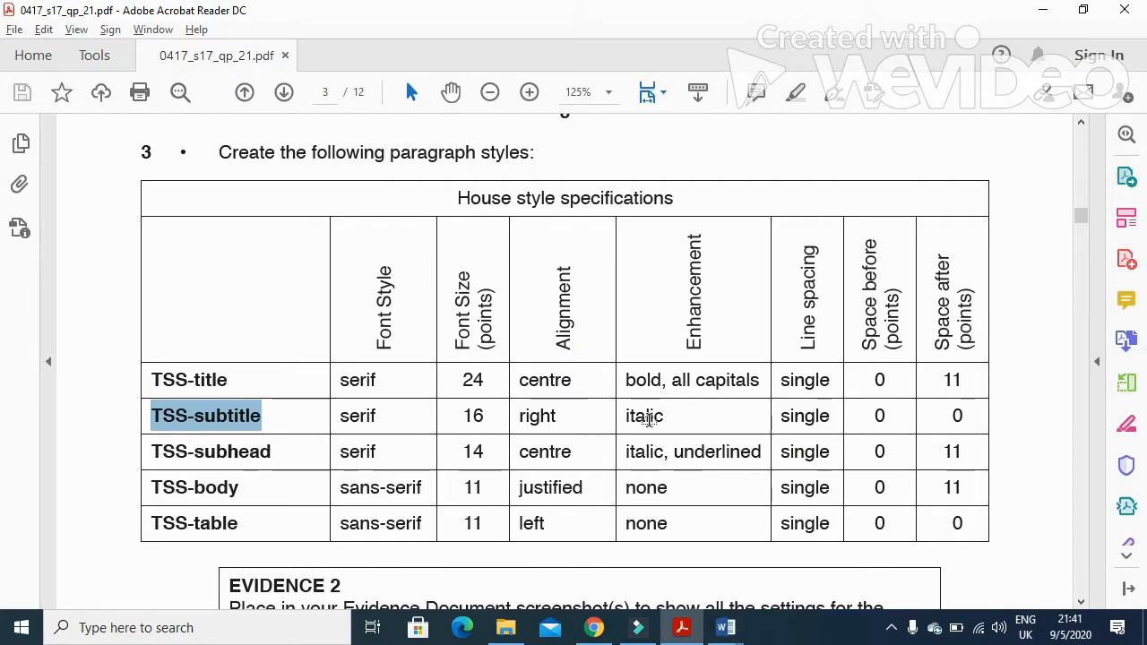
key("alt+Tab")
left_click(634, 253)
key("alt+Tab")
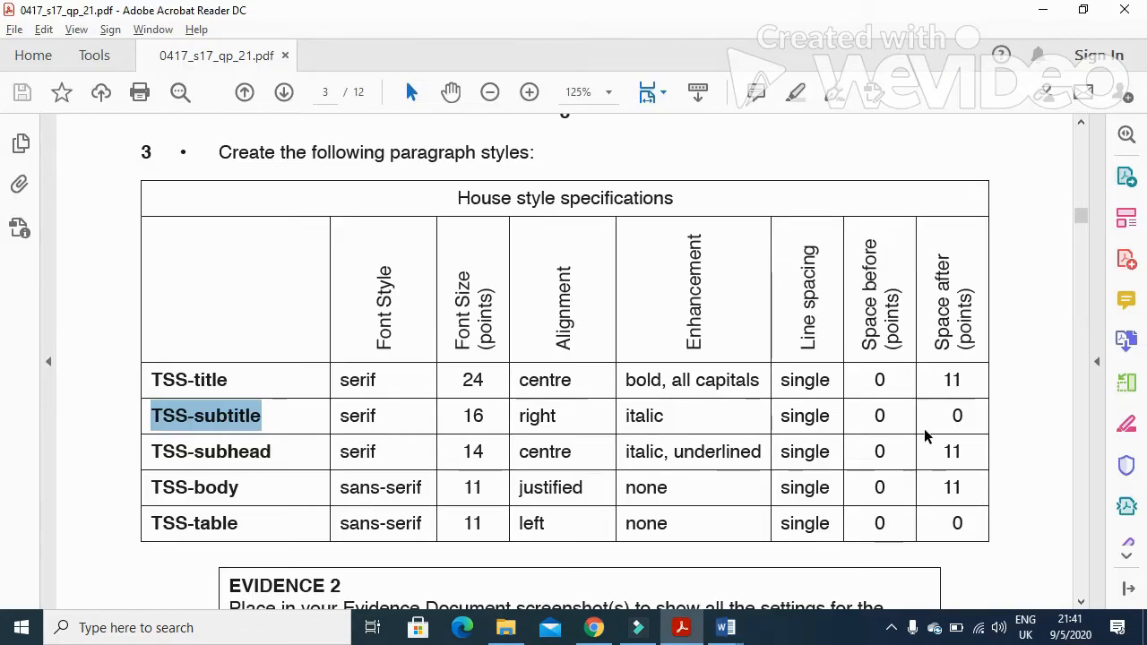
key("alt+Tab")
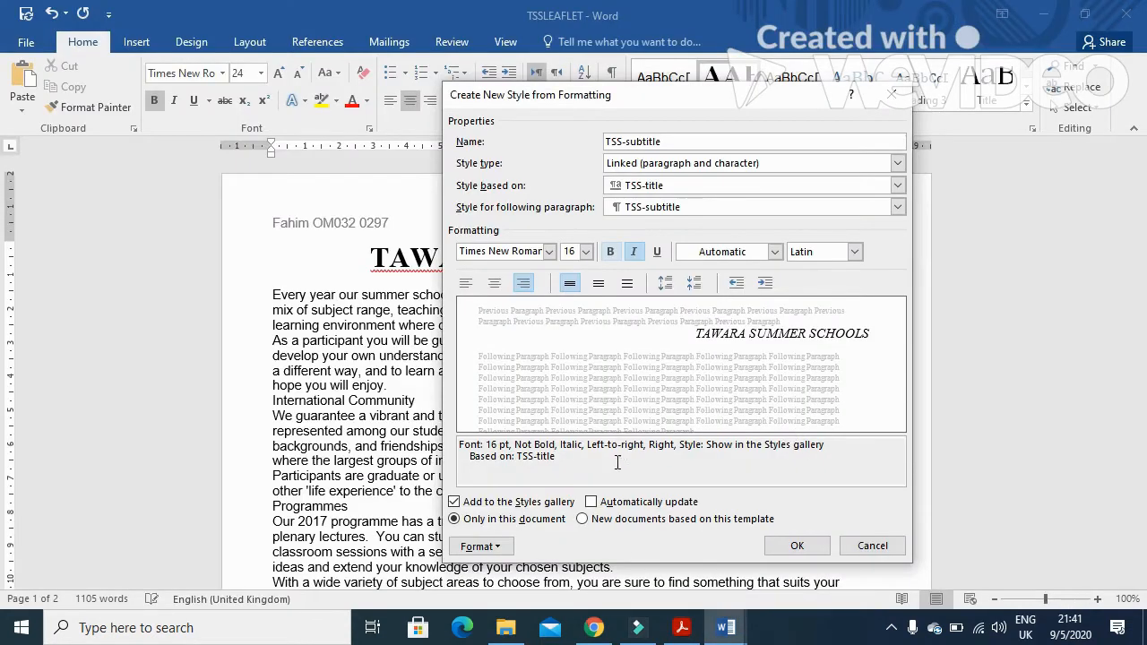
Turn off the All caps font effect for the TSS-subtitle style
left_click(492, 554)
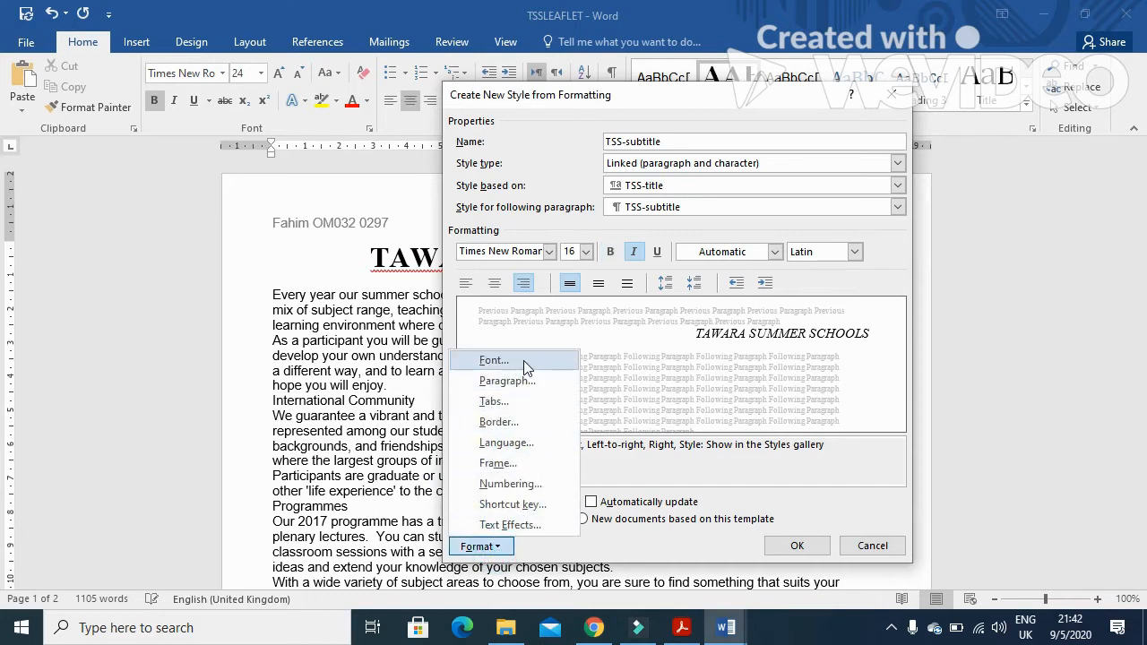
left_click(525, 365)
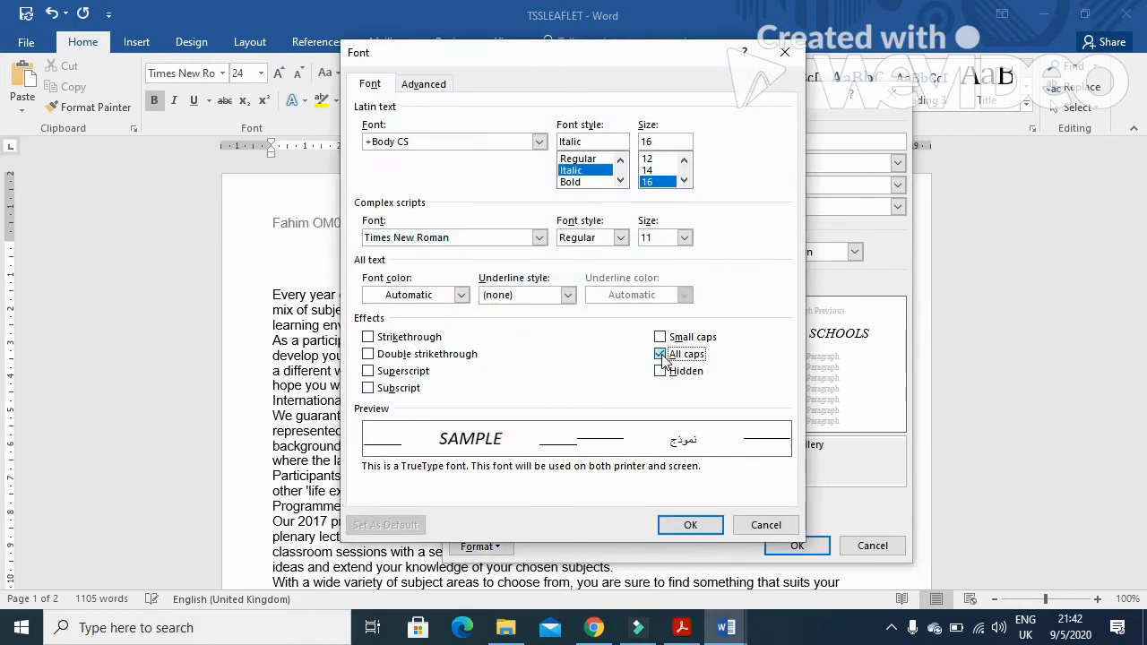
left_click(661, 355)
left_click(690, 525)
Set the TSS-subtitle style's space after to 0 pt, then save the new style
left_click(493, 546)
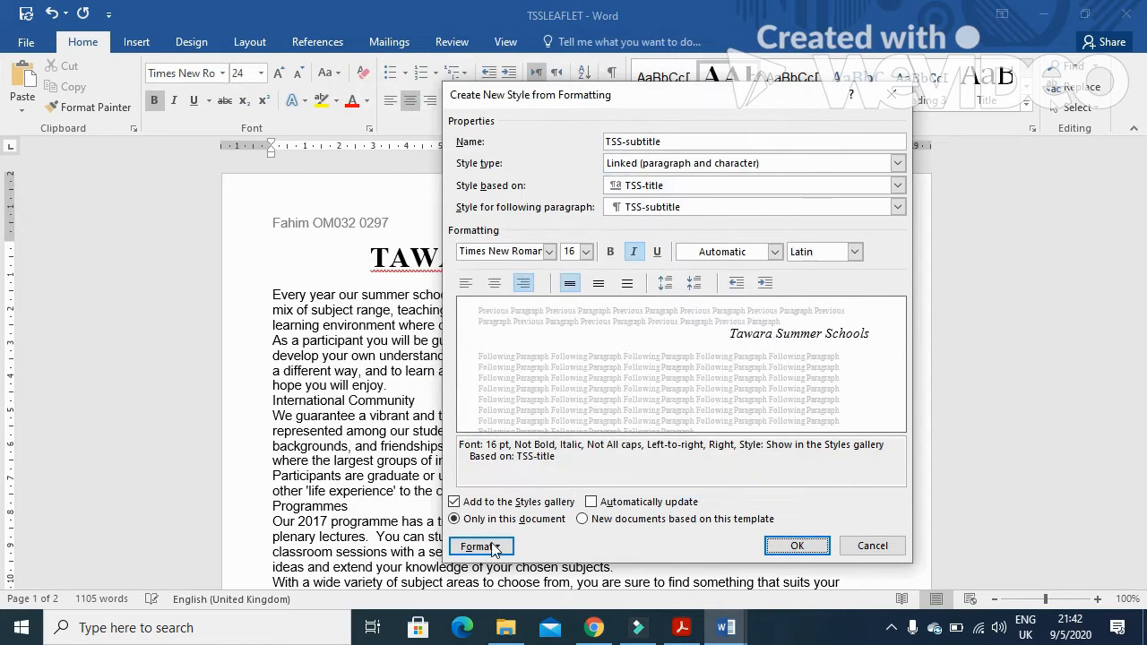
left_click(537, 387)
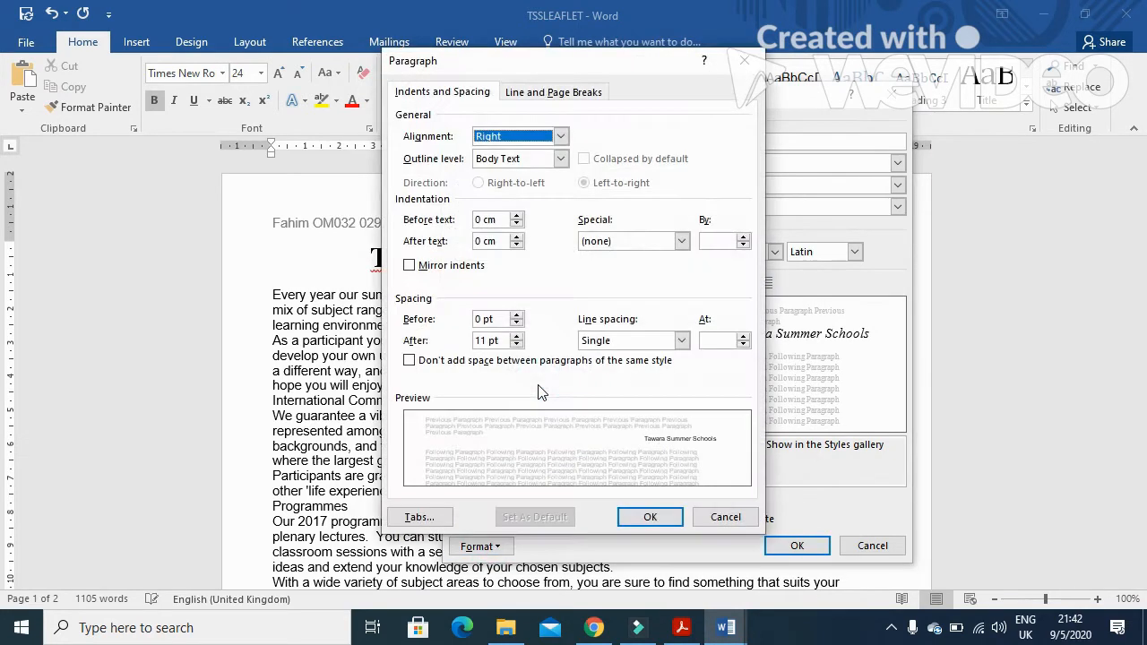
left_click(484, 341)
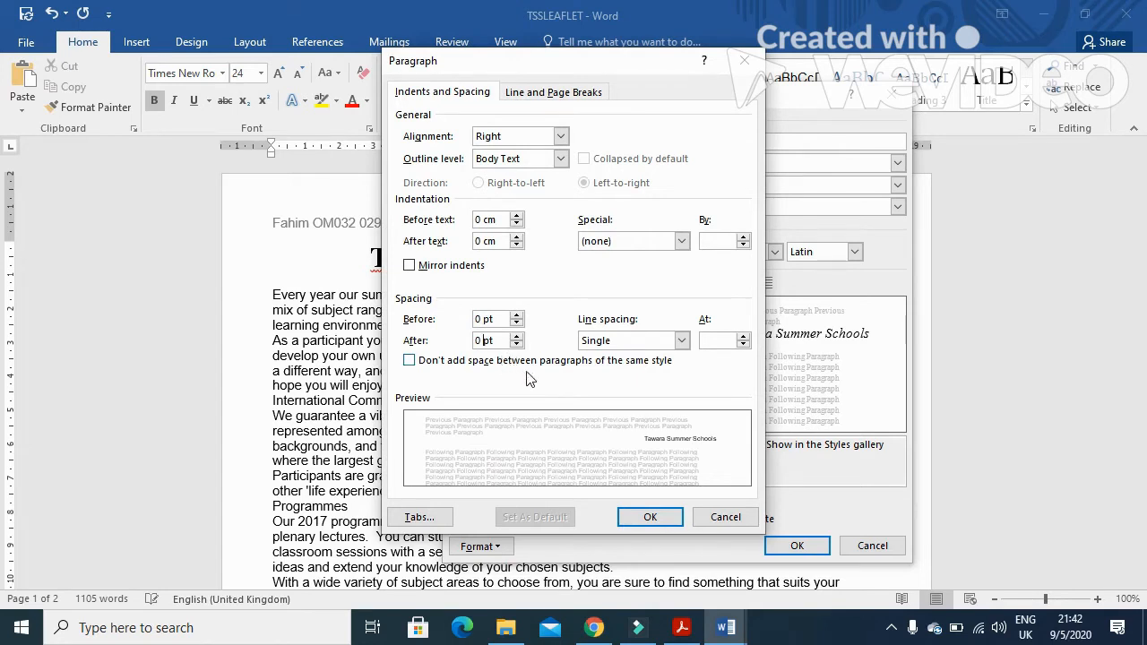
left_click(644, 513)
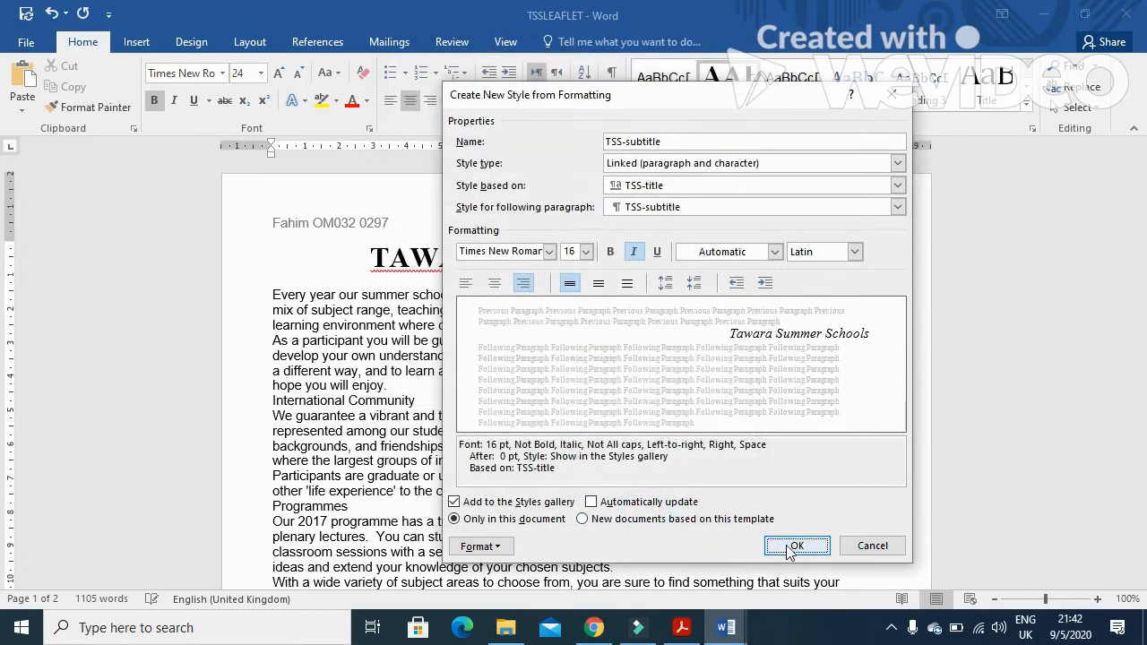
left_click(789, 545)
Start a new style named TSS-subhead, taken from the exam's style table, and open its full settings
left_click(680, 627)
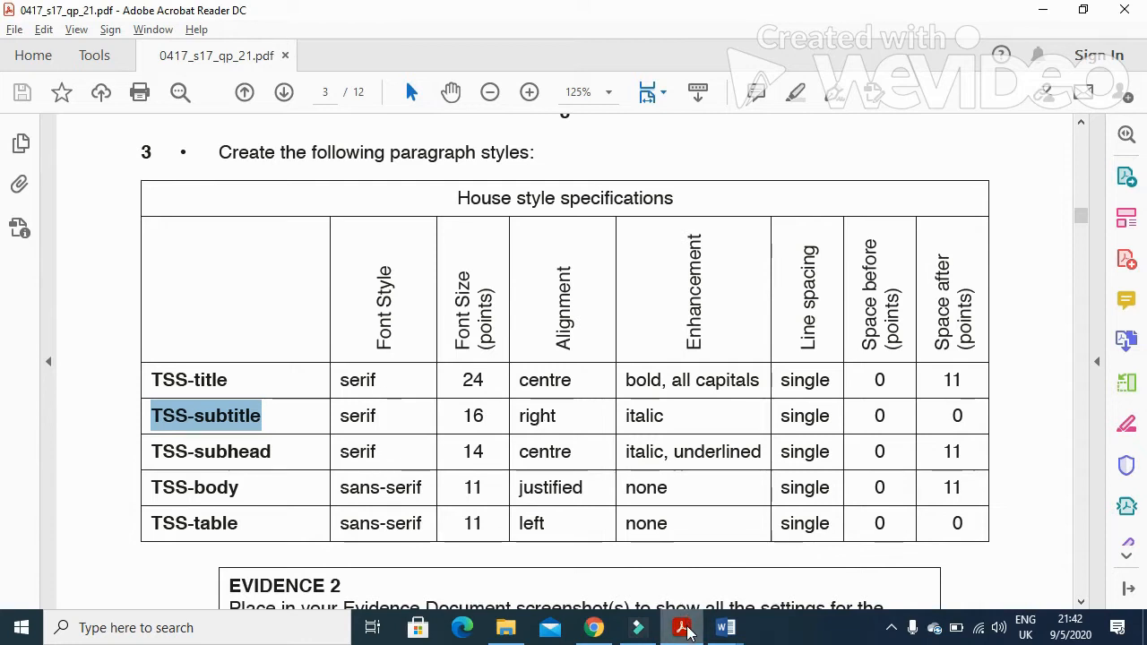
left_click(726, 627)
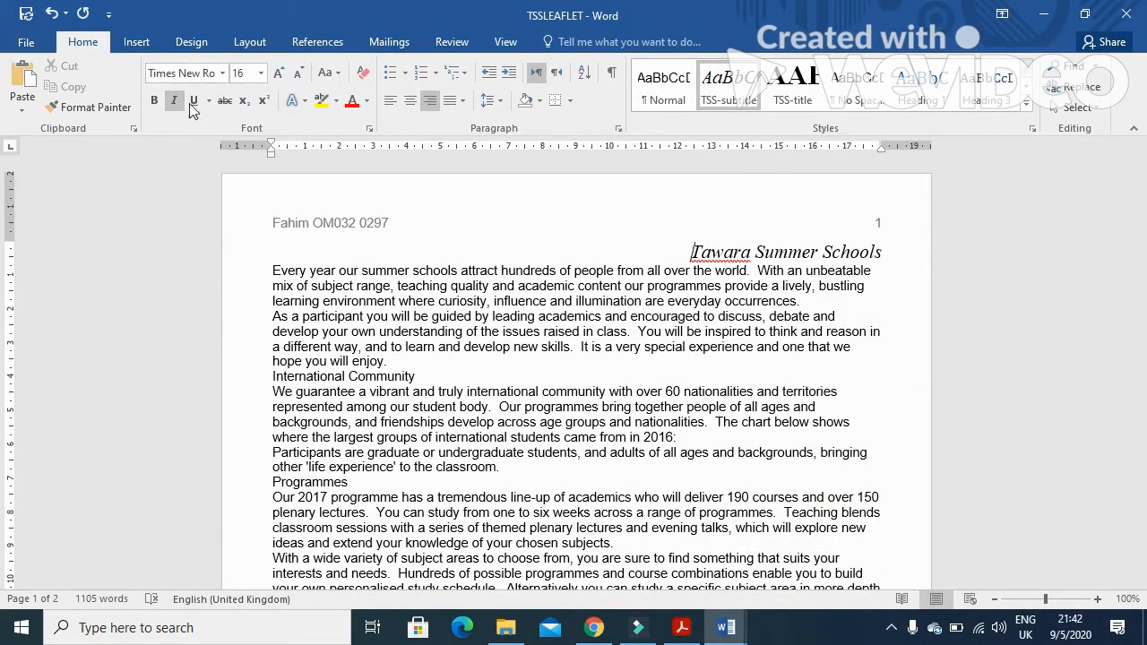
left_click(681, 627)
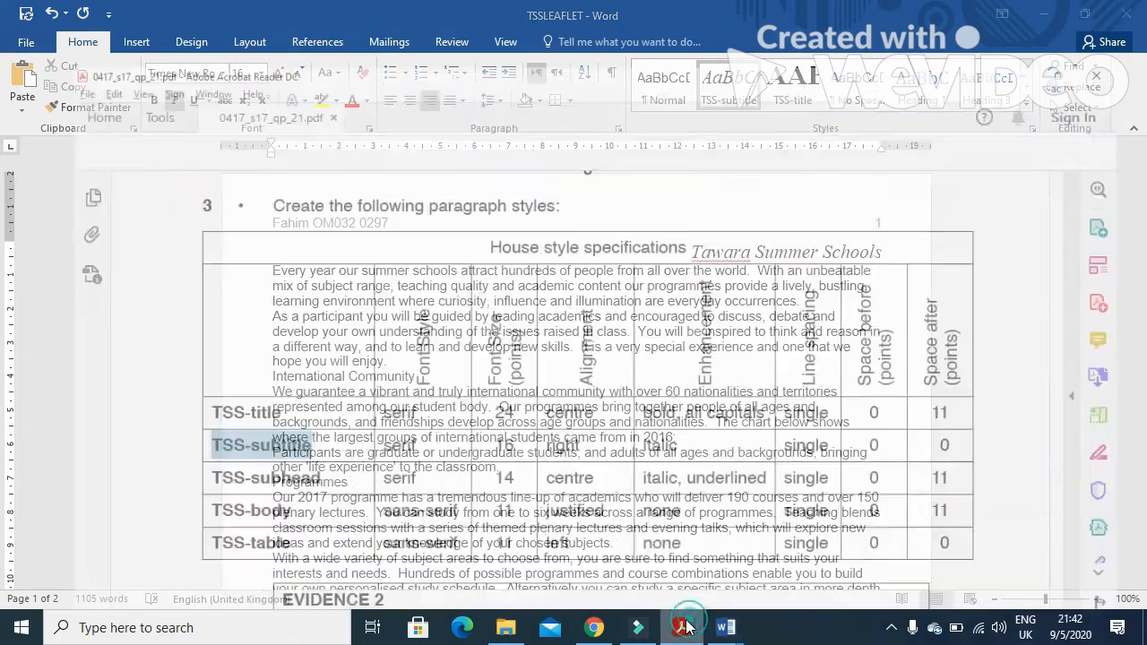
left_click_drag(272, 452, 148, 445)
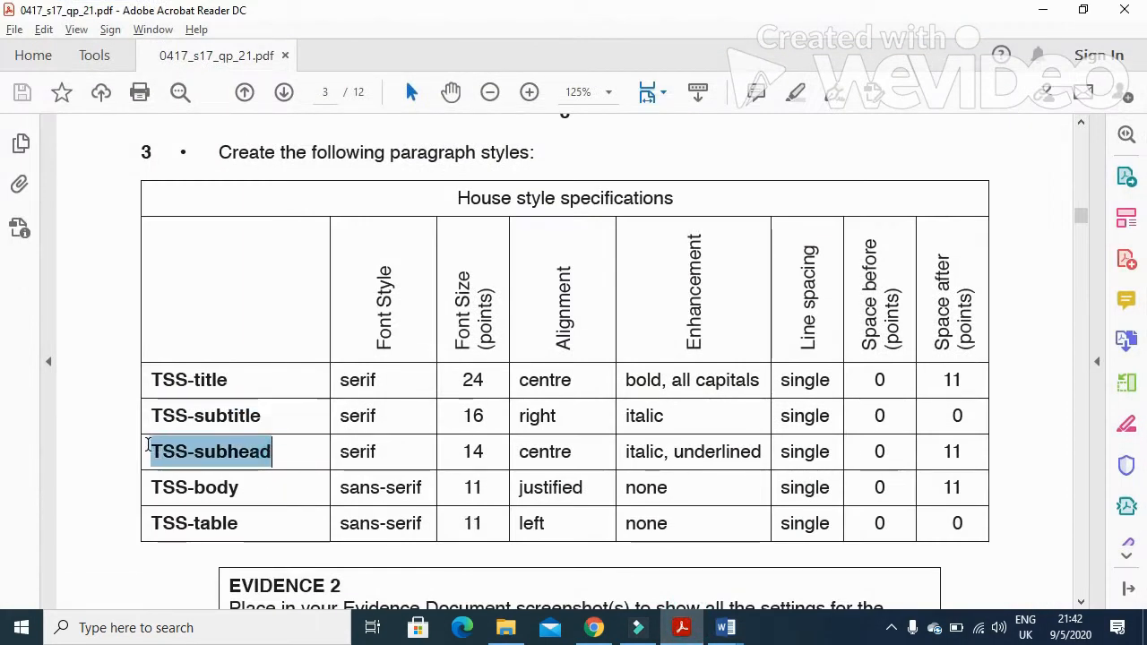
key("alt+Tab")
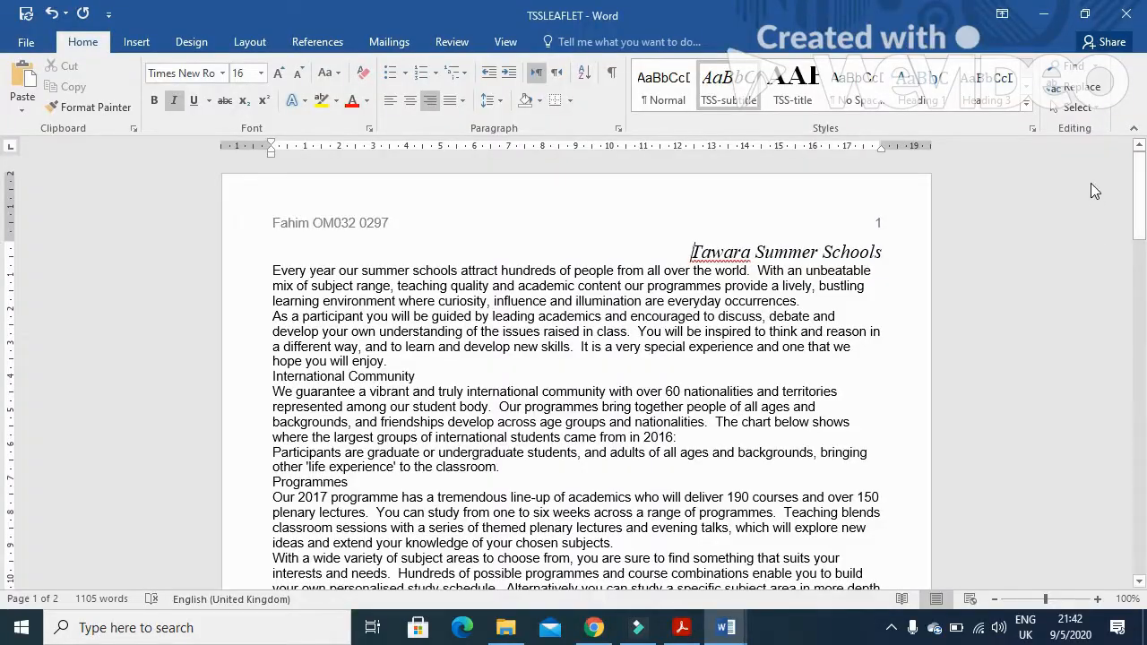
left_click(1027, 106)
left_click(774, 220)
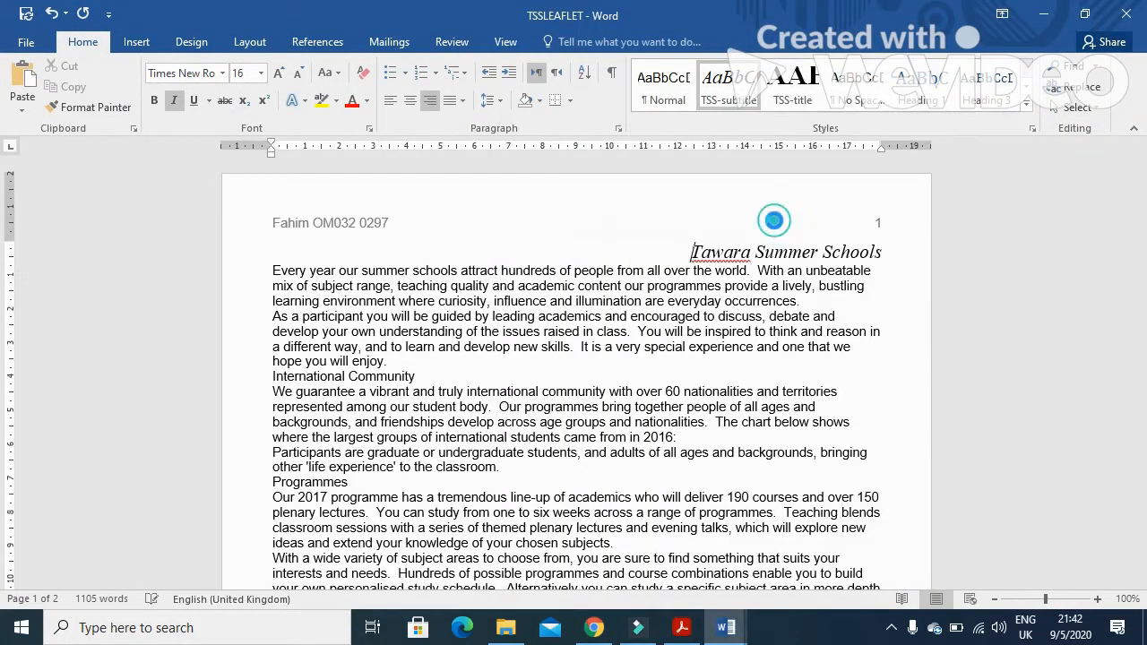
type("TSS-subhead")
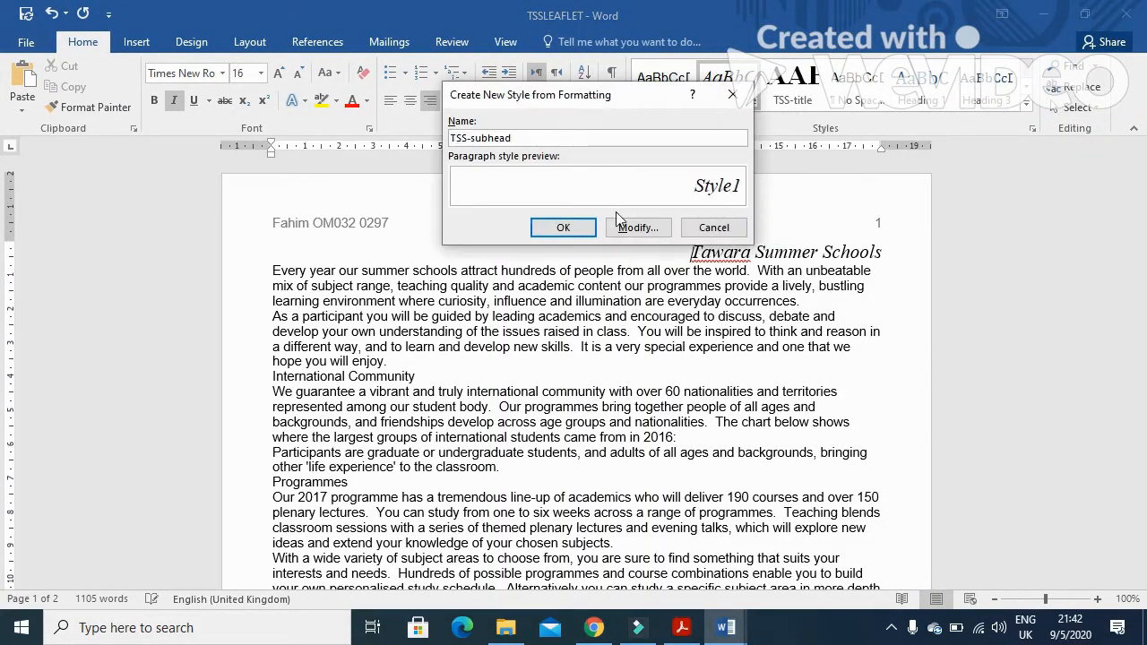
left_click(637, 226)
Check the exam's specification and set the TSS-subhead style's font size to 14 pt
key("alt+Tab")
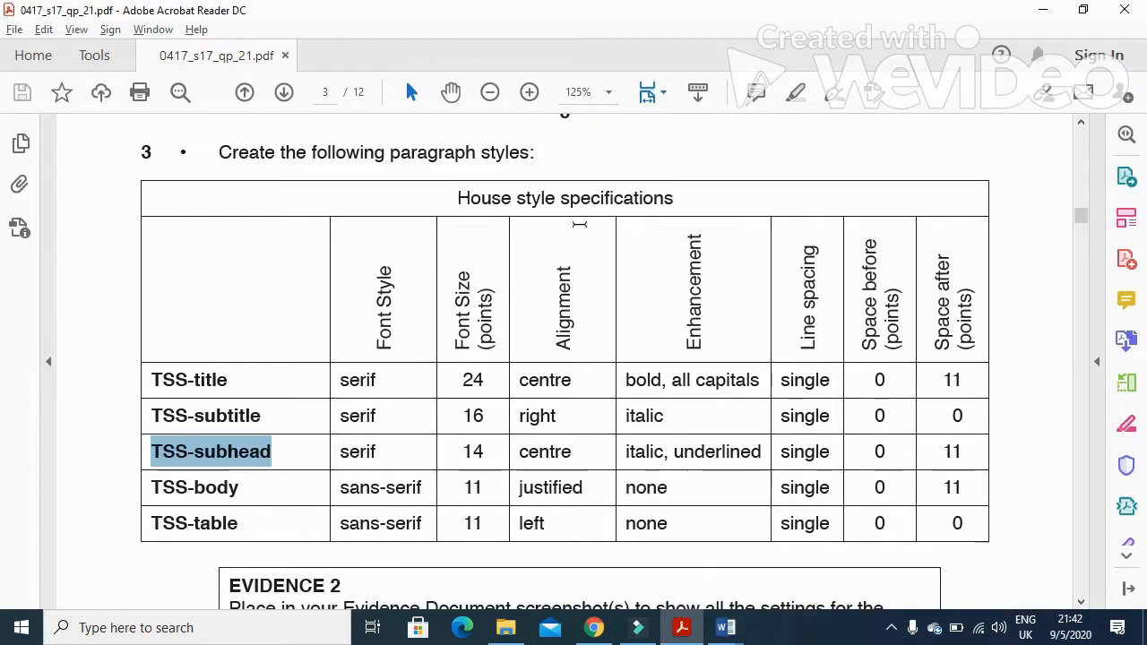
key("alt+Tab")
left_click(586, 252)
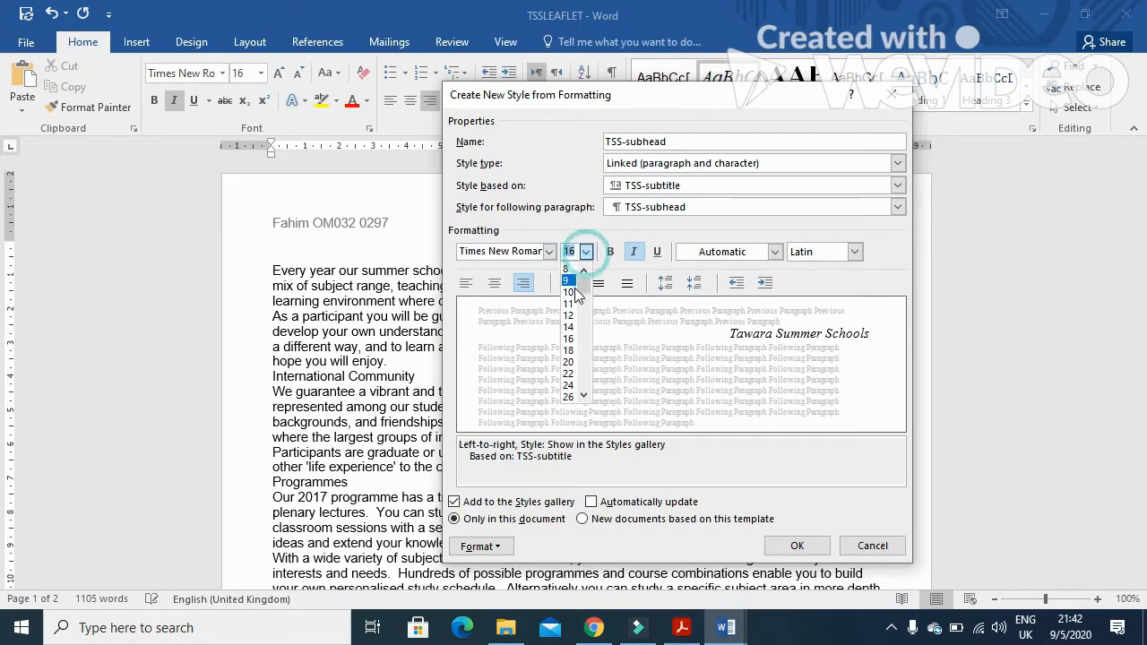
left_click(573, 325)
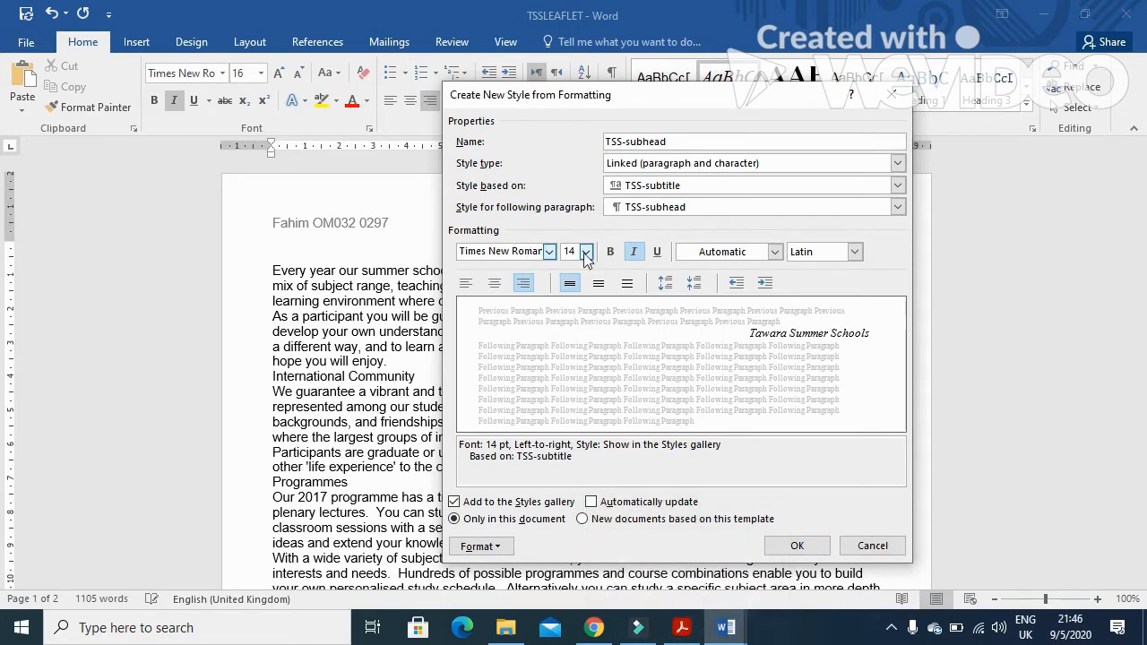
Center the TSS-subhead style and add underline to it
left_click(681, 627)
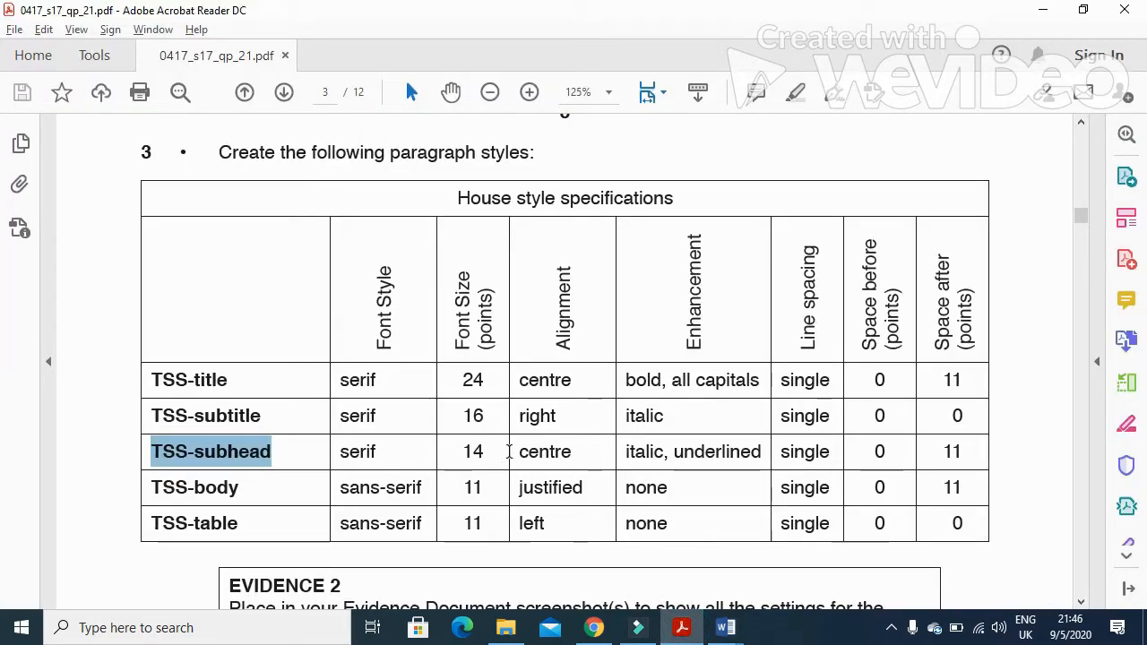
left_click(726, 627)
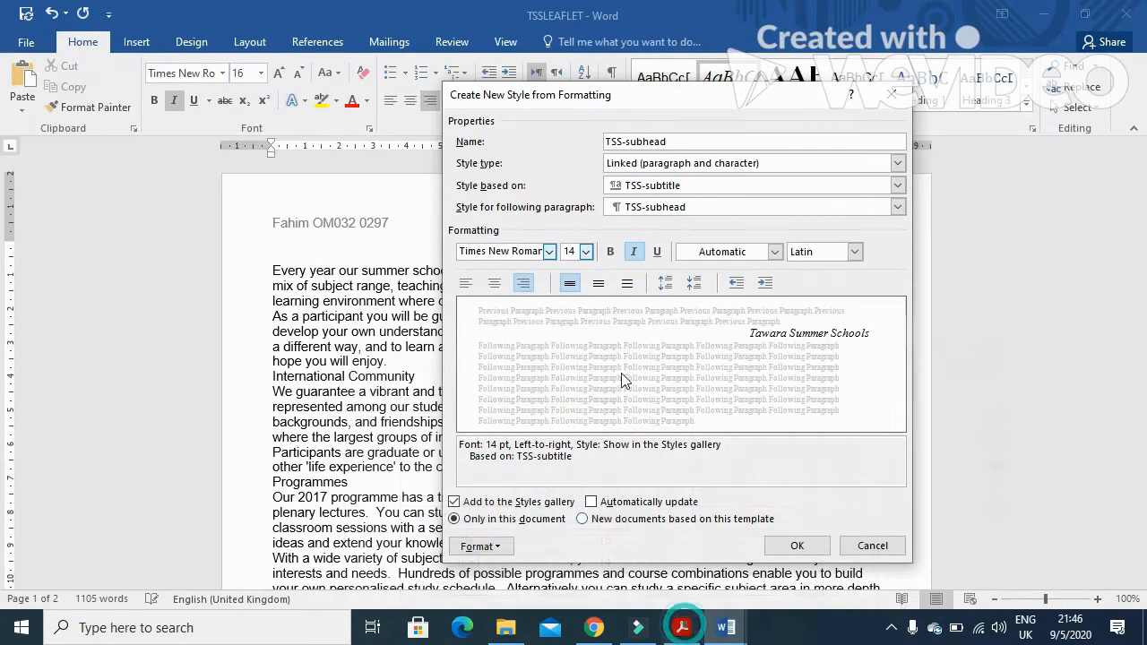
left_click(494, 282)
left_click(657, 252)
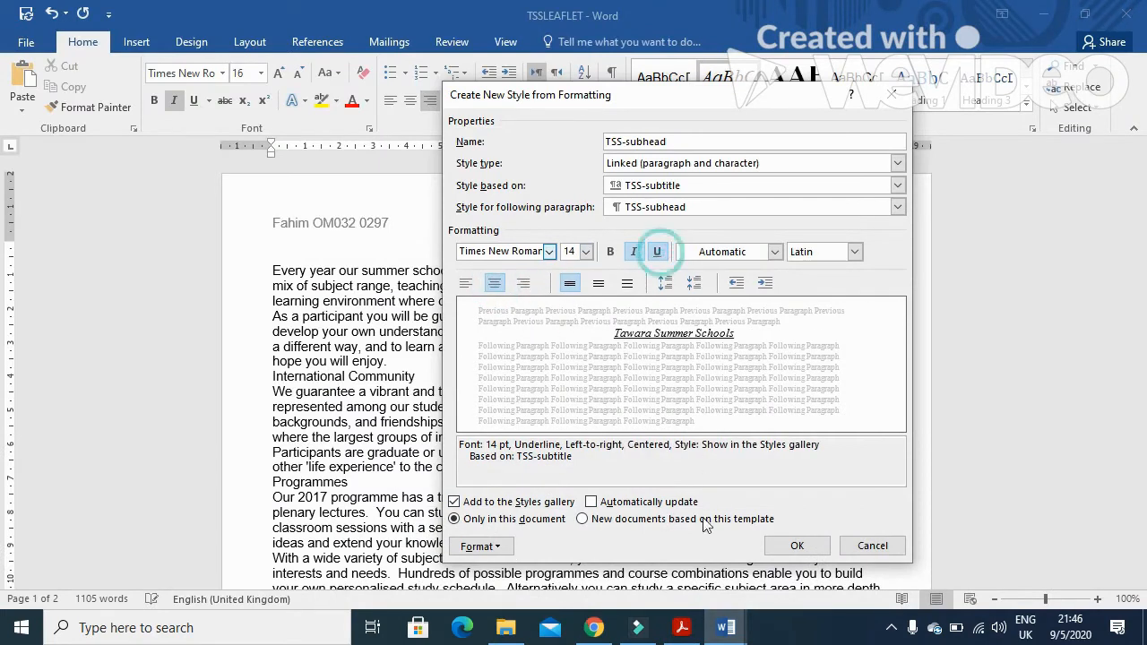
Set the TSS-subhead style's space after to 11 pt, then save the new style
left_click(681, 627)
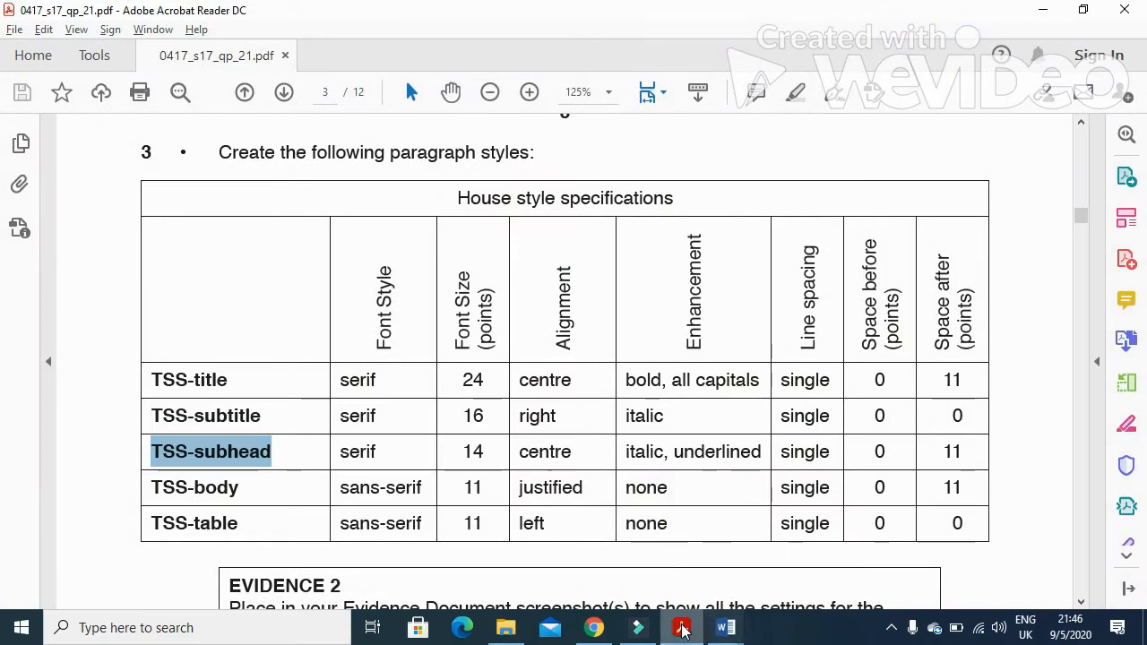
left_click(726, 627)
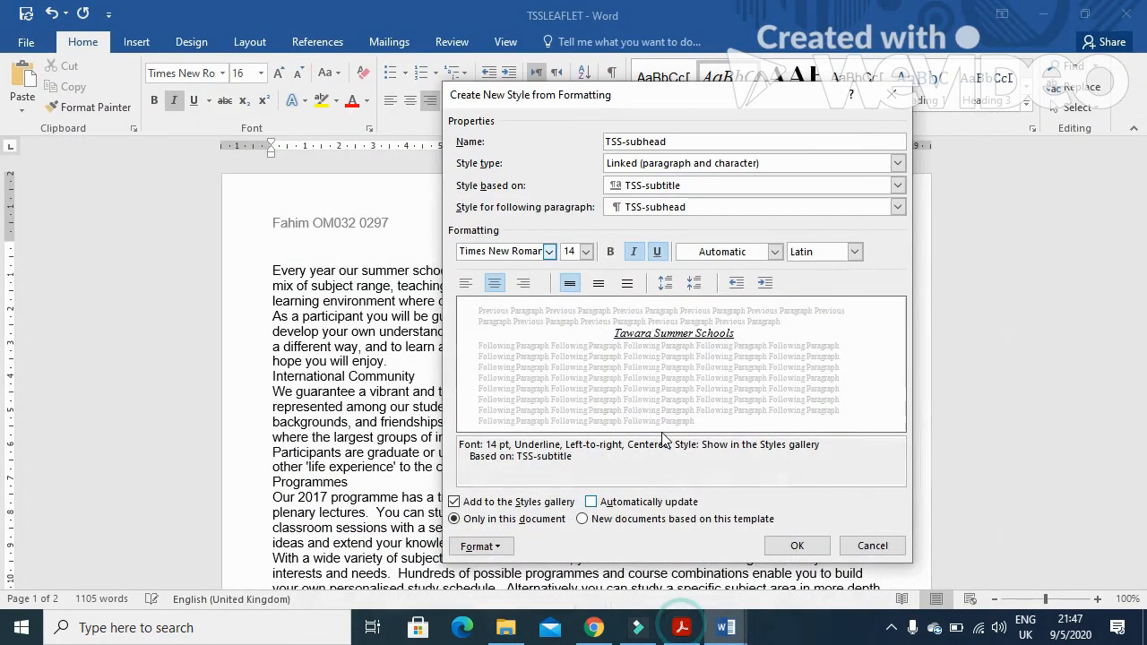
left_click(488, 549)
left_click(522, 380)
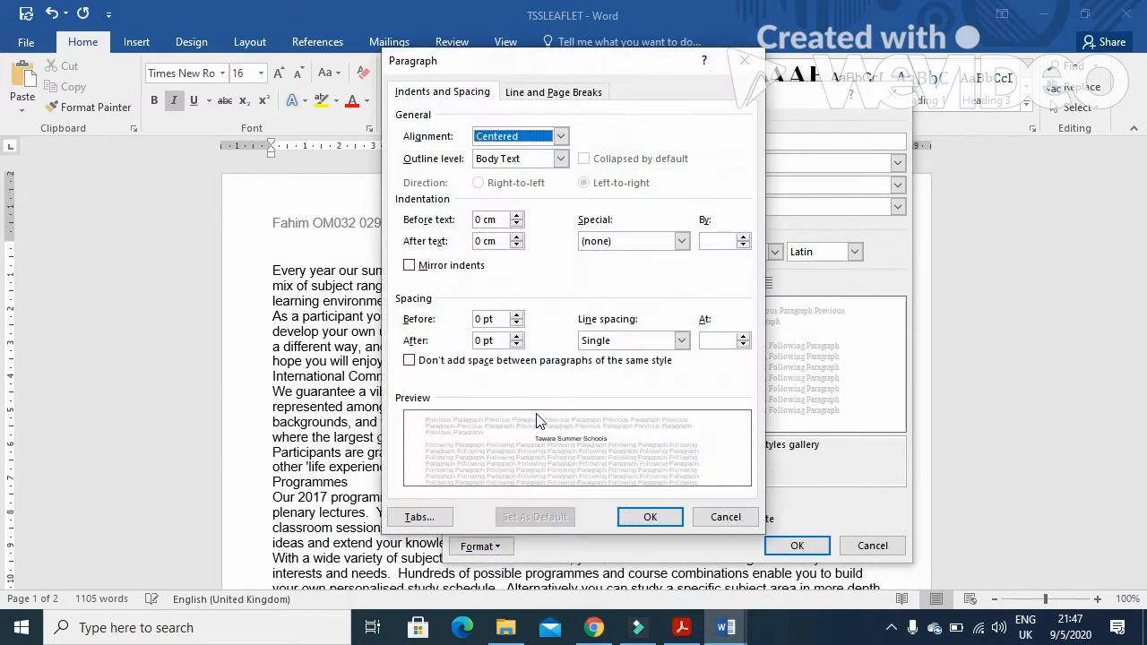
double_click(482, 341)
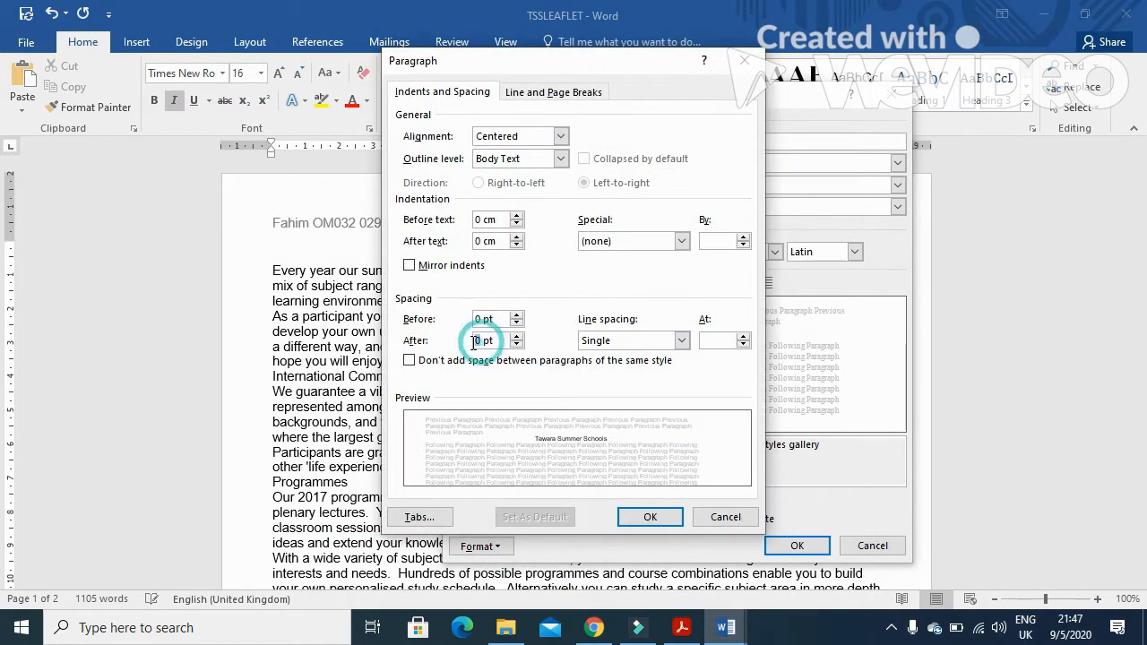
left_click(650, 518)
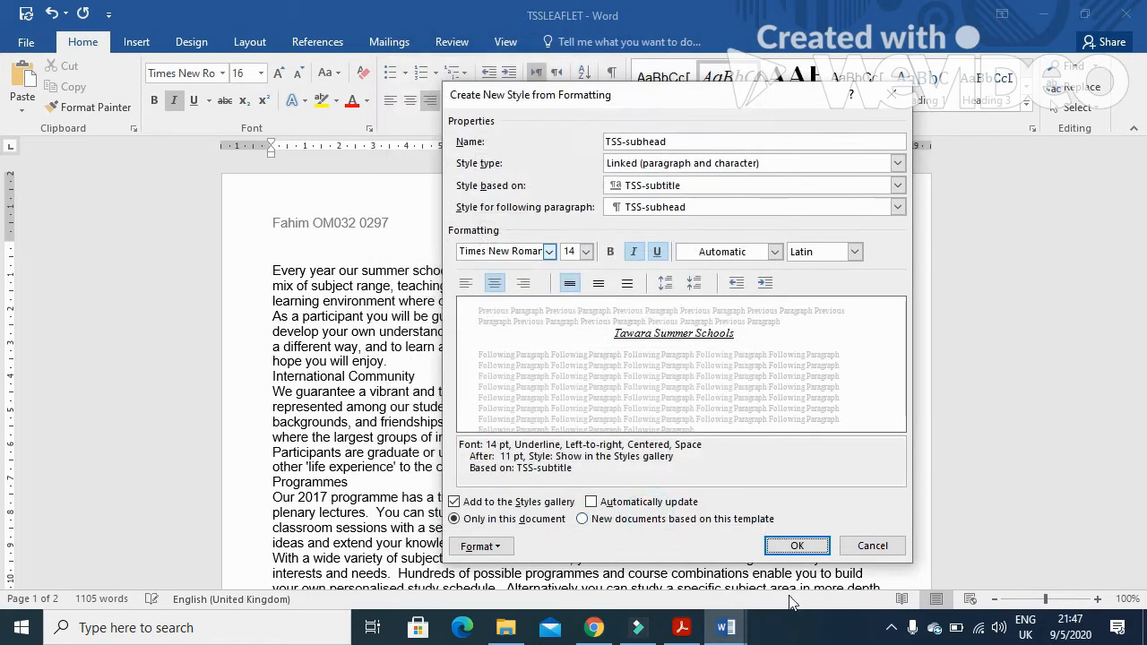
left_click(797, 546)
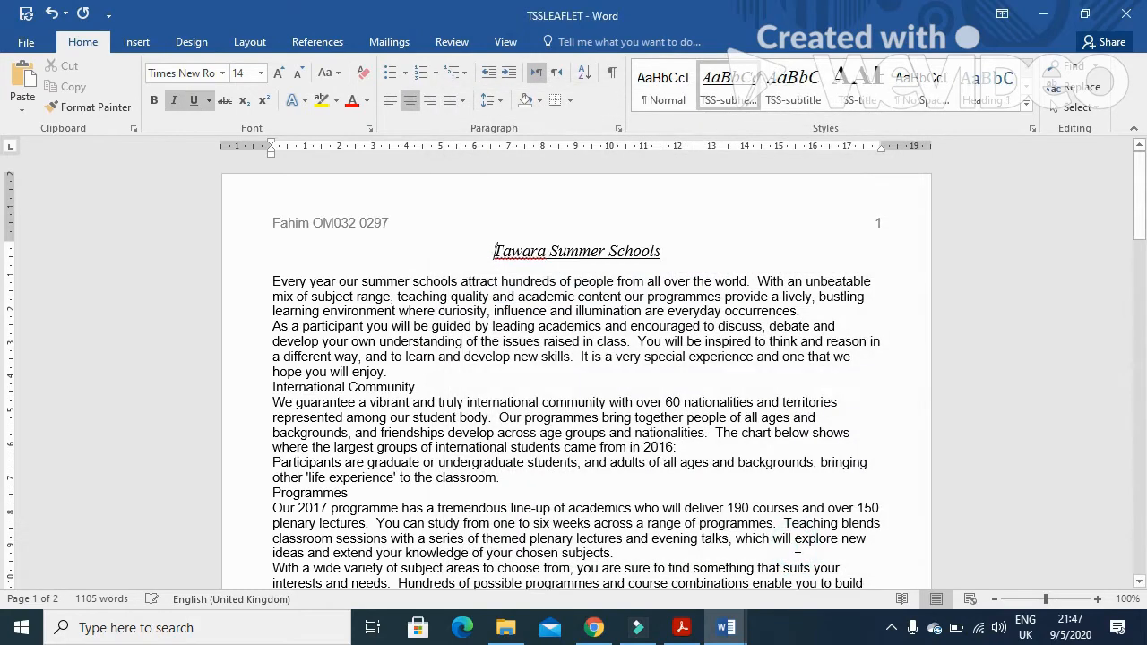
Start a new style named TSS-body, taken from the exam's style table, and open its full settings
left_click(683, 628)
scroll(484, 491, "down", 1)
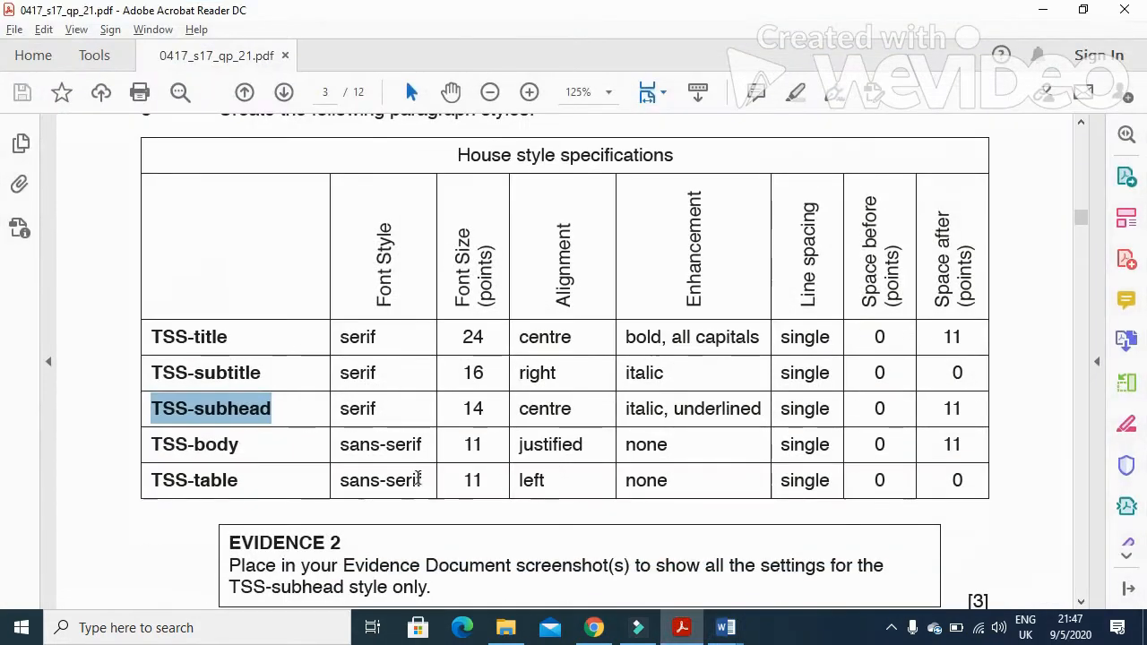
left_click(243, 450)
left_click_drag(243, 450, 152, 448)
key("ctrl+c")
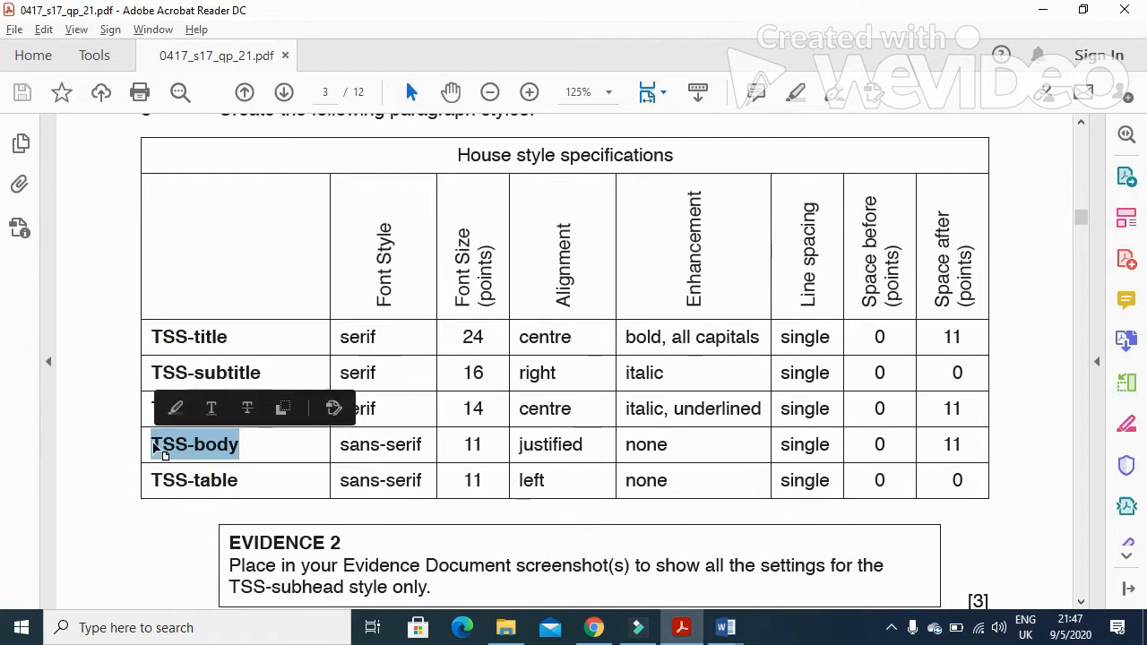
key("alt+Tab")
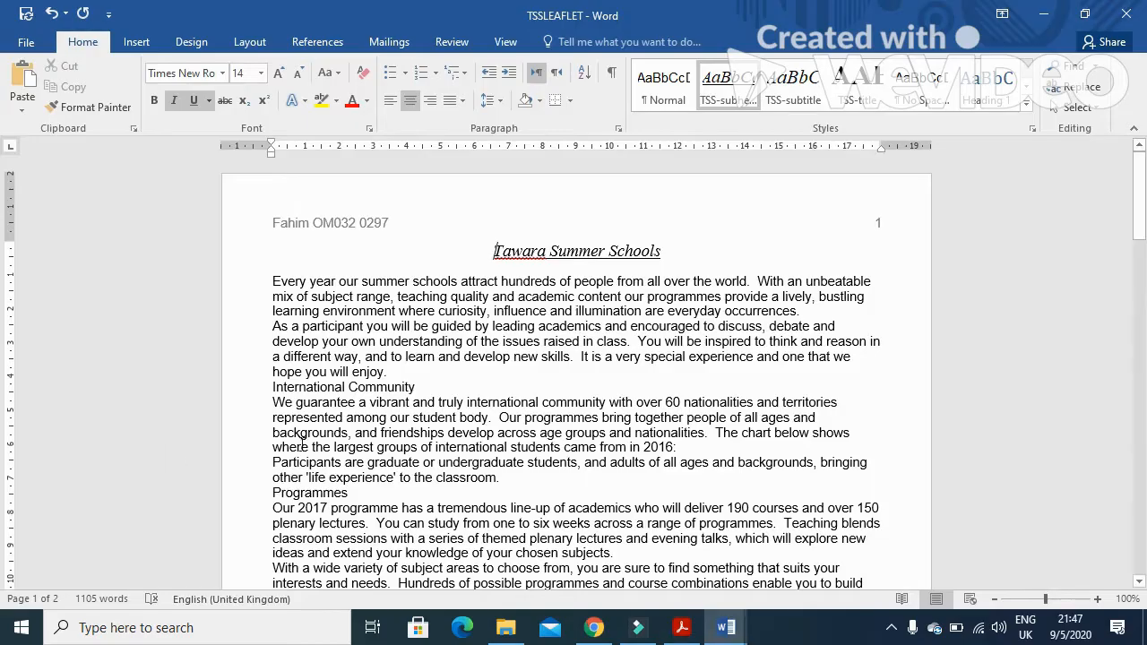
left_click(1026, 105)
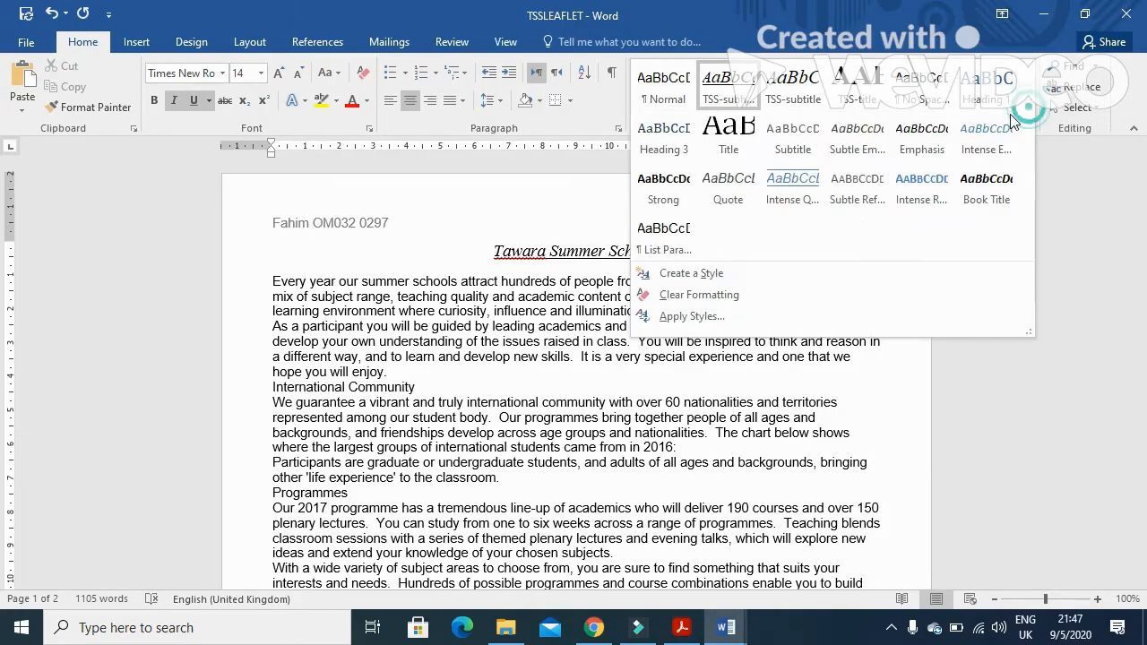
left_click(724, 270)
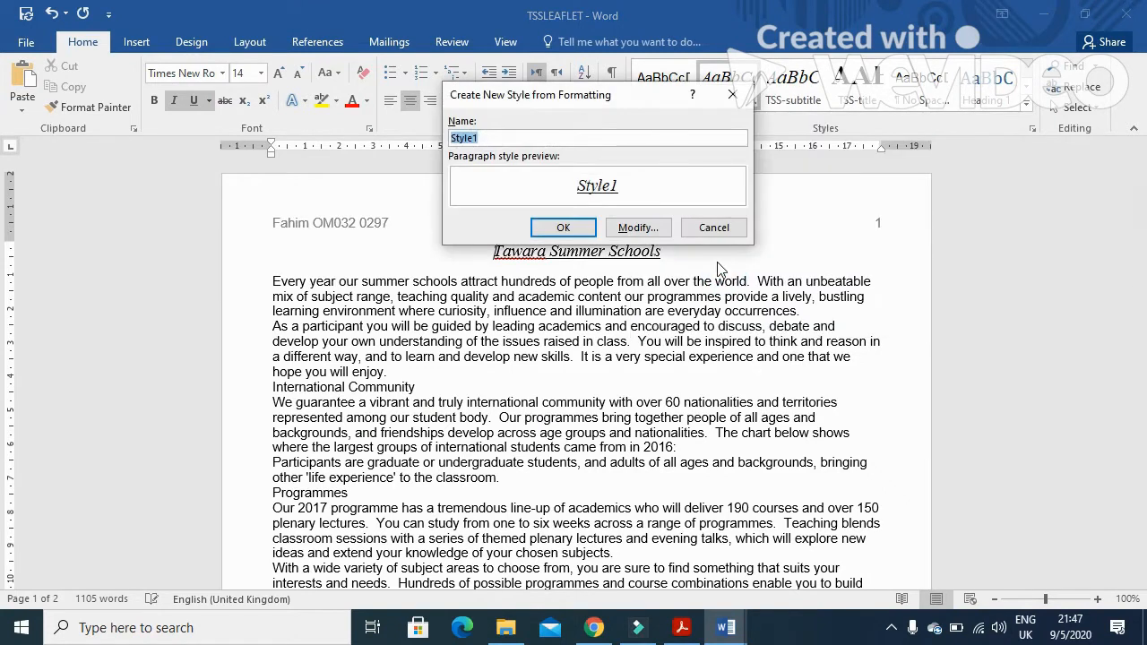
key("ctrl+v")
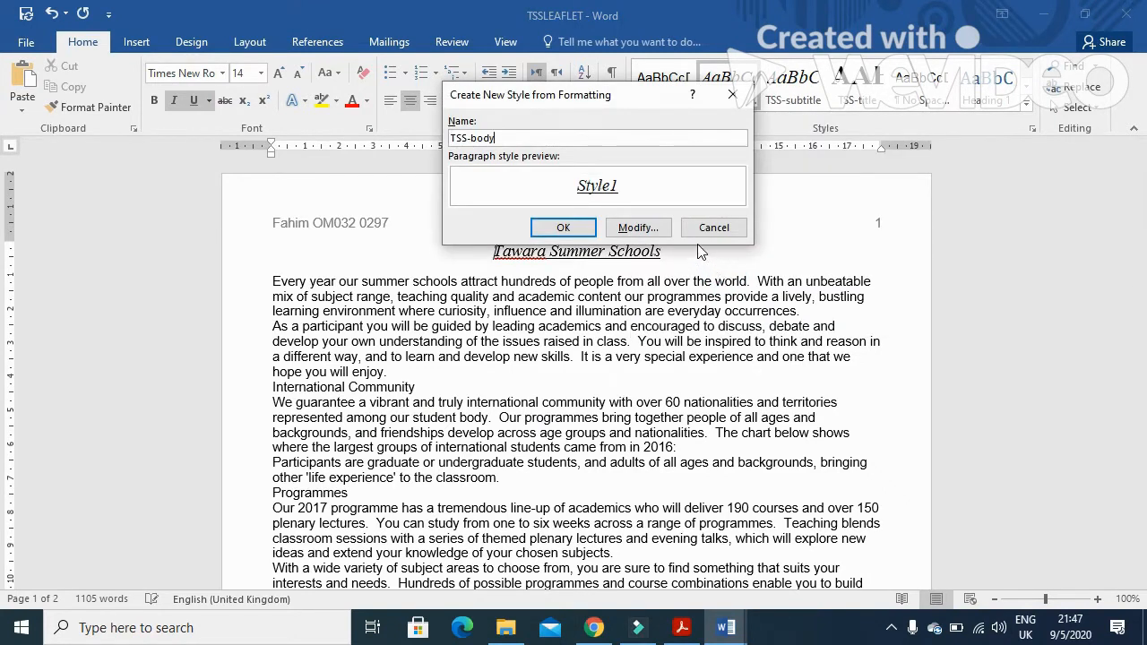
left_click(652, 230)
key("alt+Tab")
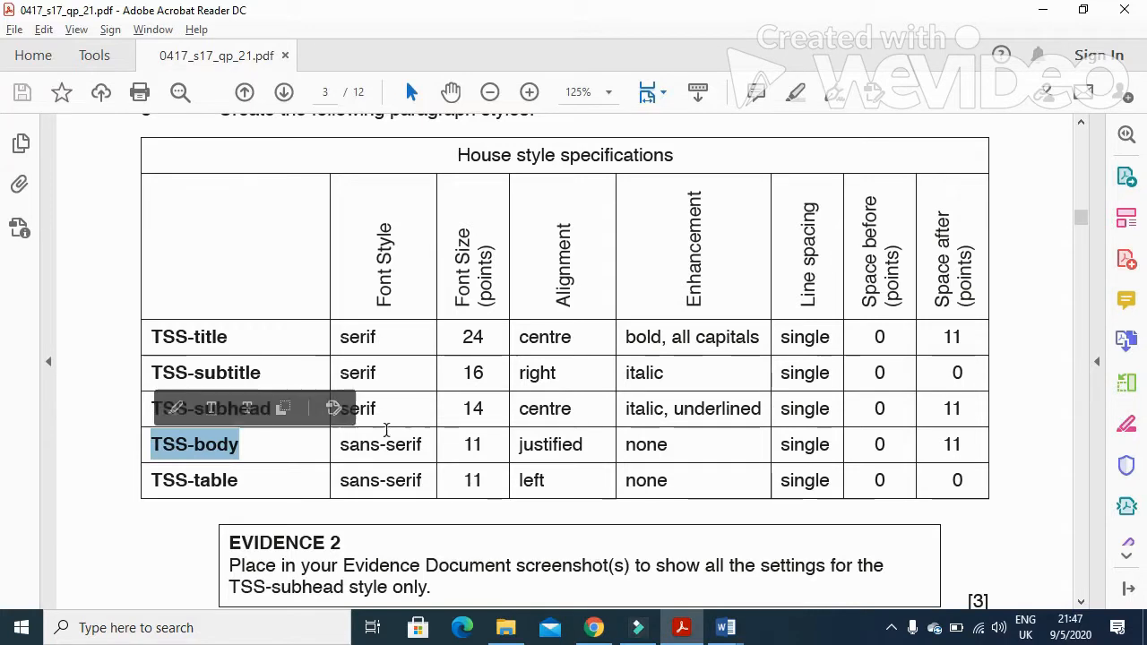
key("alt+Tab")
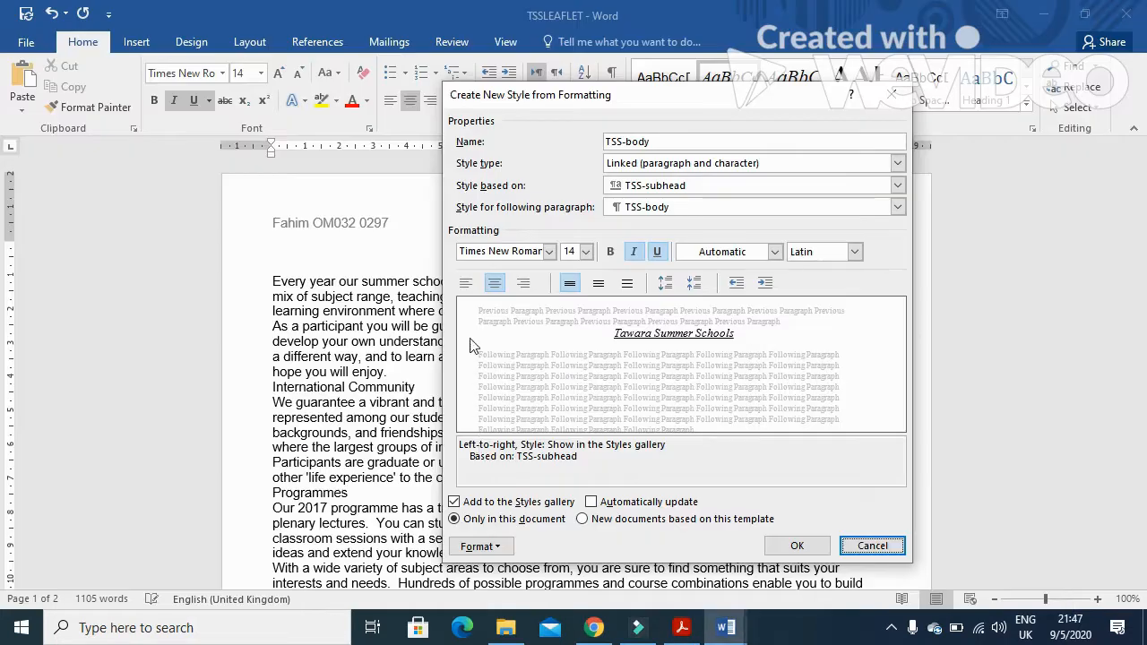
Set the TSS-body style's font to Arial at 11 pt, checking the exam's specification
left_click(550, 253)
left_click(538, 345)
left_click(586, 253)
left_click(570, 305)
key("alt+Tab")
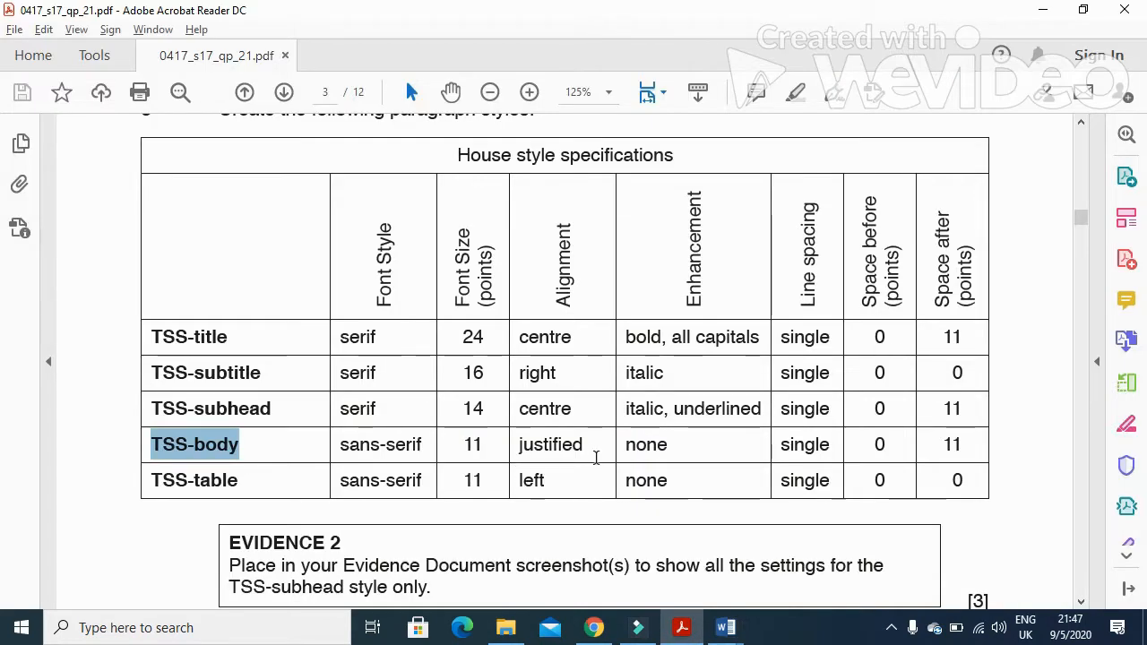
key("alt+Tab")
Set the TSS-body style's paragraph alignment to Justified, keeping 11 pt space after
left_click(492, 548)
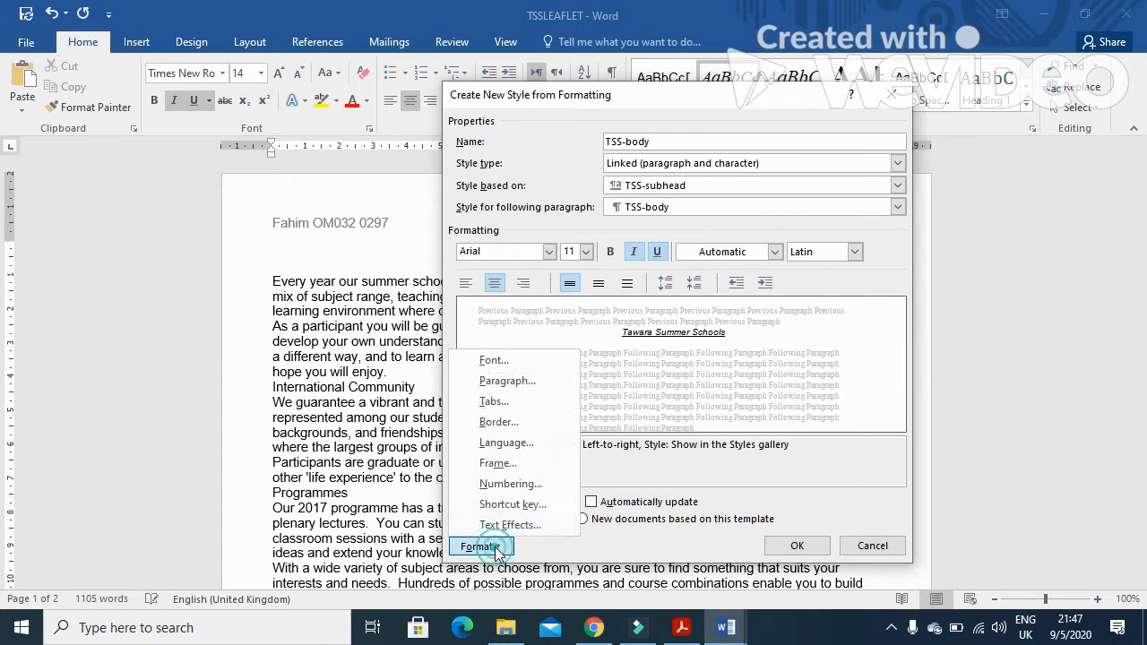
left_click(516, 384)
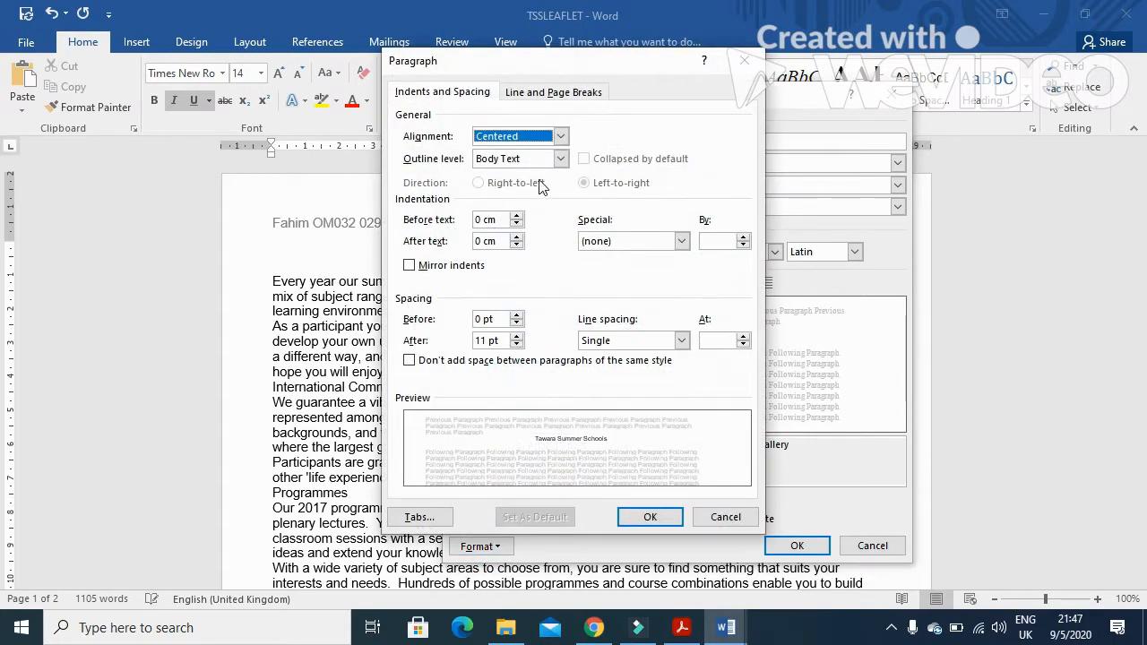
left_click(560, 136)
left_click(523, 187)
key("alt+Tab")
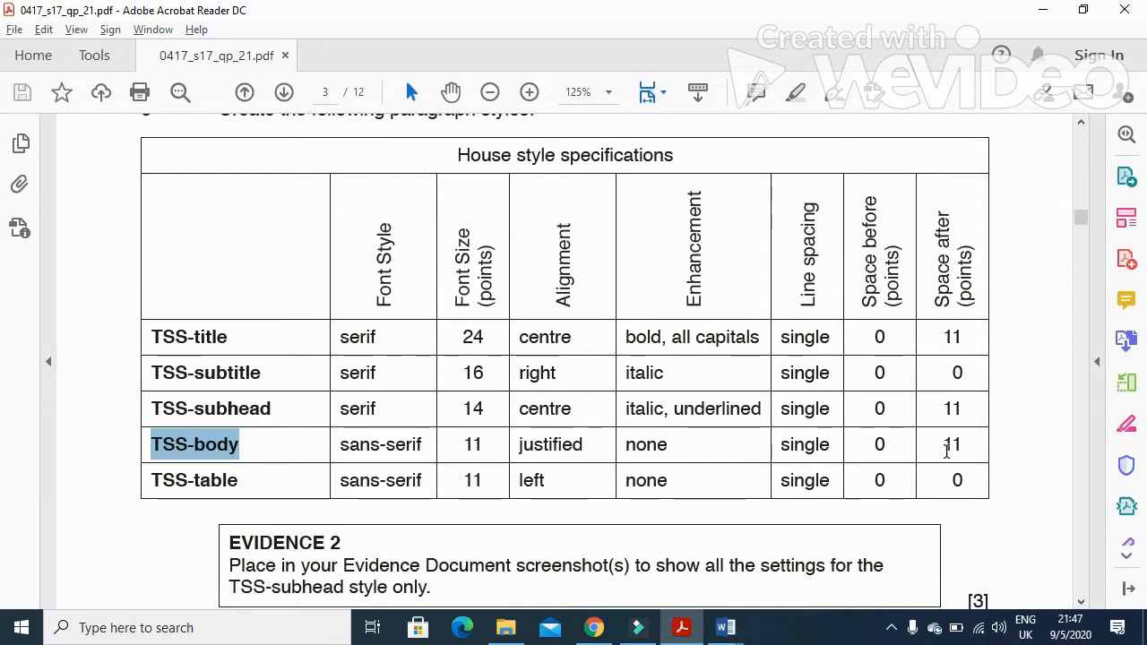
key("alt+Tab")
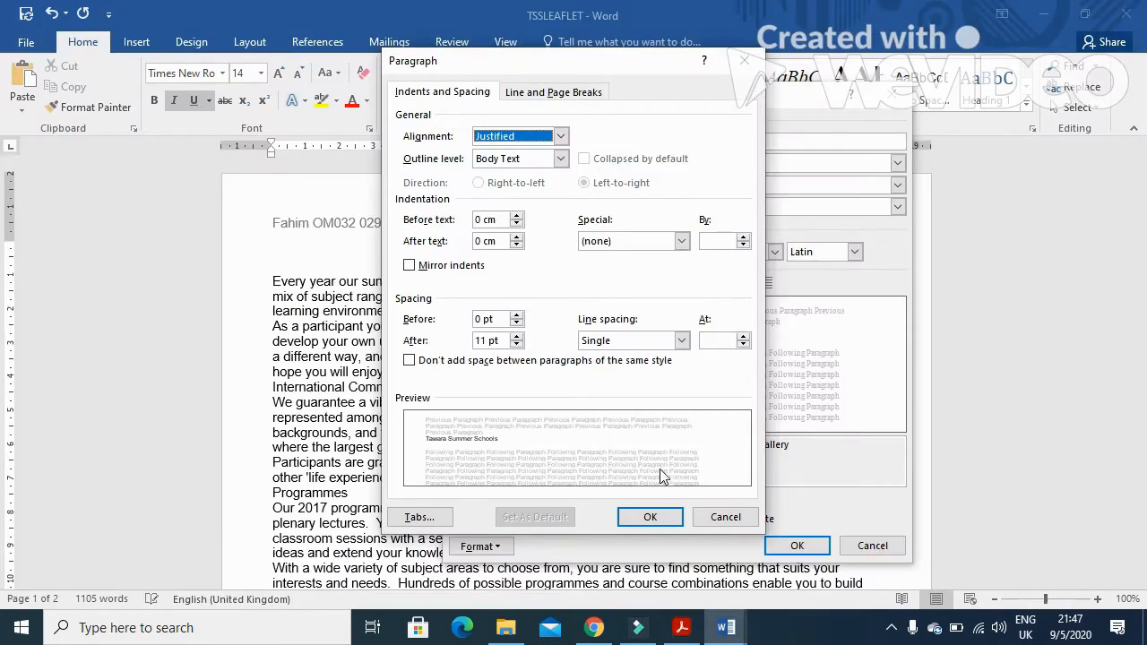
left_click(486, 341)
left_click(645, 519)
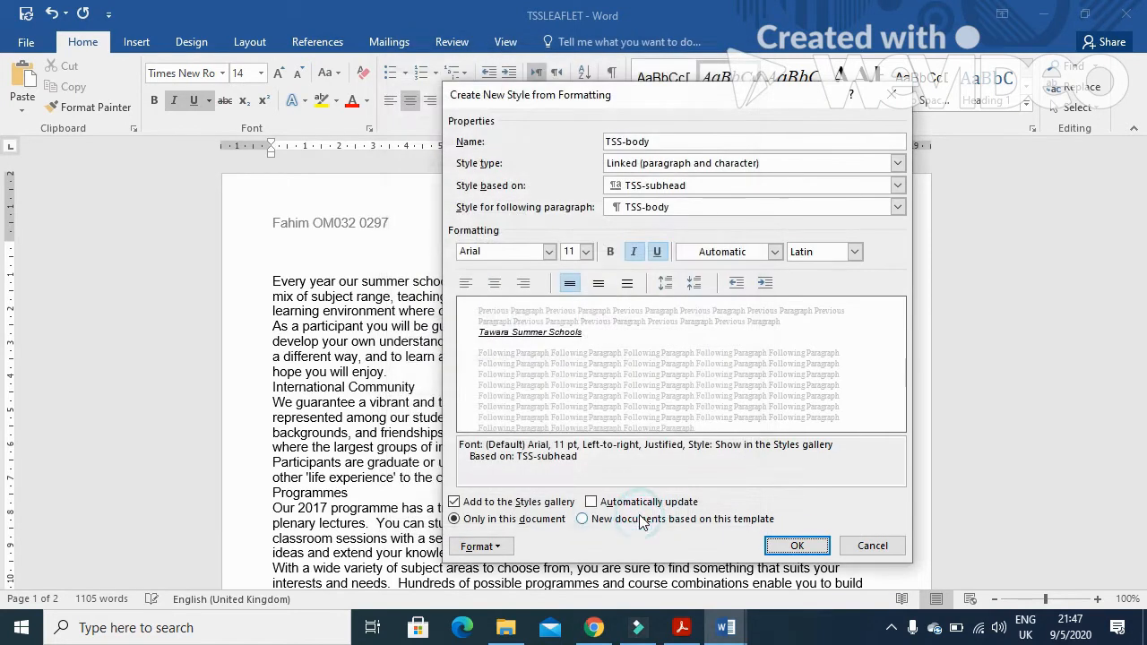
Remove italic and underline from the TSS-body style and save the new style
left_click(635, 252)
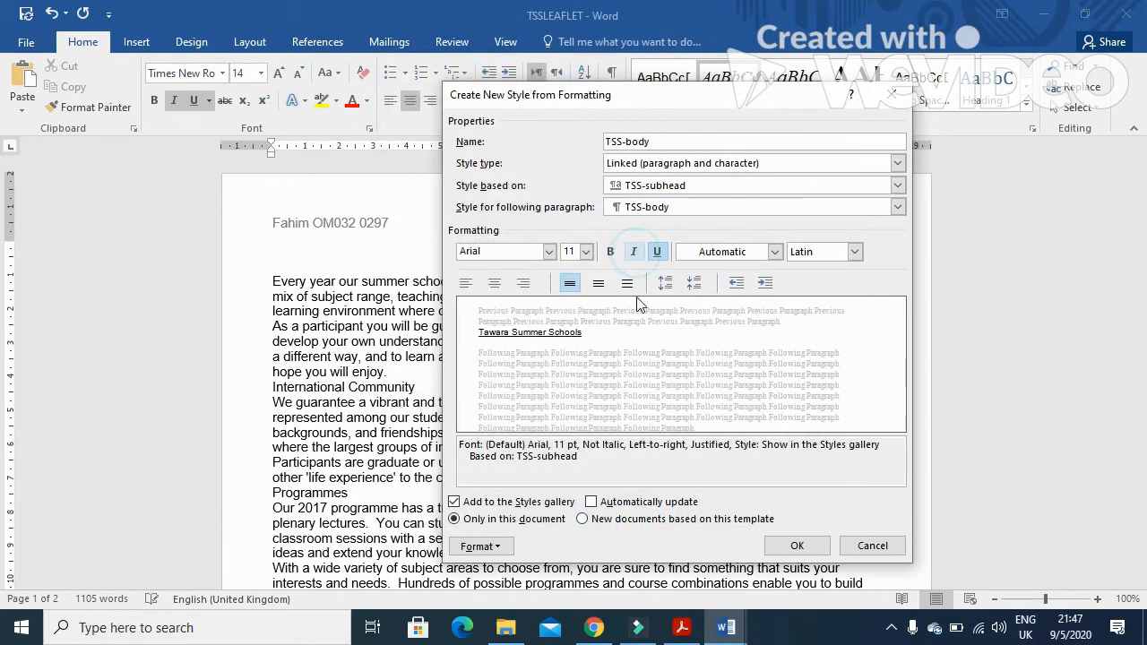
left_click(657, 252)
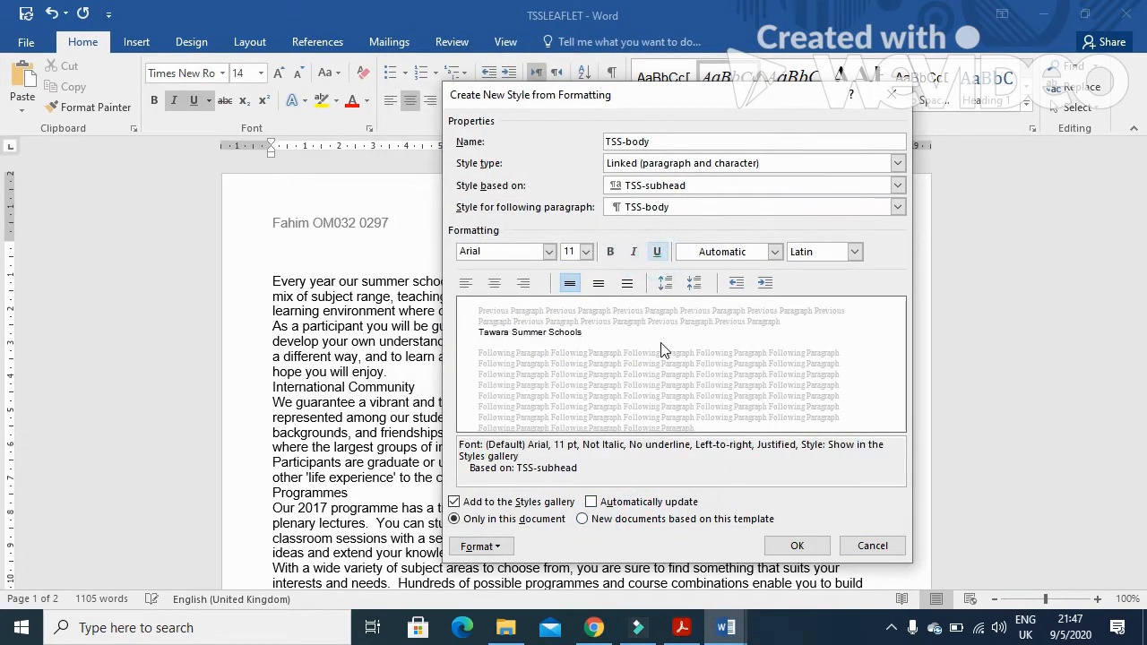
left_click(797, 545)
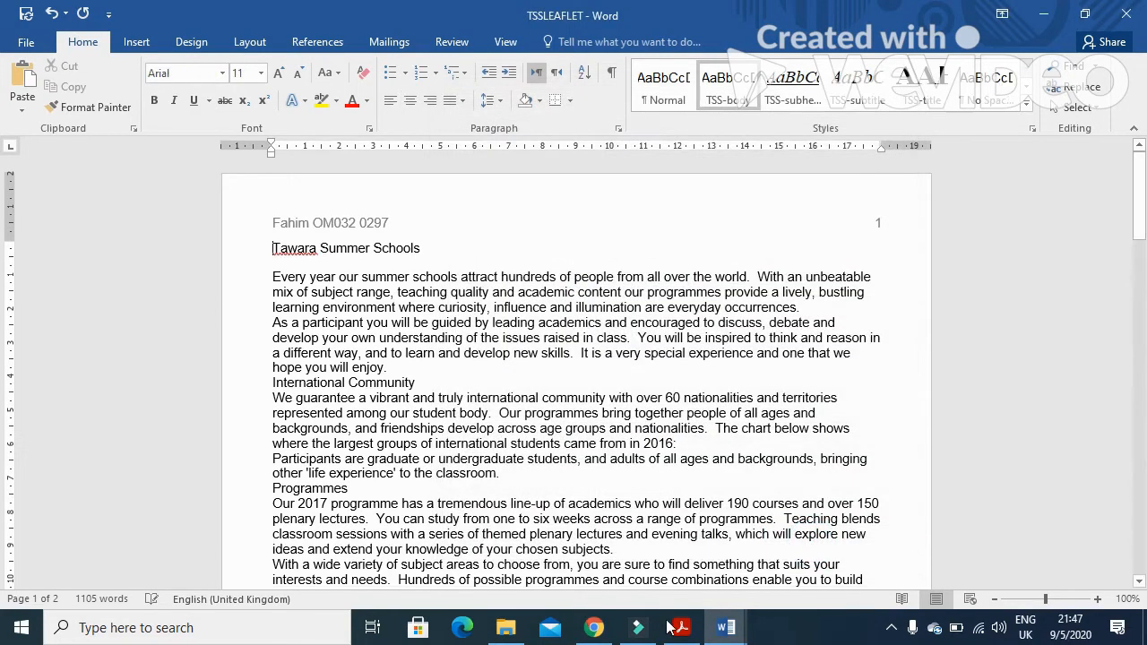
Start a new style named TSS-table, taken from the exam's style table, and open its full settings
left_click(681, 627)
left_click_drag(239, 480, 153, 478)
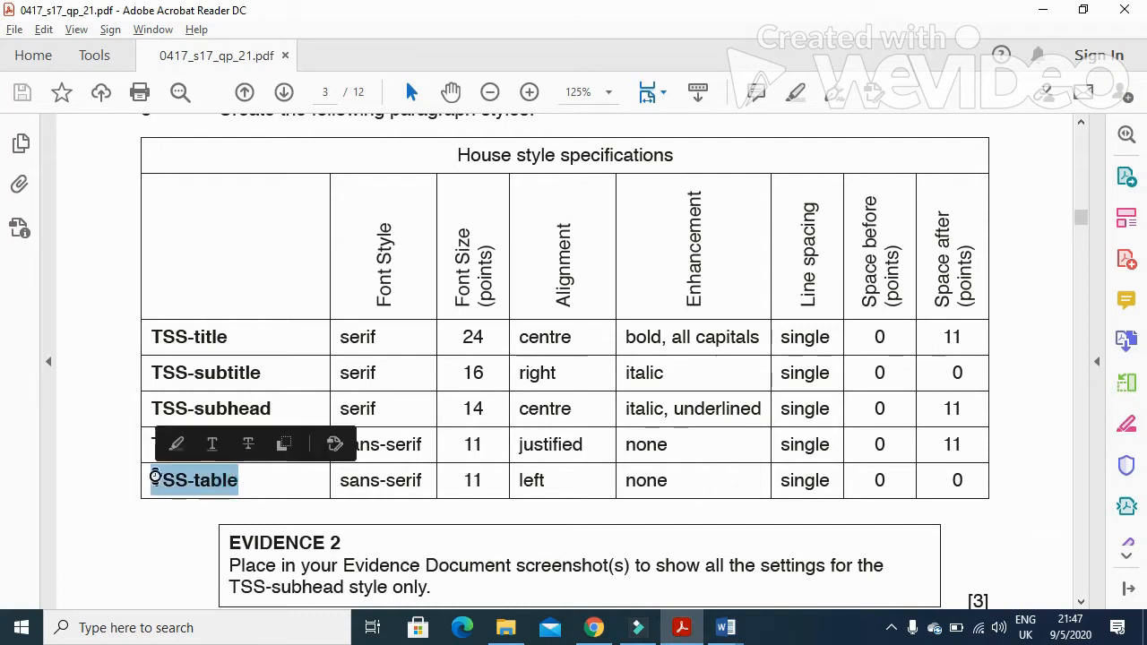
key("alt+Tab")
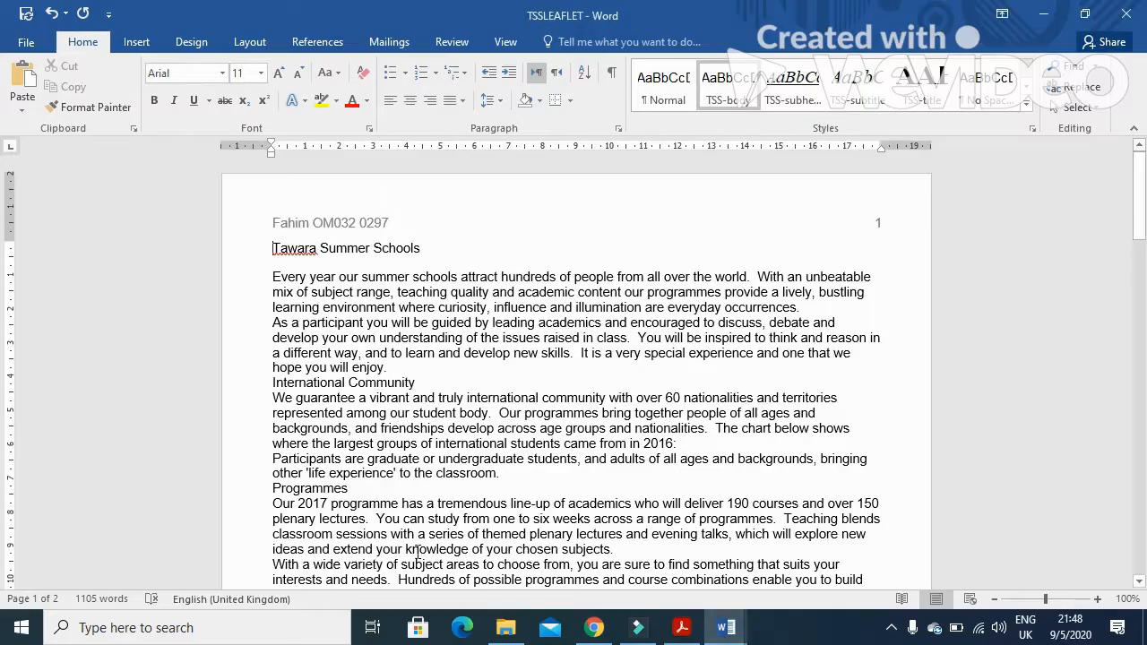
left_click(1025, 105)
left_click(716, 269)
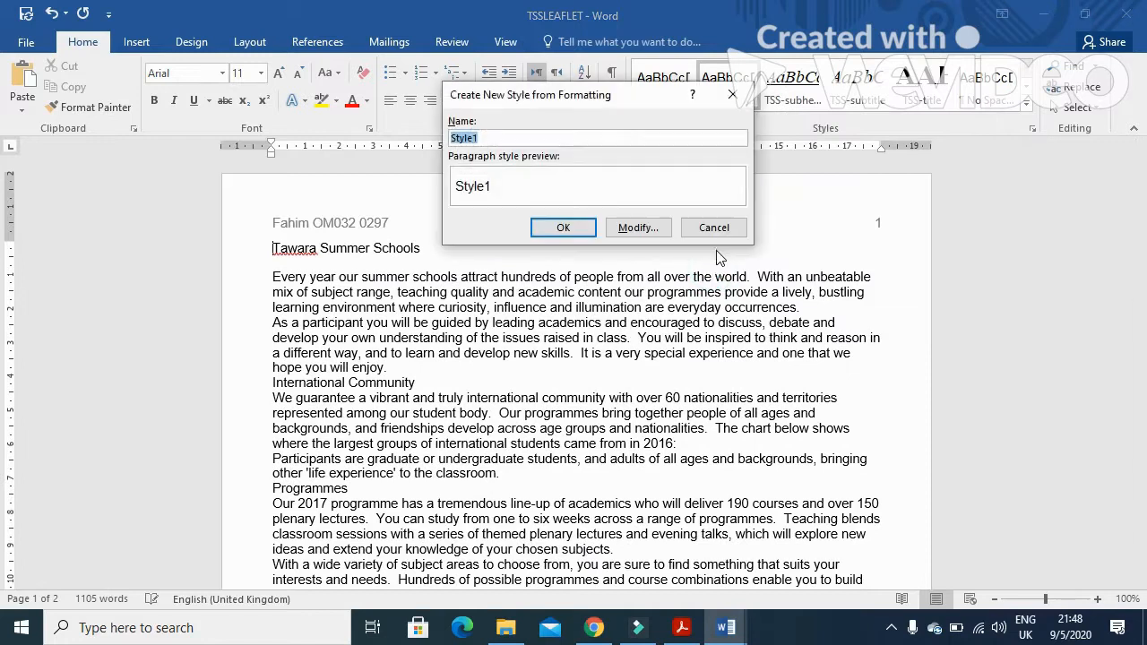
left_click(638, 227)
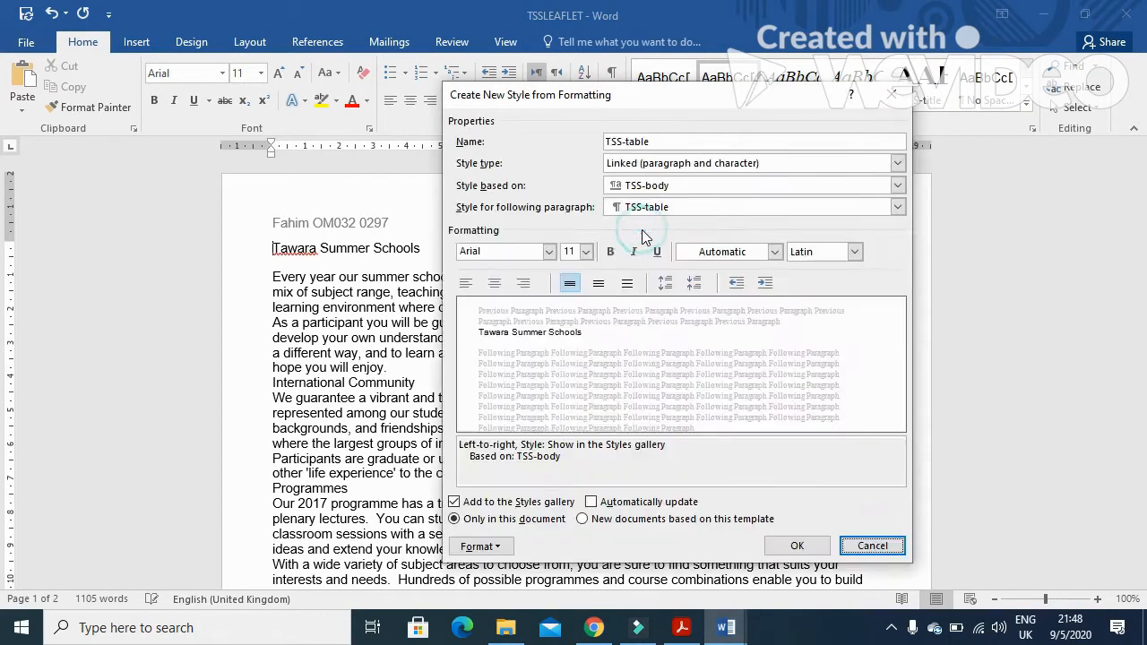
Check the exam's specification and left-align the TSS-table style
key("alt+Tab")
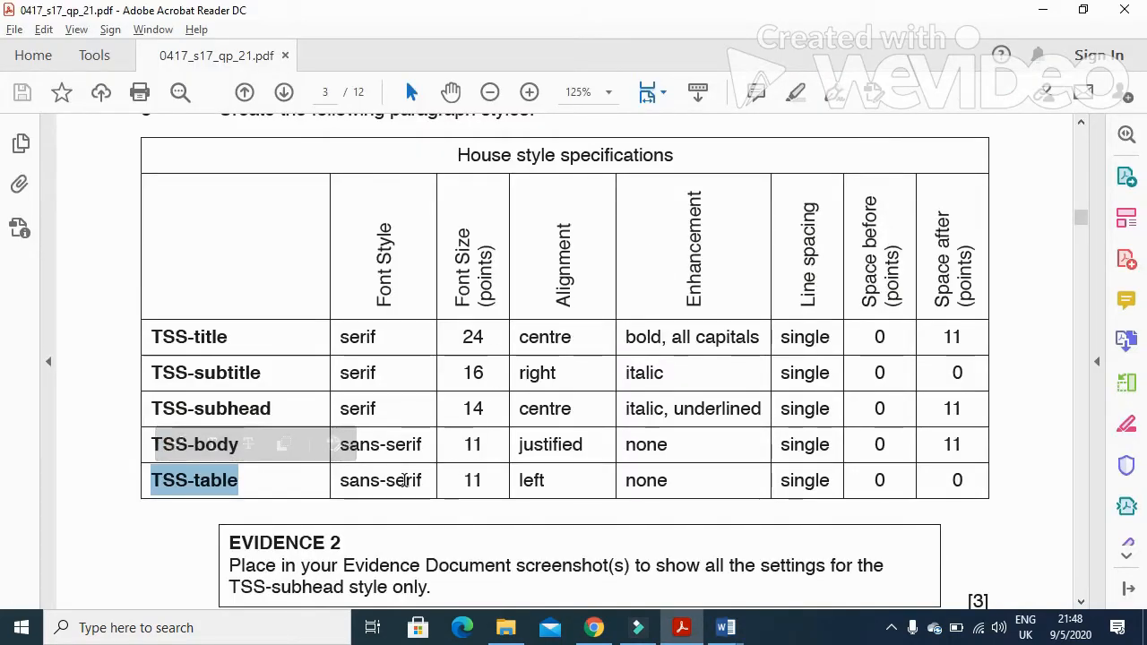
key("alt+Tab")
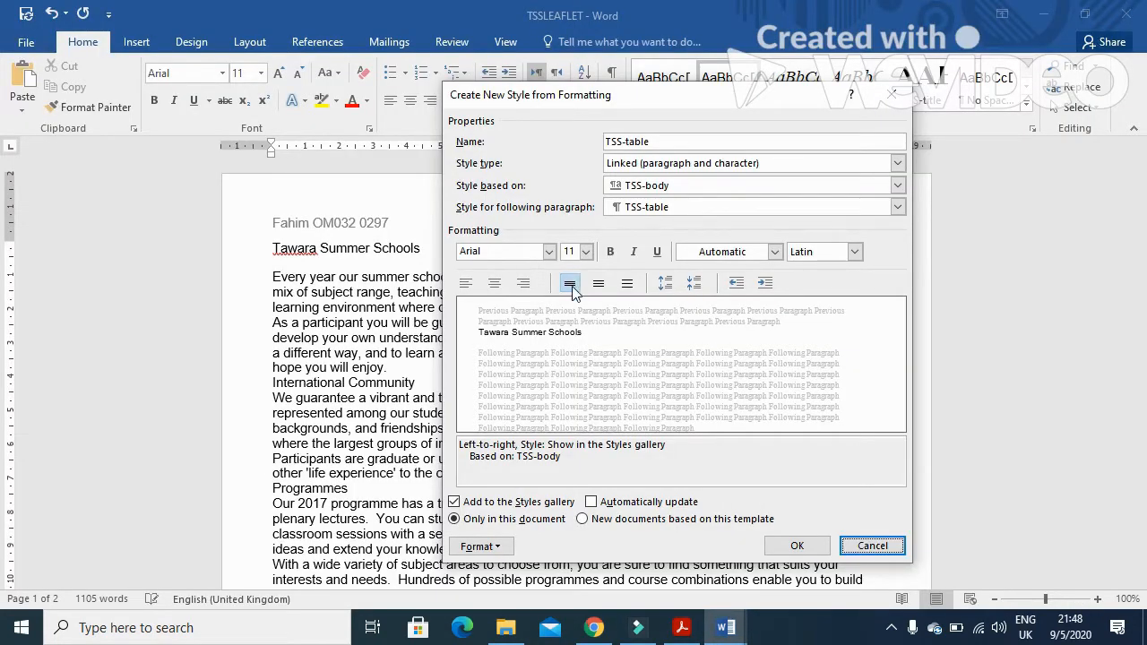
key("alt+Tab")
key("alt+Tab")
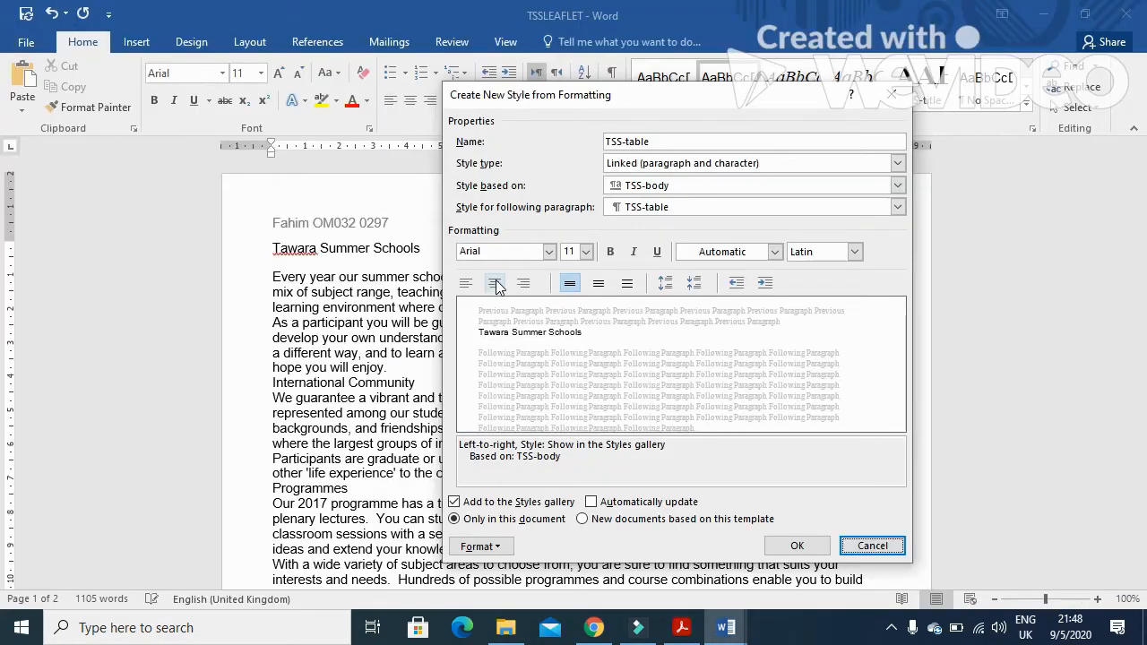
key("alt+Tab")
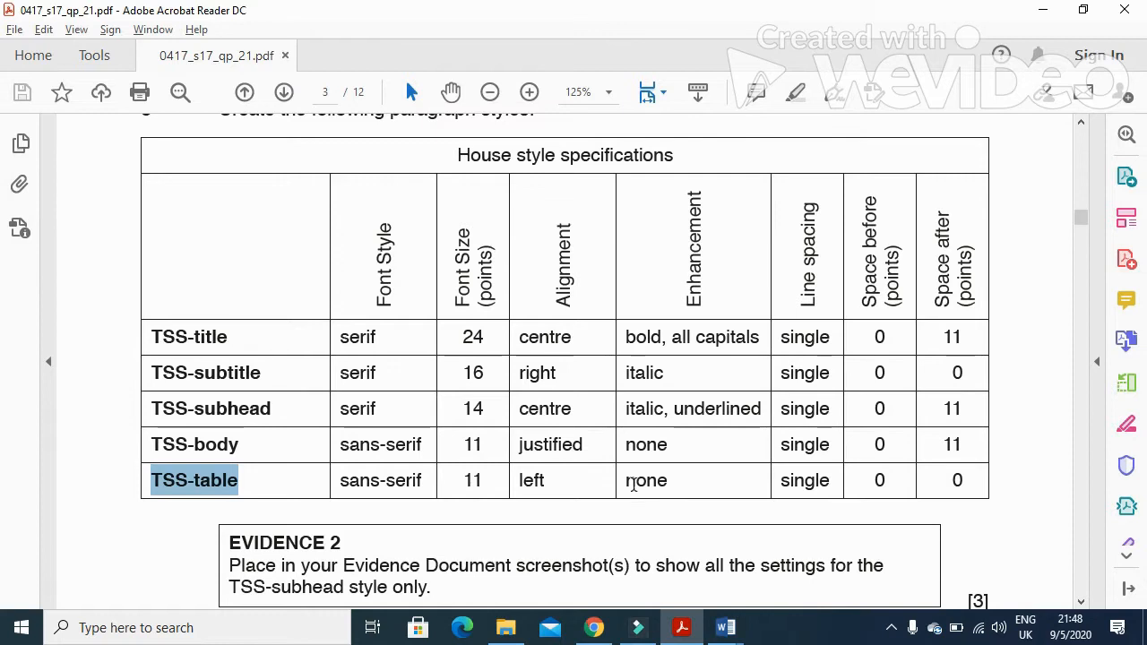
key("alt+Tab")
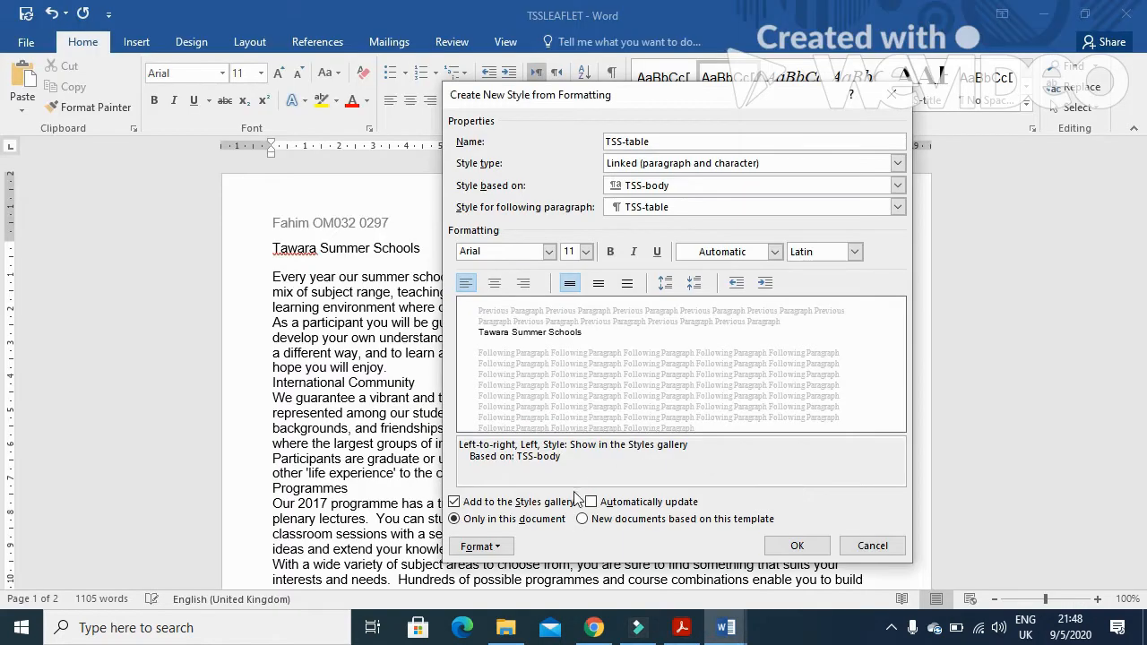
Set the TSS-table style's space after to 0 pt, then save the new style
left_click(488, 545)
left_click(520, 381)
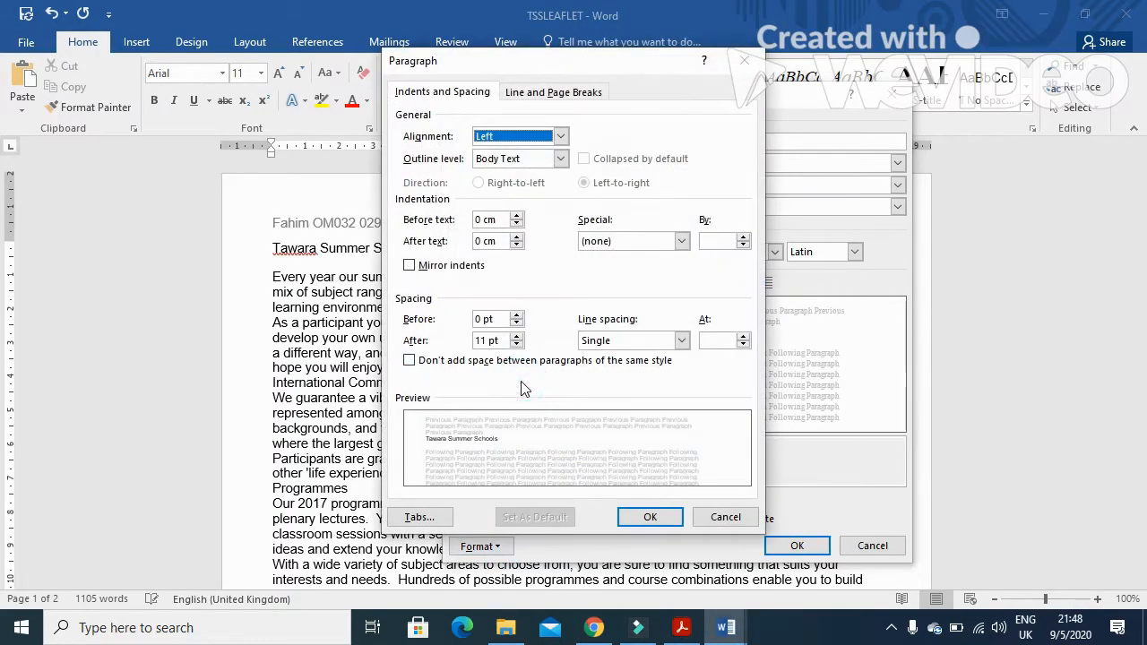
left_click_drag(488, 340, 473, 342)
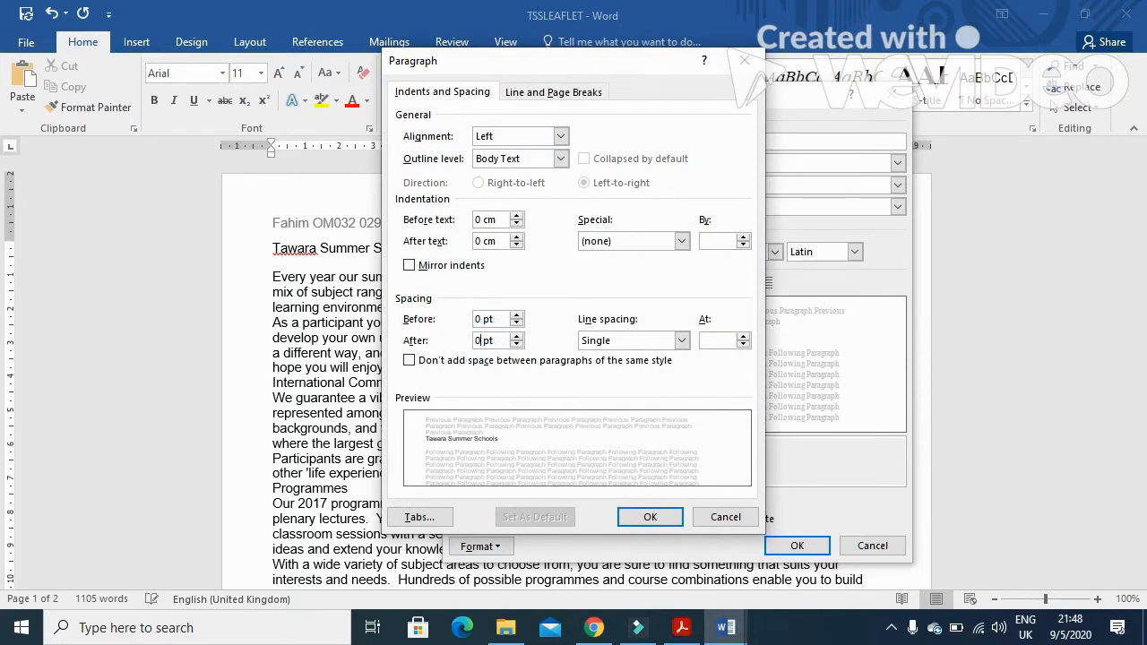
left_click(647, 519)
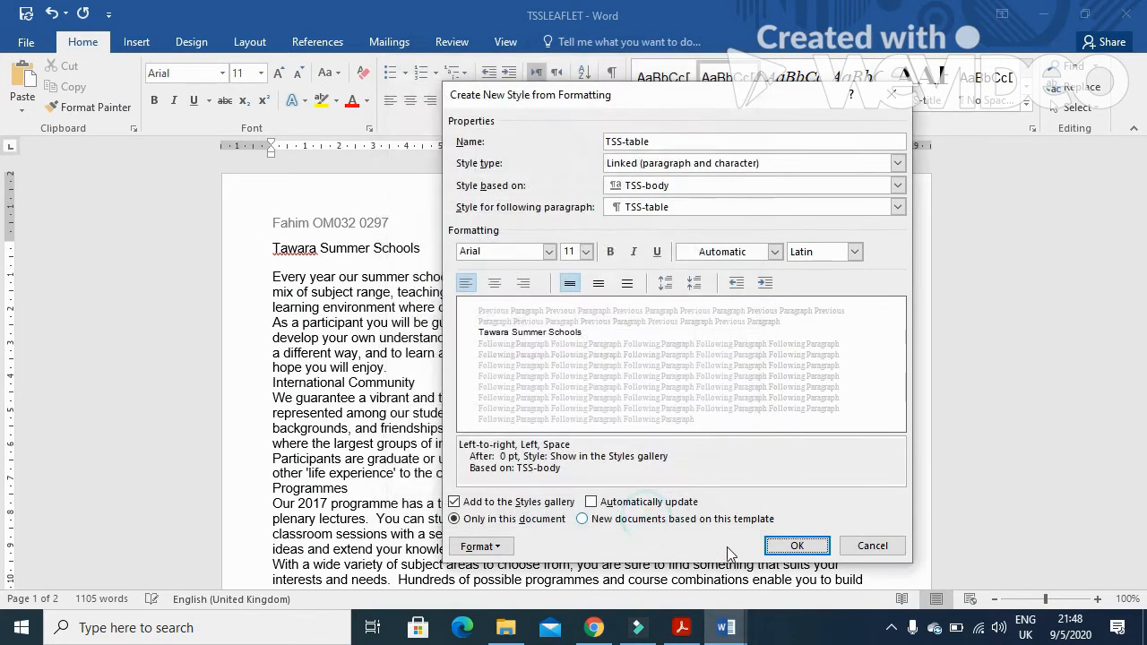
left_click(796, 548)
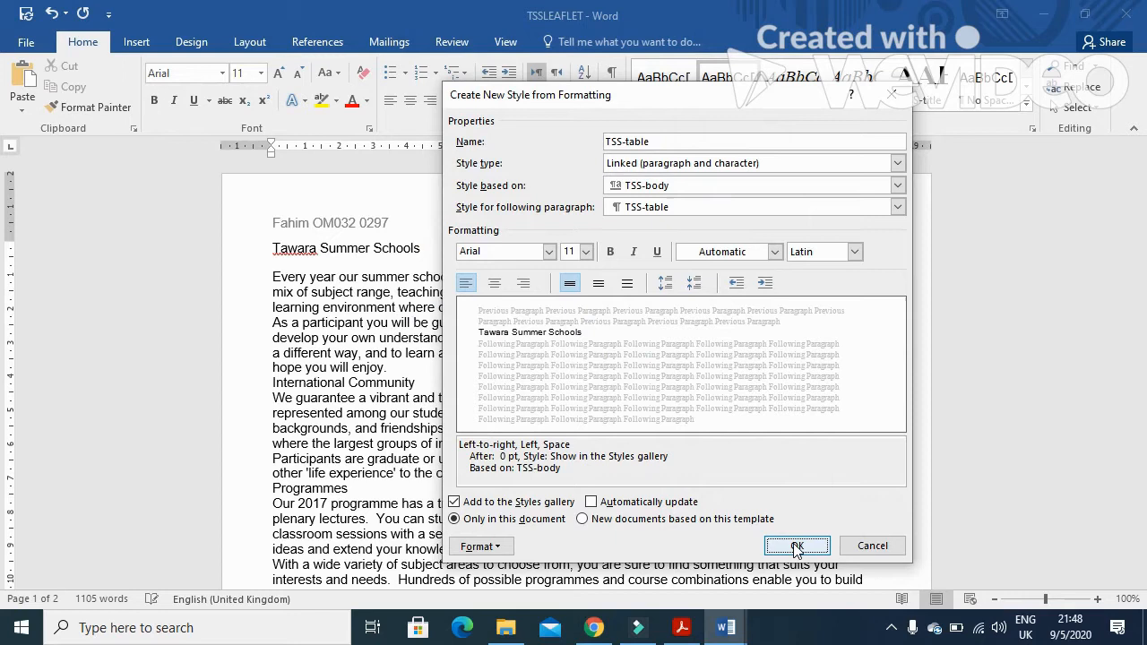
left_click(796, 546)
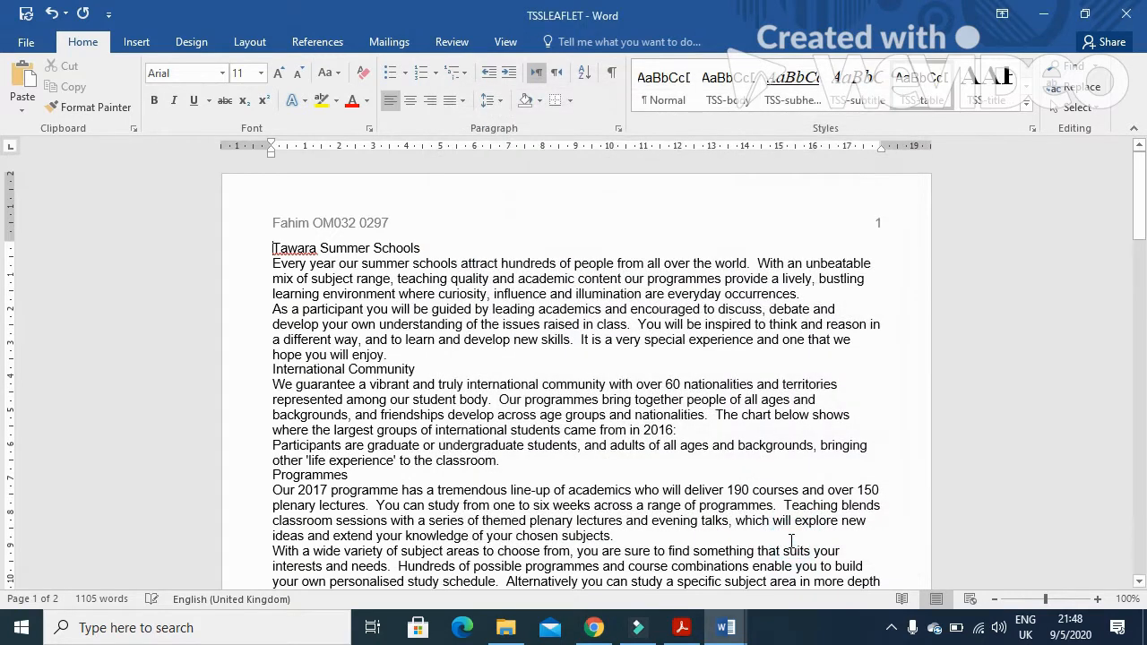
Read the exam's Evidence 2 instructions about the TSS-subhead style settings
left_click(683, 625)
scroll(586, 463, "down", 4)
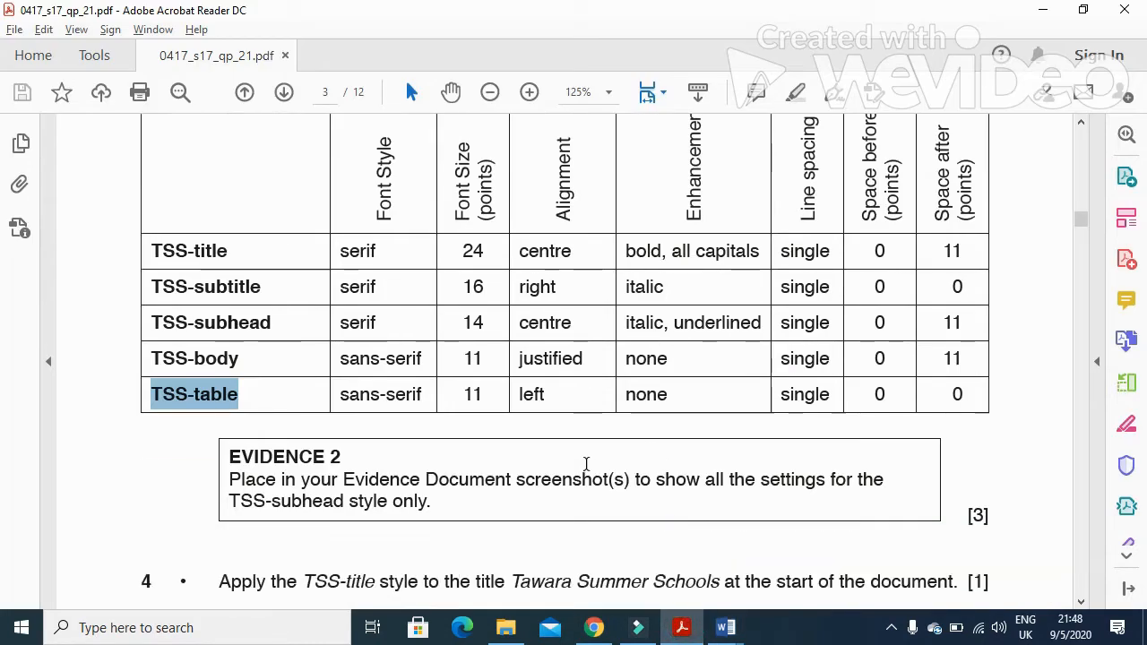
left_click_drag(230, 394, 883, 395)
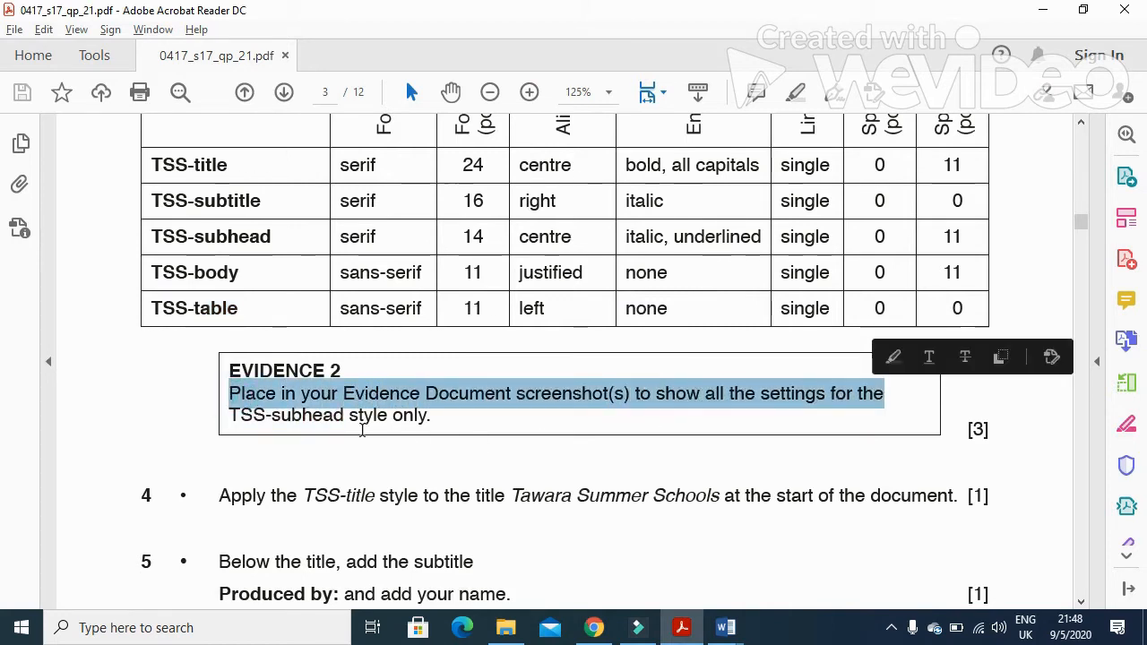
left_click_drag(231, 418, 348, 417)
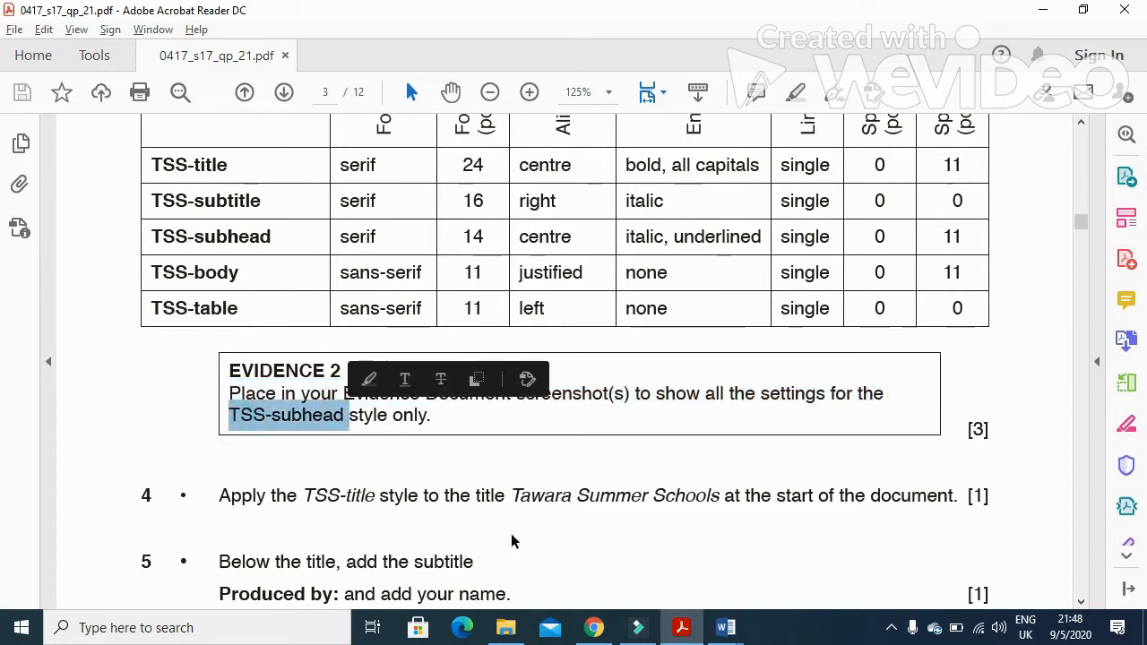
left_click(726, 627)
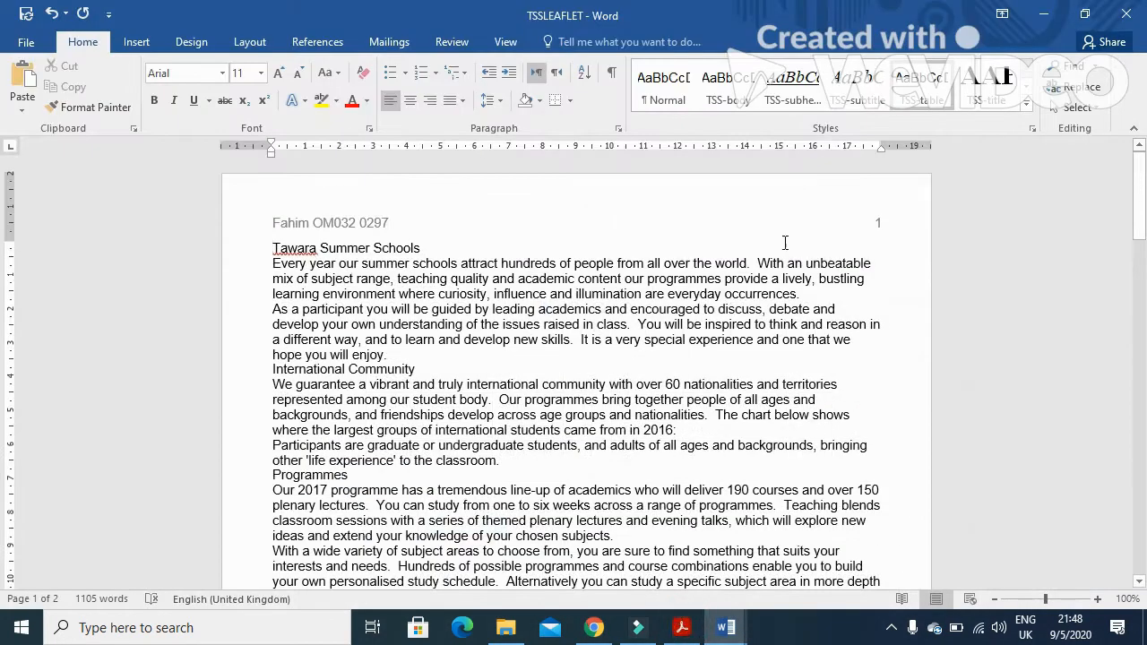
Open the TSS-subhead style's Modify Style settings to capture them for evidence, then close the dialog
right_click(803, 99)
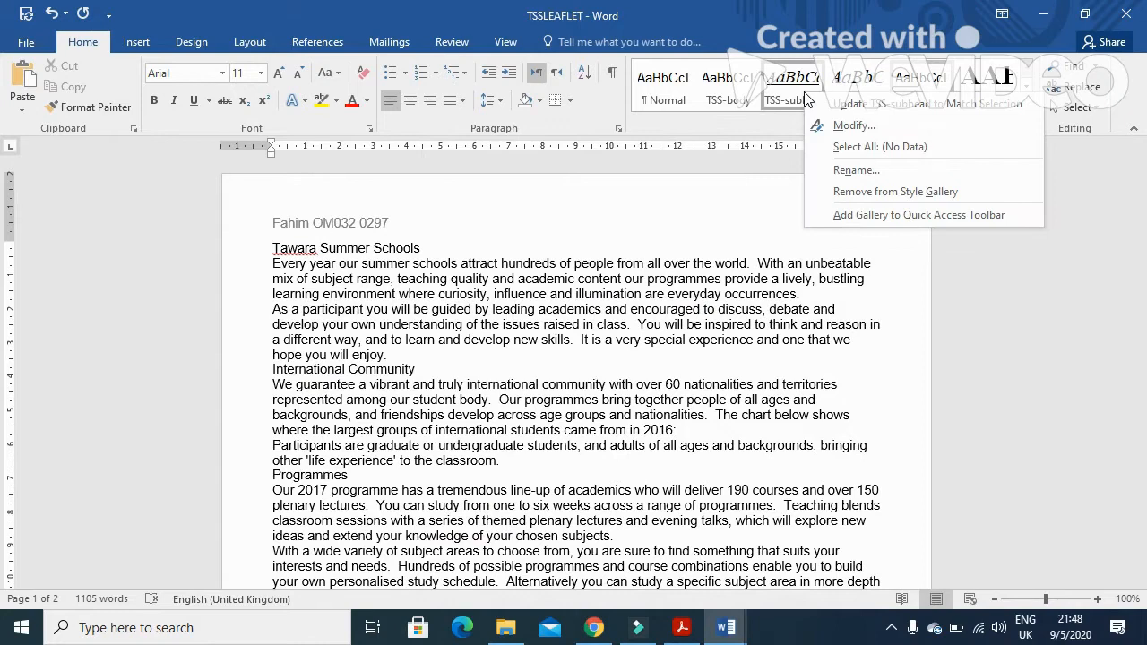
left_click(848, 121)
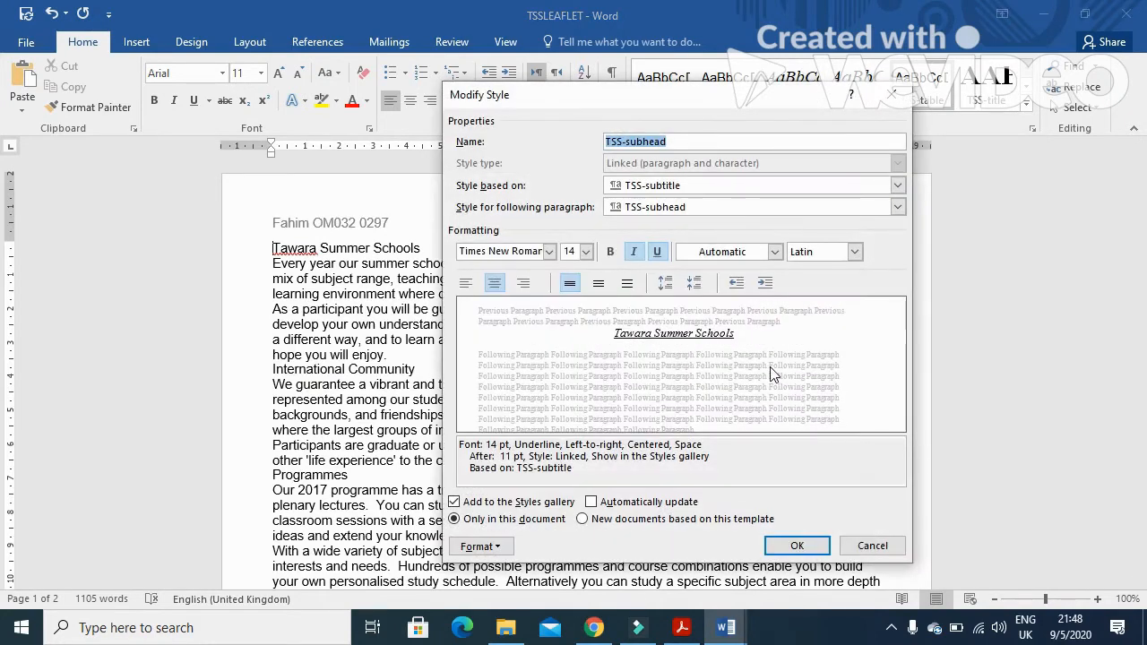
left_click(797, 547)
mouse_move(726, 627)
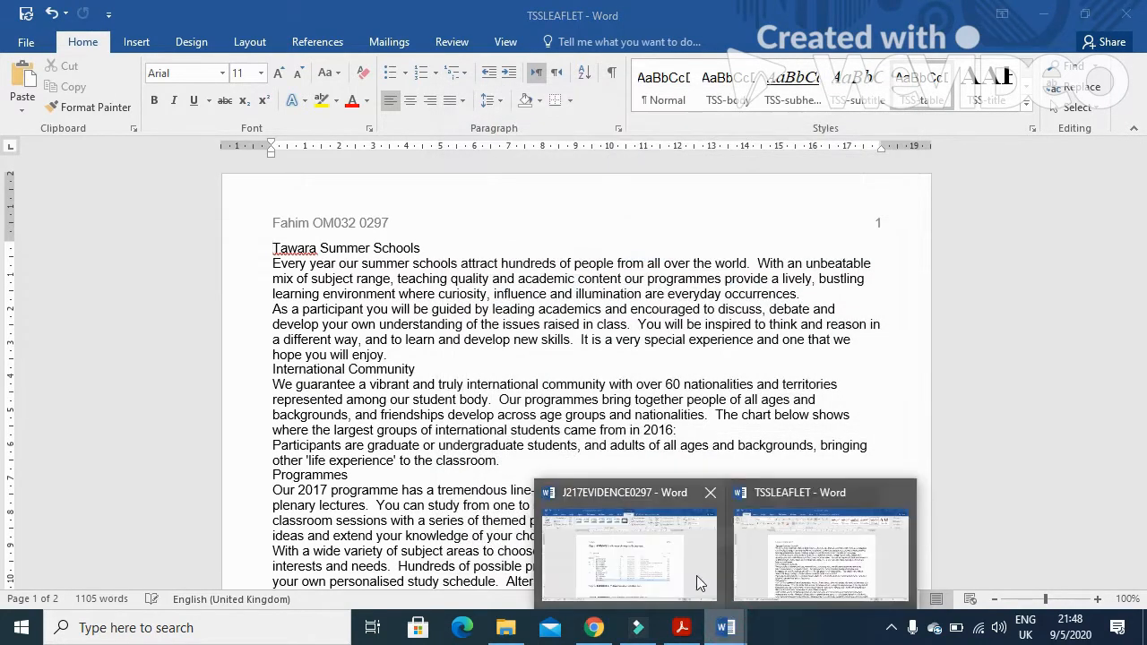
left_click(694, 573)
left_click(393, 529)
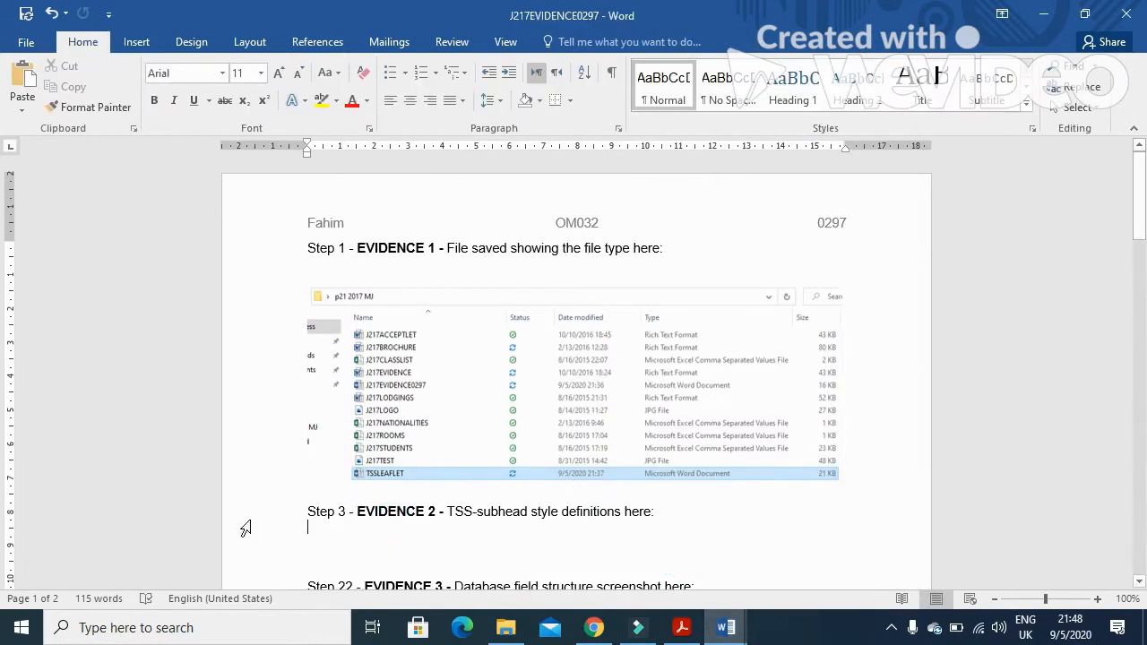
left_click(22, 79)
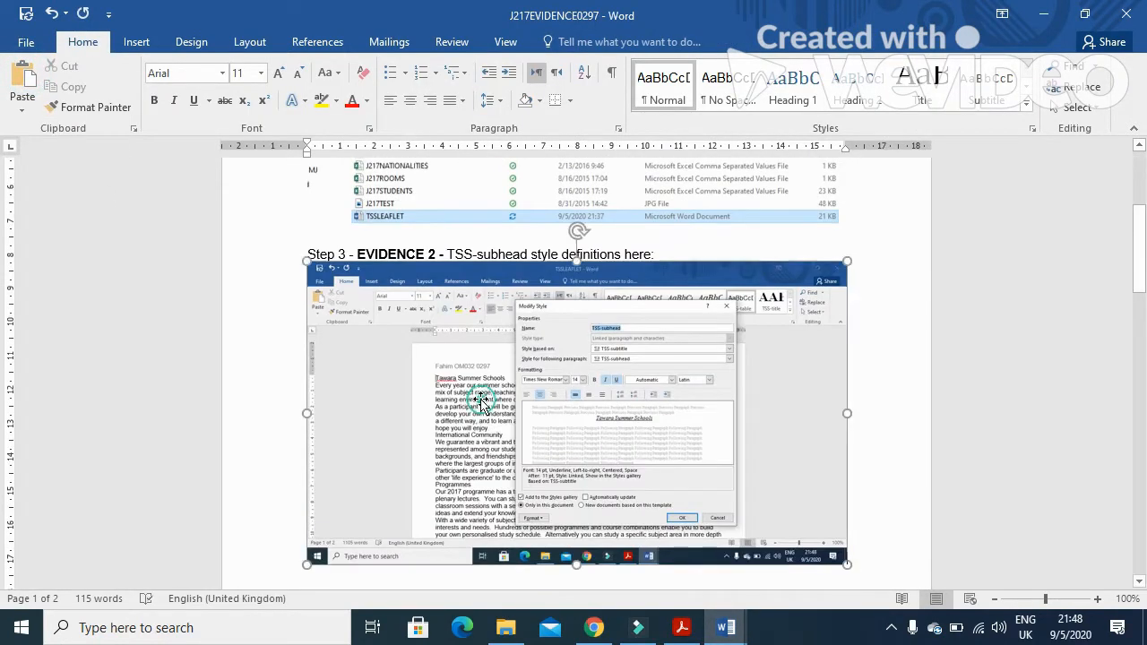
Crop the pasted screenshot down to the Modify Style dialog and enlarge it
left_click(484, 399)
left_click(566, 42)
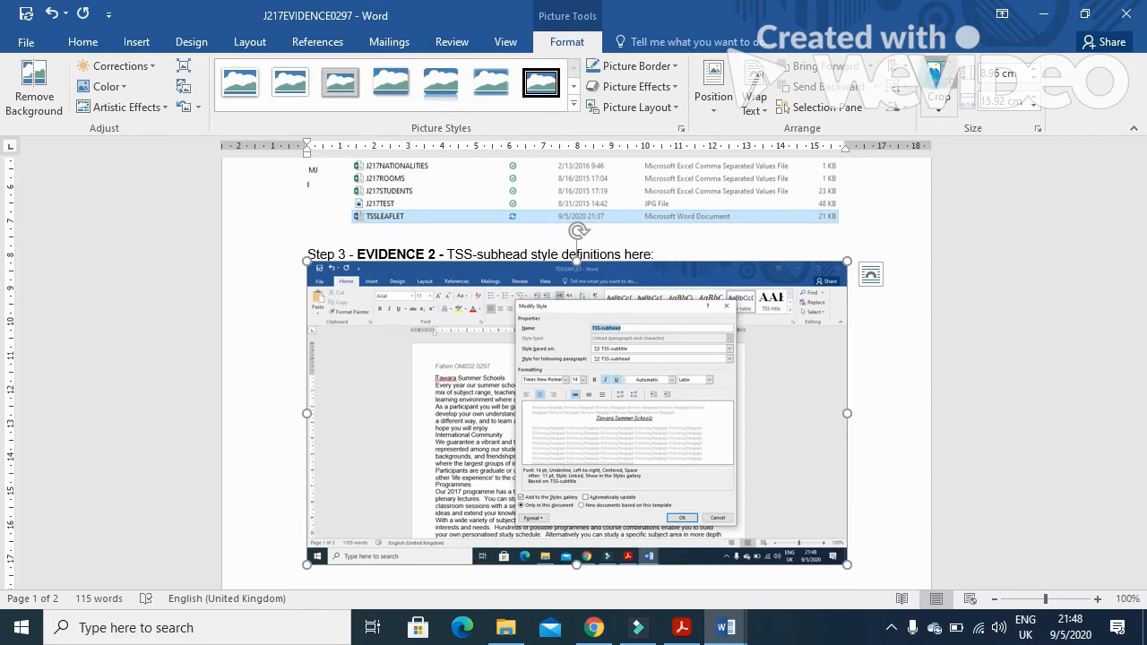
left_click(938, 83)
left_click_drag(846, 563, 740, 525)
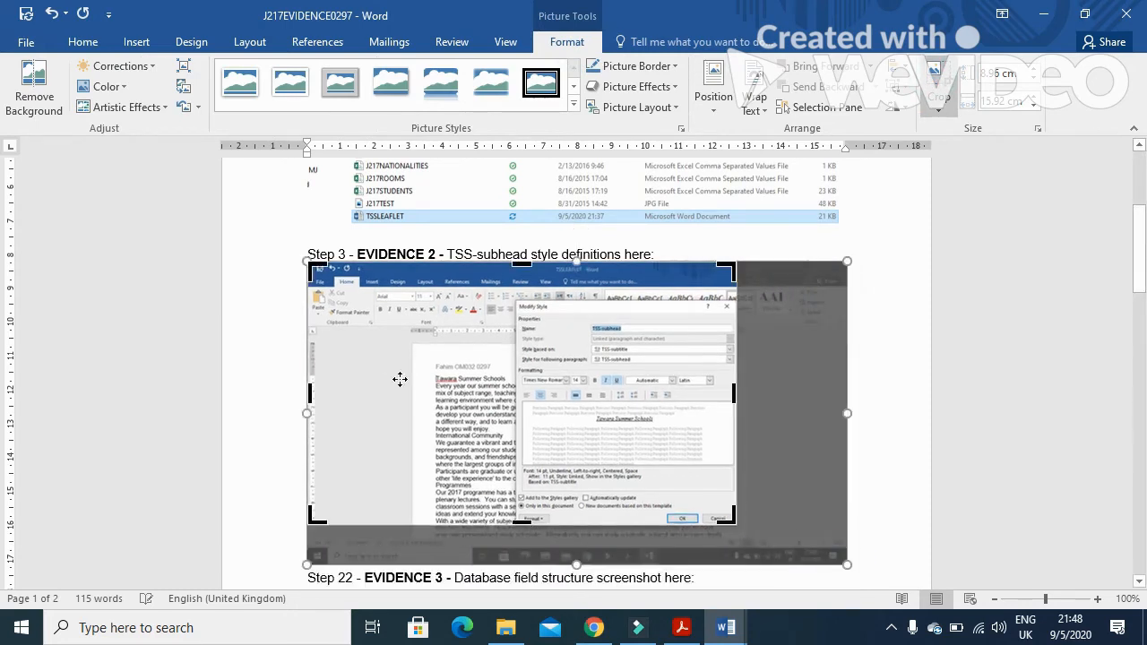
left_click_drag(318, 270, 513, 301)
left_click(816, 308)
left_click(487, 364)
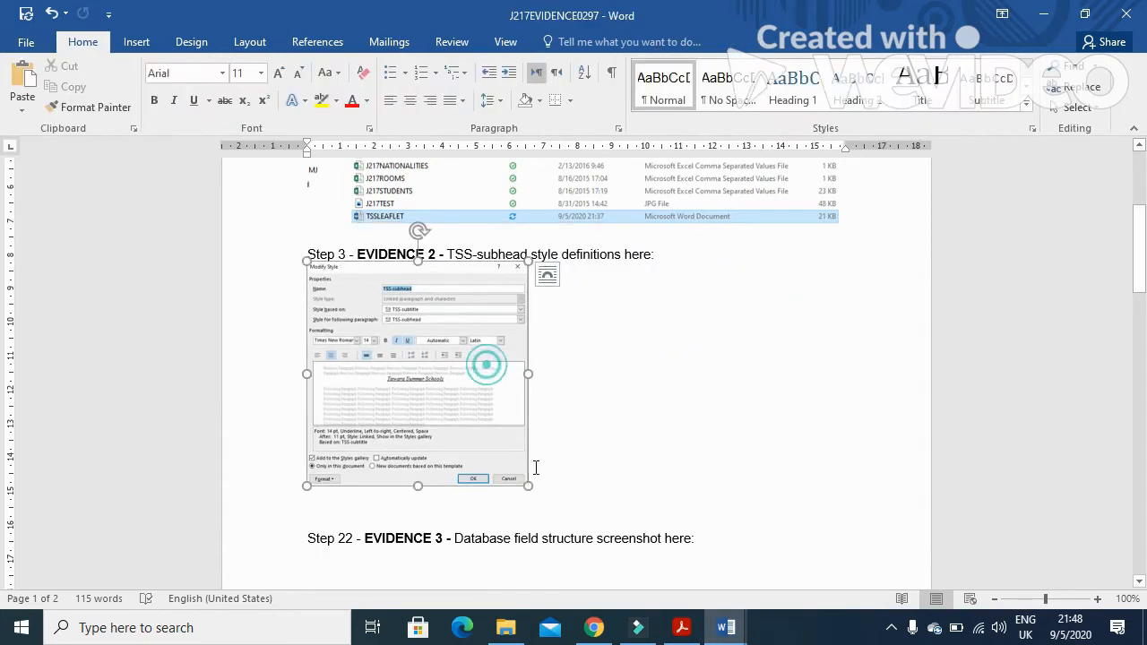
left_click_drag(528, 488, 651, 538)
Read exam task 4 about applying the TSS-title style in the question paper
left_click(681, 627)
scroll(645, 504, "down", 5)
left_click_drag(216, 243, 957, 254)
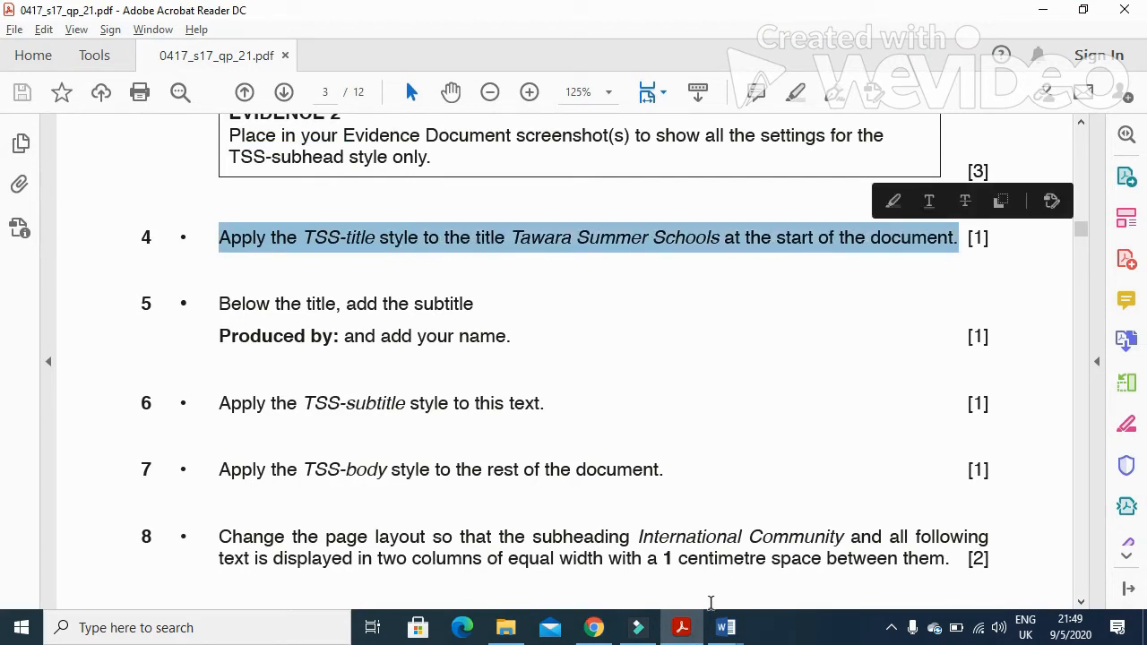
Return to TSSLEAFLET and apply the TSS-title style to the Tawara Summer Schools title
left_click(726, 627)
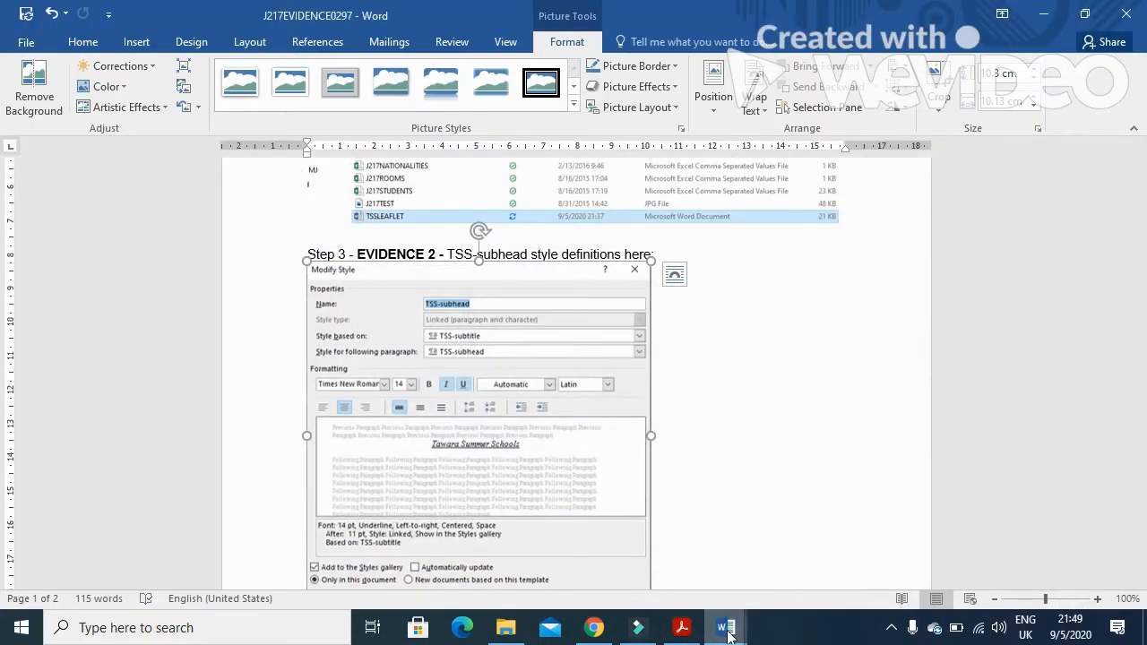
mouse_move(726, 627)
left_click(778, 547)
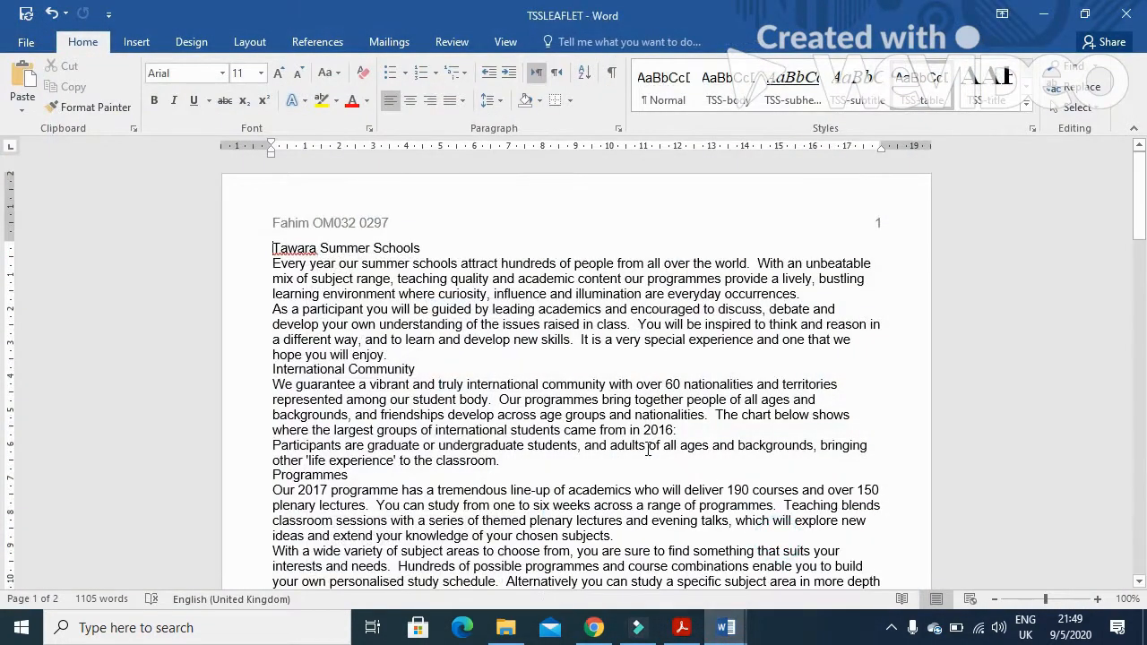
left_click_drag(433, 247, 274, 248)
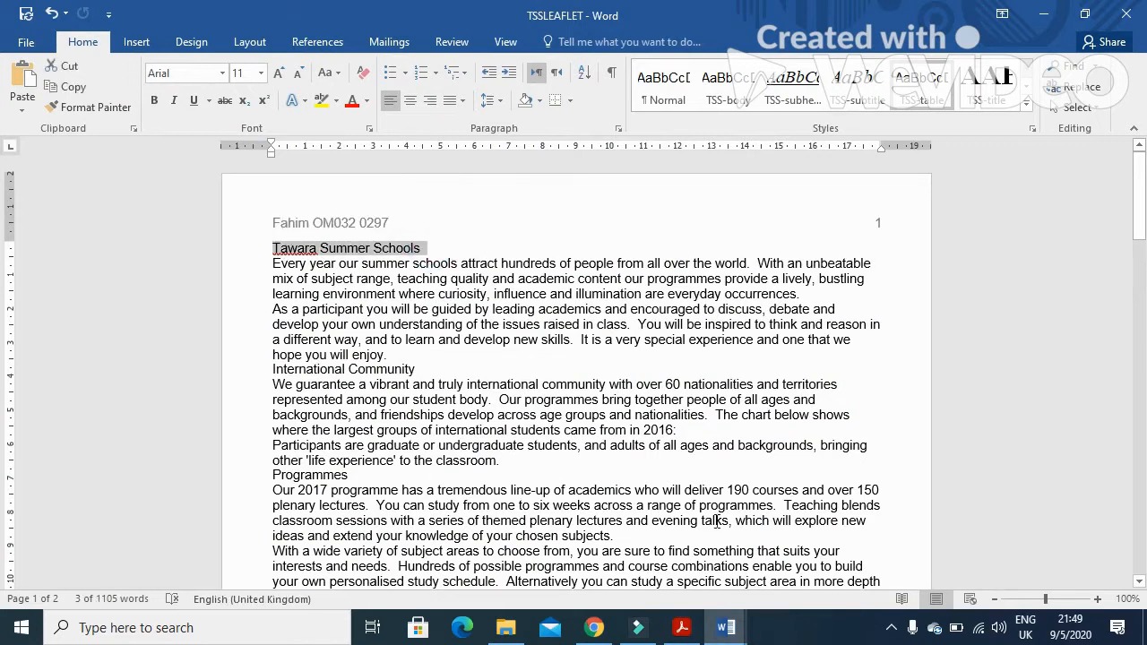
left_click(999, 97)
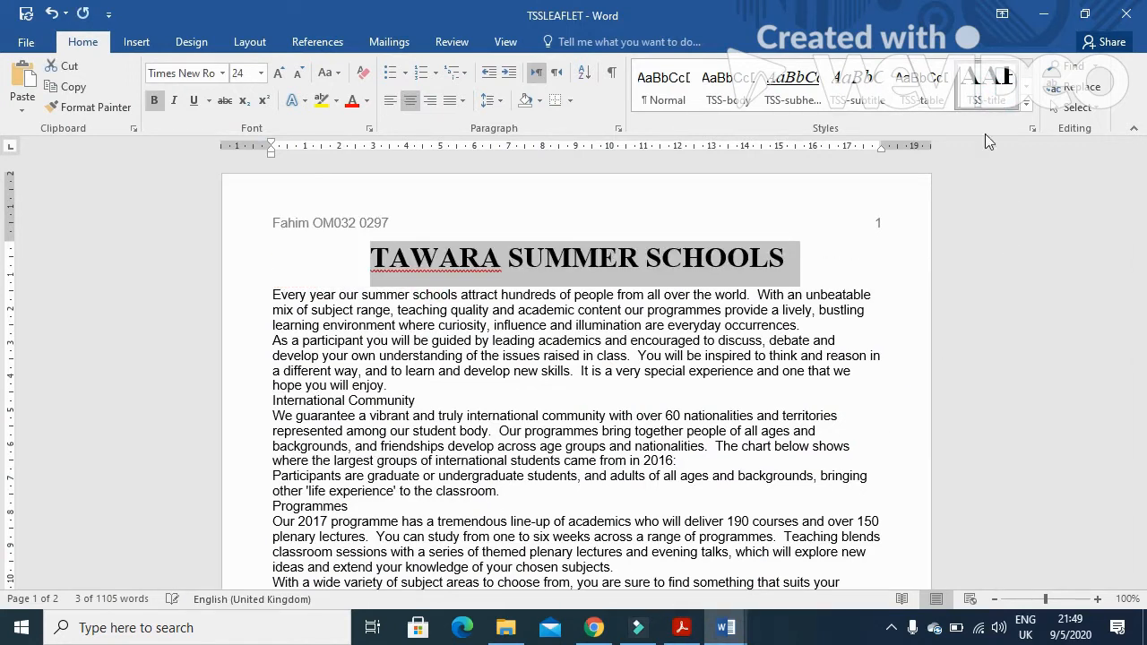
Check task 5 and add a new line below the title reading 'Produced by:' followed by the student's name
left_click(689, 629)
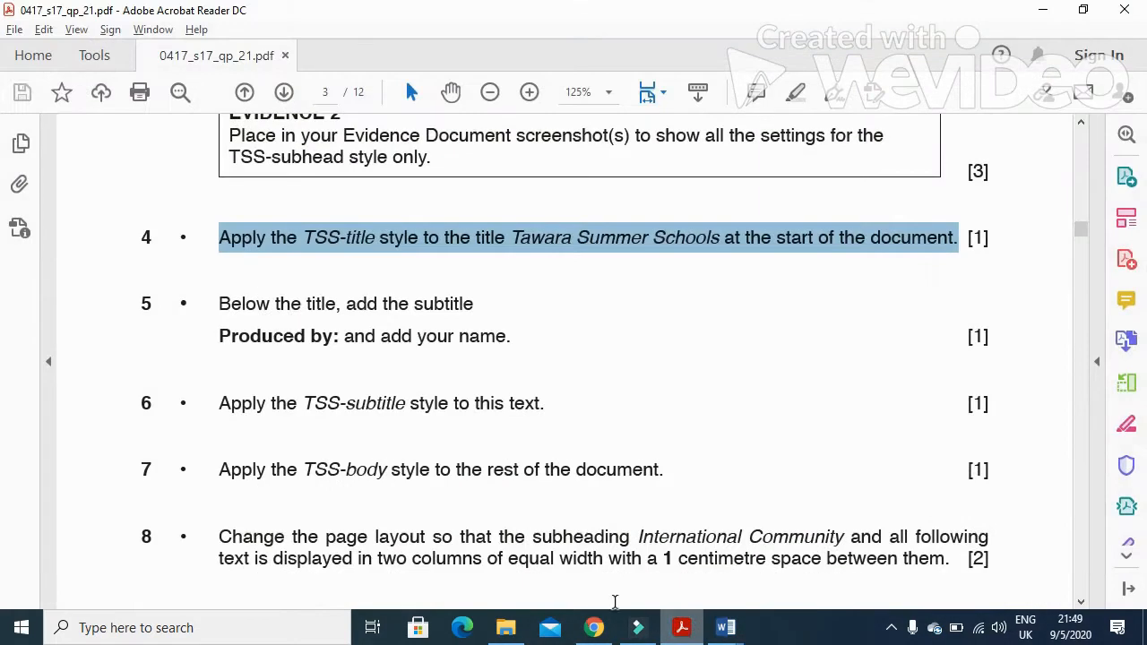
left_click_drag(217, 304, 442, 307)
left_click_drag(219, 339, 338, 342)
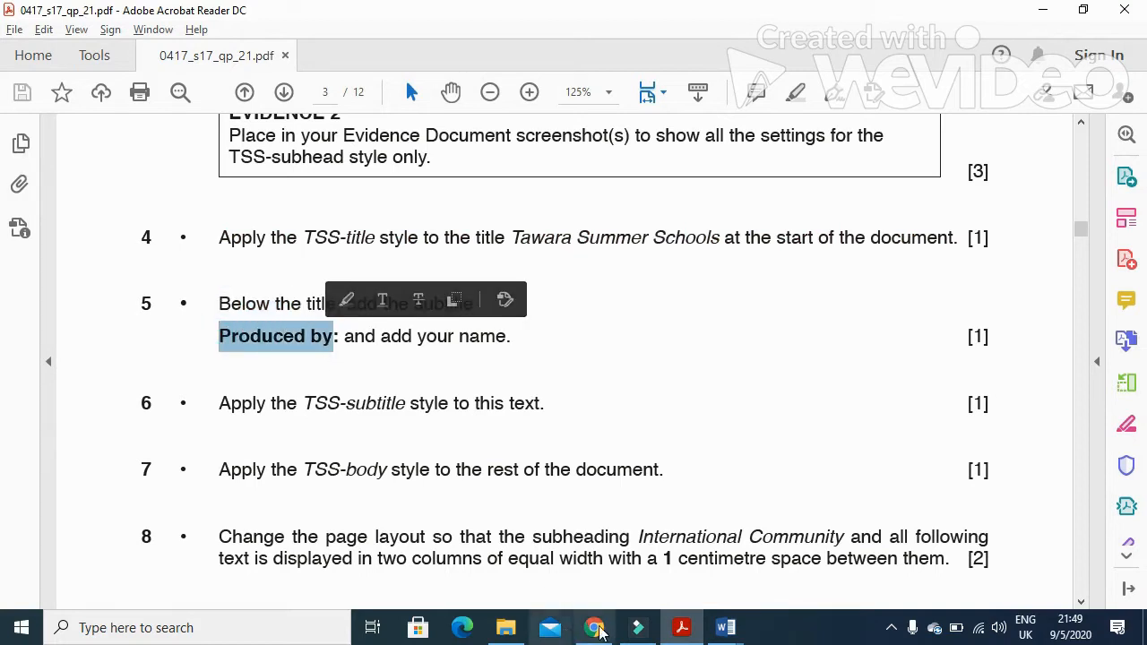
key("alt+Tab")
left_click(273, 296)
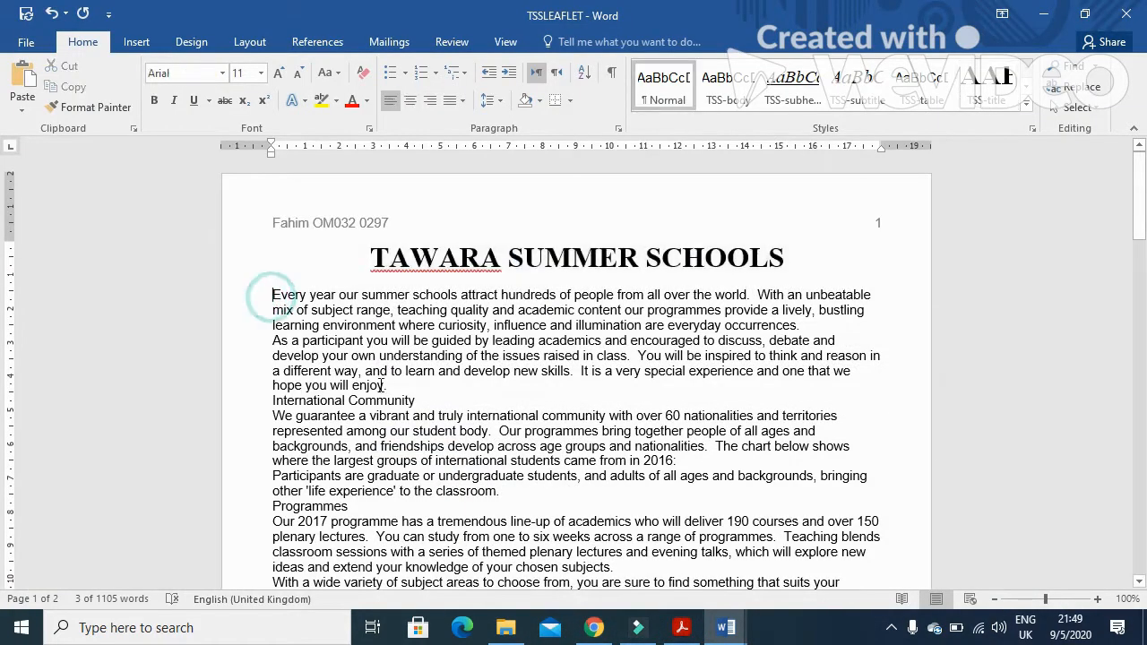
key("Return")
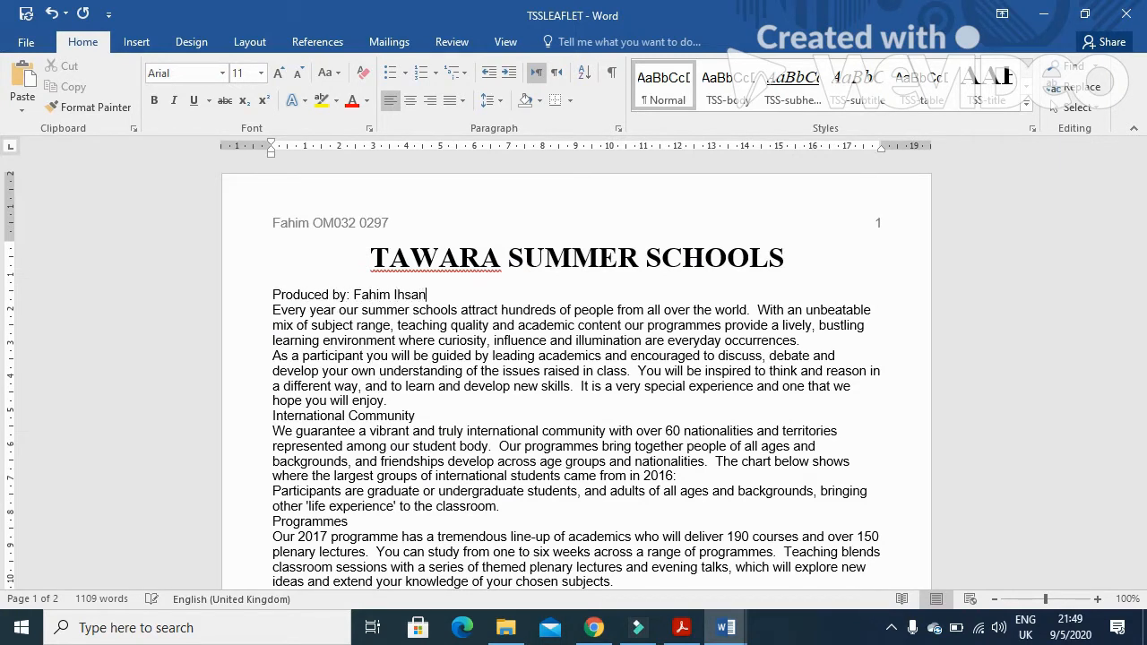
Apply the TSS-subtitle style to the Produced by line
left_click(681, 628)
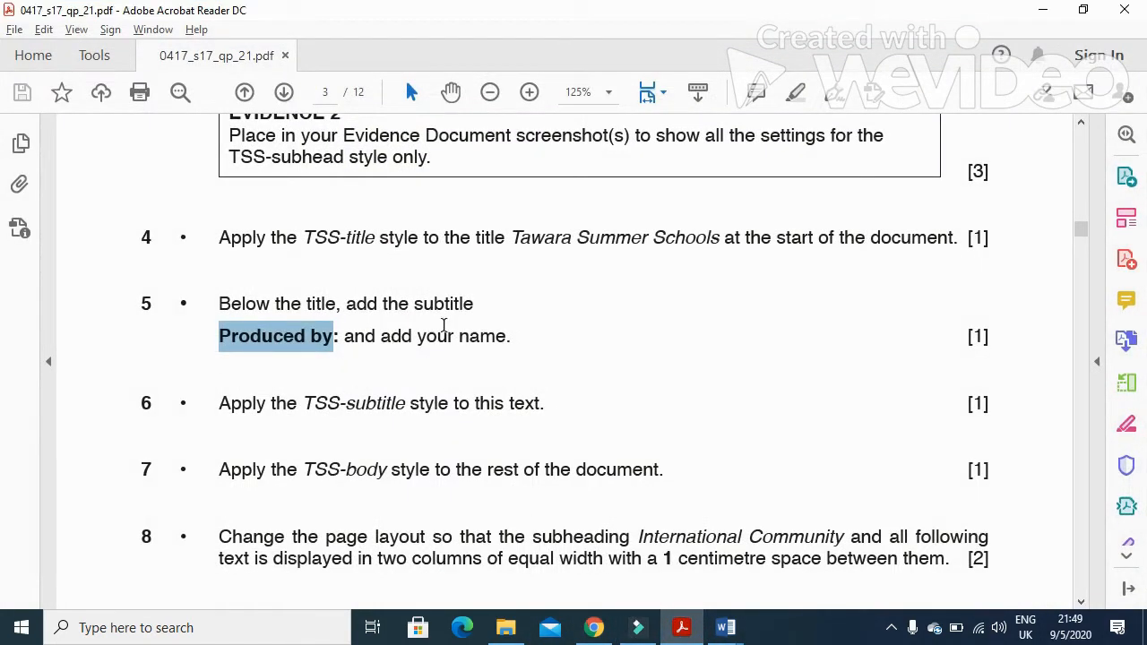
left_click_drag(546, 403, 303, 403)
left_click(726, 628)
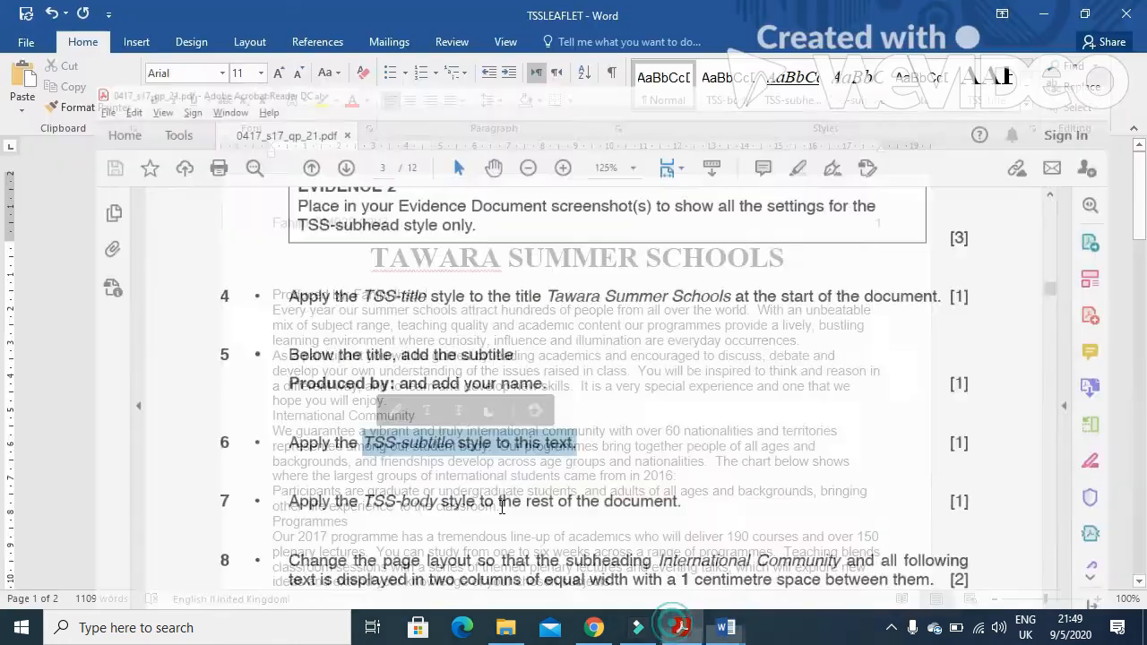
left_click_drag(430, 294, 295, 294)
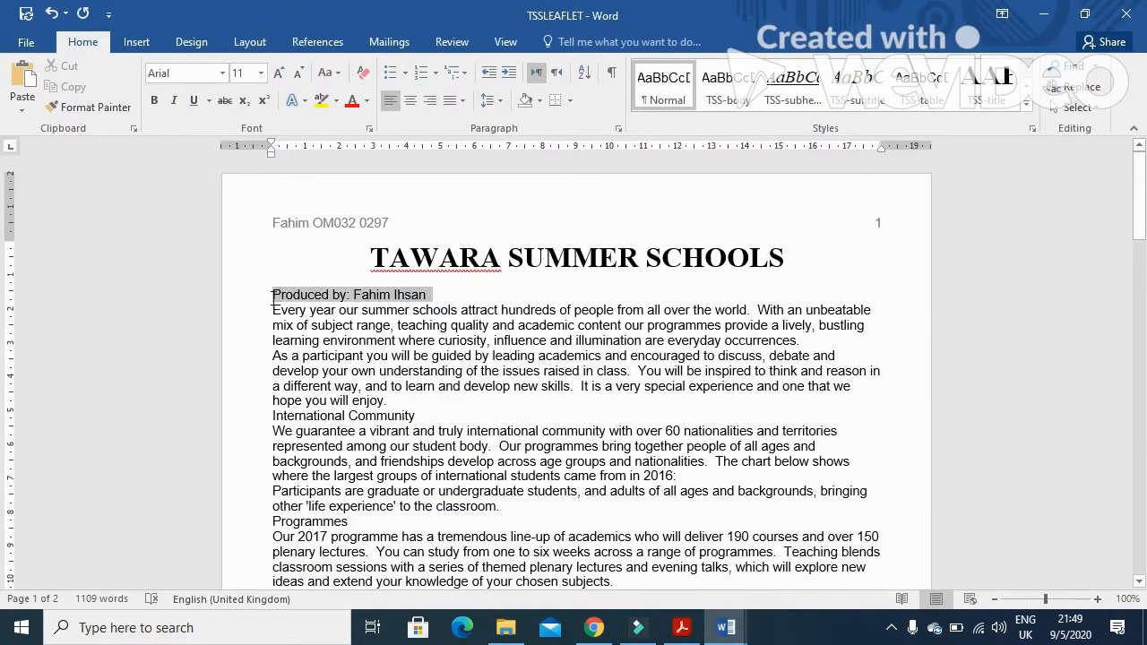
left_click(876, 95)
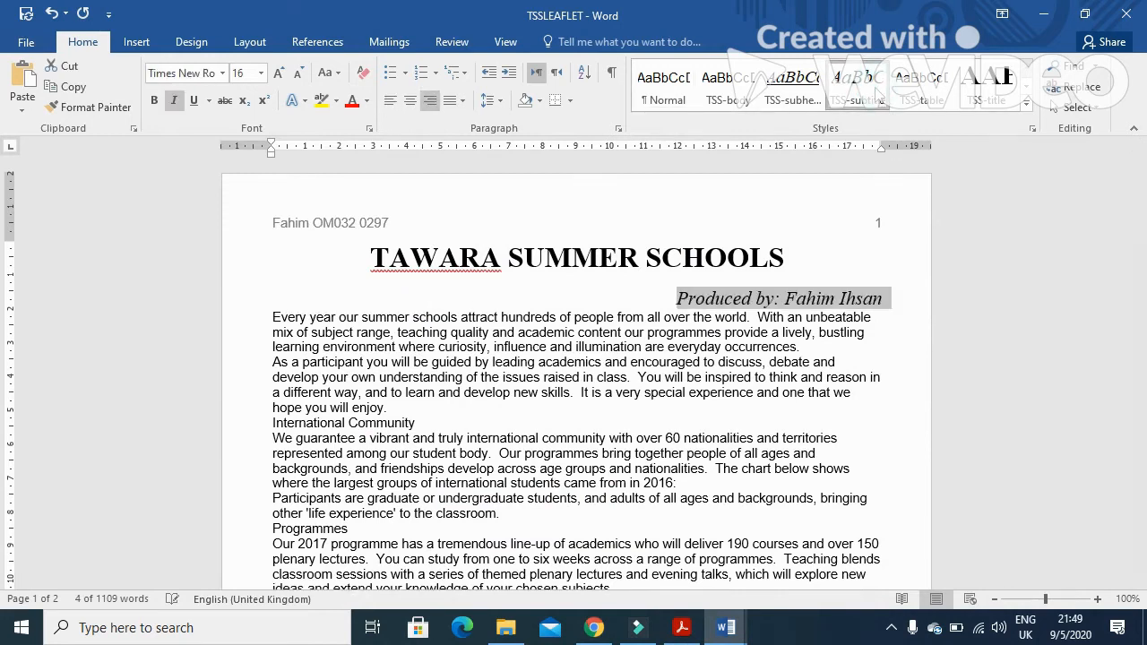
Select all the text below the subtitle and apply the TSS-body style to it
left_click(681, 628)
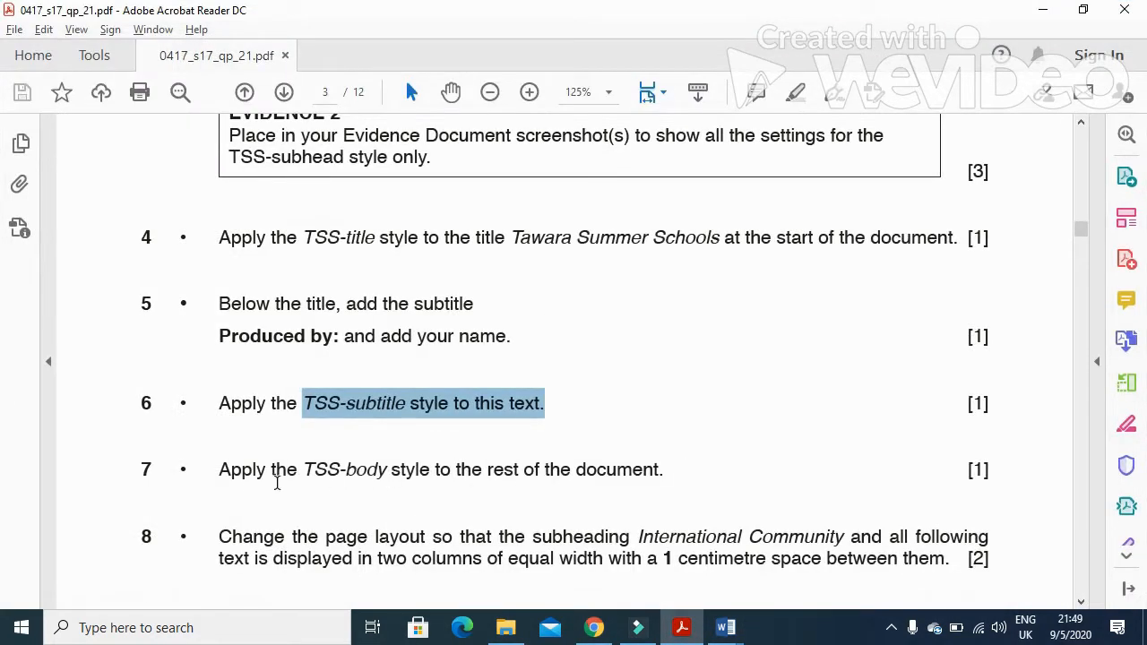
left_click_drag(220, 470, 655, 477)
key("alt+Tab")
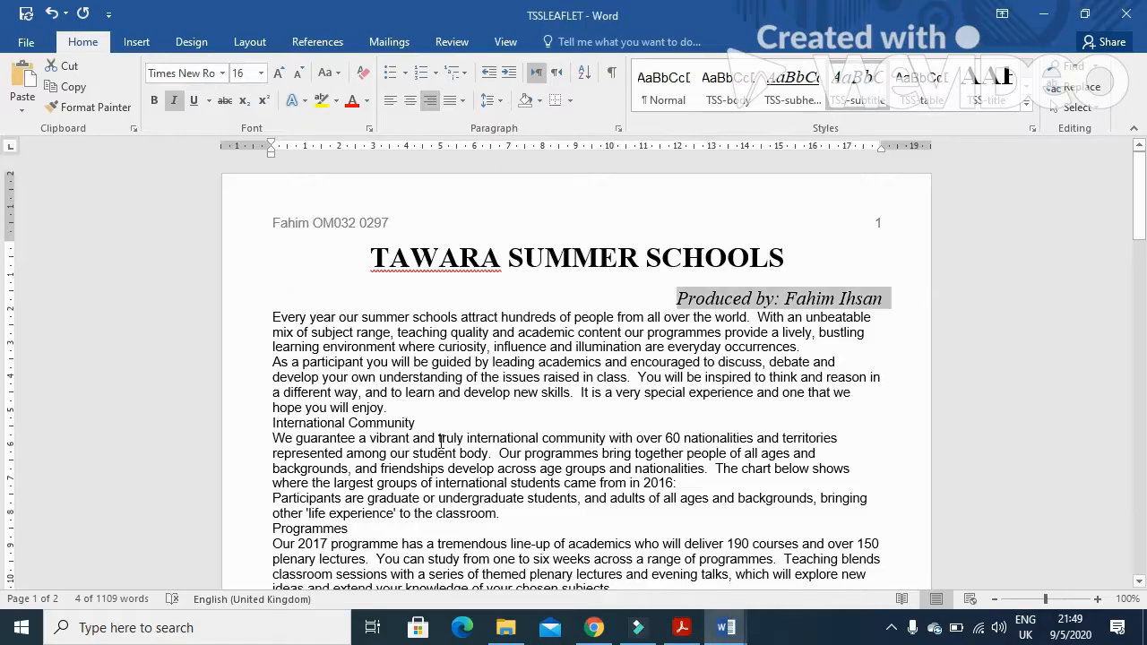
left_click_drag(275, 316, 677, 632)
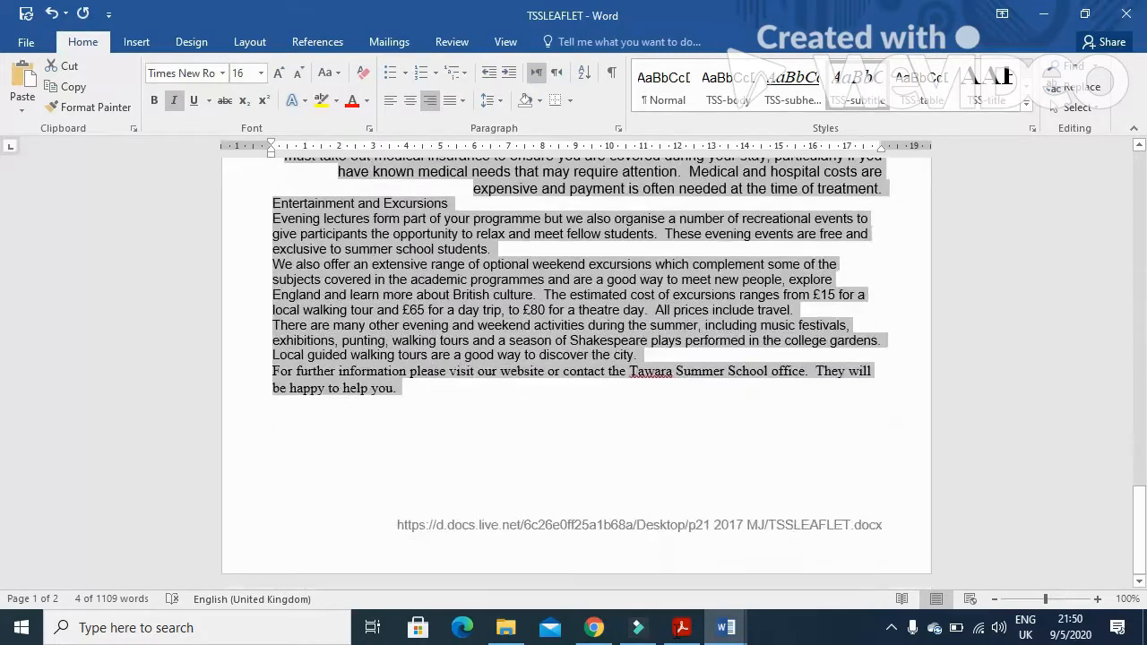
left_click_drag(414, 407, 415, 404)
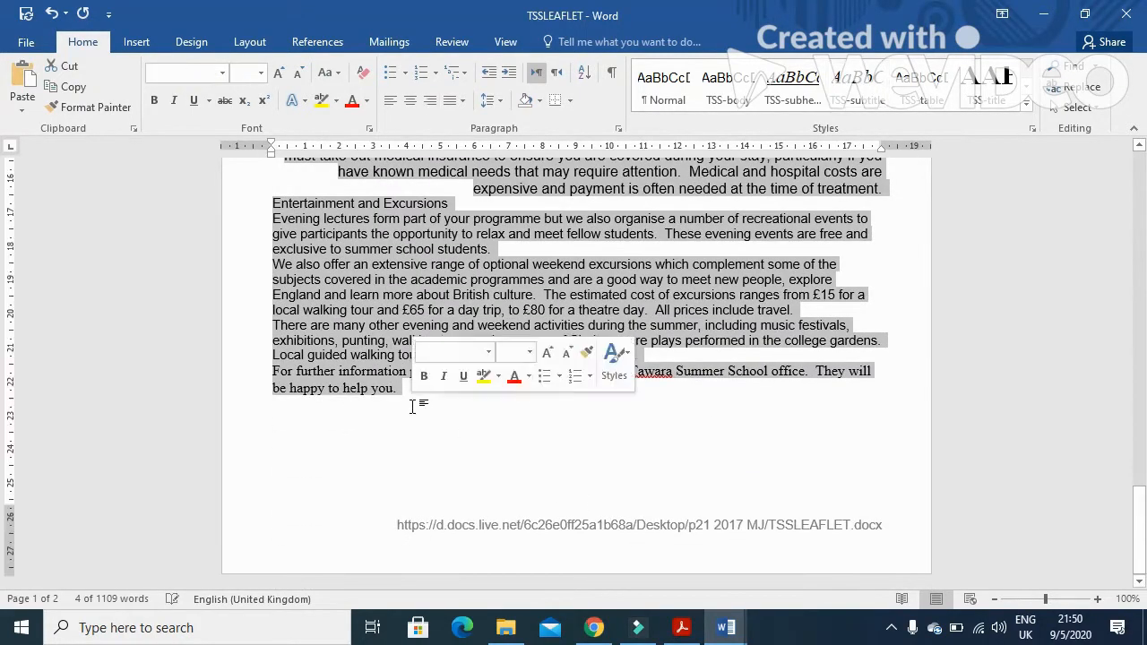
left_click(736, 95)
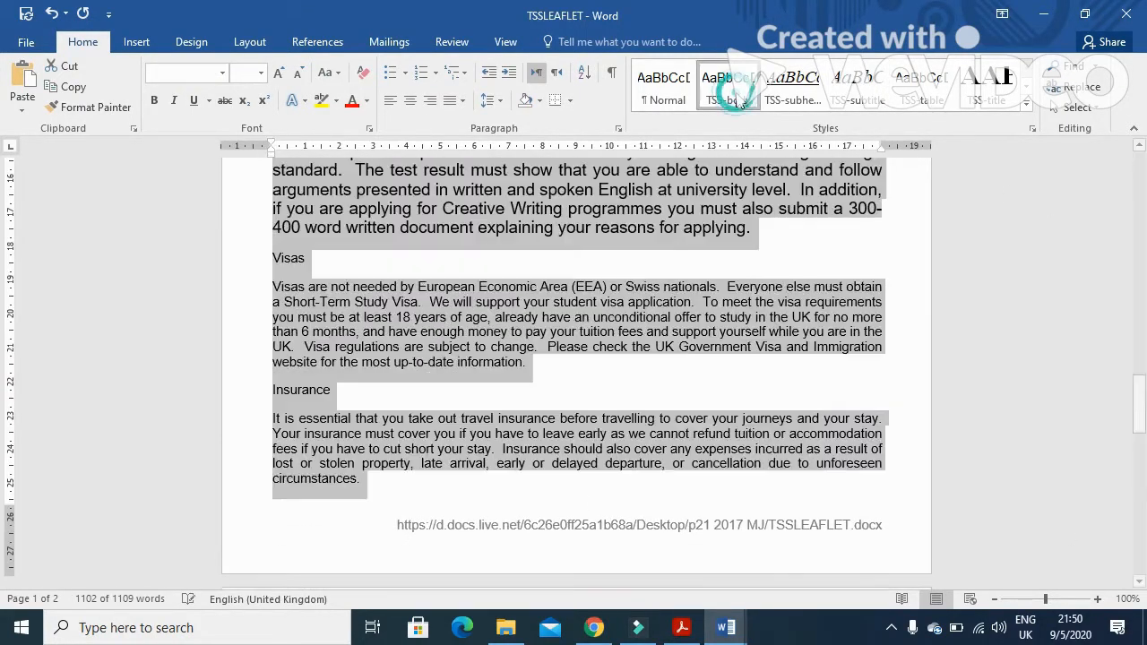
Reapply the TSS-body style to the Language requirements paragraph
scroll(665, 418, "up", 3)
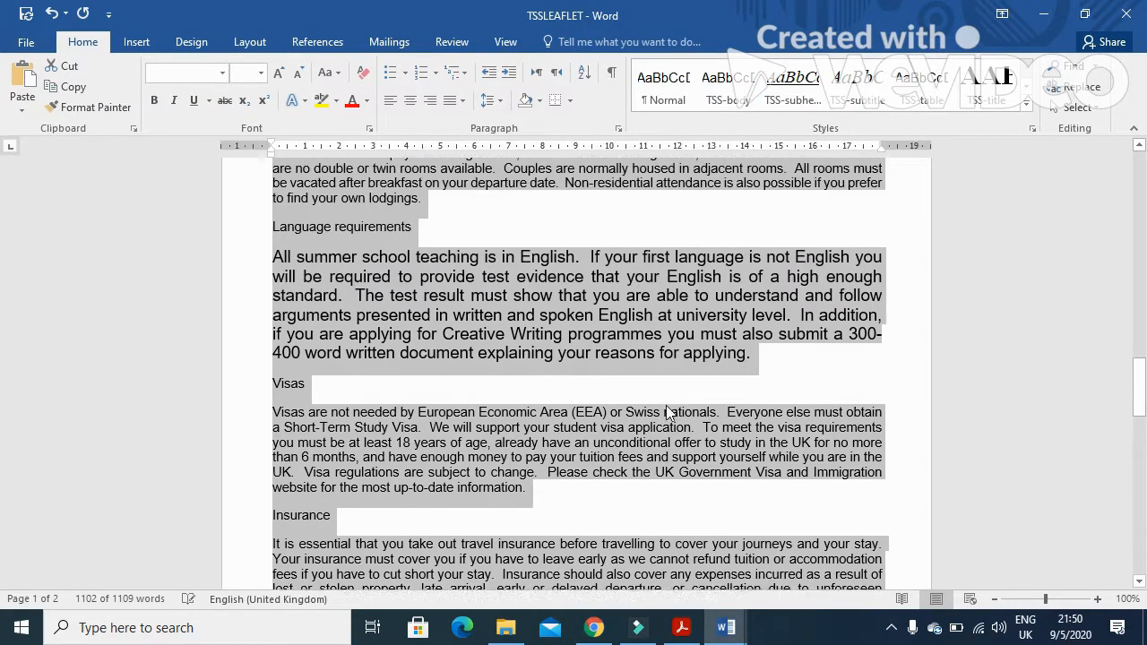
left_click(624, 299)
left_click_drag(764, 362, 272, 260)
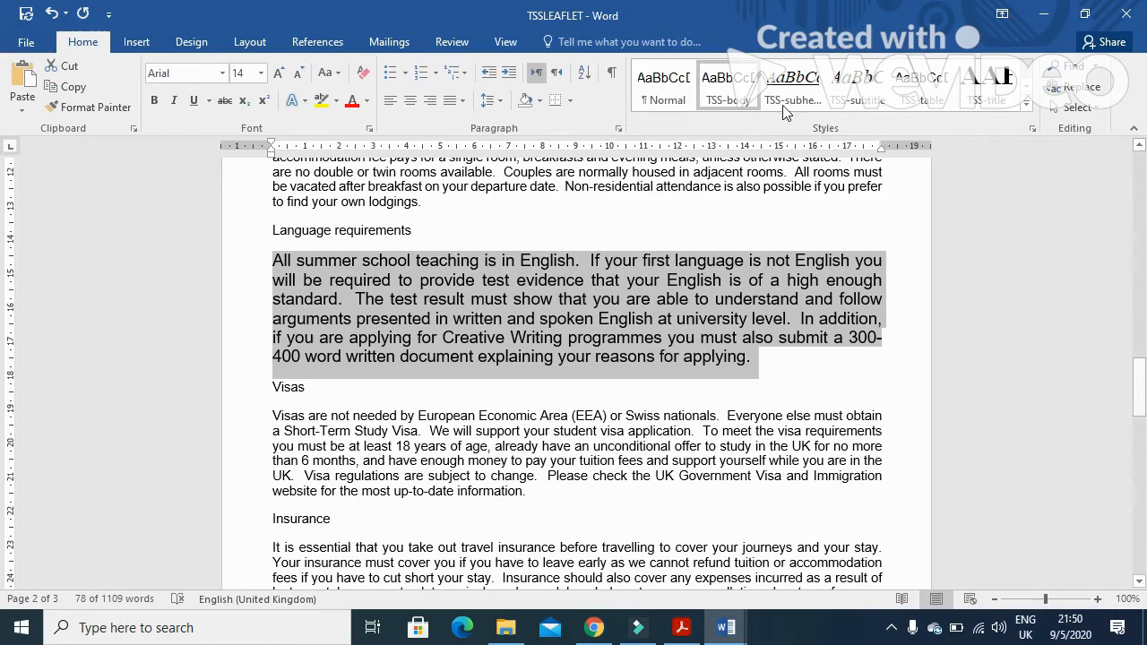
left_click(727, 90)
scroll(707, 370, "up", 3)
scroll(707, 370, "up", 20)
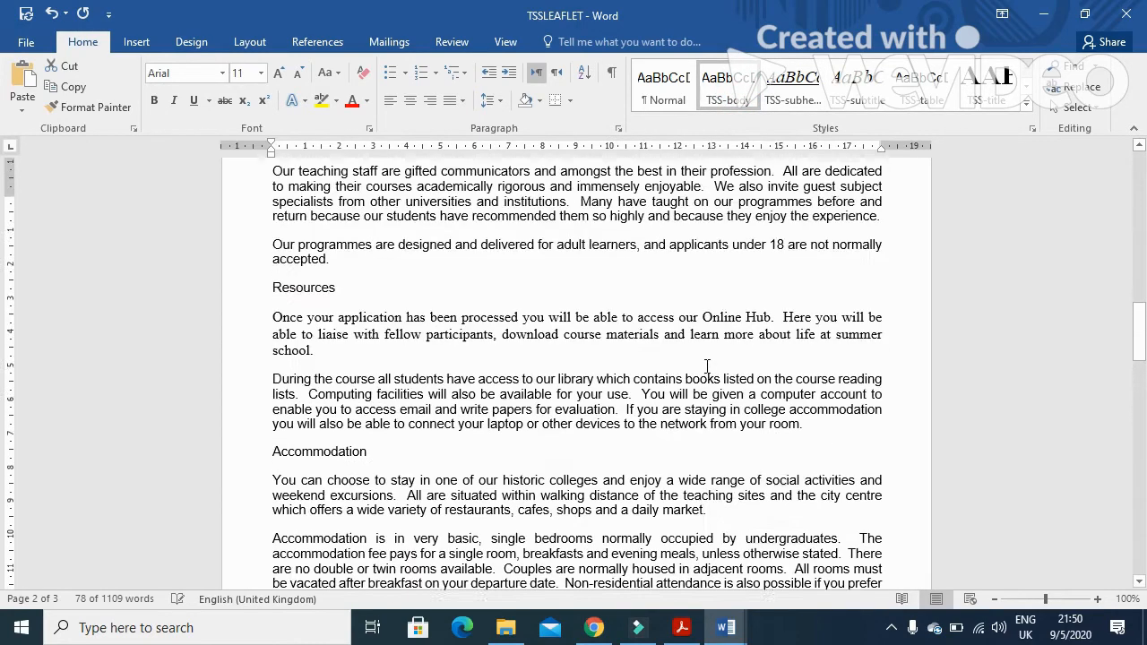
scroll(705, 353, "up", 15)
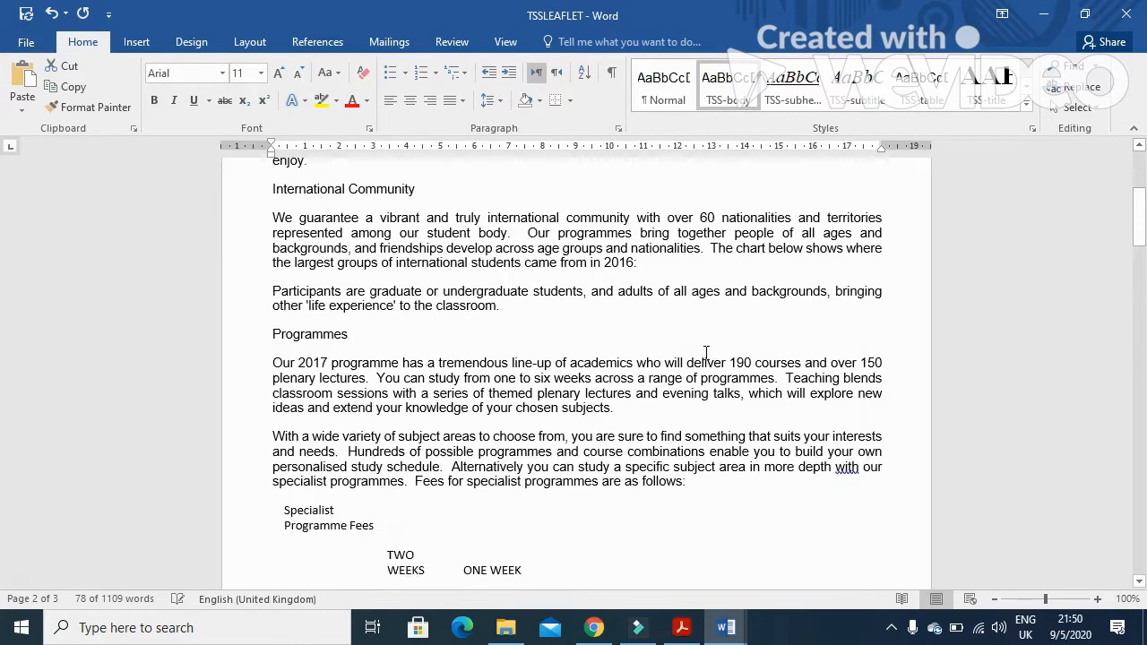
Switch to the question paper in Acrobat Reader and read task 8 about the two-column layout
key("alt+Tab")
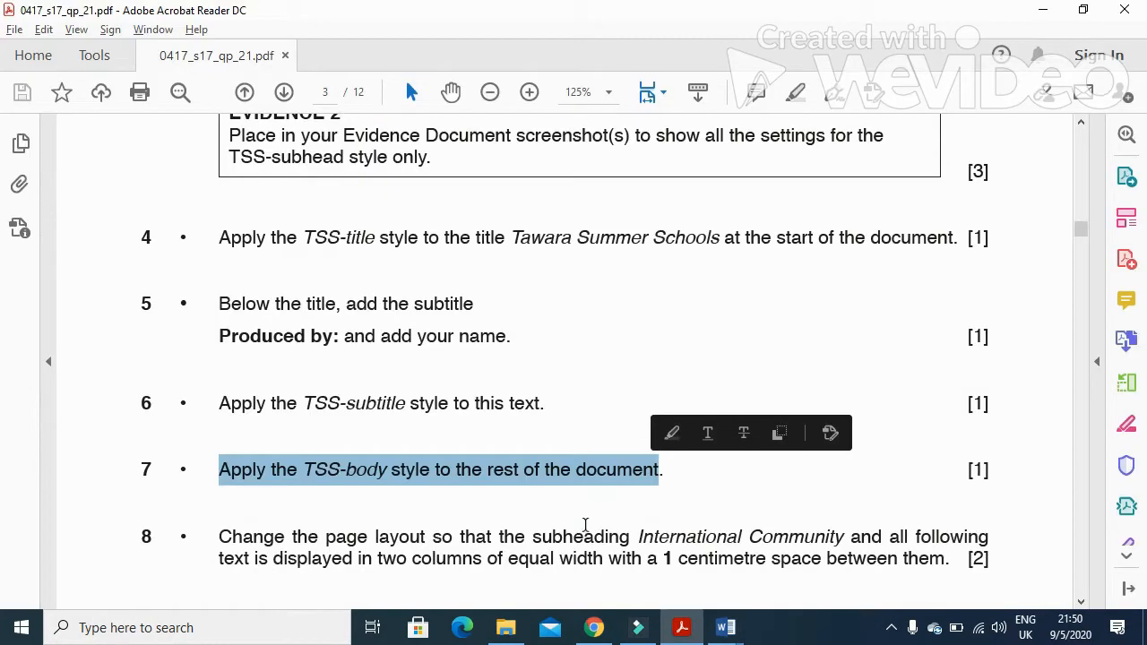
scroll(585, 525, "down", 3)
left_click_drag(217, 363, 849, 369)
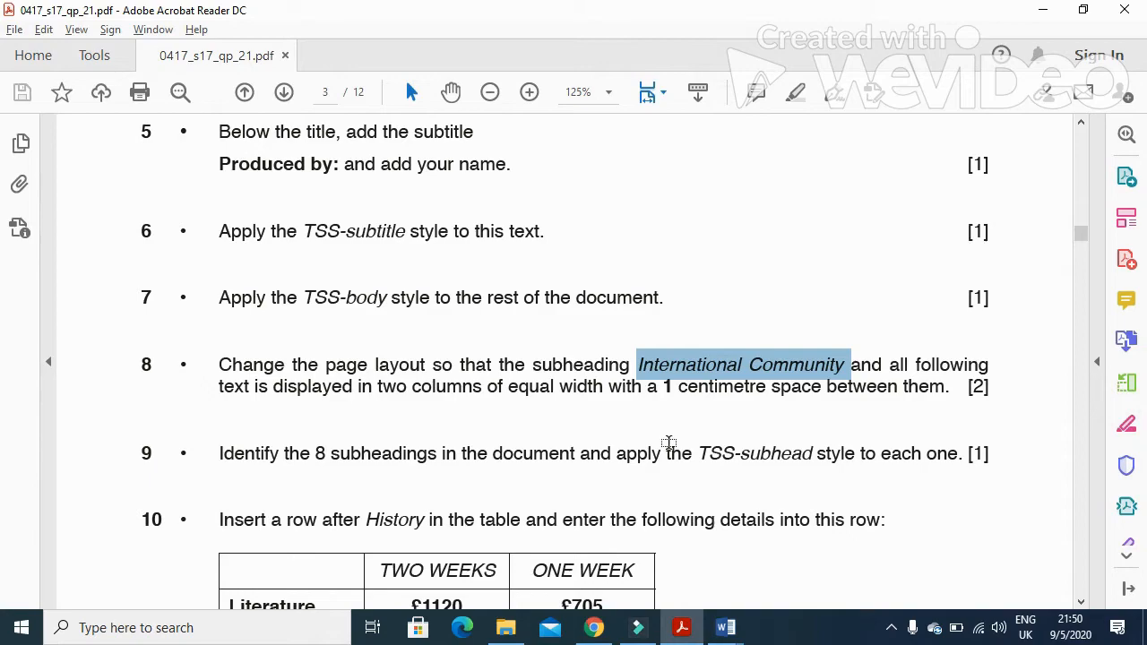
Back in Word, set the text from International Community to the end into two equal columns with 1 cm spacing
key("alt+Tab")
left_click_drag(270, 448, 422, 591)
left_click_drag(500, 638, 570, 463)
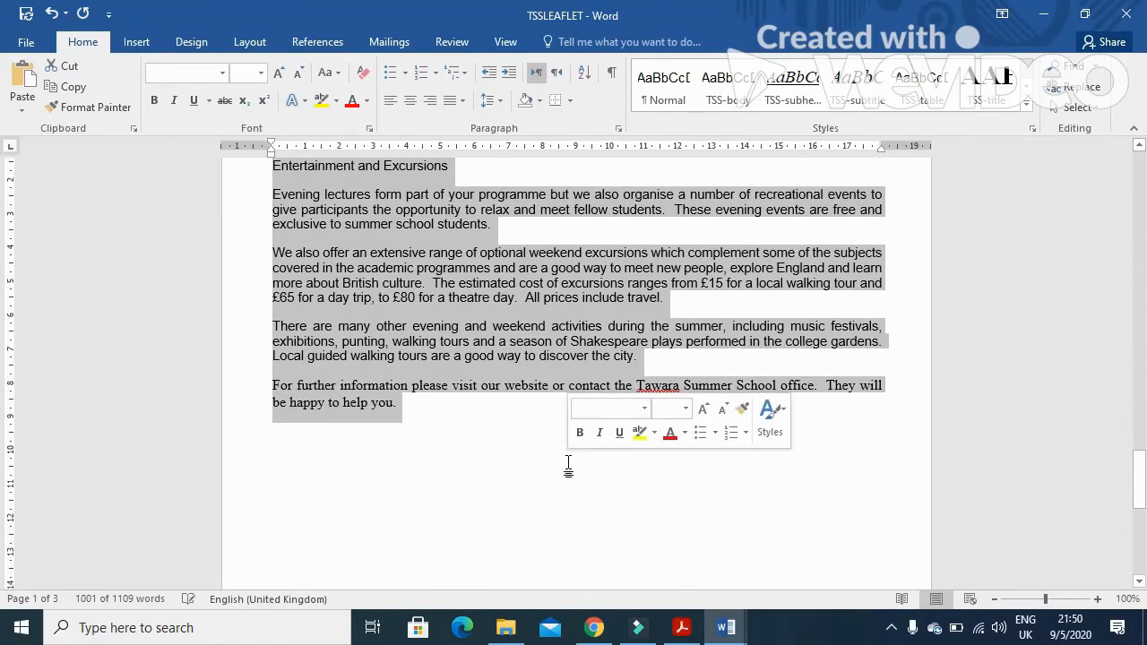
left_click(260, 46)
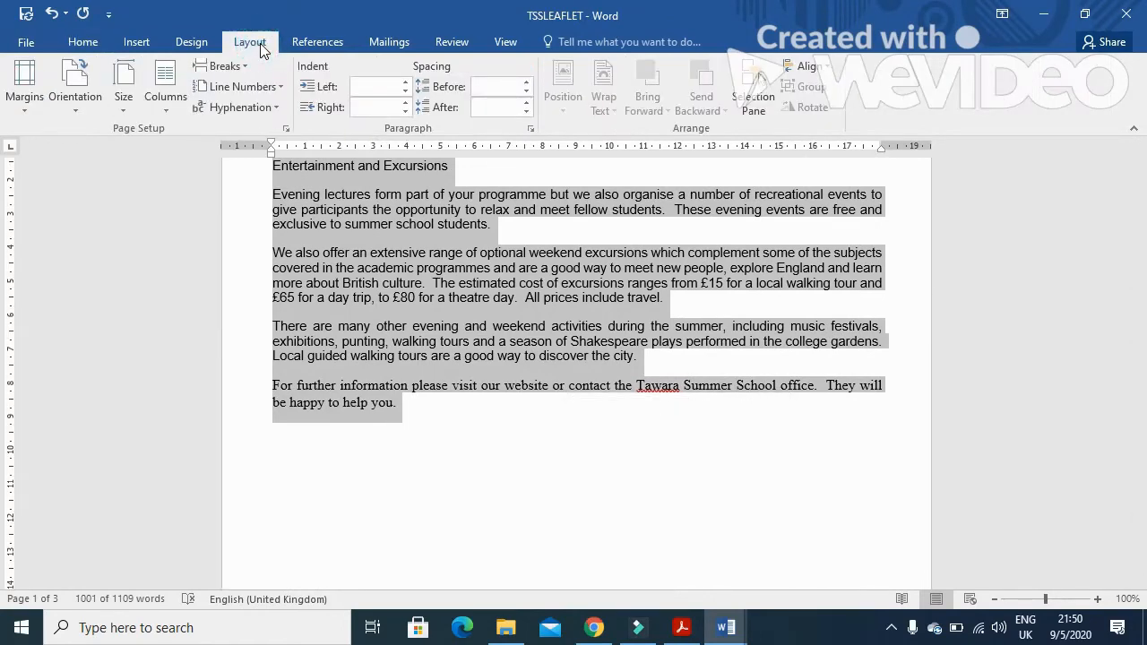
left_click(168, 105)
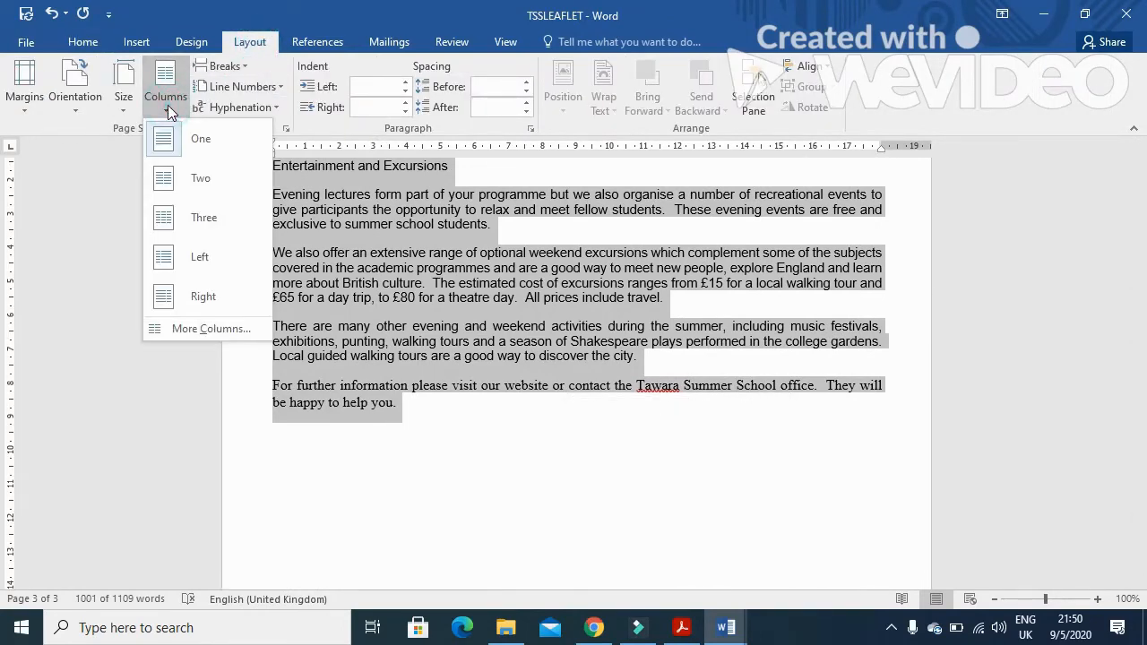
left_click(211, 332)
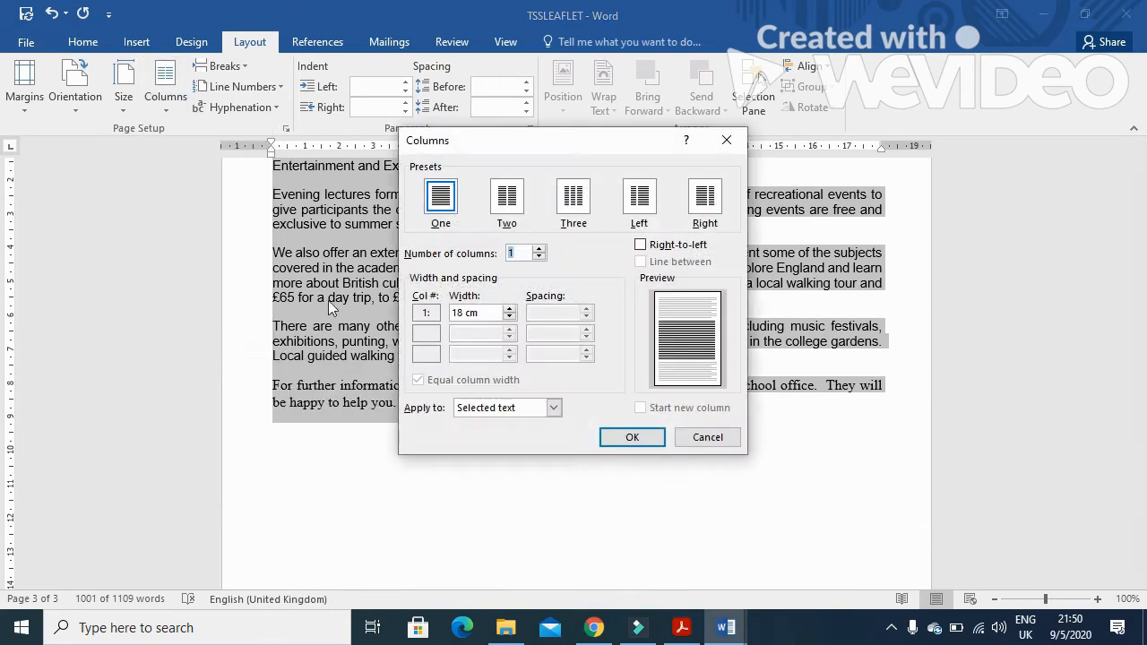
left_click(507, 201)
left_click_drag(549, 316, 539, 314)
key("BackSpace")
key("BackSpace")
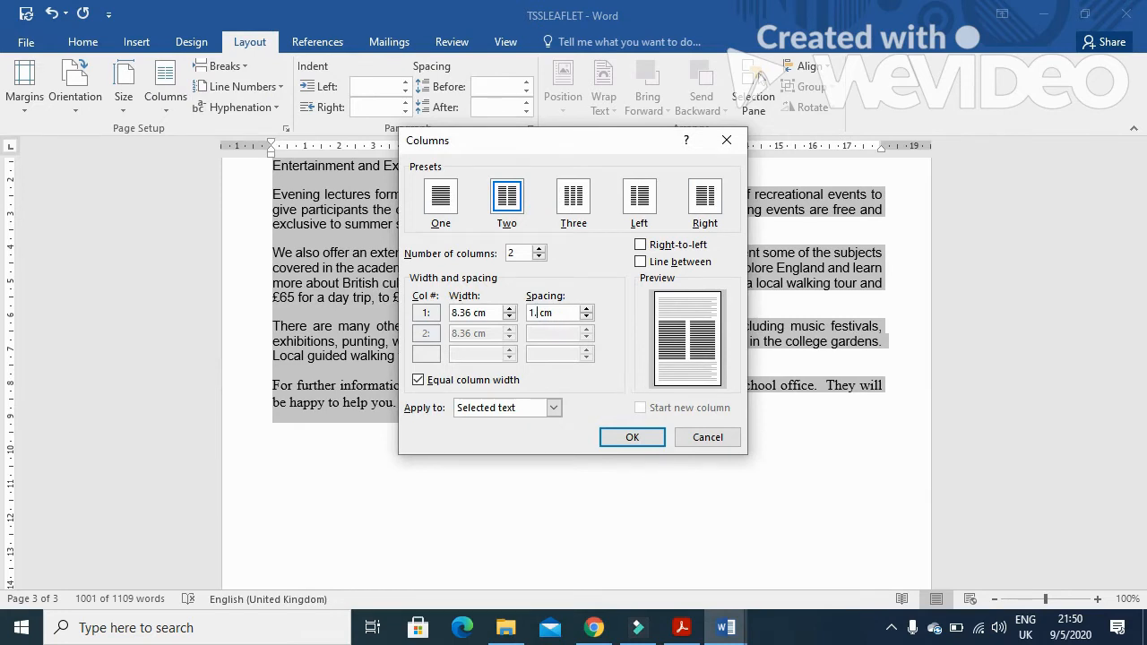
left_click(618, 436)
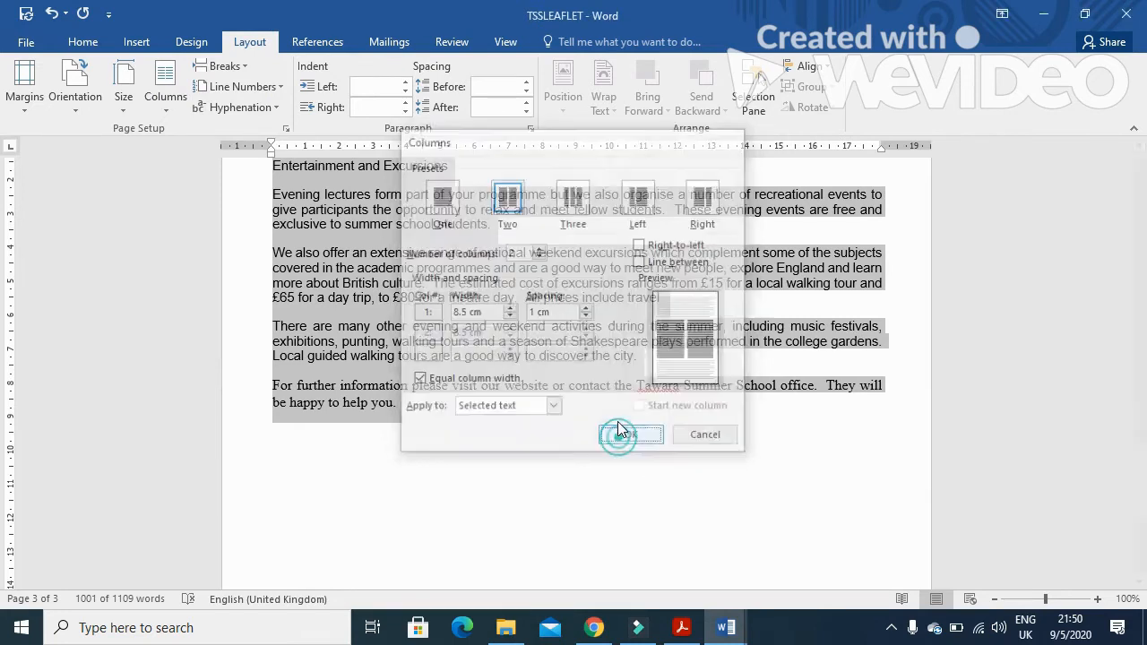
Switch to the question paper and read task 9 about the eight subheadings
key("alt+Tab")
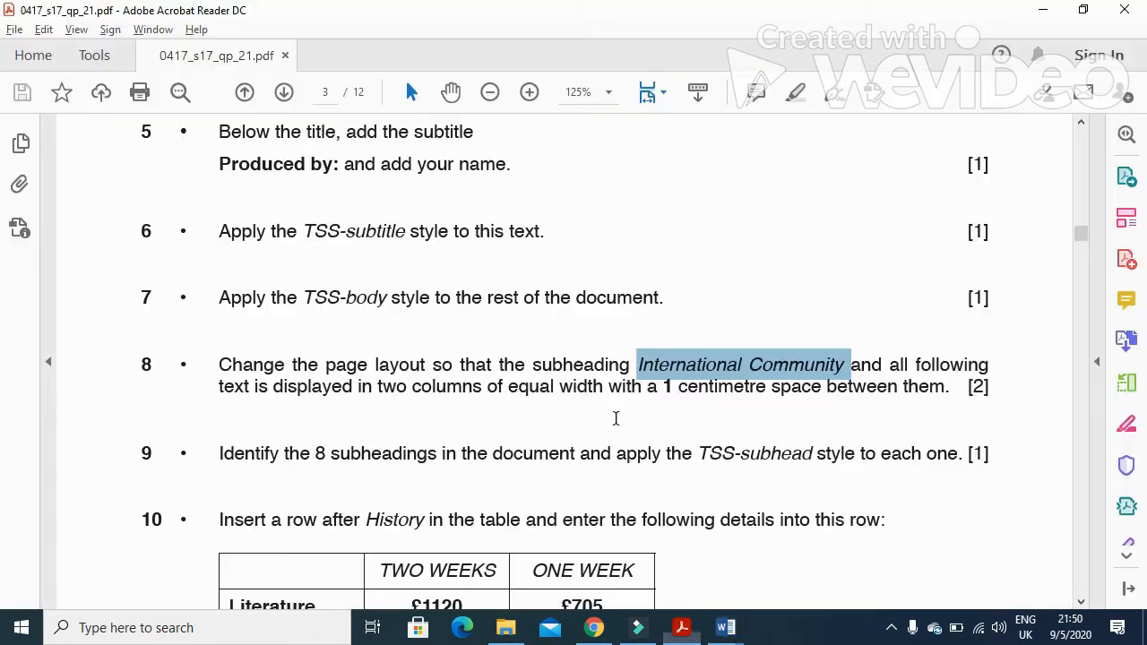
scroll(405, 446, "down", 2)
left_click_drag(215, 372, 343, 374)
left_click_drag(427, 377, 503, 380)
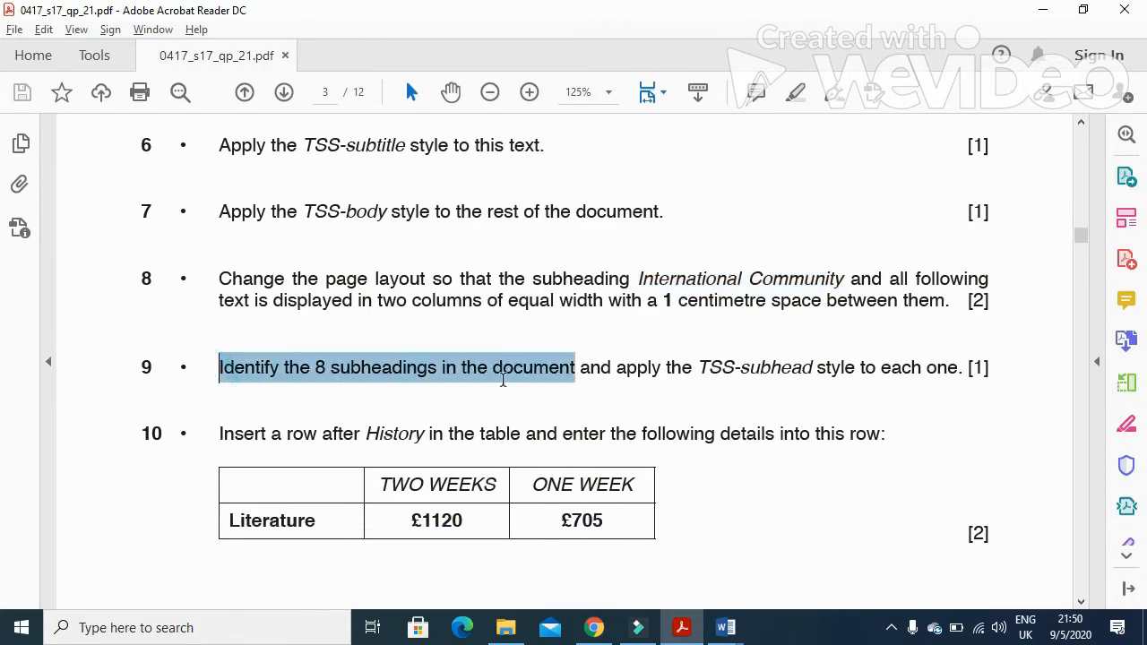
left_click_drag(585, 386, 941, 385)
Select all eight subheadings in the leaflet and apply the TSS-subhead style to them
key("alt+Tab")
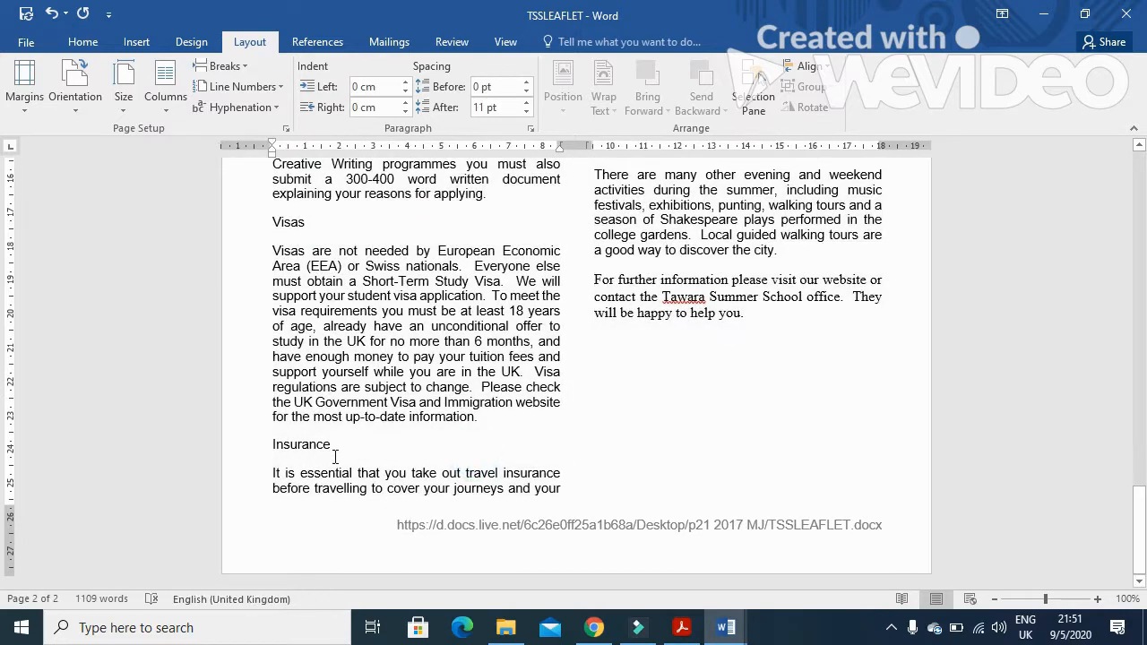
left_click_drag(332, 446, 273, 446)
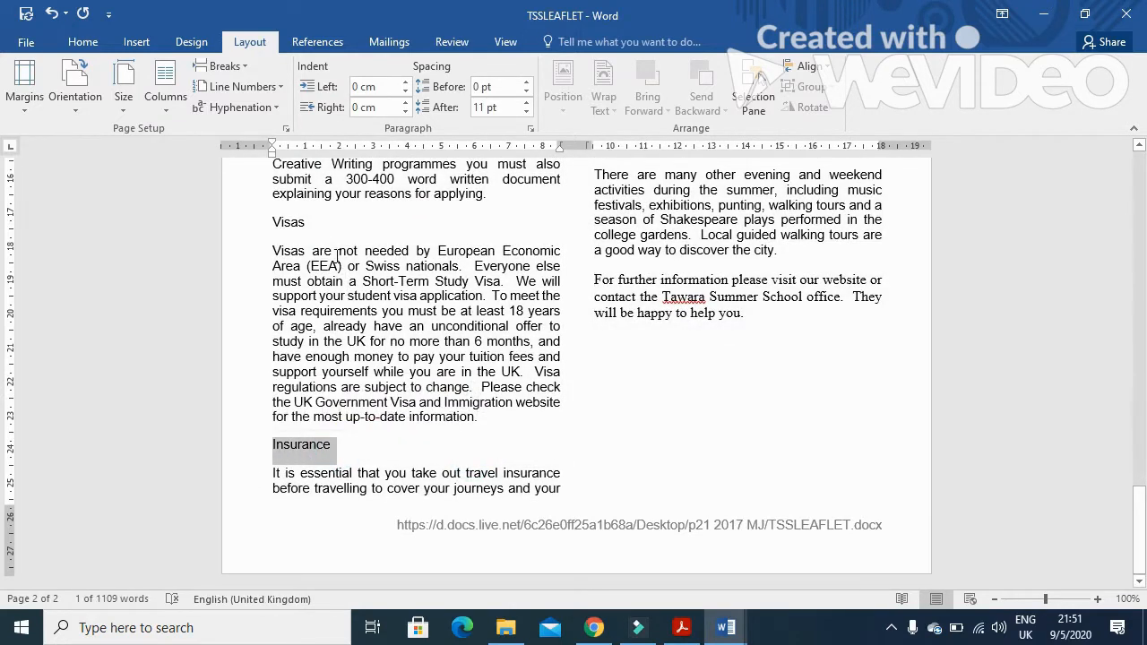
left_click_drag(320, 226, 276, 222)
scroll(300, 271, "up", 5)
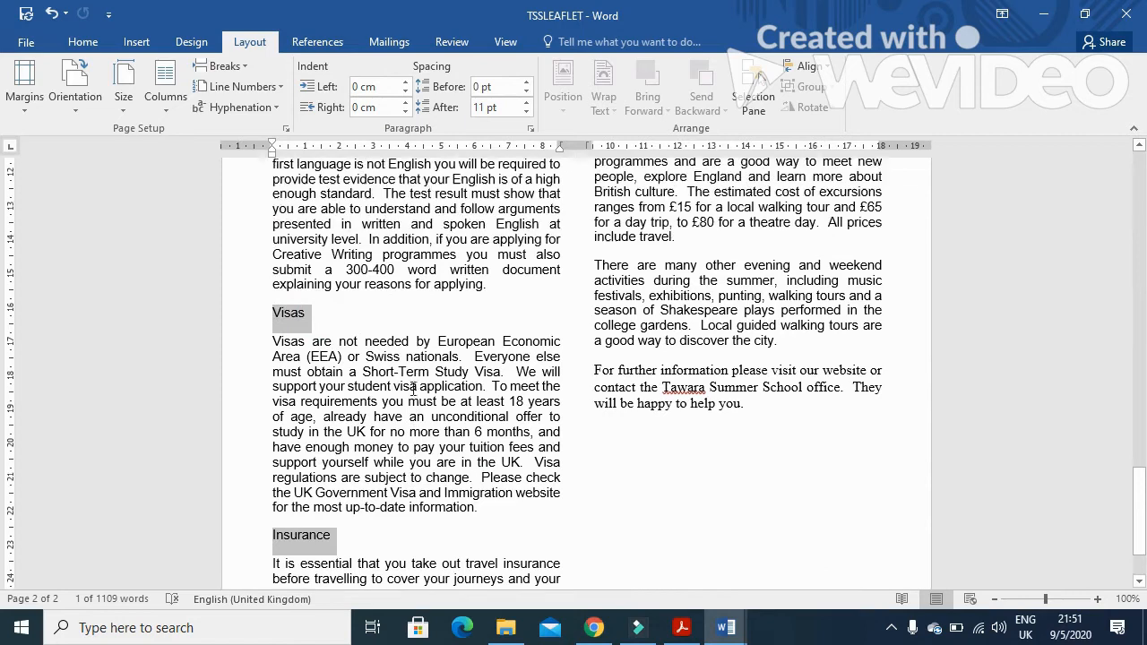
left_click_drag(414, 288, 276, 289)
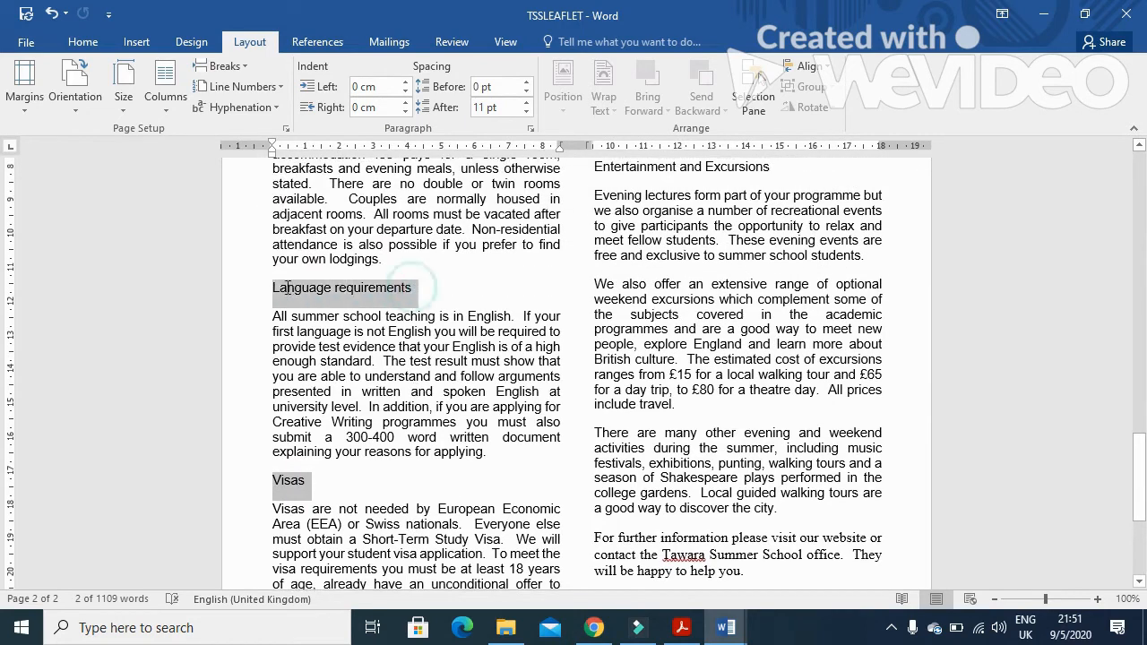
scroll(369, 430, "up", 3)
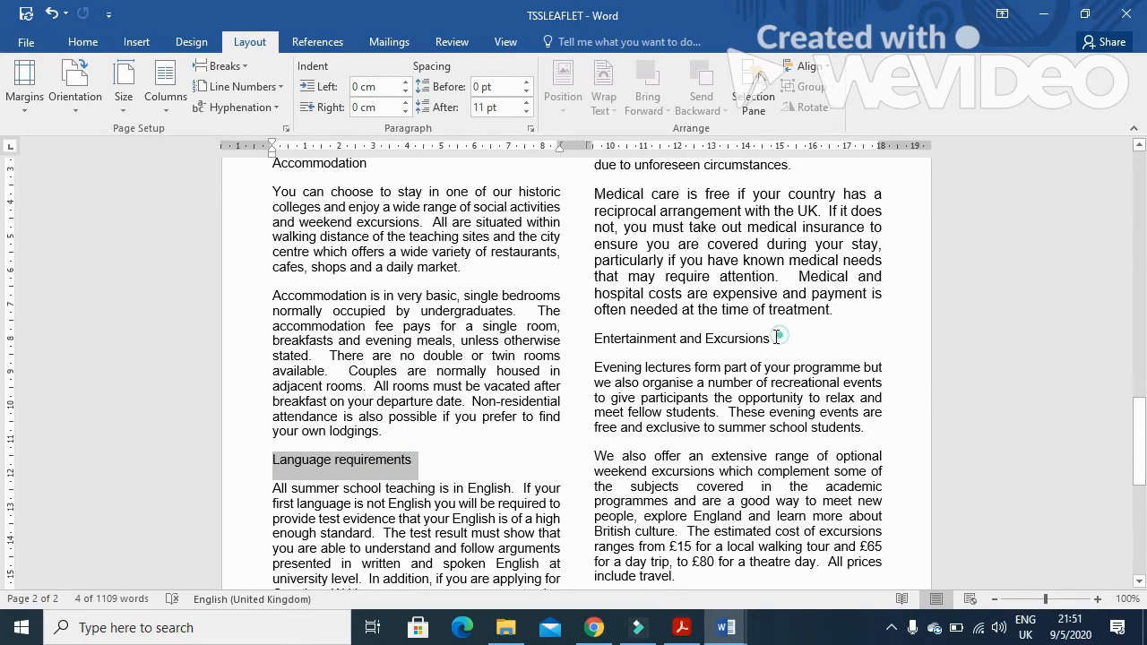
left_click_drag(778, 336, 595, 339)
scroll(510, 430, "up", 3)
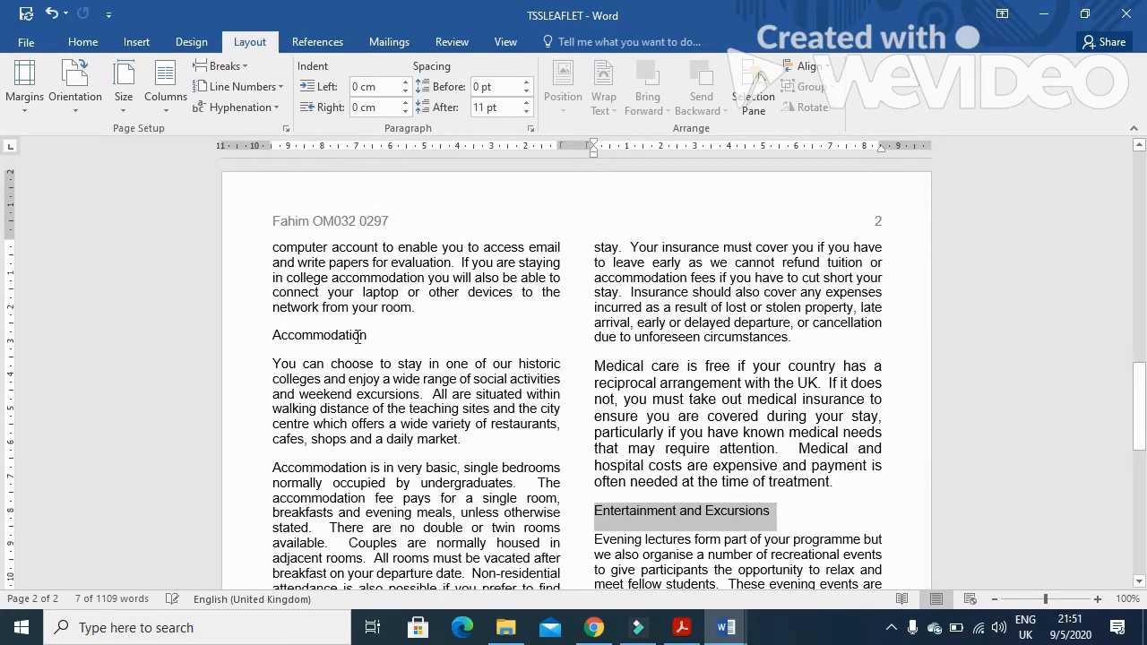
left_click_drag(368, 334, 272, 335)
scroll(526, 493, "up", 5)
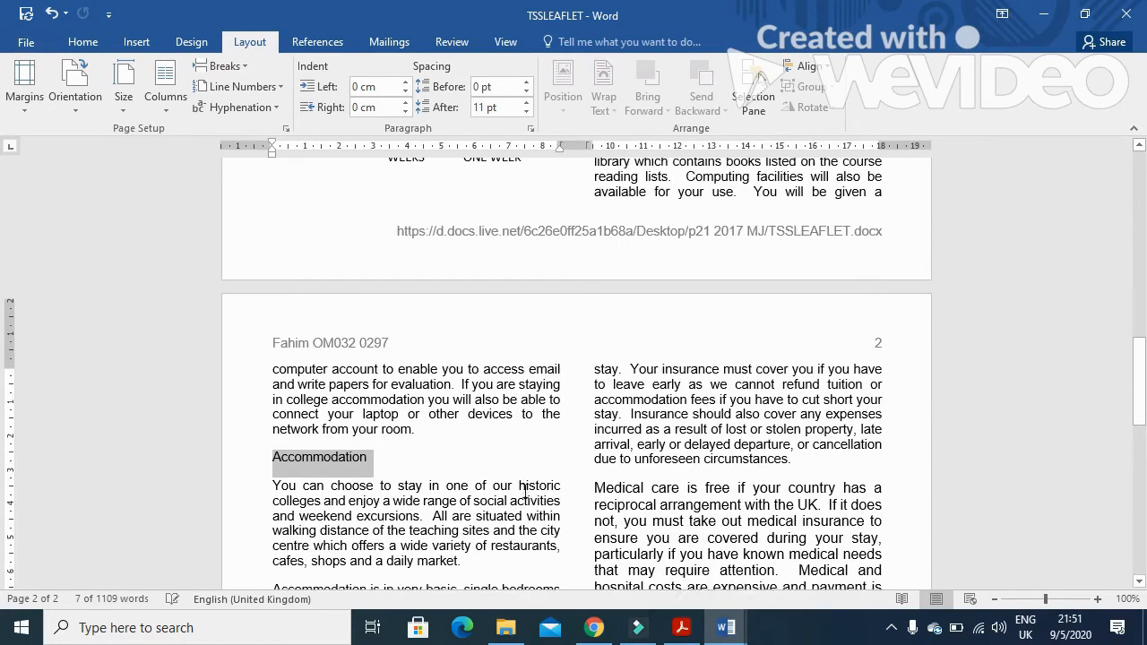
scroll(491, 422, "up", 2)
left_click_drag(661, 287, 594, 288)
scroll(492, 398, "up", 3)
scroll(494, 401, "up", 3)
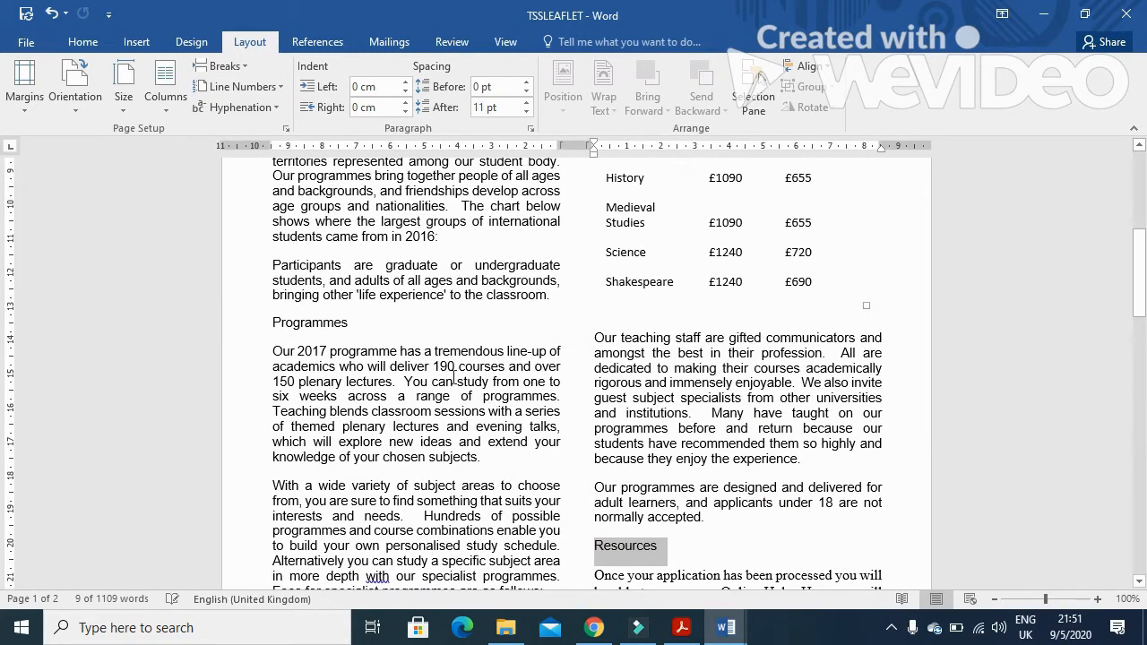
left_click_drag(355, 325, 270, 325)
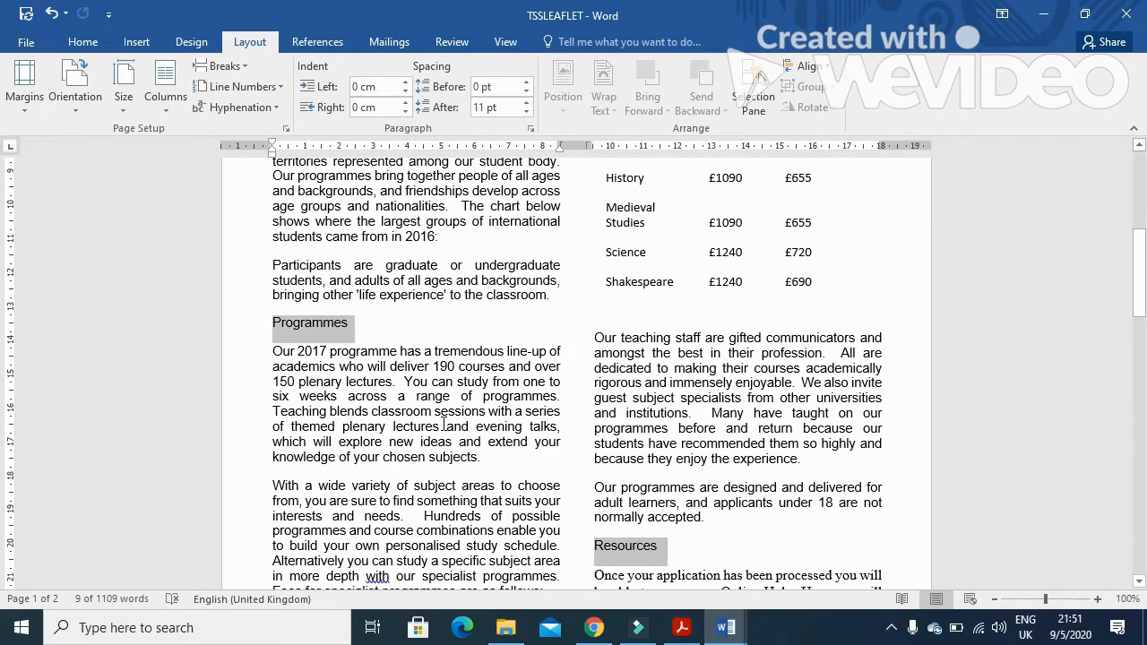
scroll(471, 438, "up", 3)
scroll(470, 437, "up", 2)
left_click_drag(416, 323, 272, 321)
left_click(85, 44)
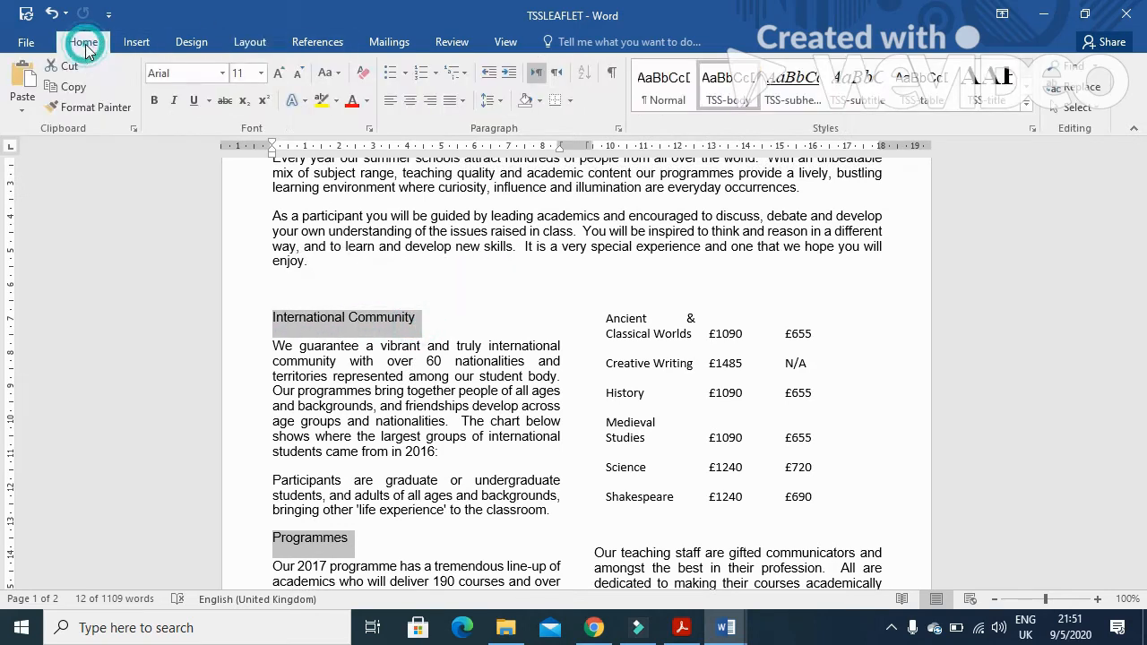
left_click(806, 99)
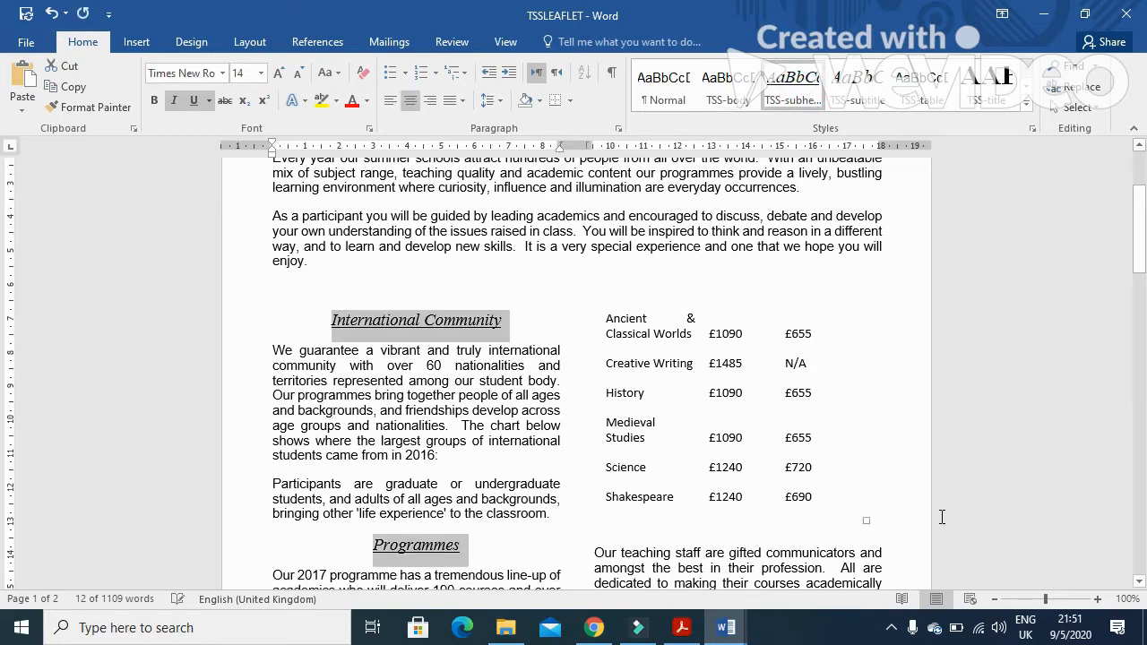
Read task 10 in the question paper about inserting a row after History
key("alt+Tab")
left_click_drag(222, 435, 878, 440)
left_click(726, 628)
Insert a new table row below the History row in the fees table
left_click(614, 393)
left_click(655, 392)
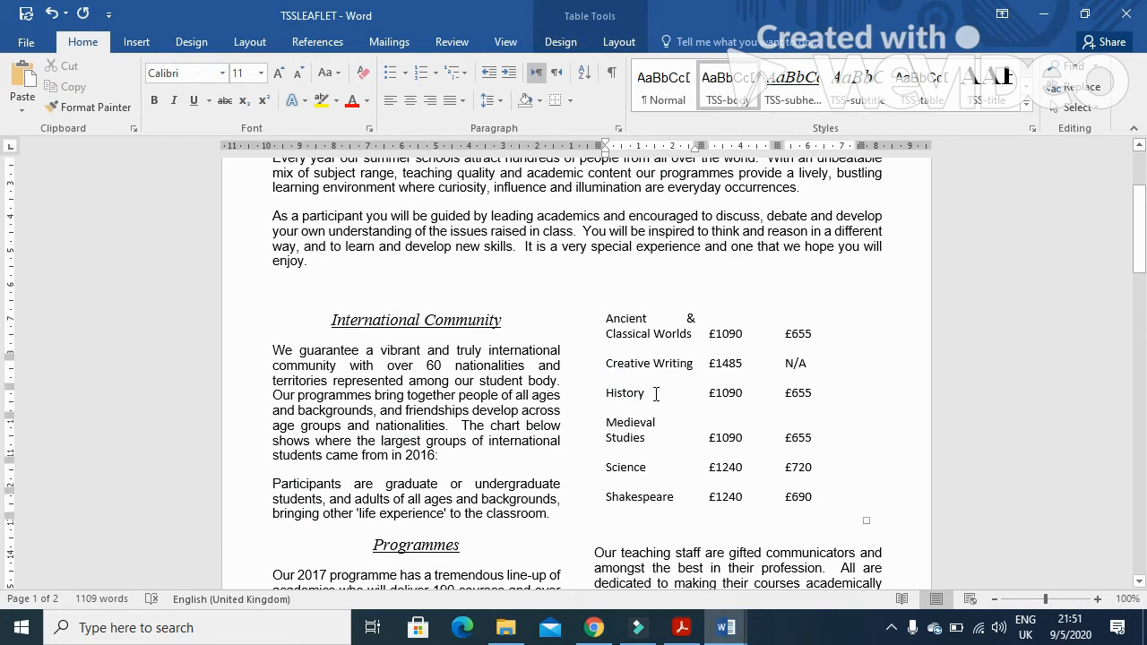
right_click(655, 393)
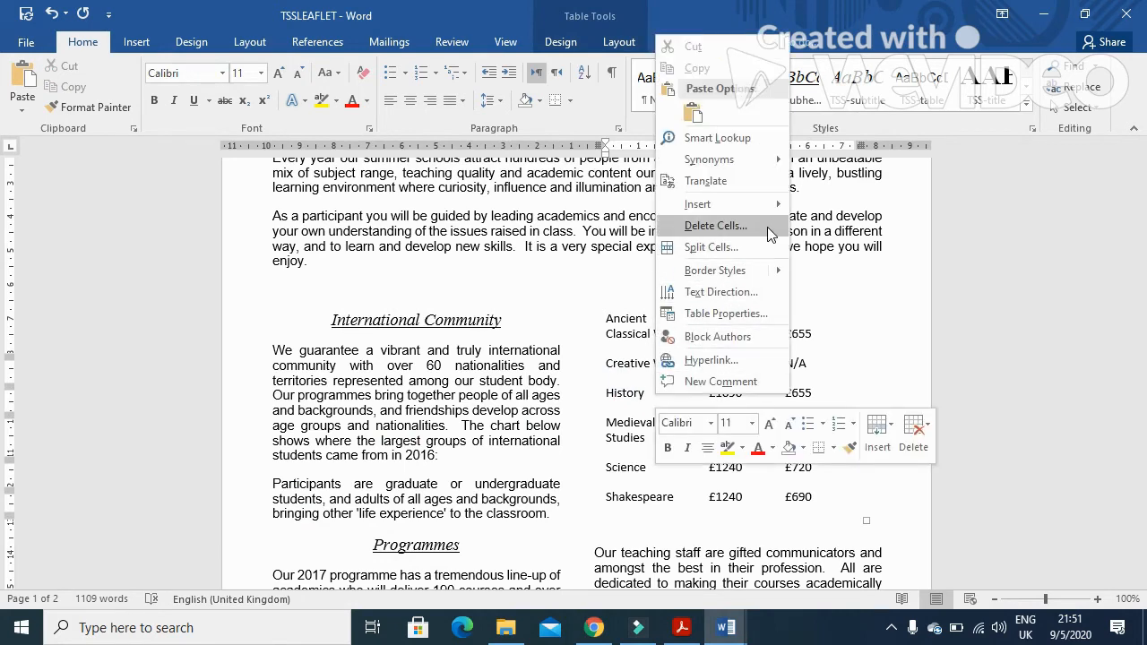
mouse_move(762, 205)
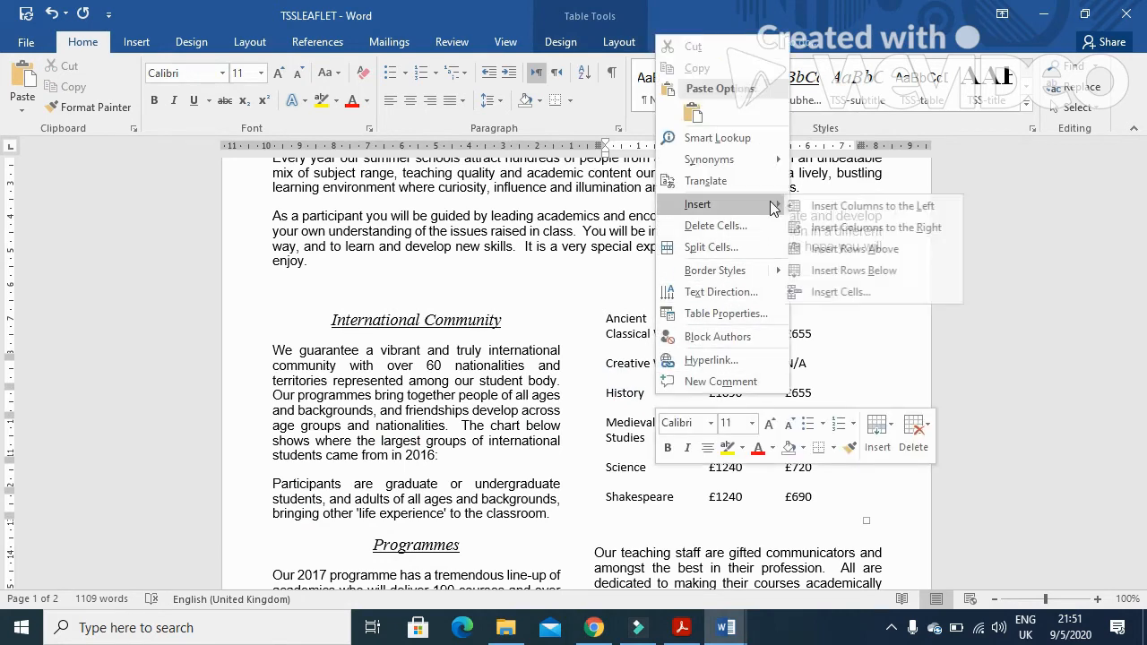
left_click(860, 270)
left_click(672, 443)
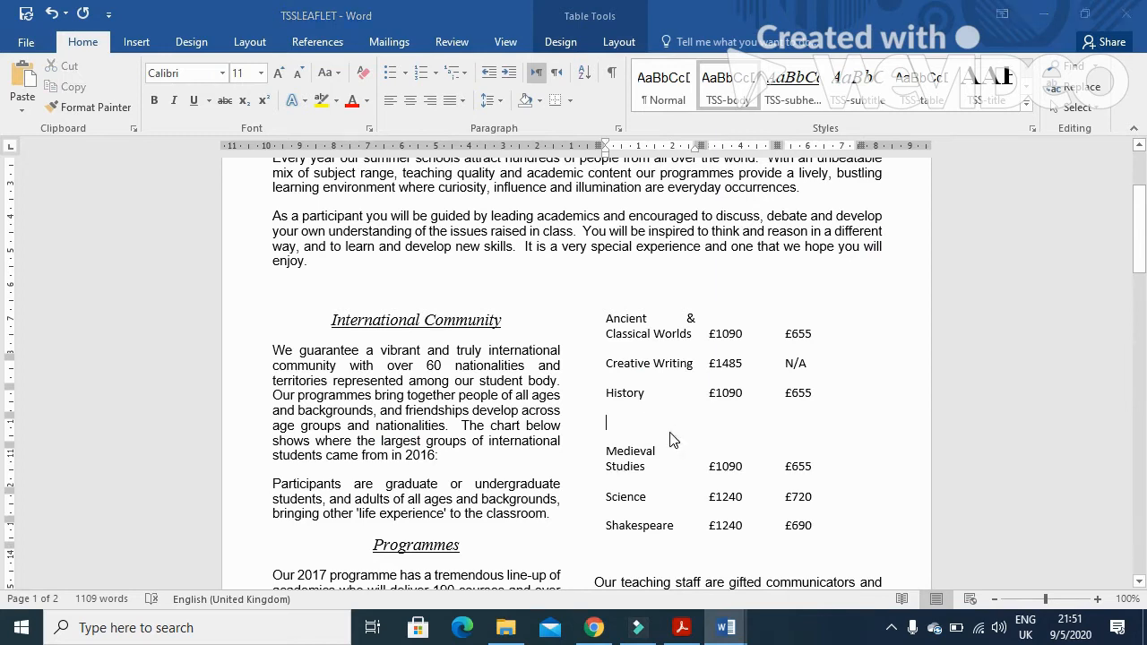
Copy Literature from the question paper and paste it into the new row's first cell
key("alt+Tab")
left_click_drag(318, 520, 228, 520)
key("ctrl+c")
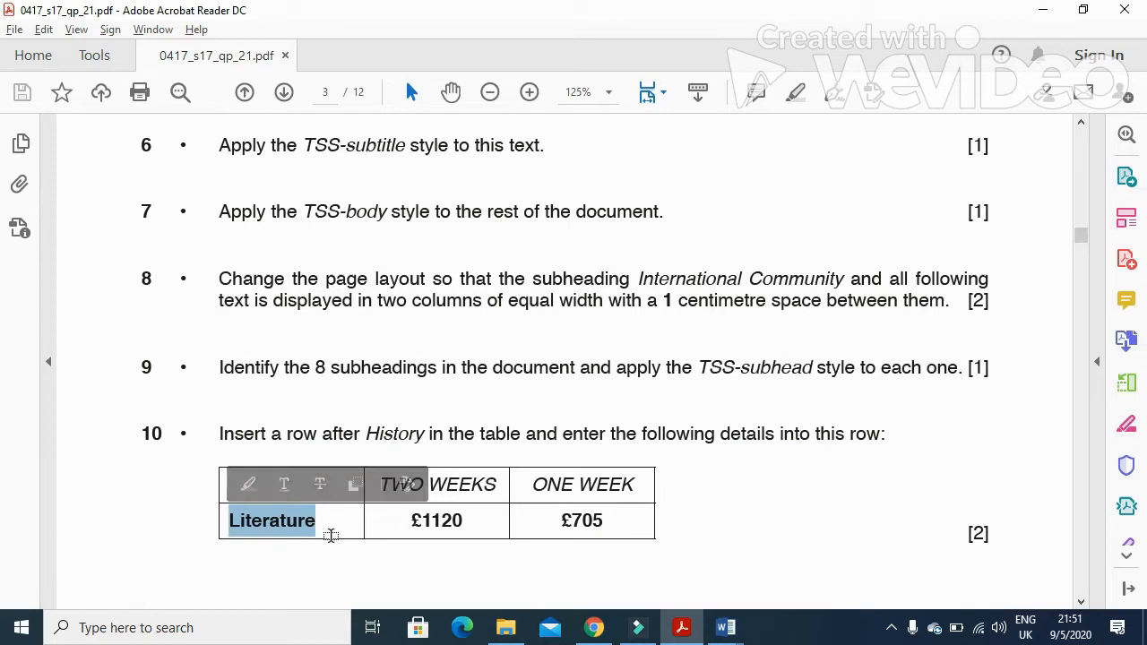
key("alt+Tab")
key("ctrl+v")
Enter 1120 and 705 in the Literature row's two fee cells
left_click(735, 427)
key("alt+Tab")
key("alt+Tab")
type("11")
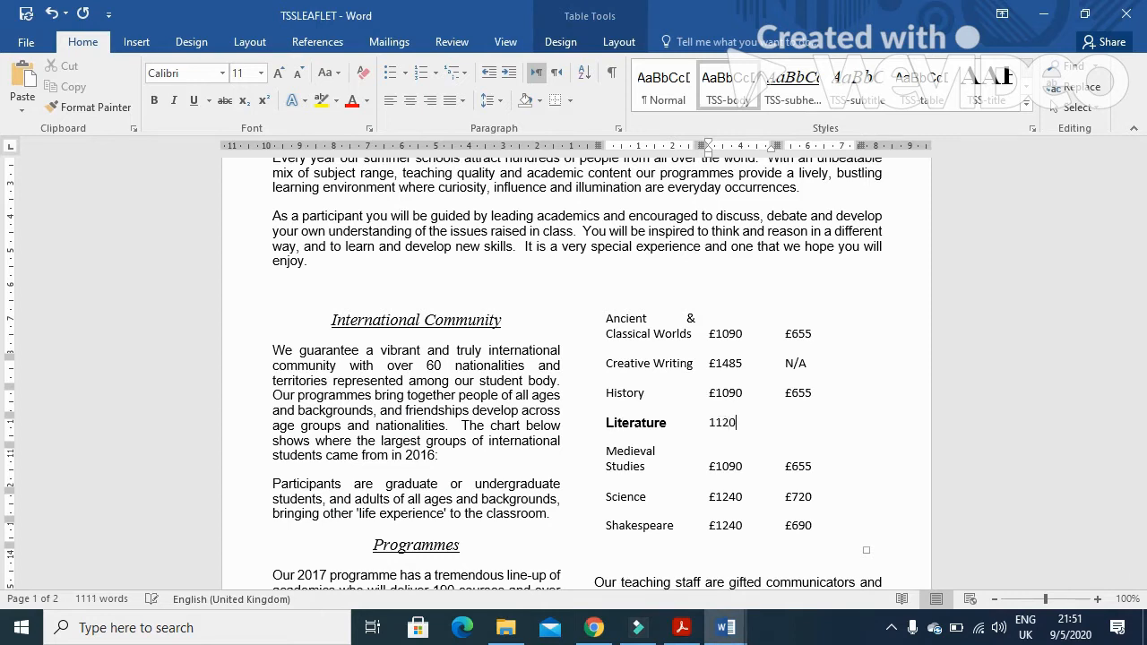
key("alt+Tab")
key("alt+Tab")
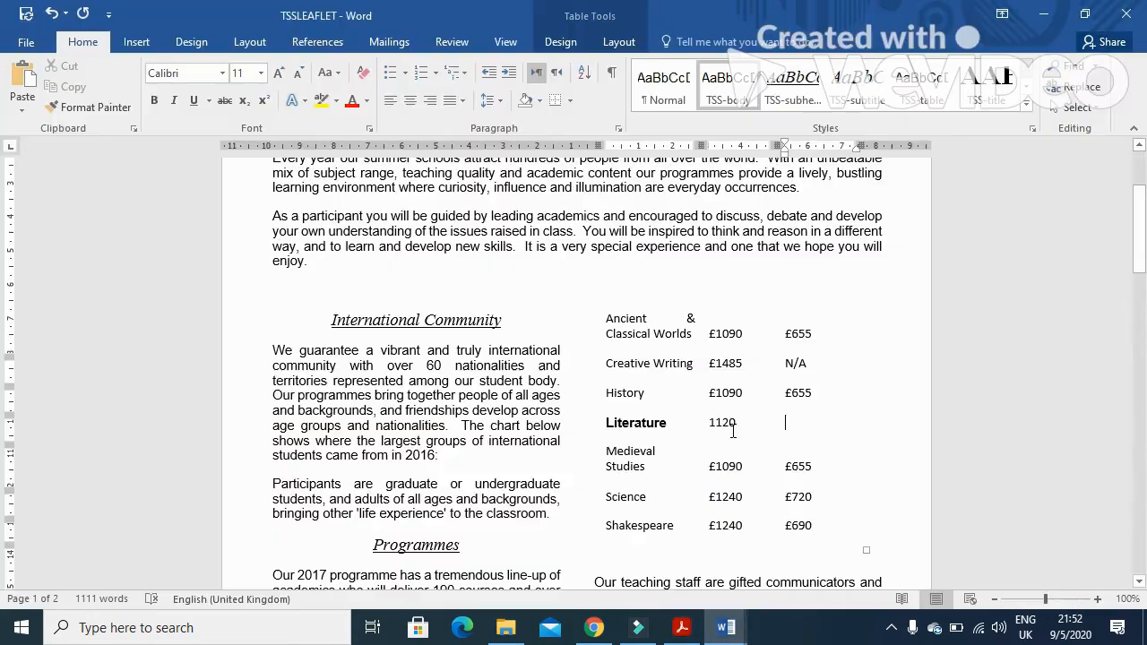
key("Tab")
type("70")
Copy the £ sign and add it in front of both Literature fees
left_click_drag(710, 395, 716, 395)
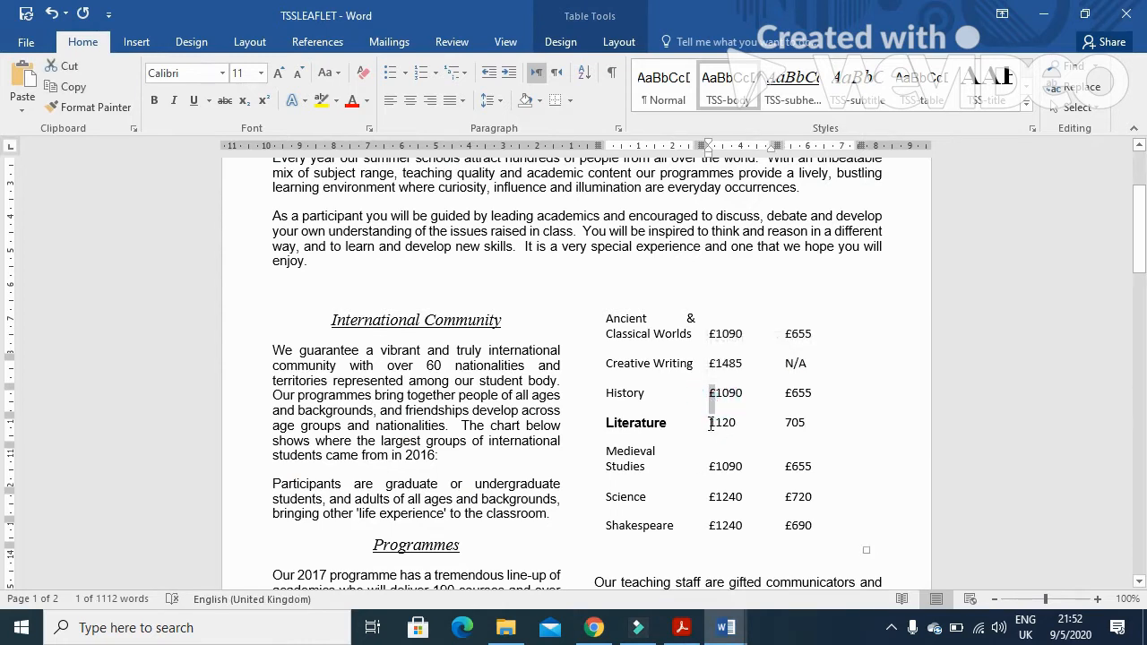
left_click(710, 424)
key("ctrl+v")
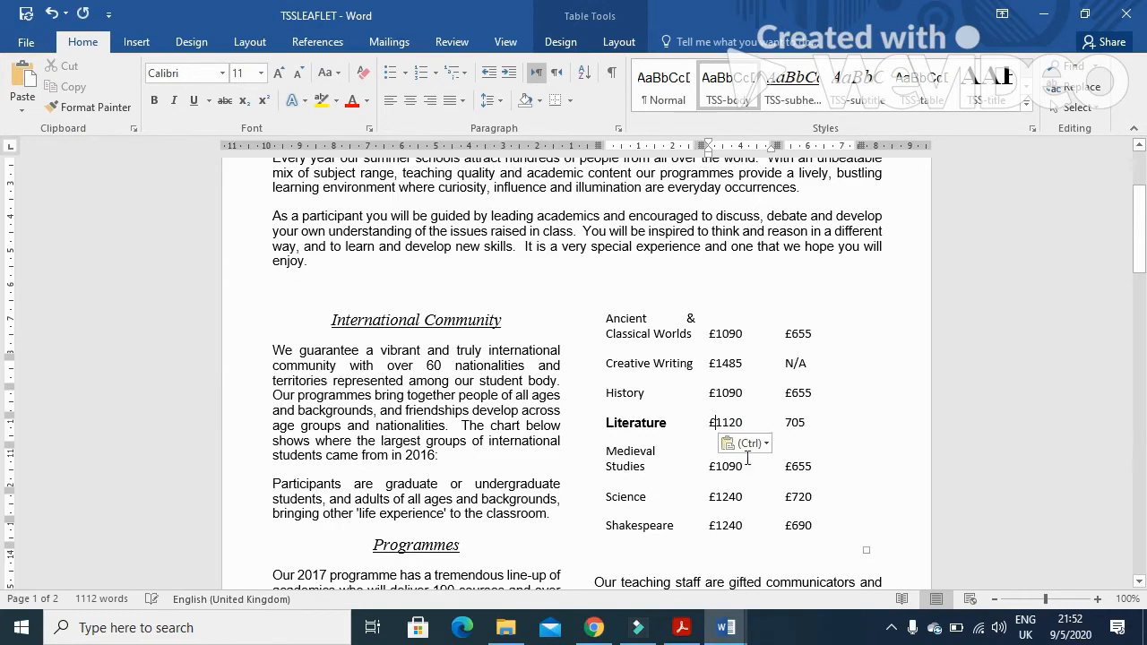
left_click(783, 423)
left_click(785, 426)
left_click(785, 423)
key("ctrl+v")
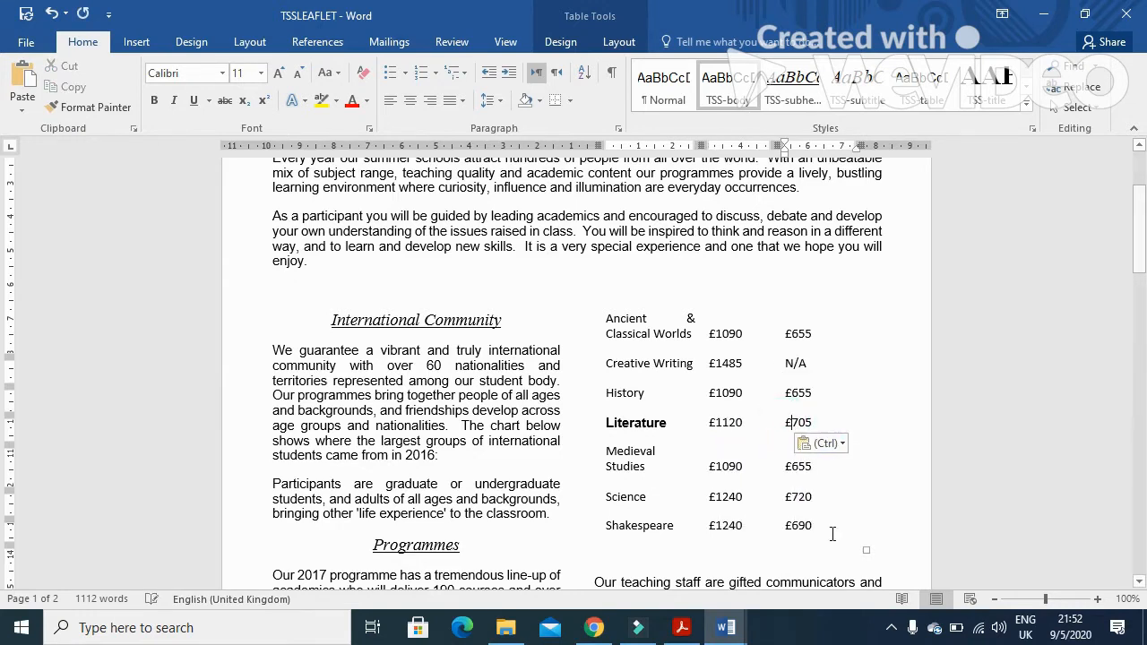
Switch to the question paper and read task 11 on formatting the table's first row
left_click(681, 627)
scroll(449, 537, "down", 4)
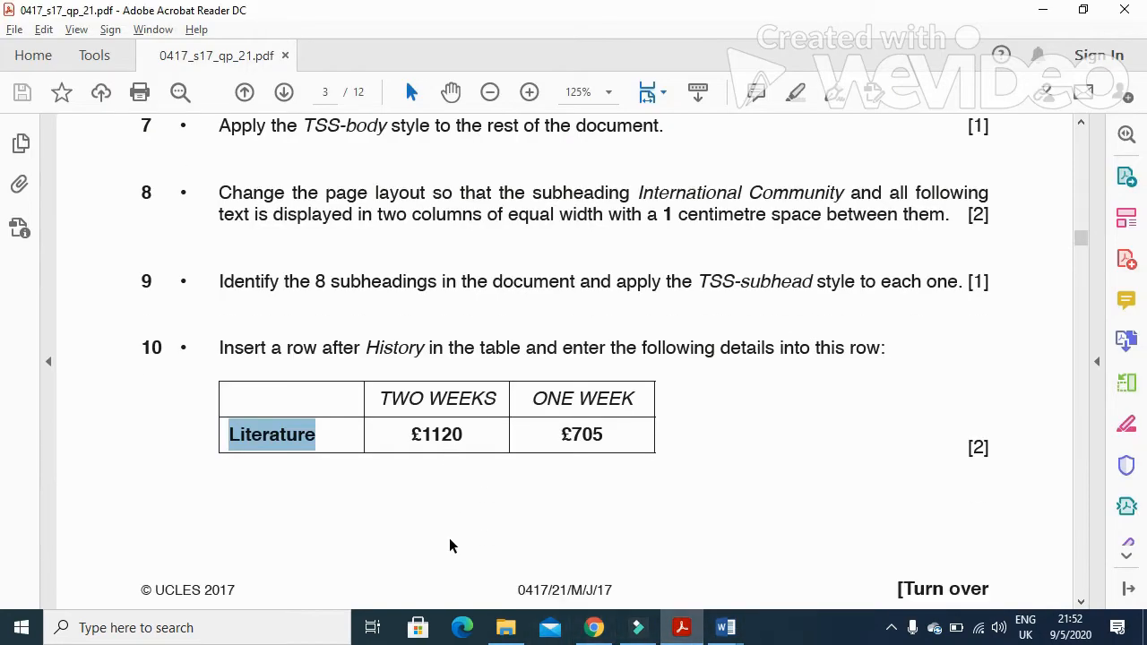
scroll(449, 538, "down", 6)
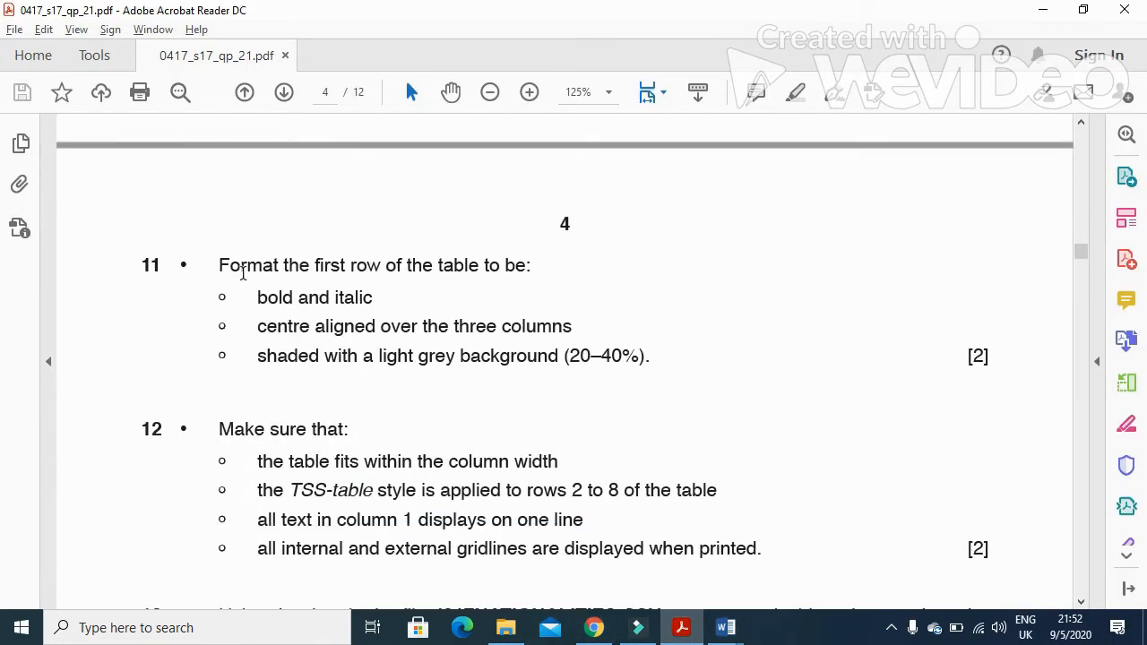
left_click_drag(221, 269, 531, 269)
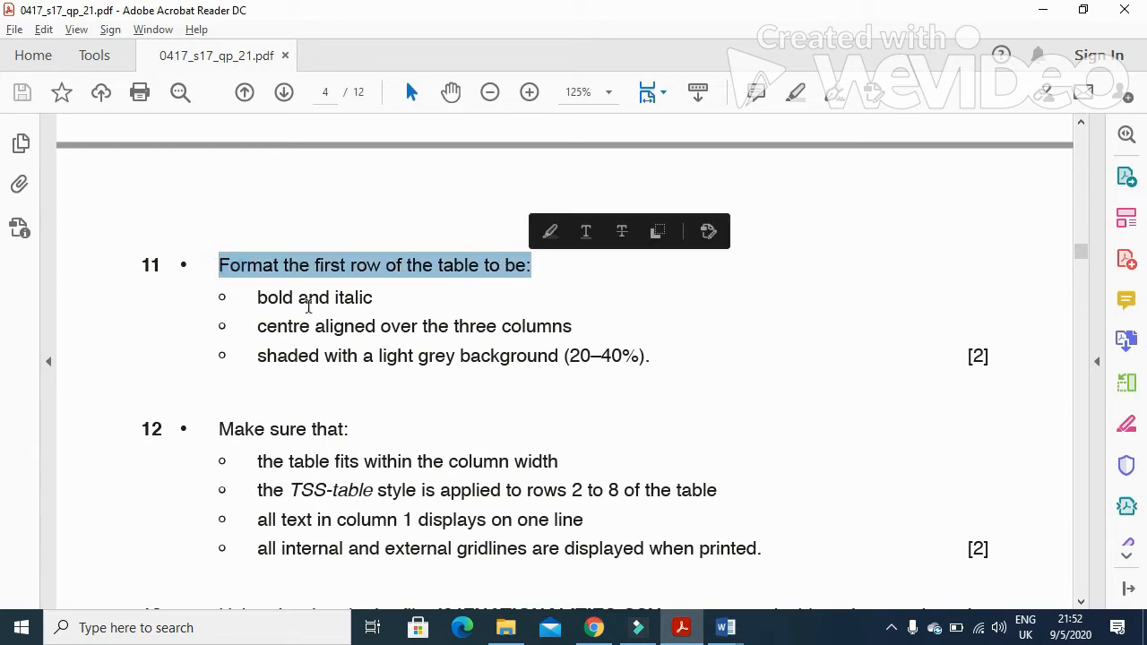
left_click_drag(258, 328, 562, 341)
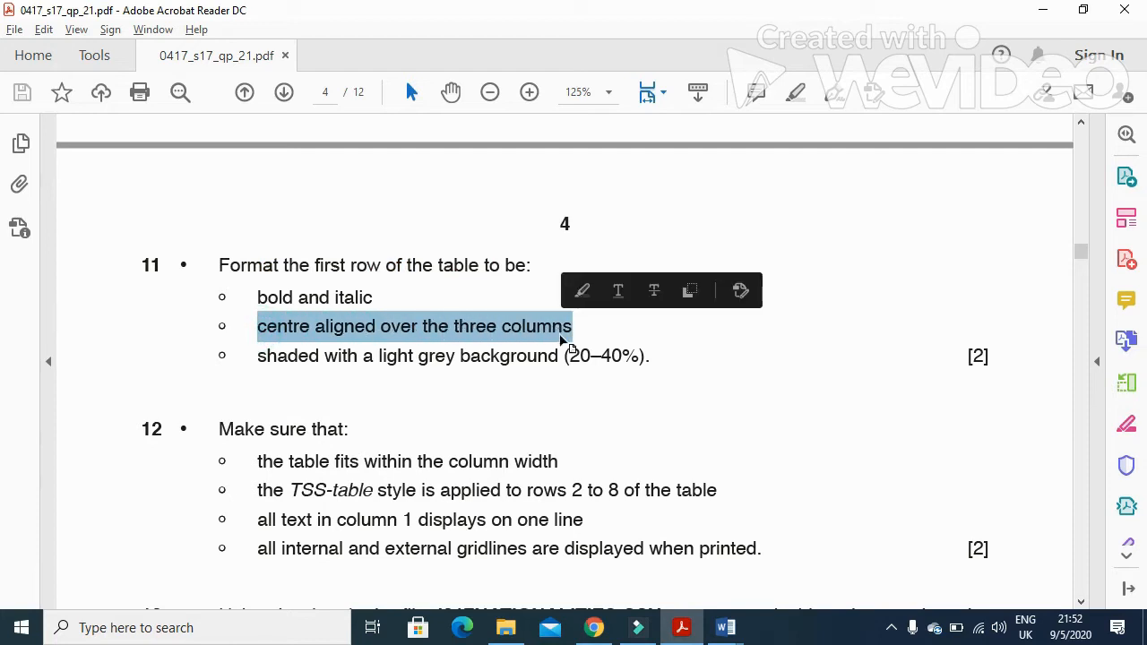
Merge the three cells of the fees table's first row into one
key("alt+Tab")
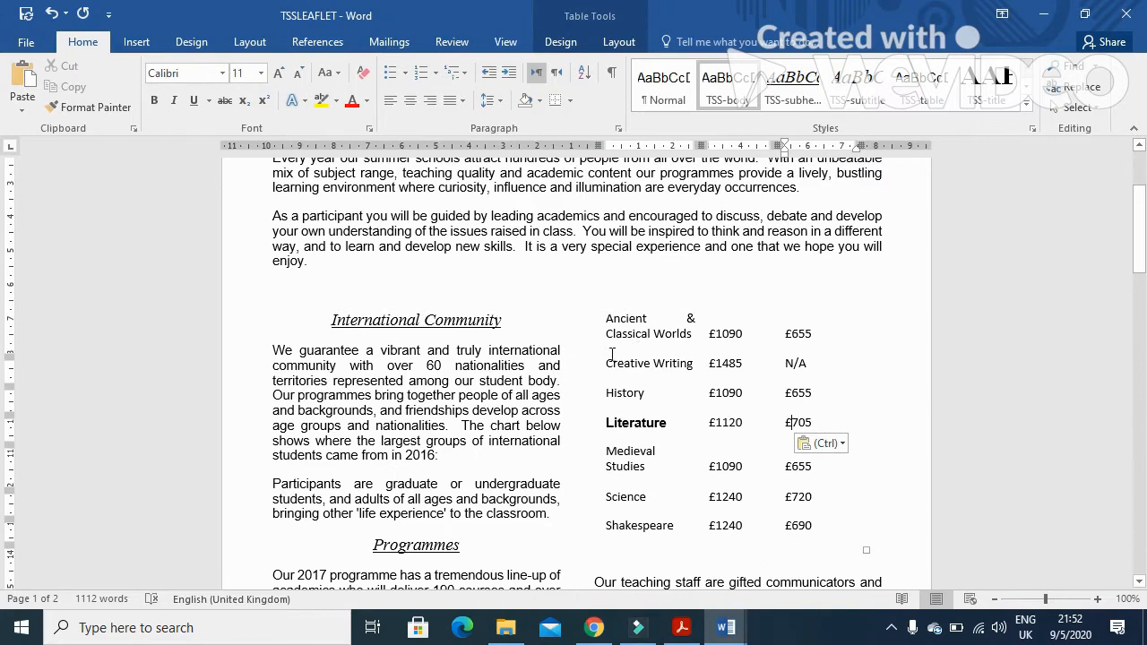
scroll(541, 492, "down", 12)
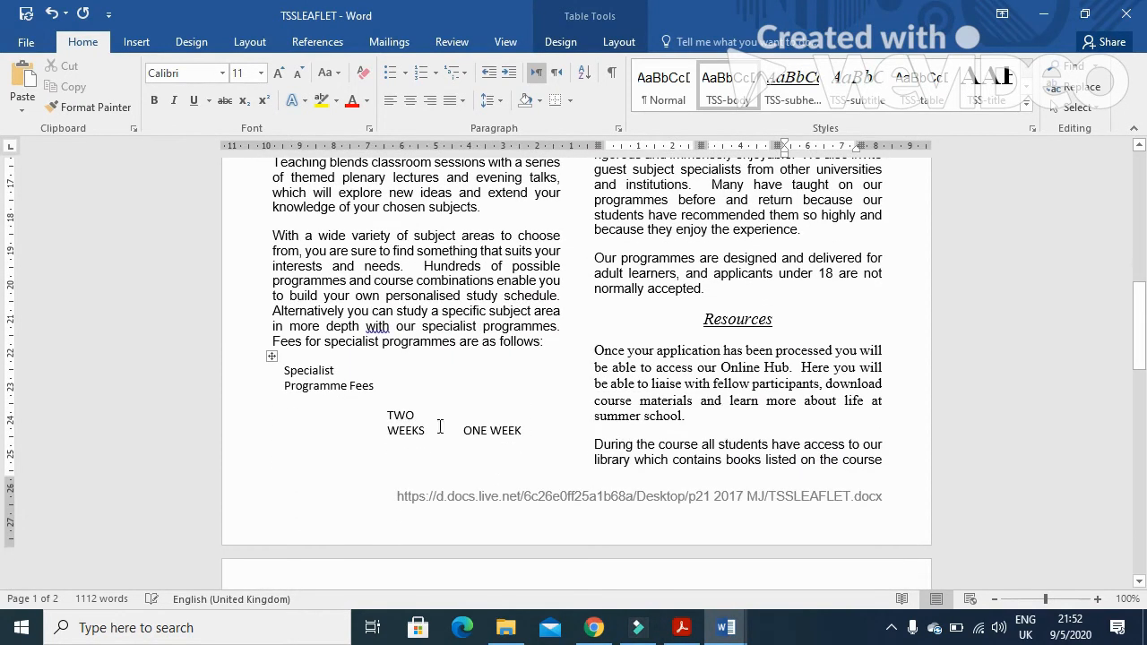
left_click(536, 375)
triple_click(315, 376)
left_click(291, 382)
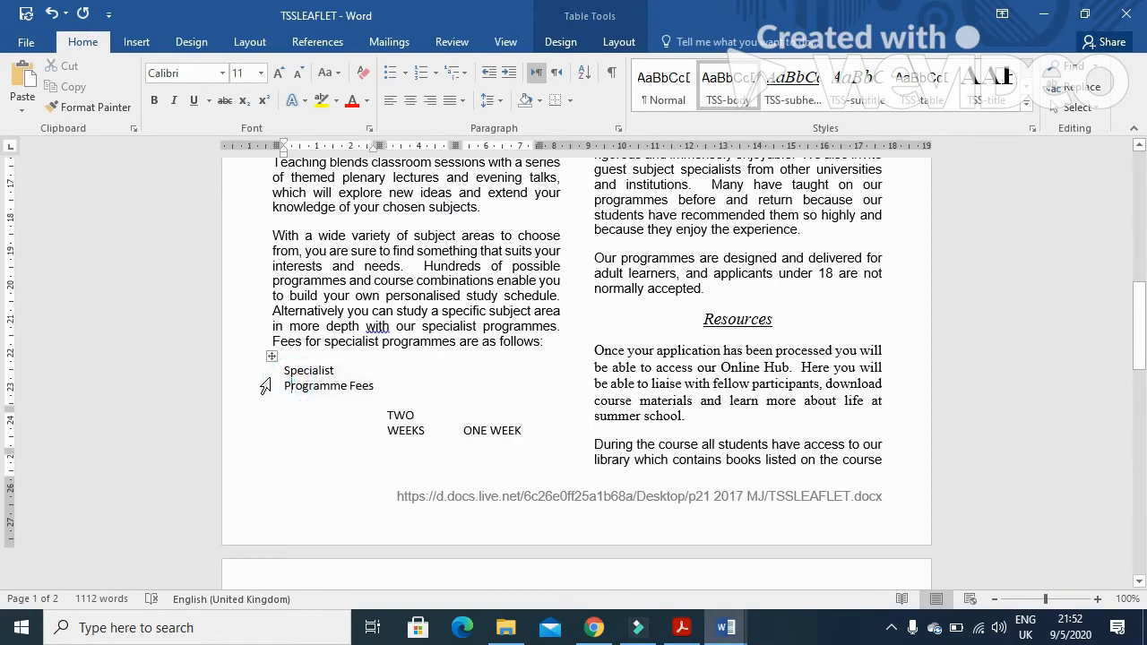
left_click(252, 382)
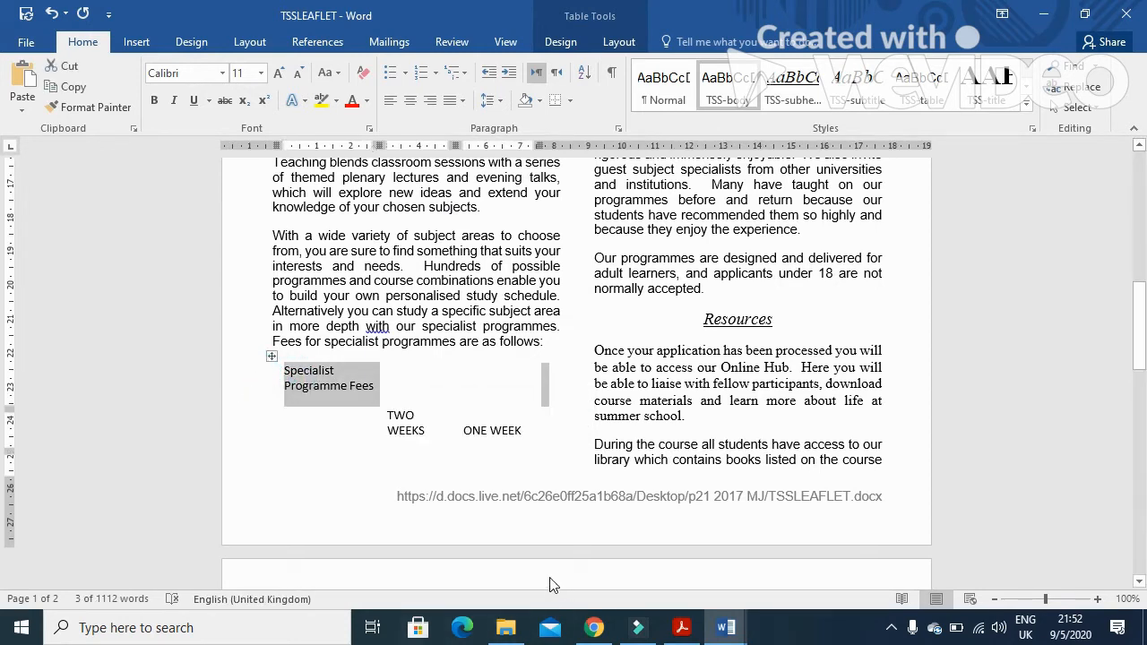
right_click(365, 374)
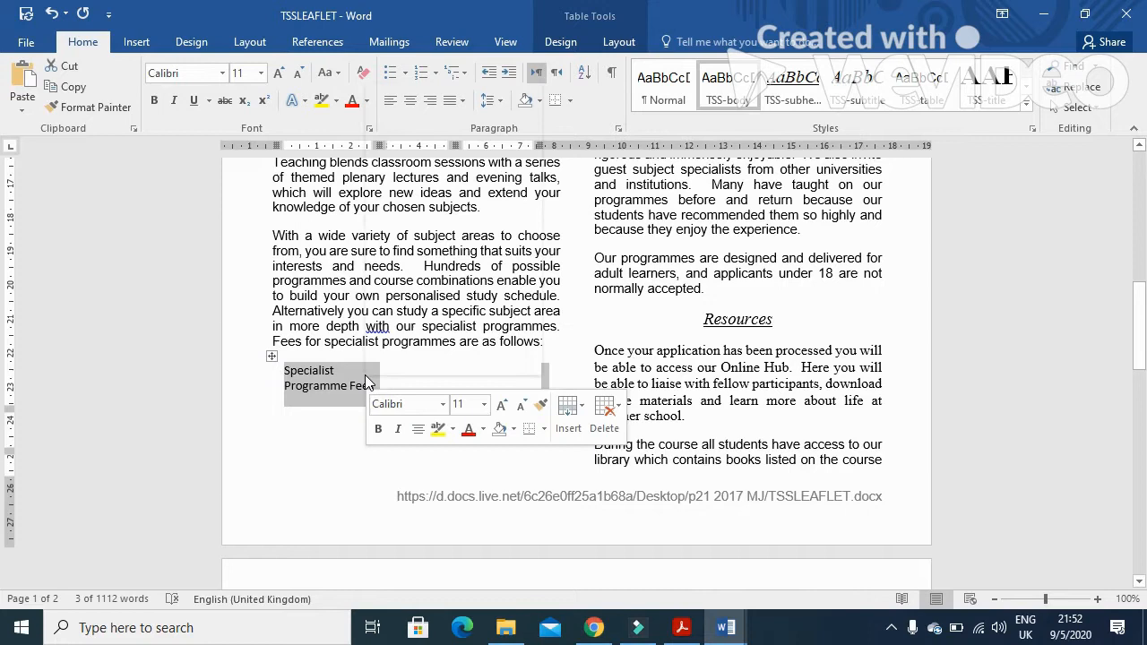
left_click(424, 230)
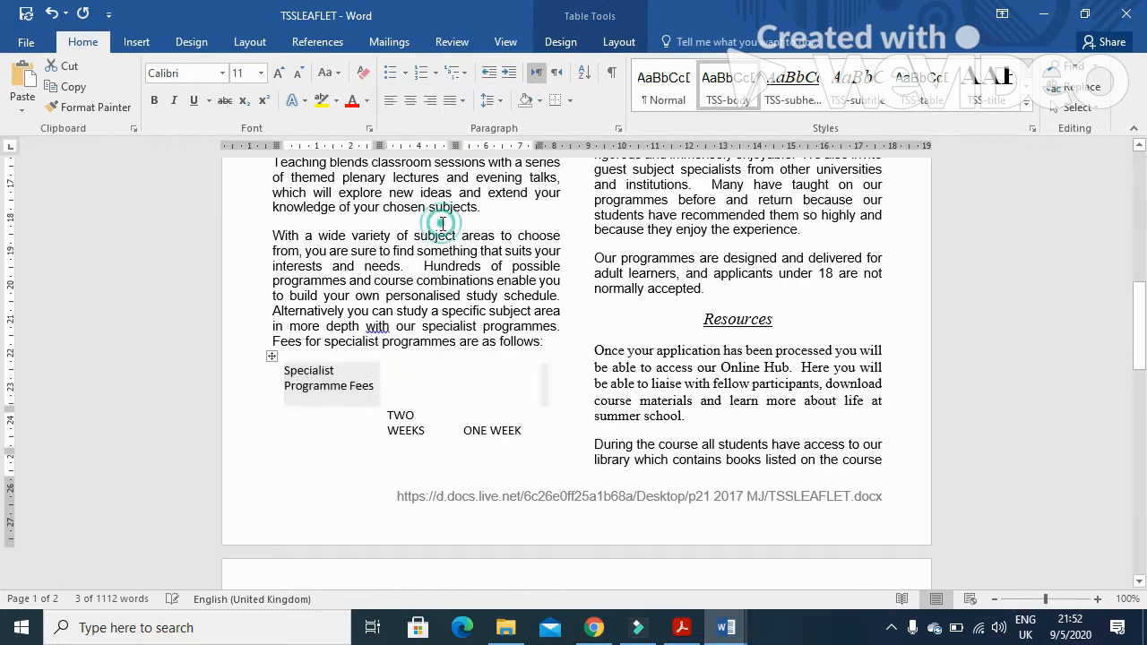
key("alt+Tab")
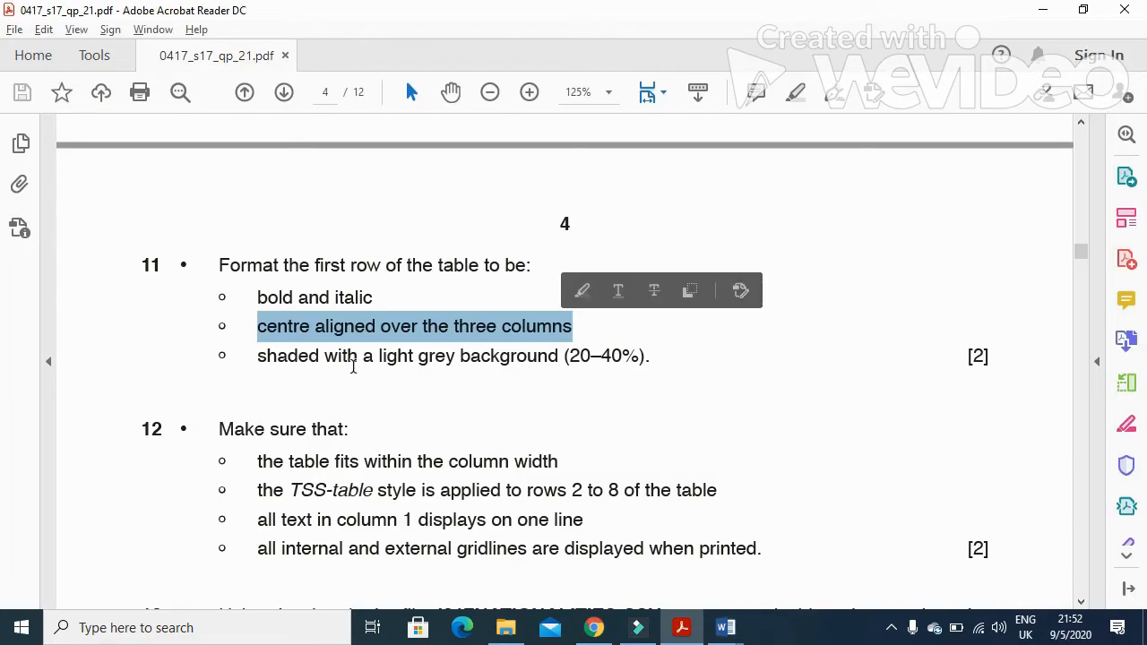
key("alt+Tab")
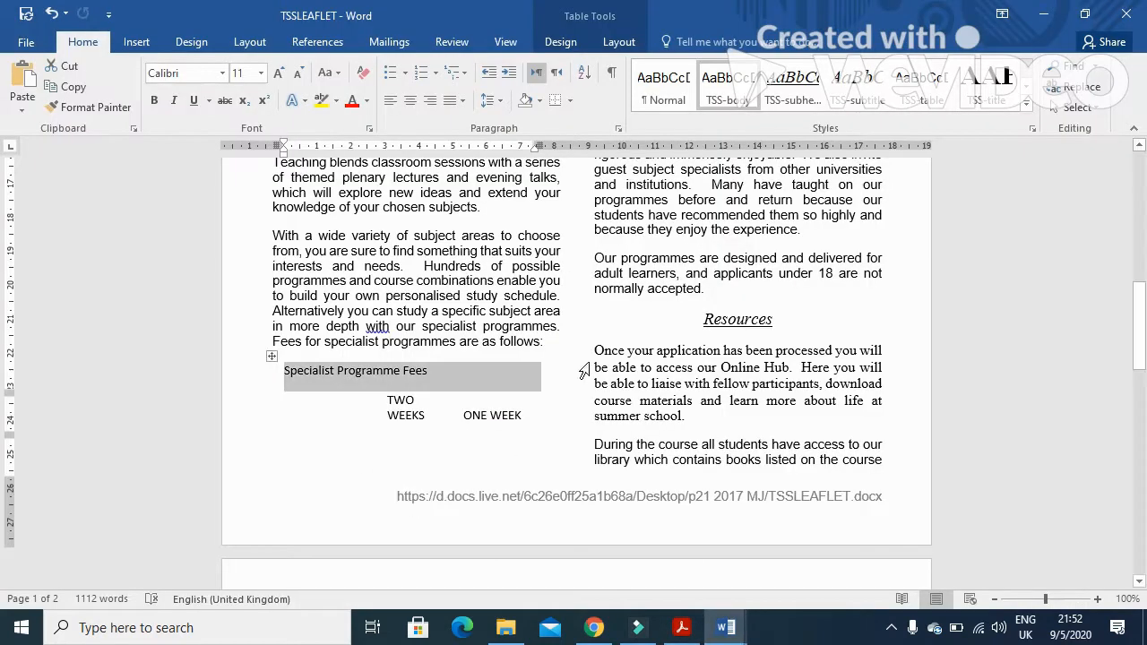
Make the Specialist Programme Fees heading row bold and italic
left_click(161, 108)
left_click(176, 102)
key("alt+Tab")
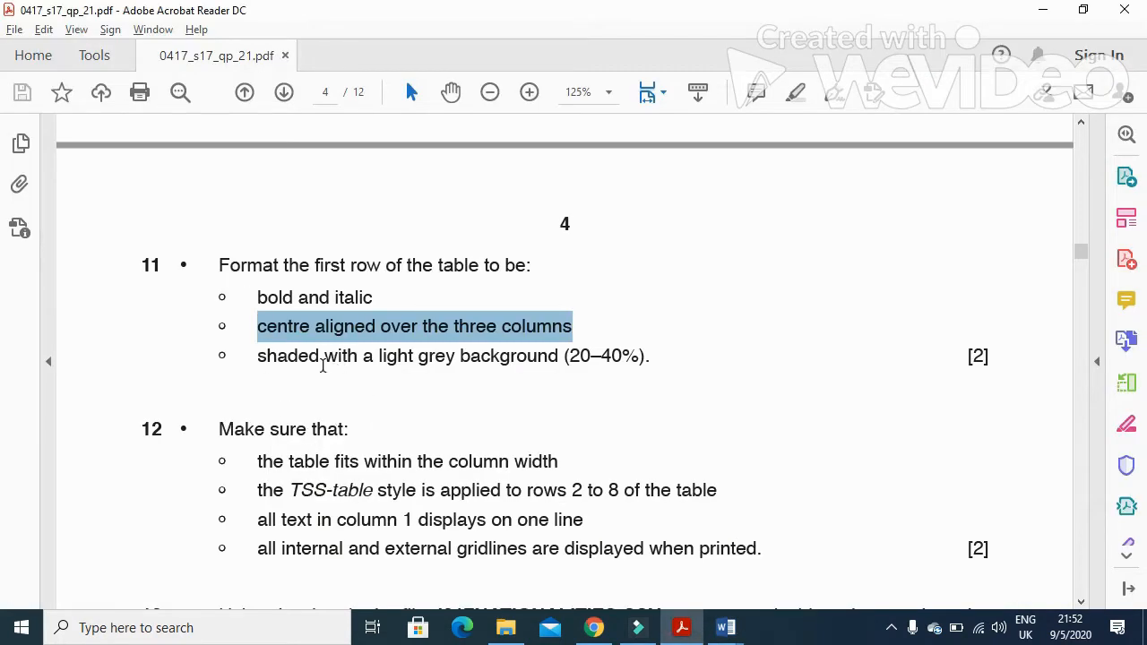
left_click_drag(281, 360, 651, 364)
key("alt+Tab")
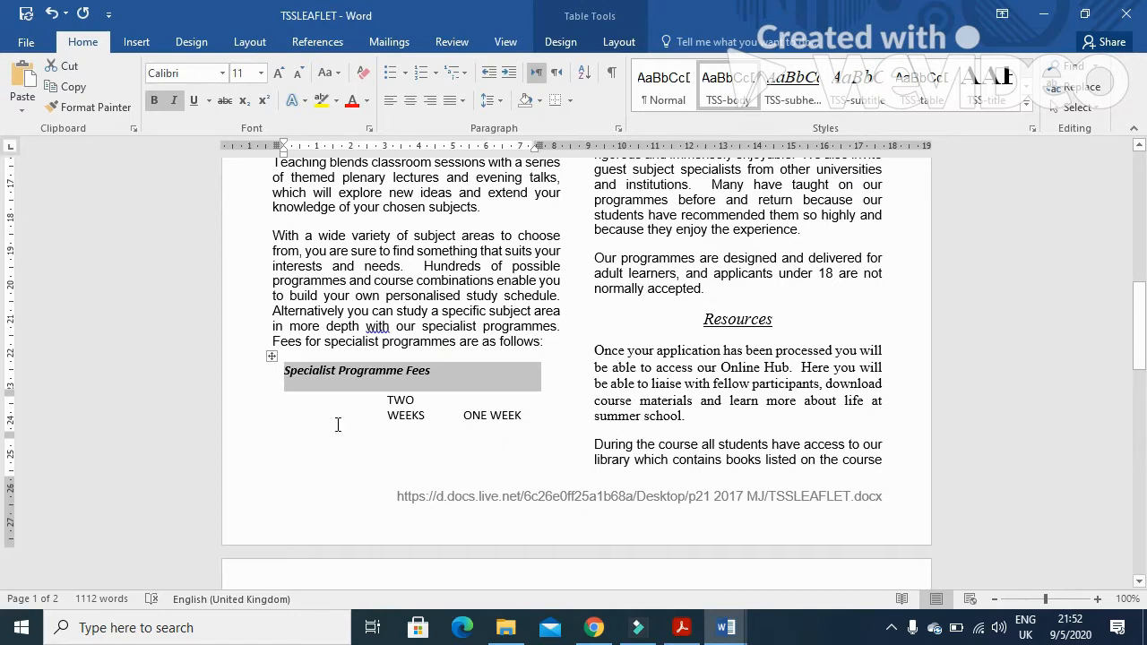
Shade the first row White, Background 1, Darker 25% and centre its heading across the table
left_click(540, 101)
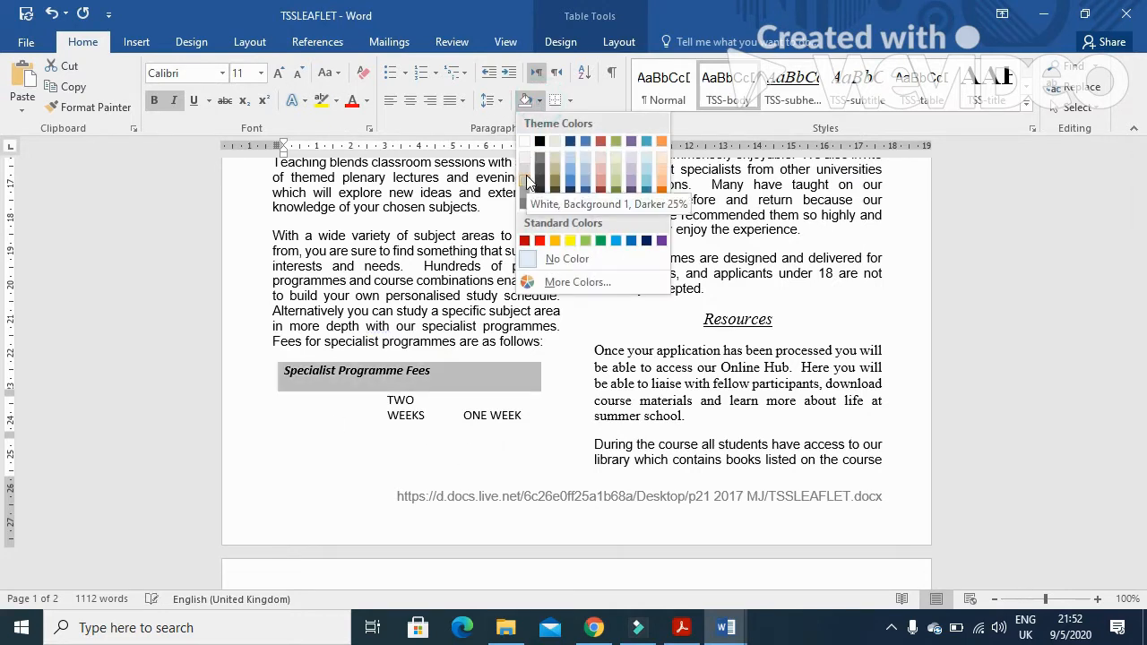
left_click(526, 180)
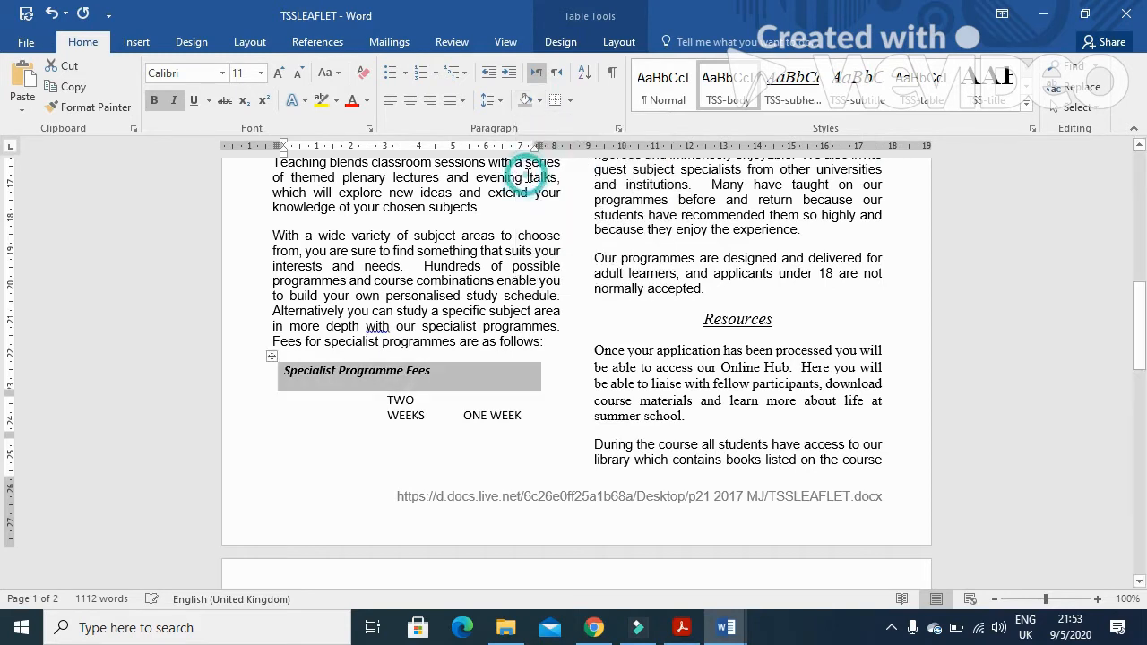
key("alt+Tab")
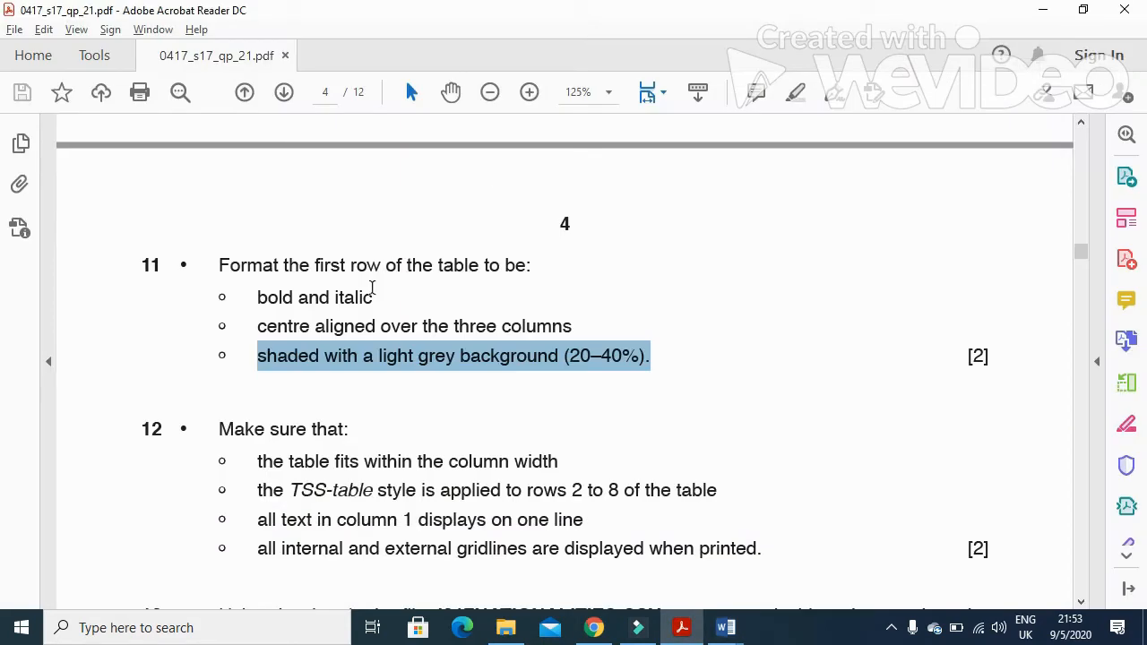
key("alt+Tab")
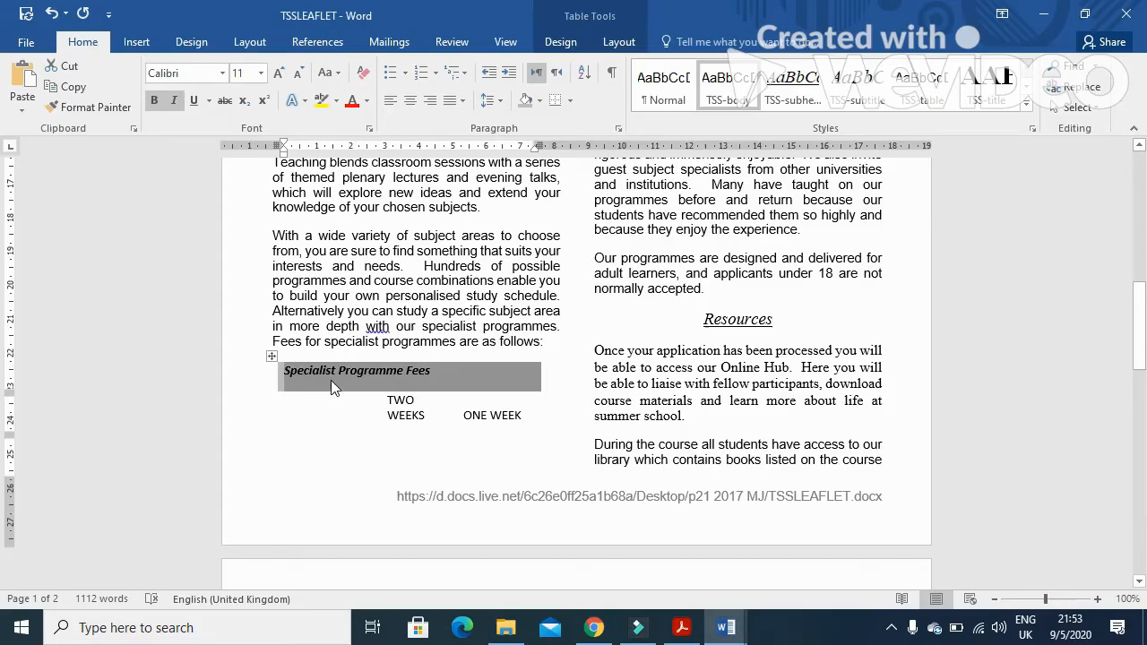
left_click(409, 100)
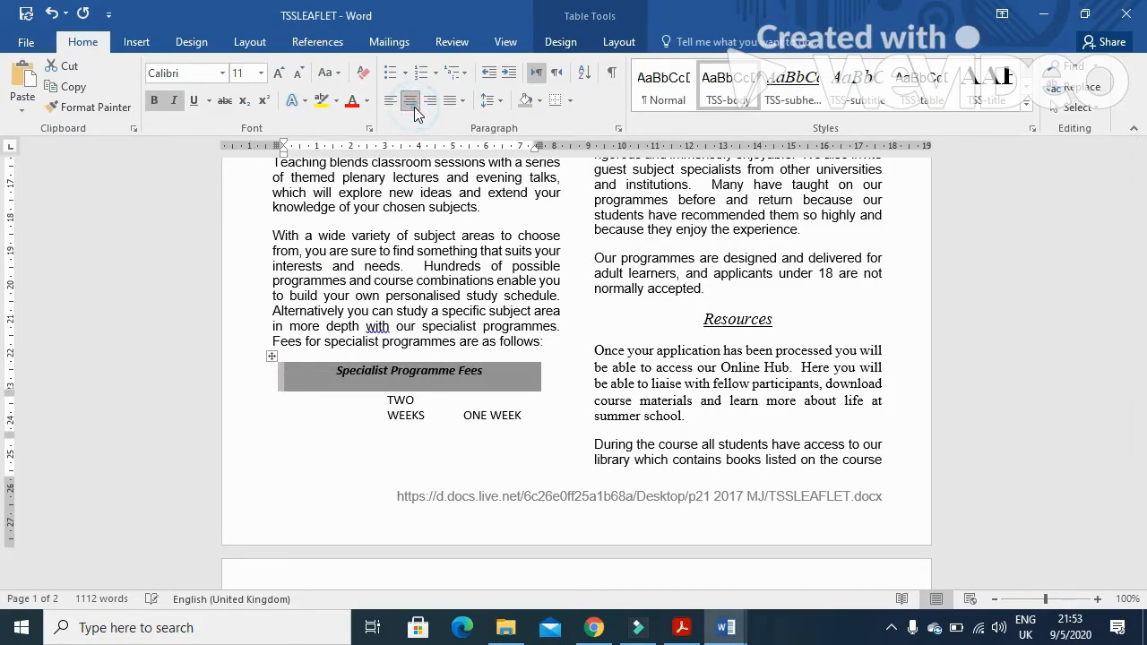
Switch to the question paper and read task 12's requirements for the table
key("alt+Tab")
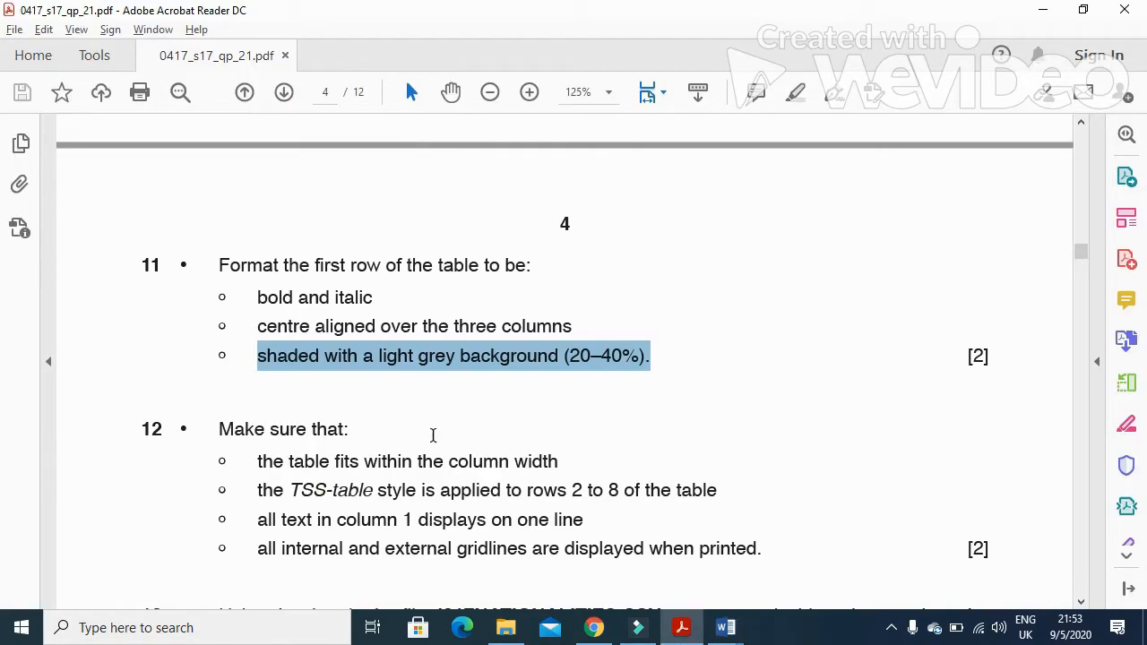
scroll(432, 436, "down", 3)
left_click(266, 332)
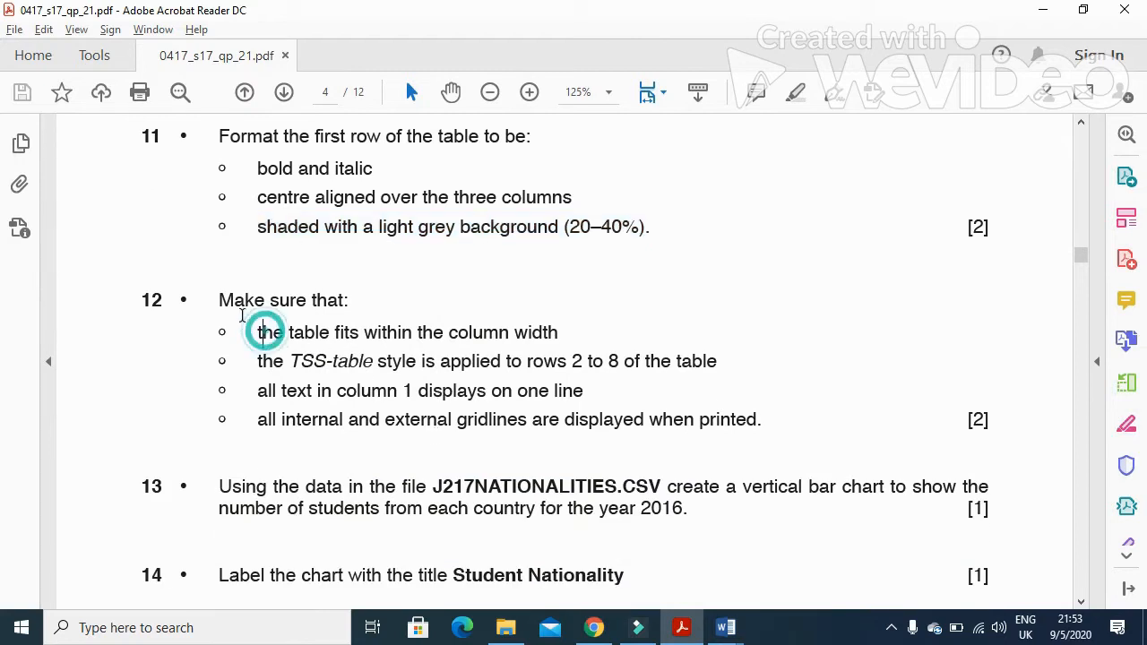
left_click_drag(218, 301, 349, 301)
left_click_drag(255, 332, 562, 344)
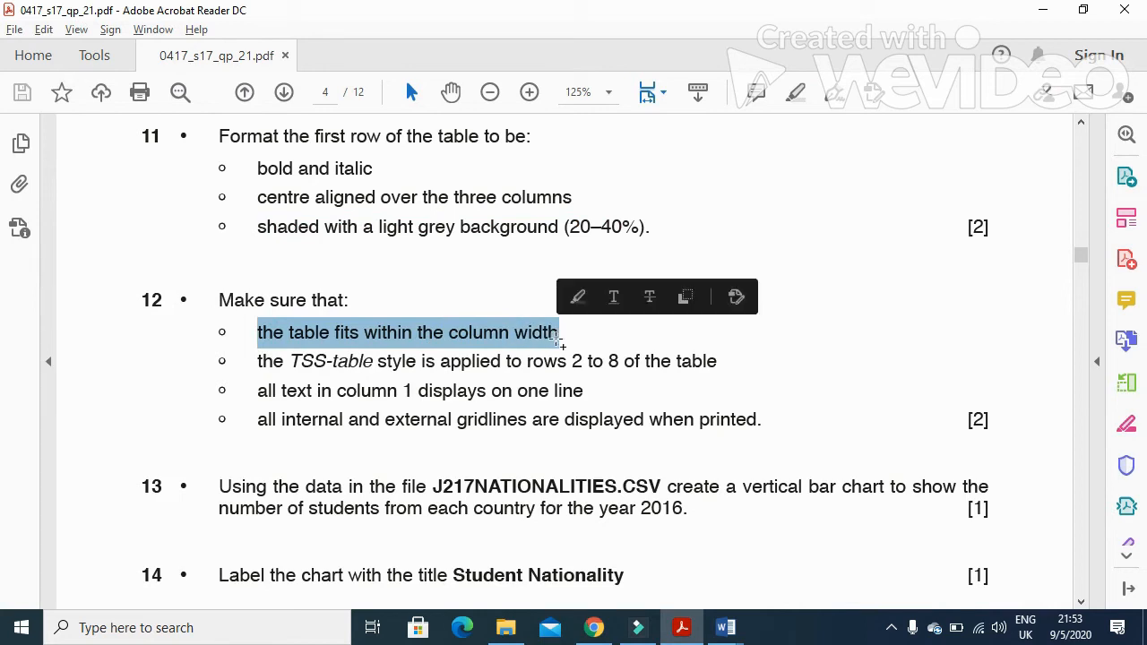
left_click_drag(259, 363, 614, 372)
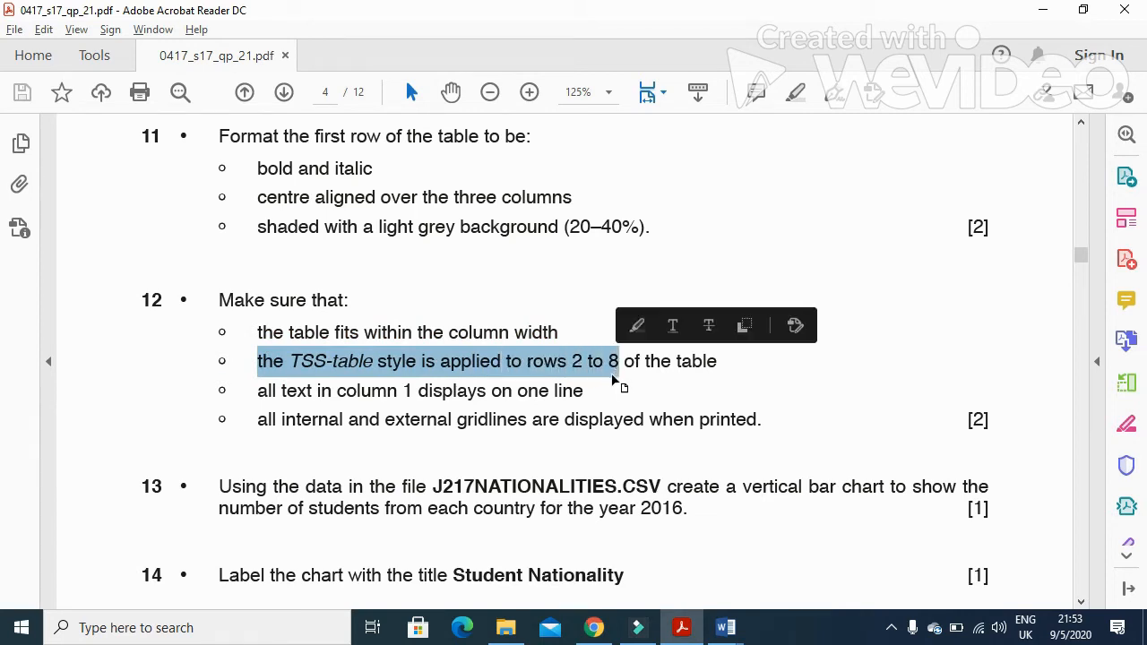
key("alt+Tab")
Apply the TSS-table style to rows 2 to 8 of the fees table
left_click_drag(353, 404, 498, 414)
scroll(517, 468, "up", 3)
scroll(516, 468, "up", 8)
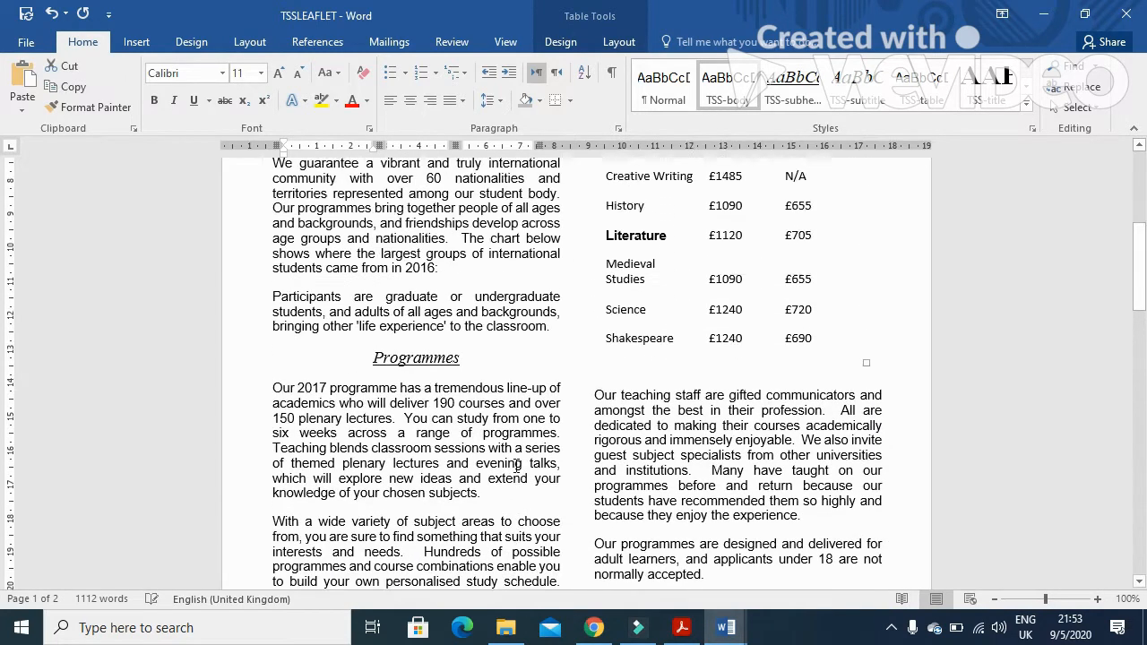
left_click_drag(607, 237, 797, 445)
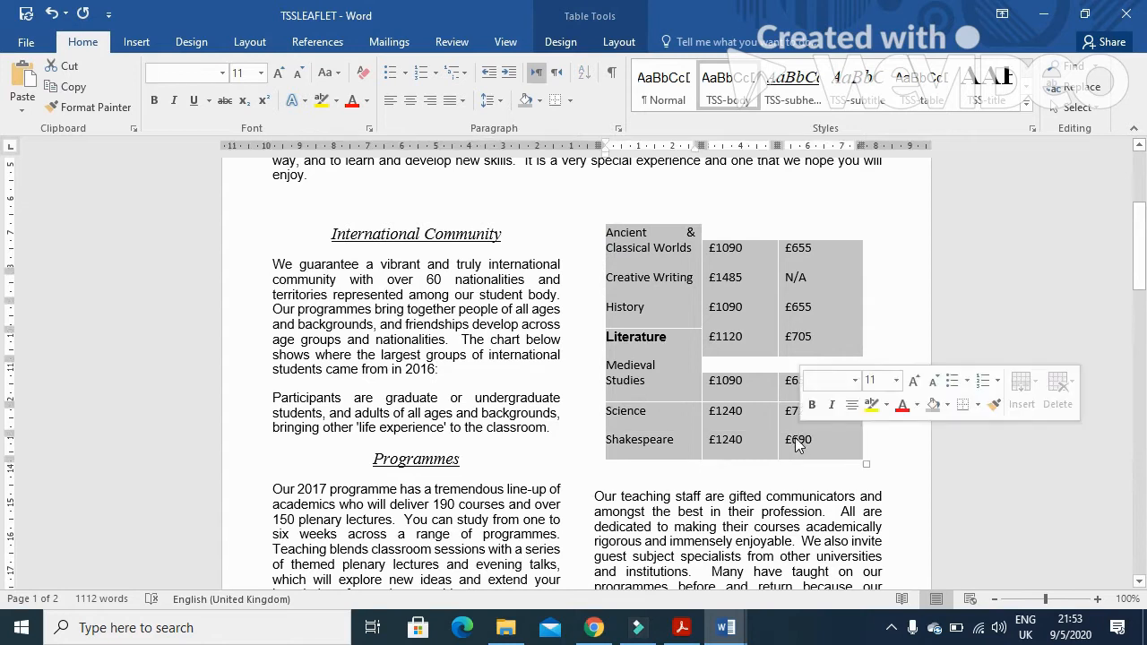
left_click(919, 100)
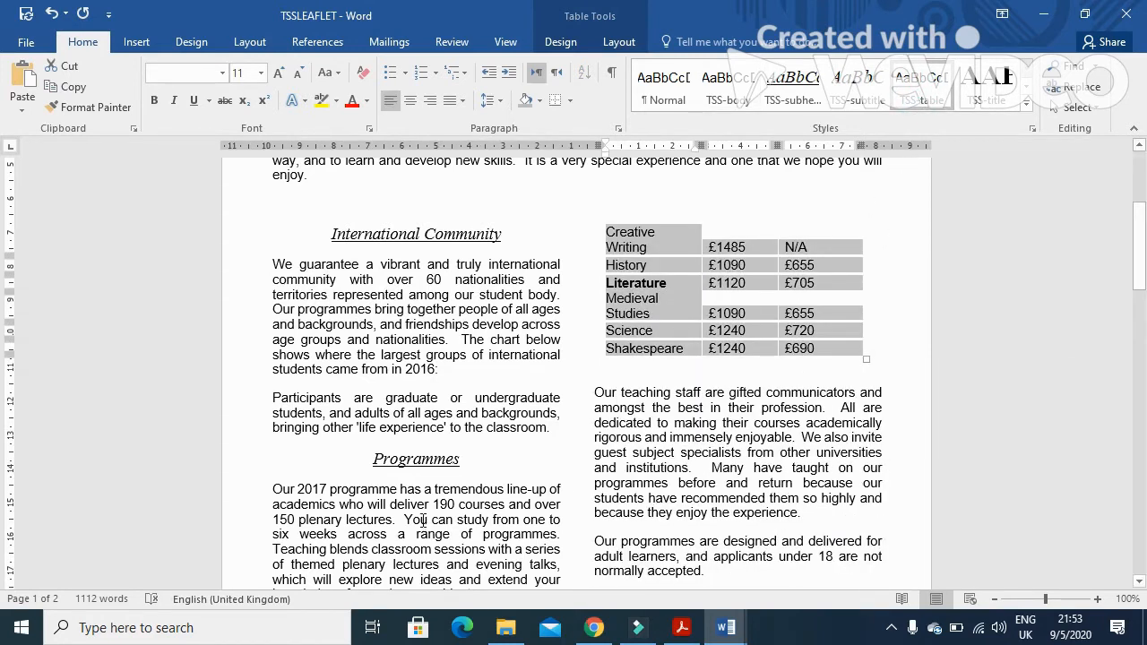
Display all internal and external borders on the whole fees table
scroll(423, 519, "down", 9)
key("alt+Tab")
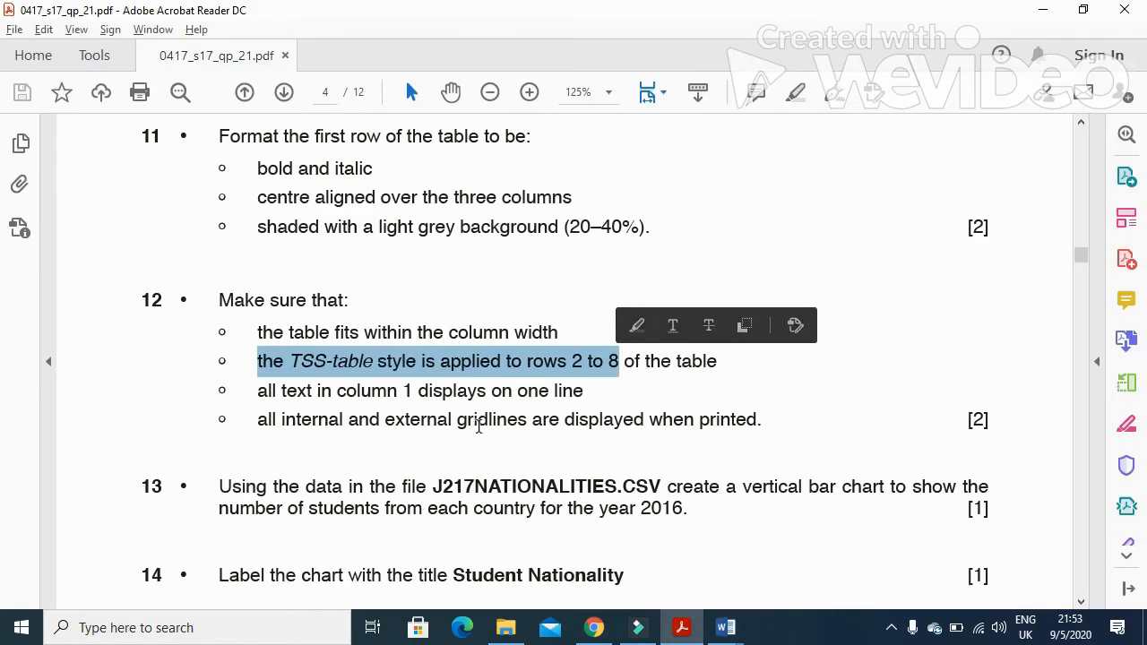
left_click_drag(258, 391, 581, 403)
left_click_drag(258, 421, 760, 423)
key("alt+Tab")
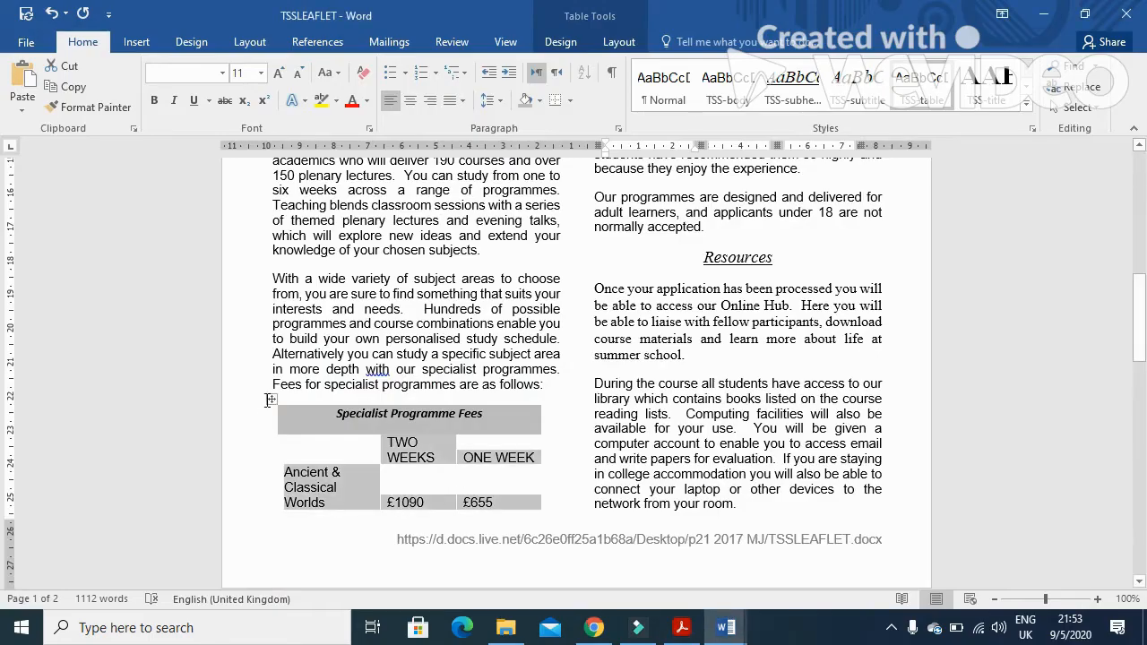
left_click(271, 401)
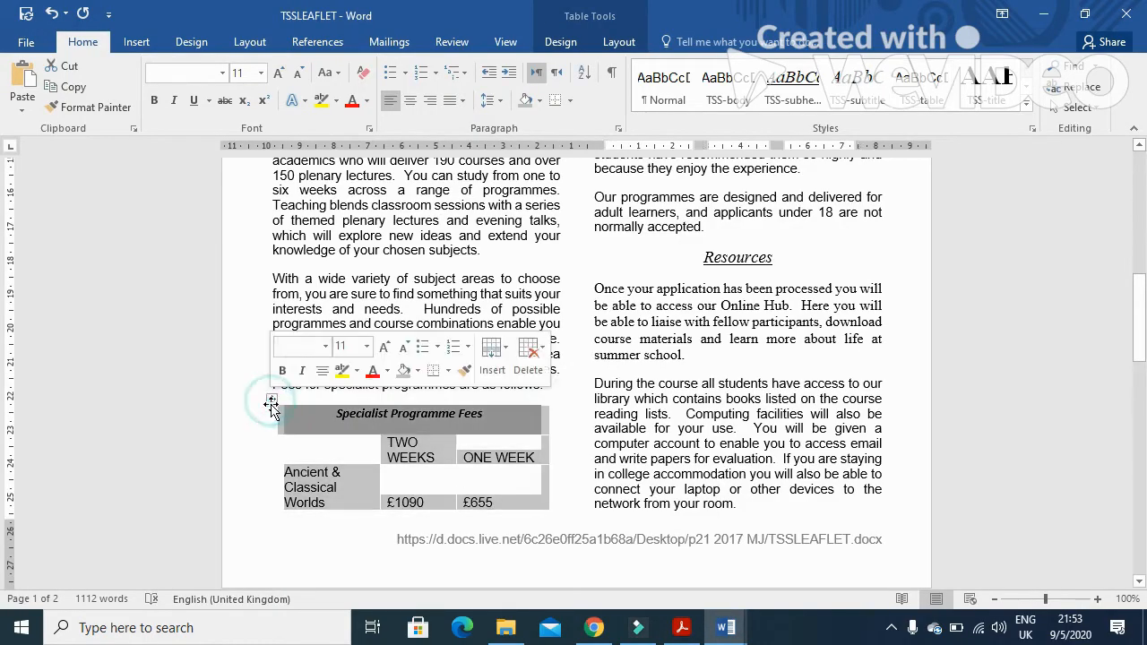
left_click(571, 102)
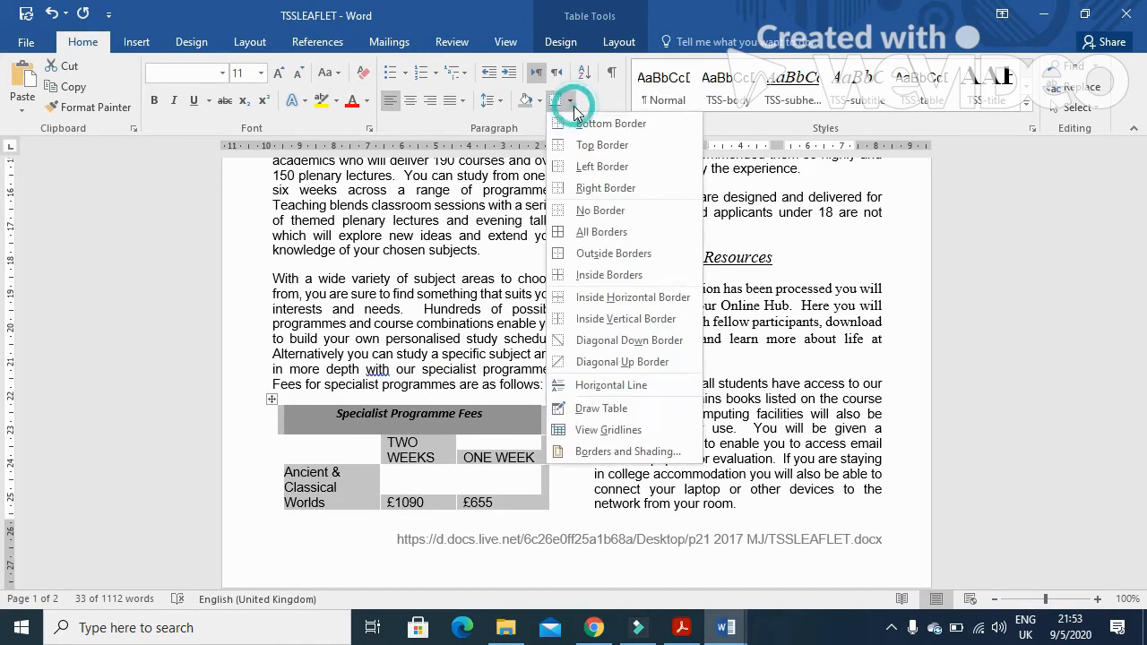
left_click(595, 232)
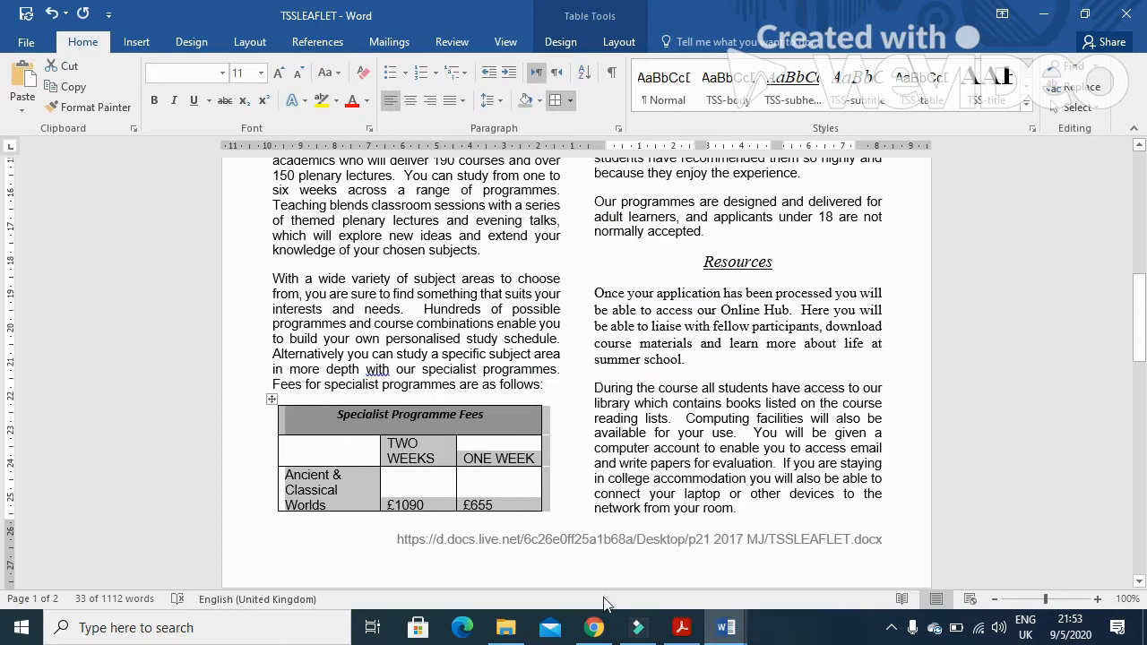
Widen the fees table's first column so every subject name fits on one line
left_click(681, 627)
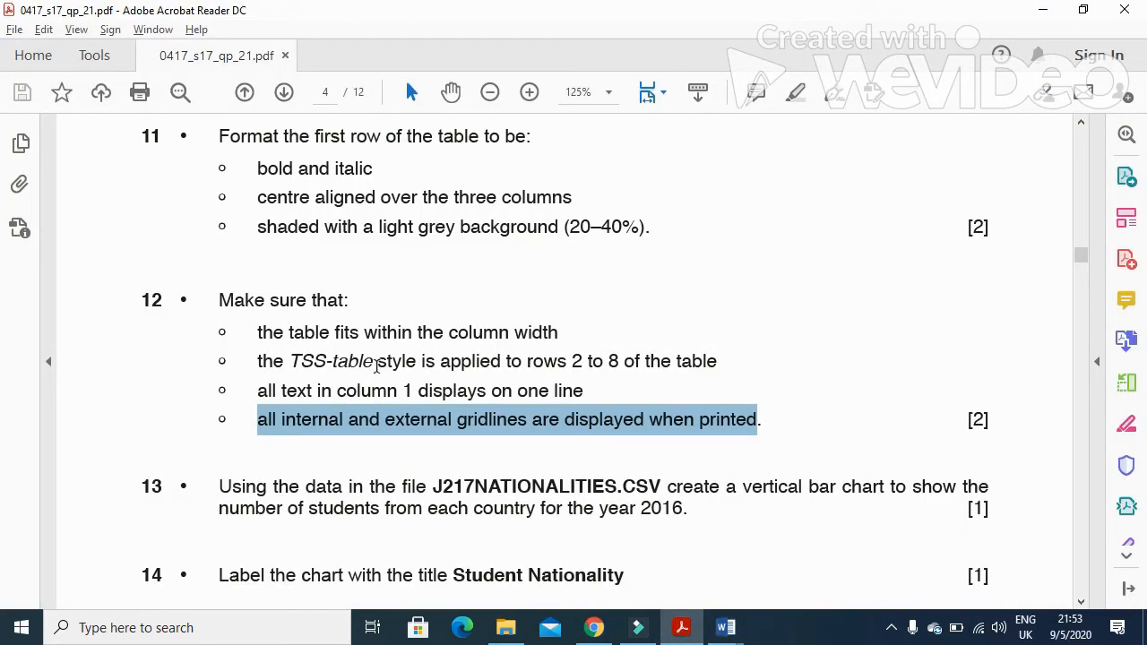
left_click_drag(333, 391, 568, 418)
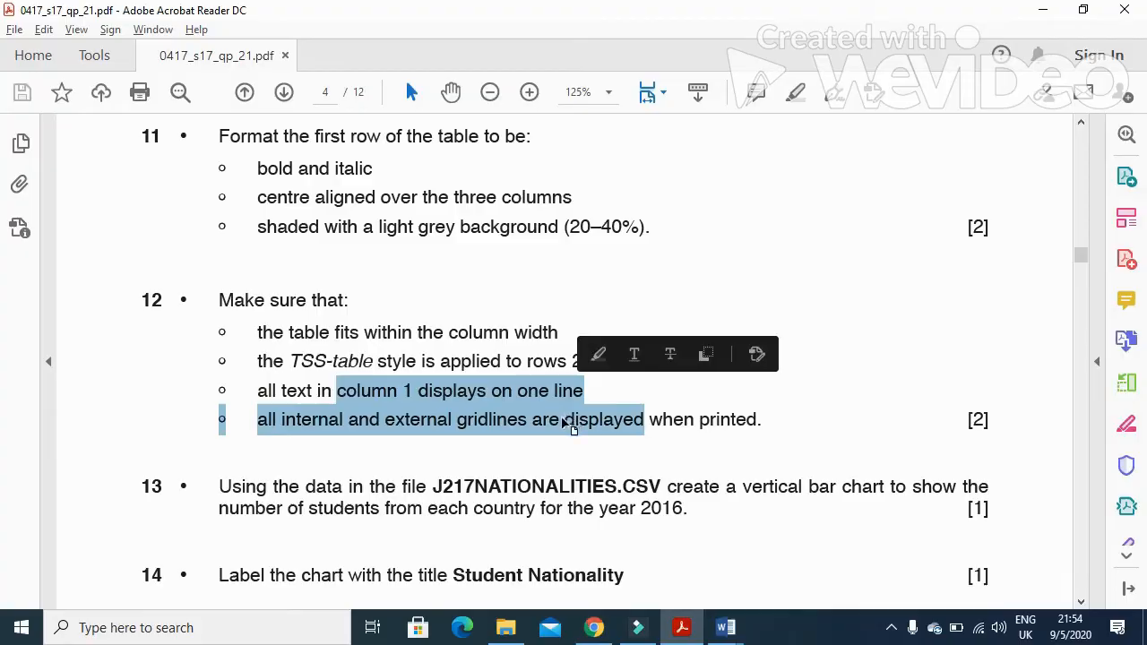
key("alt+Tab")
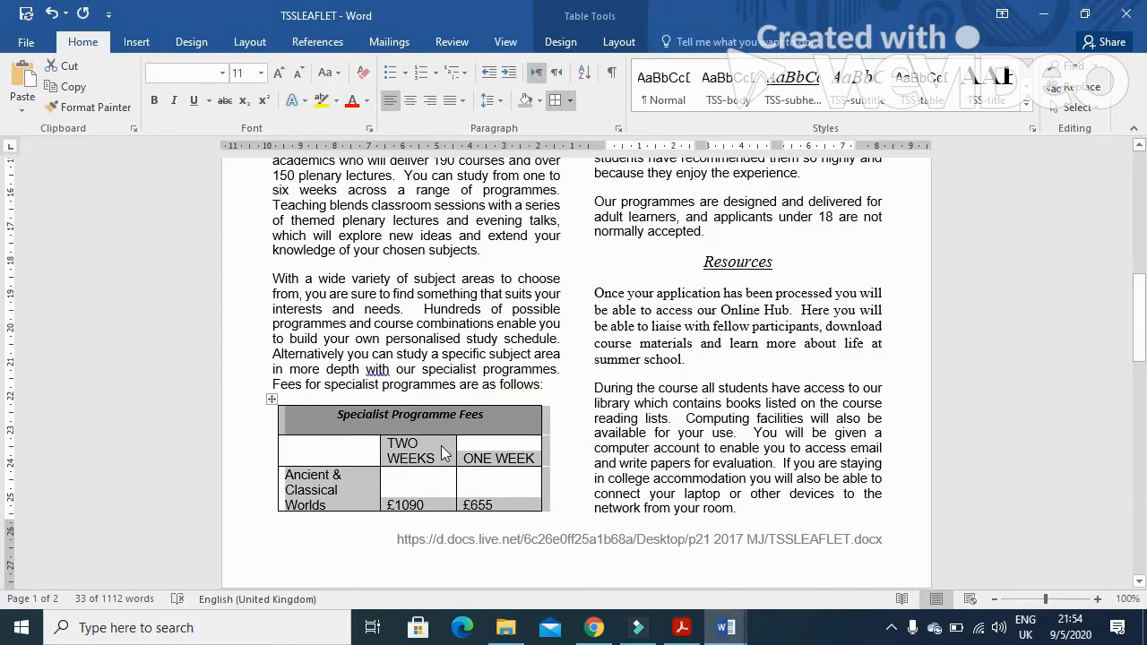
left_click_drag(456, 443, 466, 443)
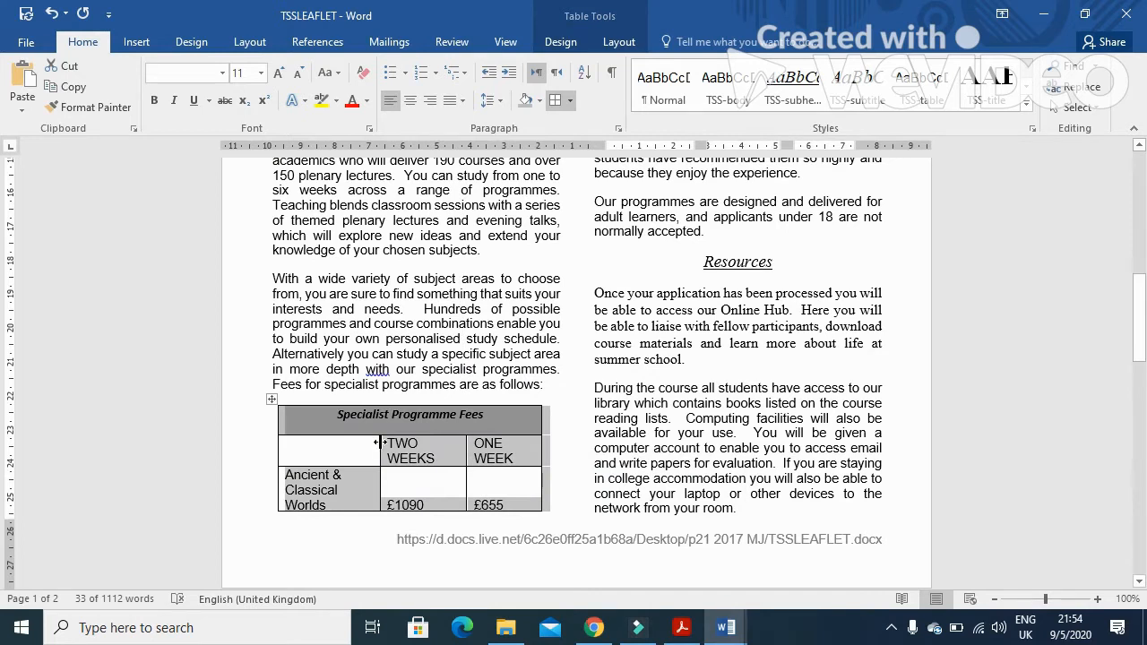
left_click_drag(379, 443, 500, 441)
left_click_drag(427, 443, 438, 443)
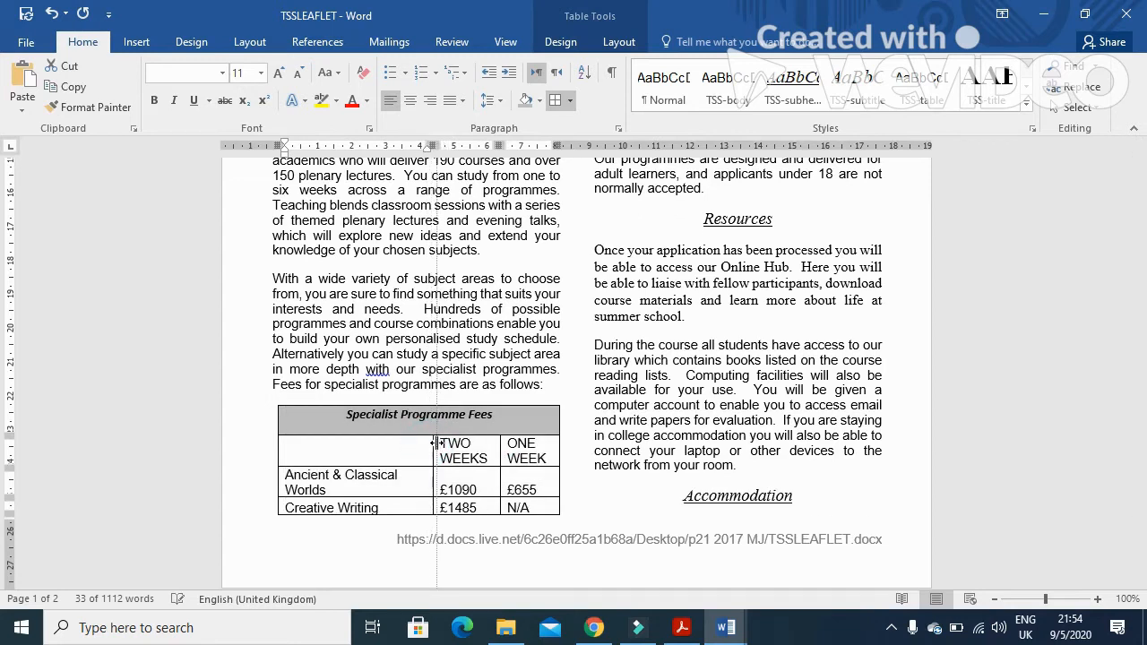
Switch to the question paper and read task 13 on creating a bar chart from J217NATIONALITIES.CSV
scroll(845, 376, "up", 8)
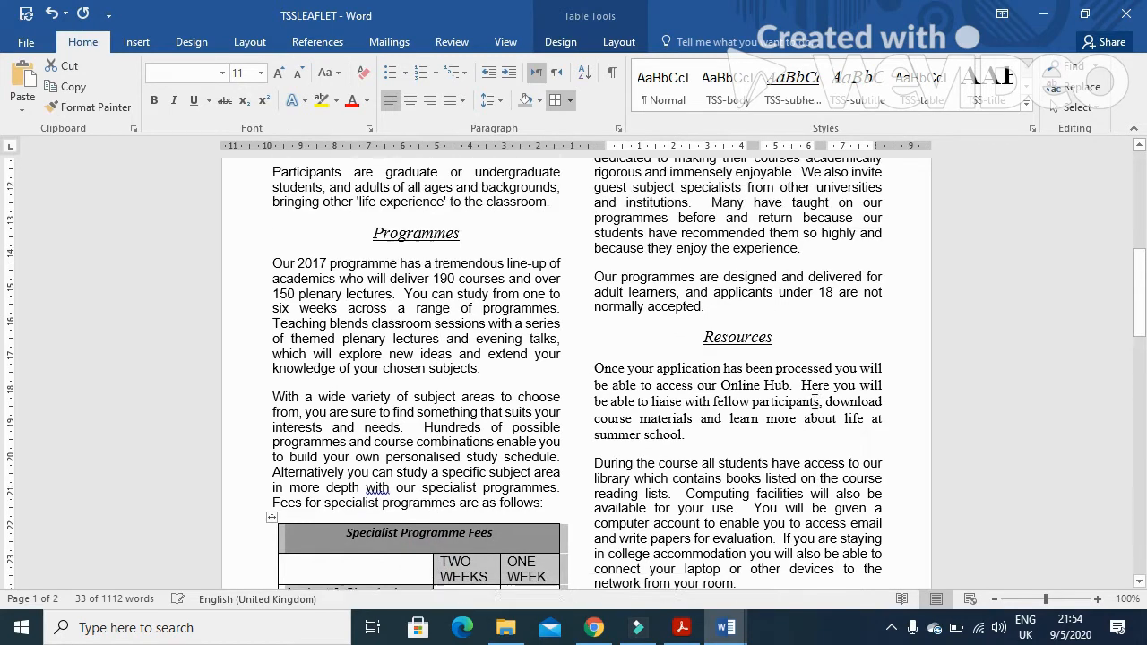
scroll(573, 410, "down", 11)
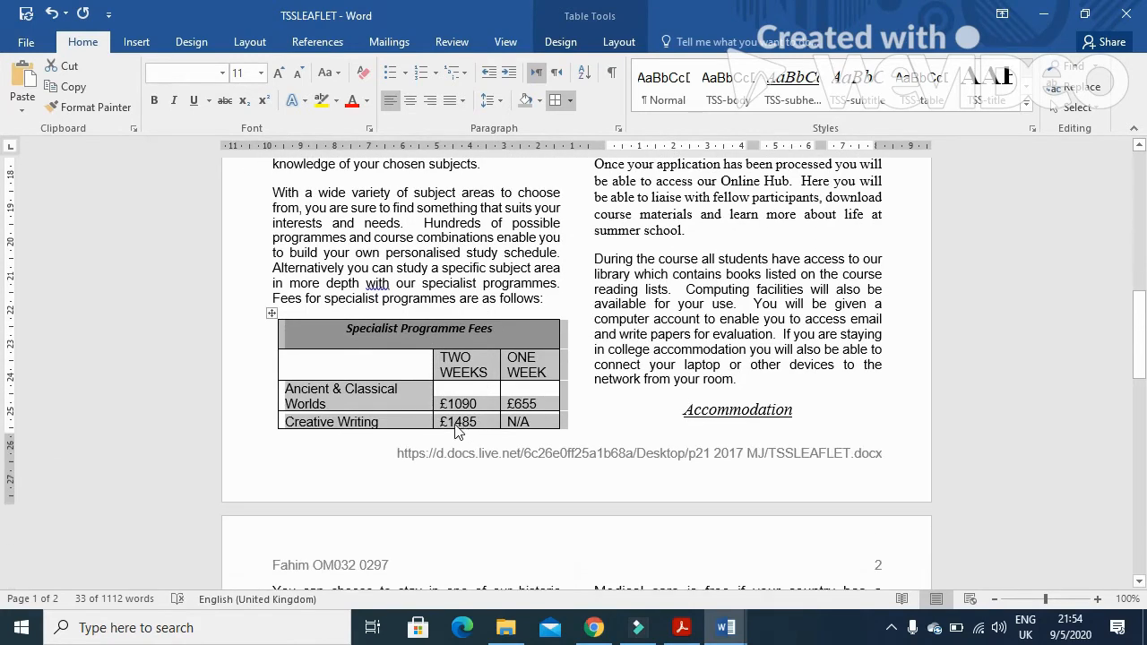
key("alt+Tab")
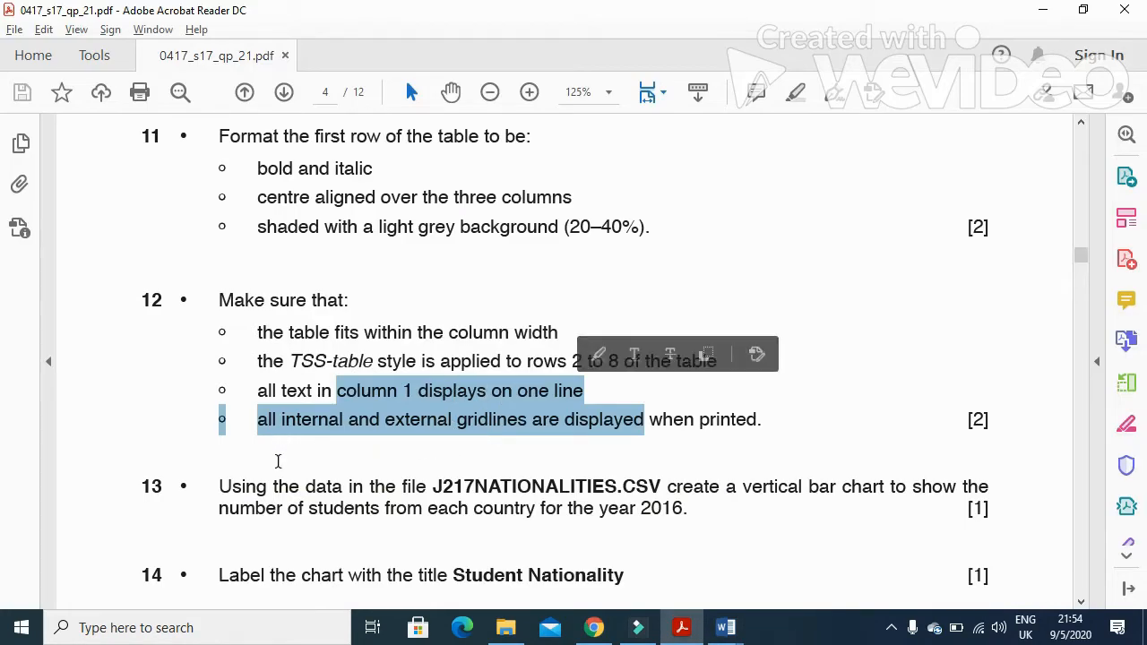
scroll(287, 456, "down", 1)
left_click(277, 392)
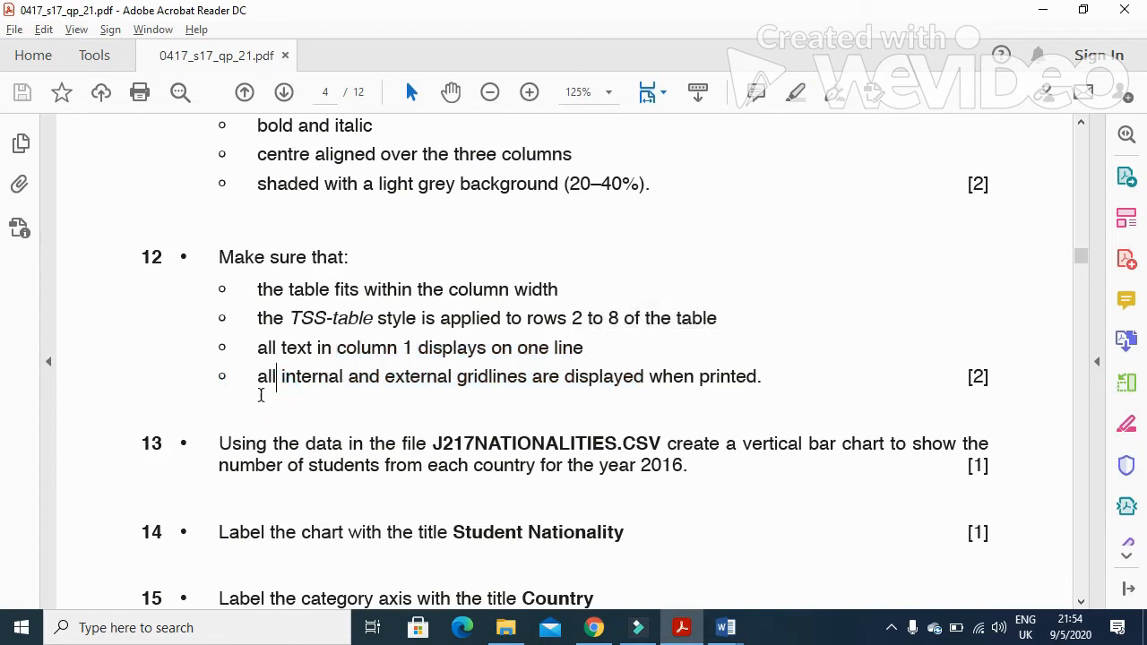
left_click_drag(259, 385, 686, 384)
scroll(206, 323, "down", 3)
left_click(207, 317)
left_click_drag(218, 338, 445, 326)
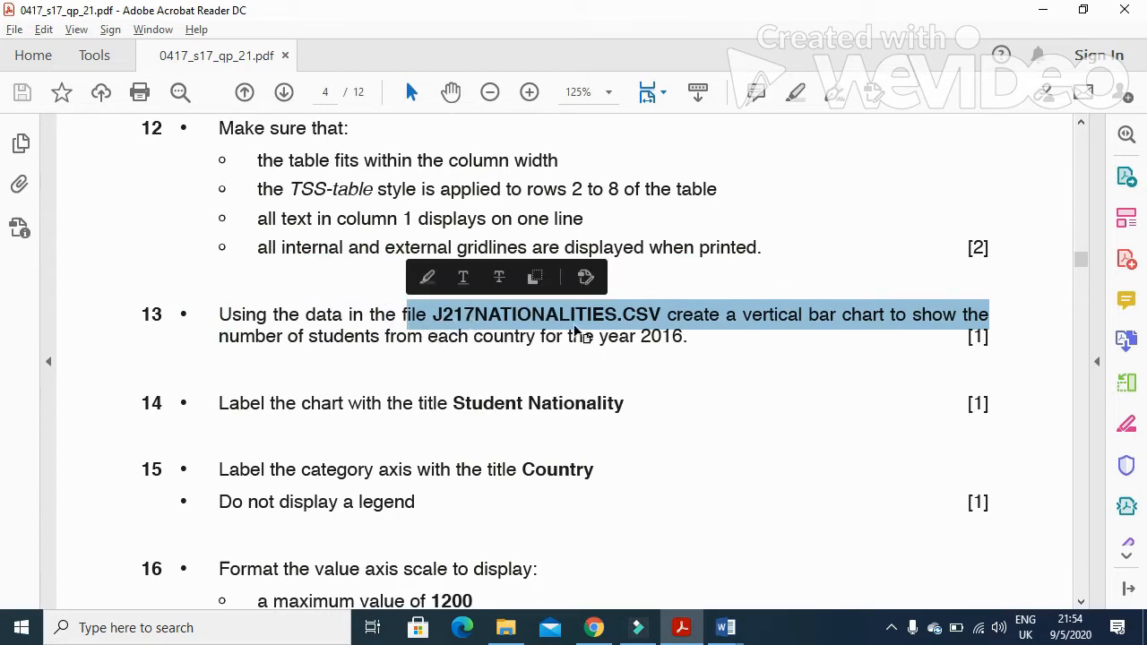
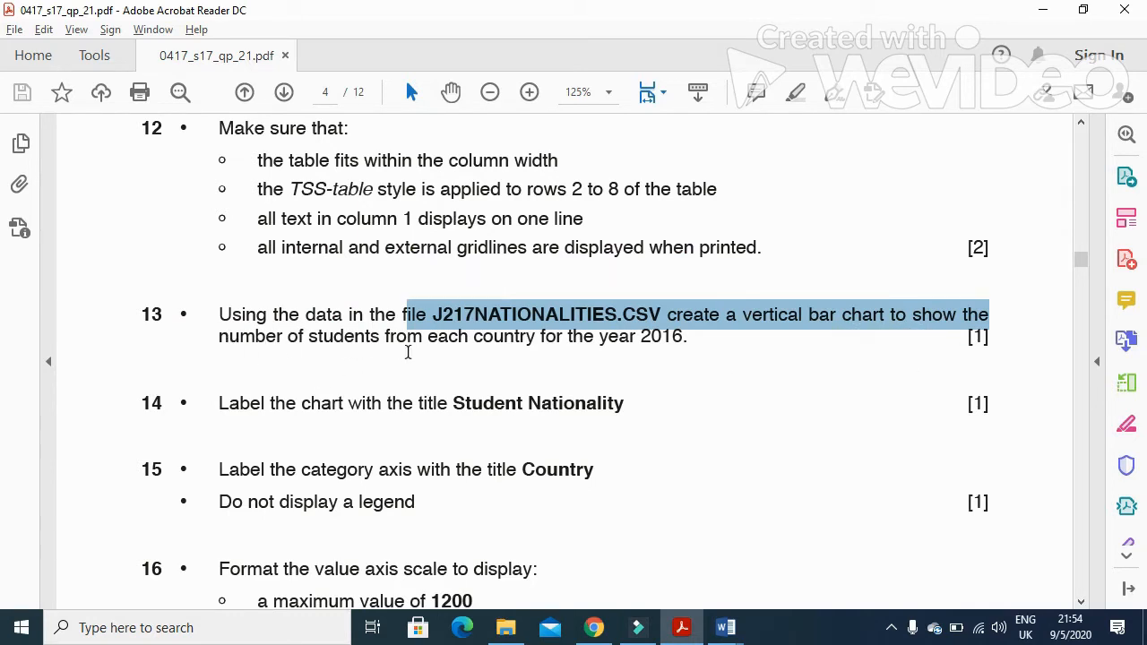
Open the J217NATIONALITIES.CSV file from the exam folder in the spreadsheet program
left_click_drag(385, 336, 679, 353)
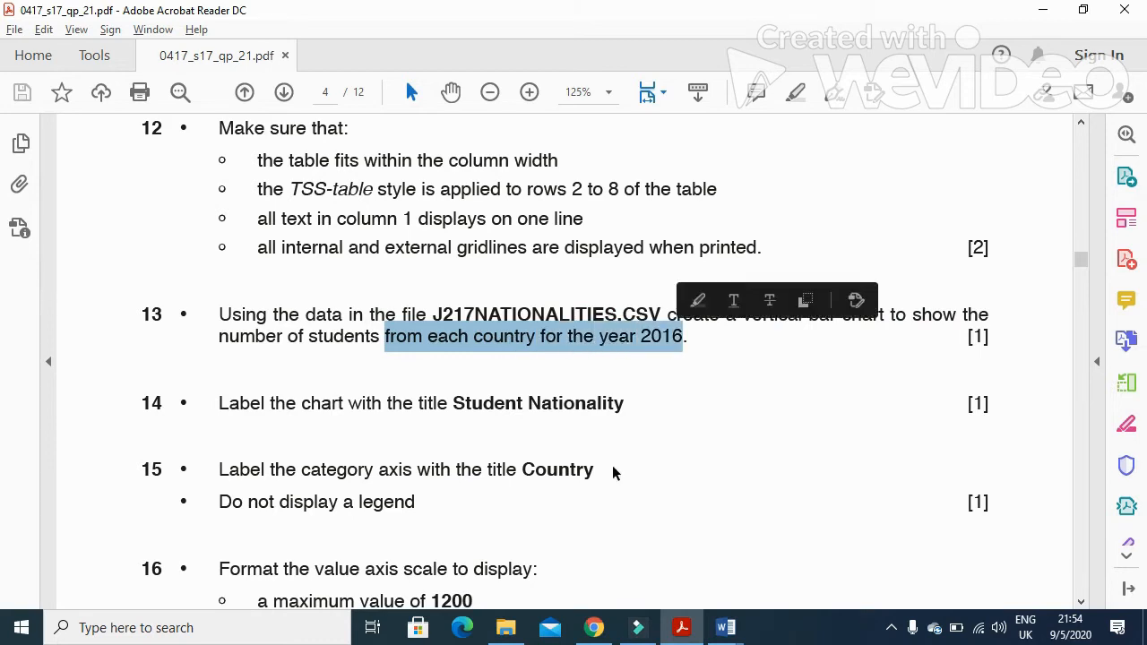
left_click(505, 623)
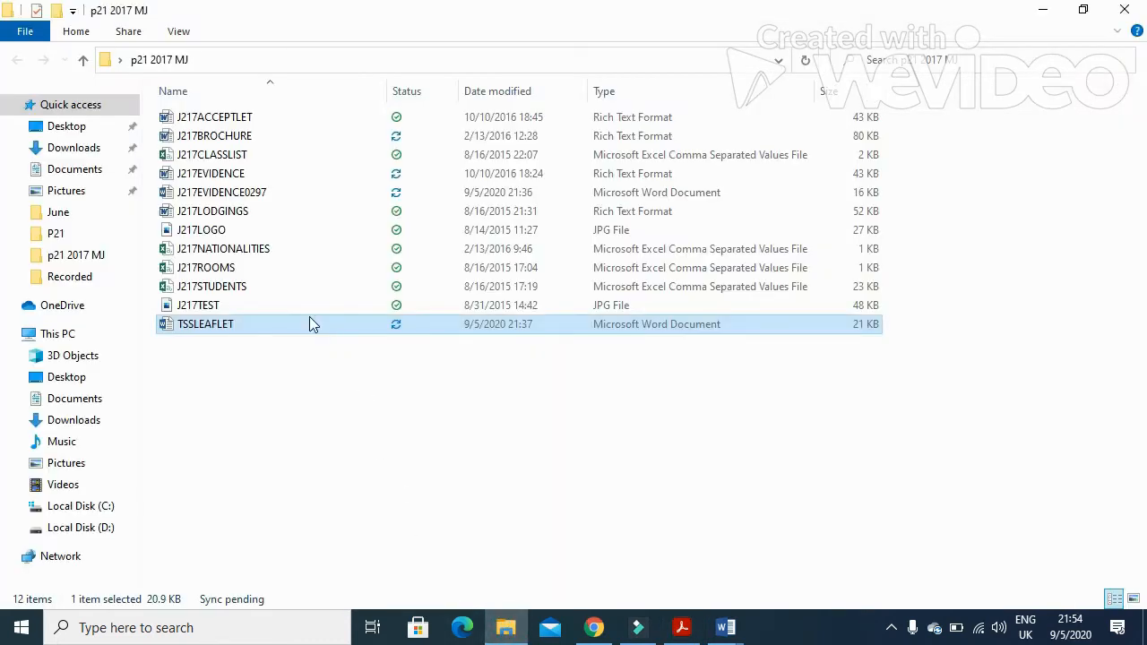
double_click(247, 254)
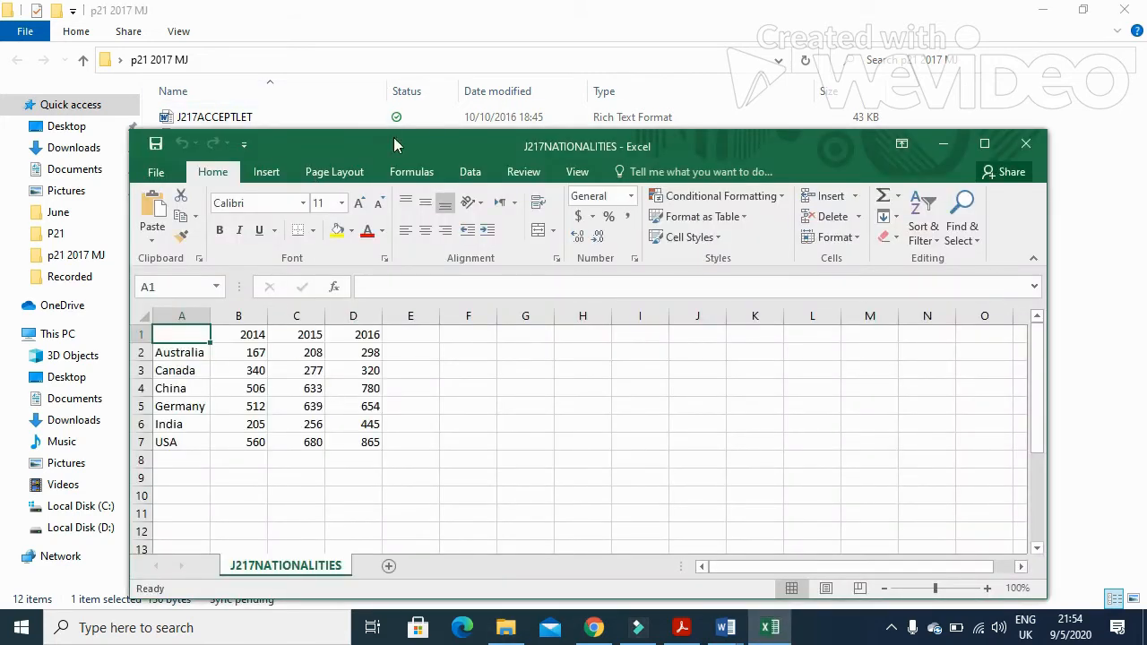
double_click(383, 145)
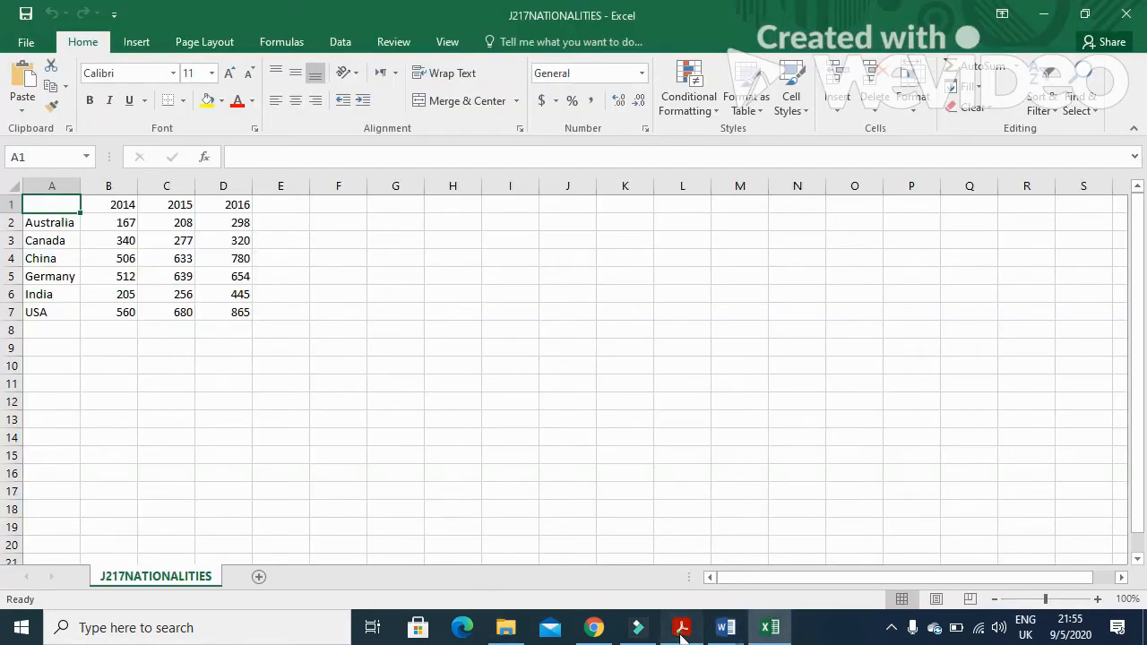
left_click(681, 627)
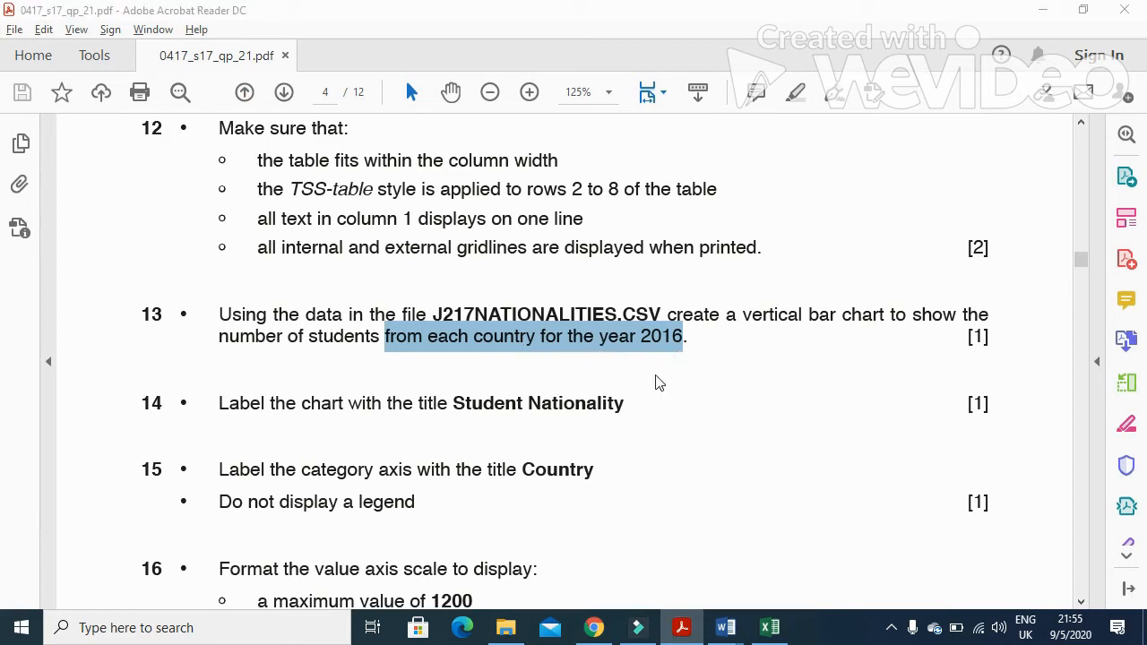
key("alt+Tab")
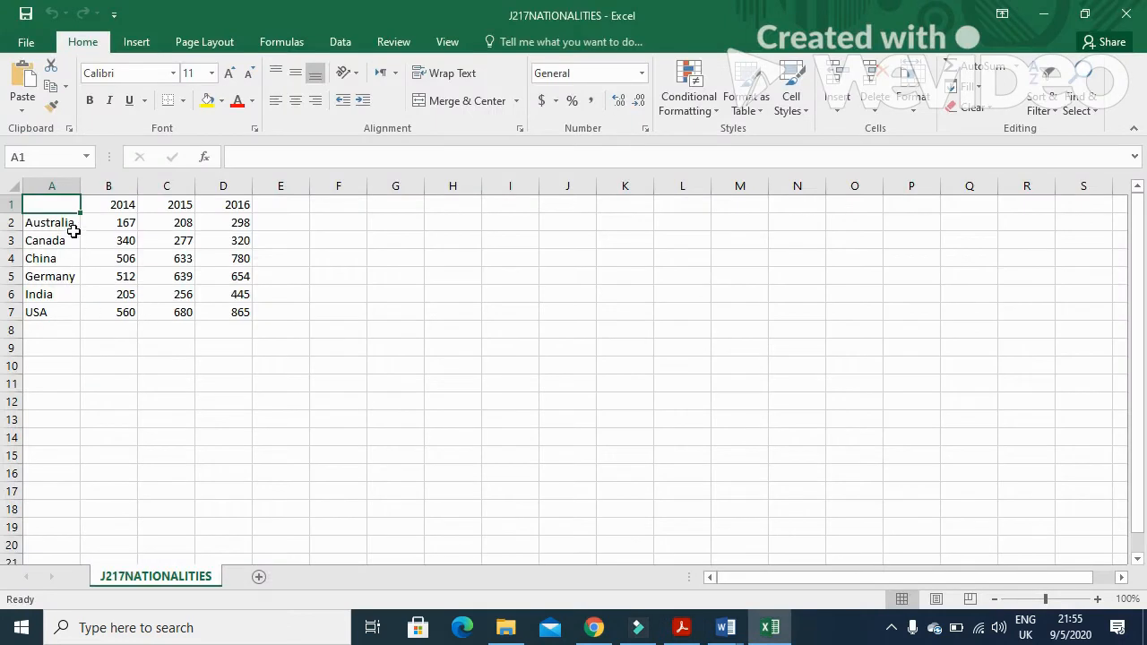
Create a 2-D clustered column chart from the country names and the 2016 values in A2:A7 and D2:D7
left_click_drag(72, 225, 57, 313)
left_click_drag(214, 223, 209, 314)
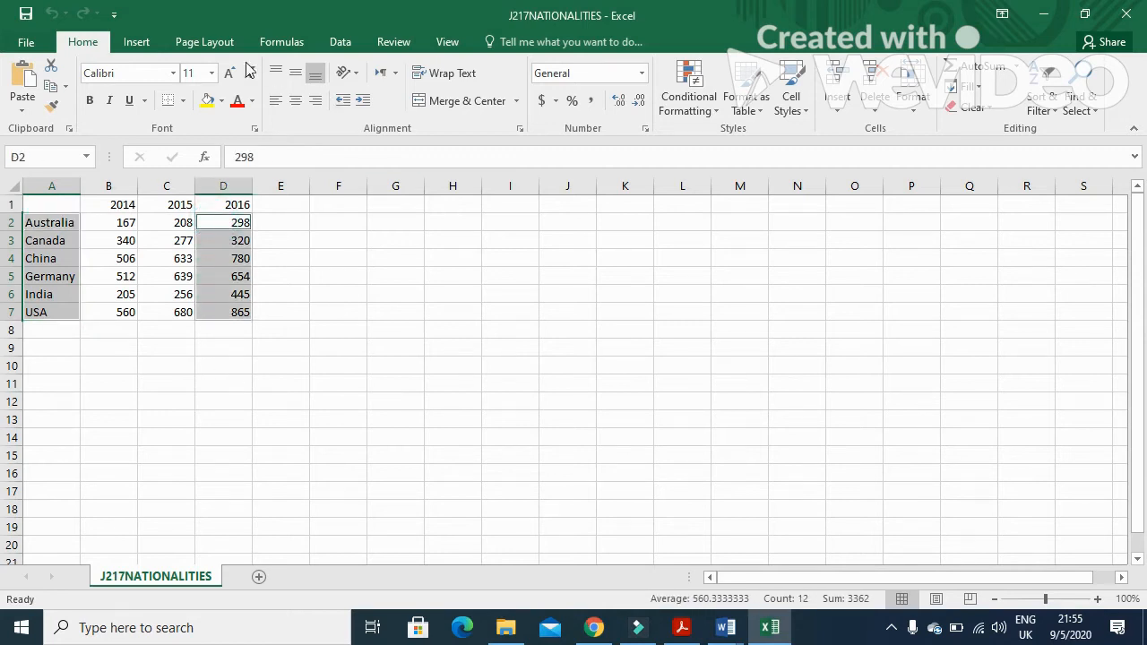
left_click(142, 43)
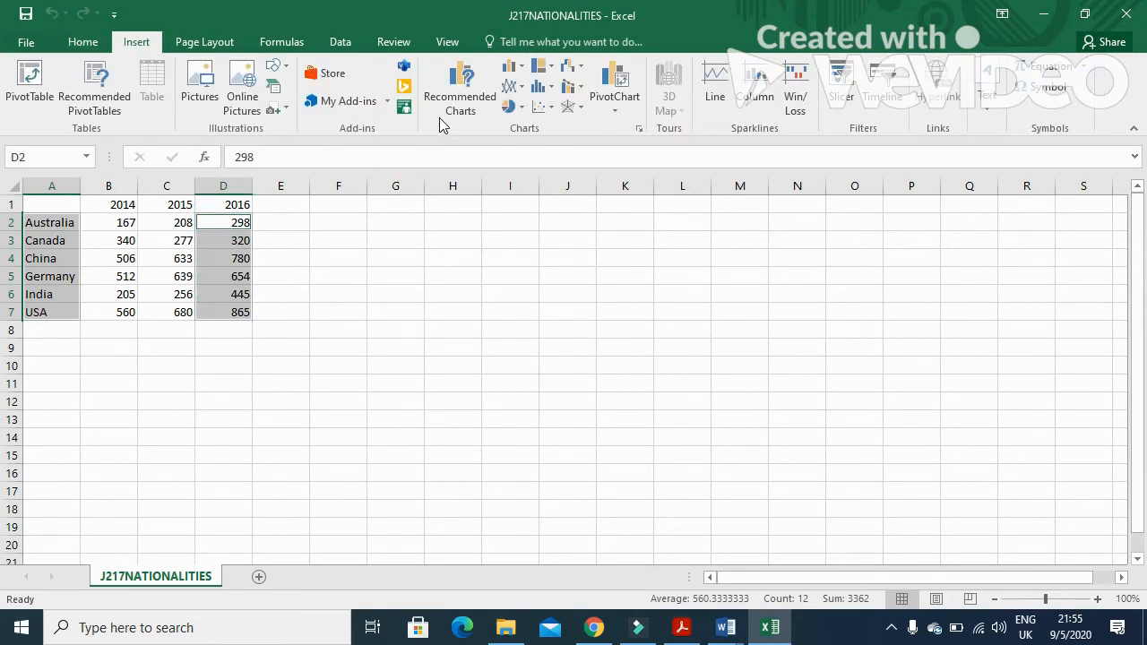
left_click(512, 68)
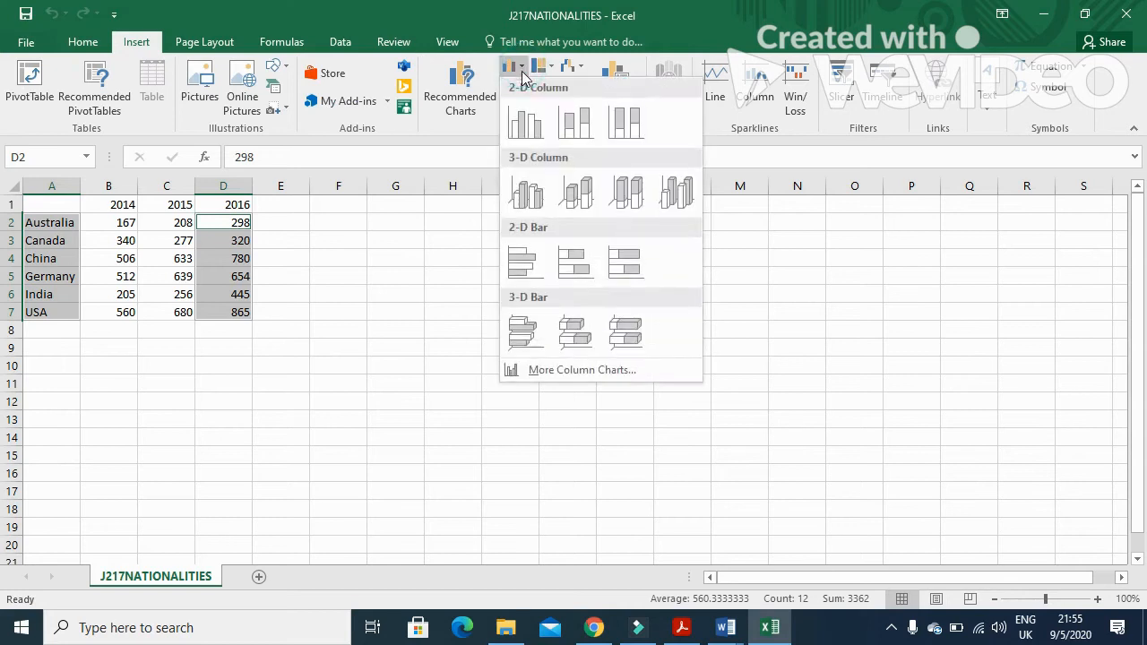
left_click(522, 121)
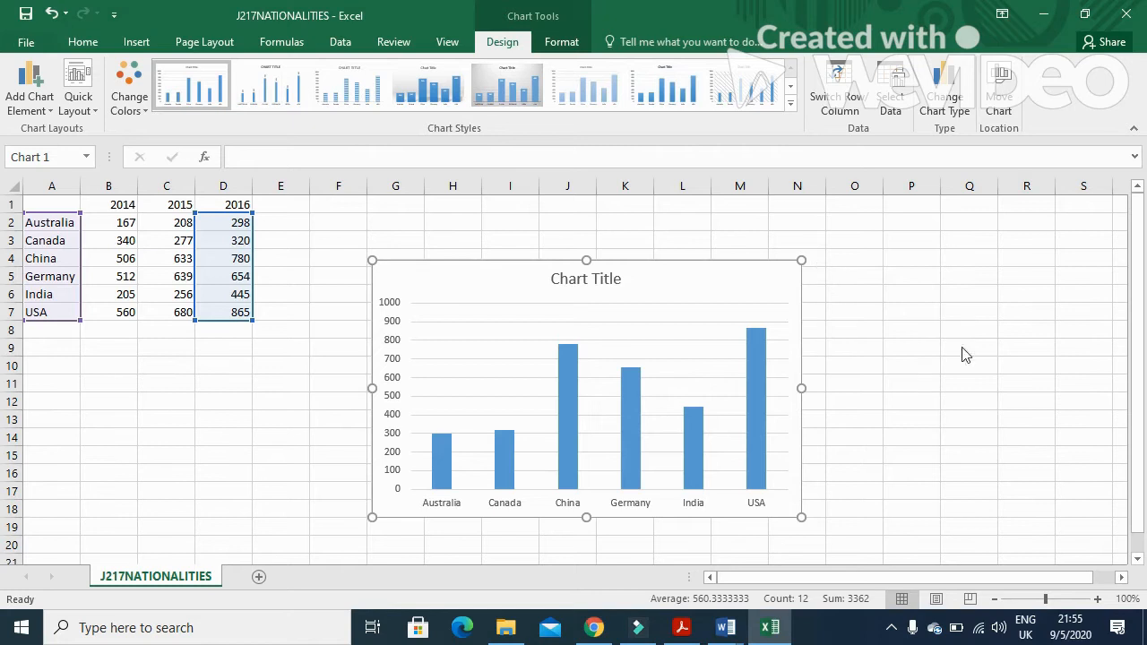
Set the chart title to Student Nationality, copied from task 14 of the question paper
key("alt+Tab")
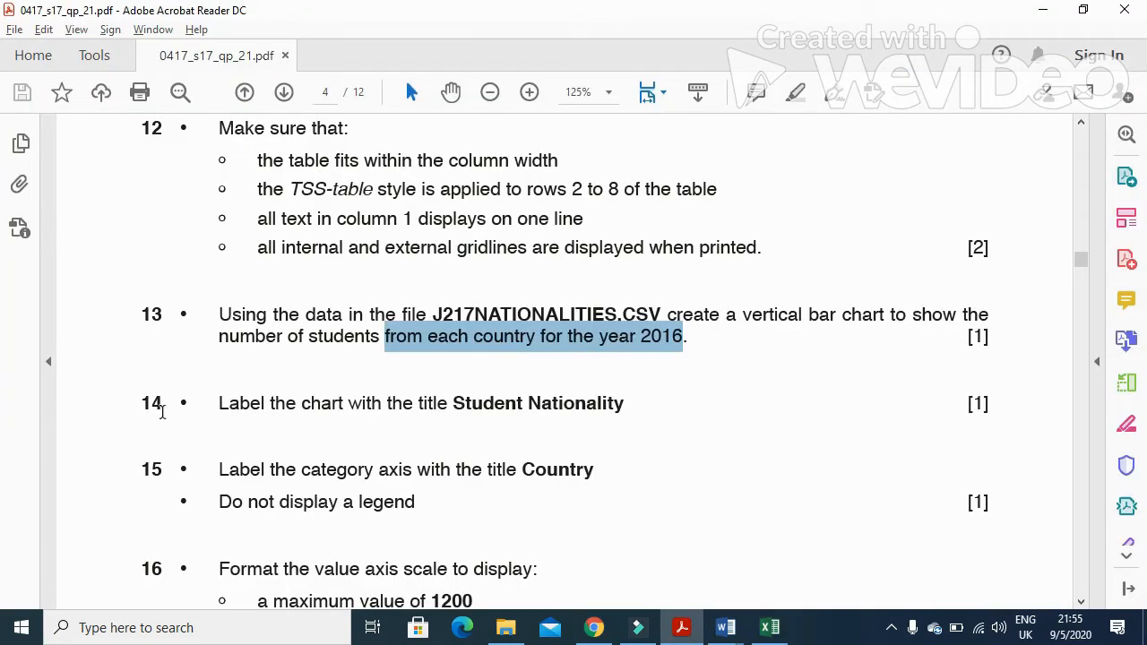
scroll(212, 423, "down", 1)
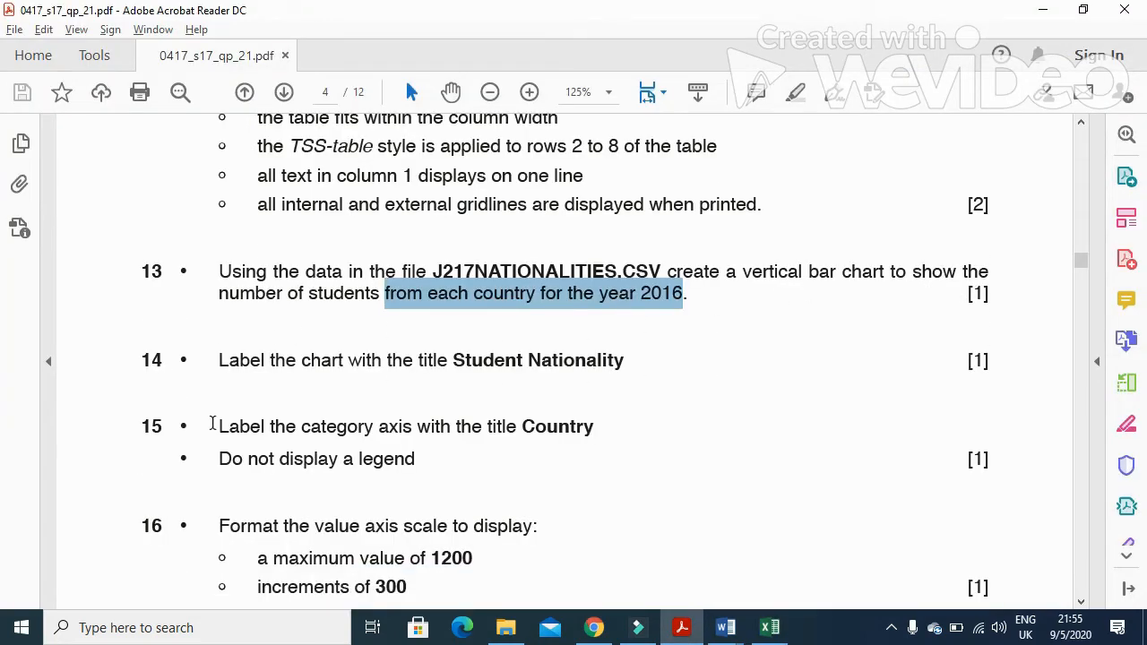
left_click_drag(629, 360, 491, 366)
key("ctrl+c")
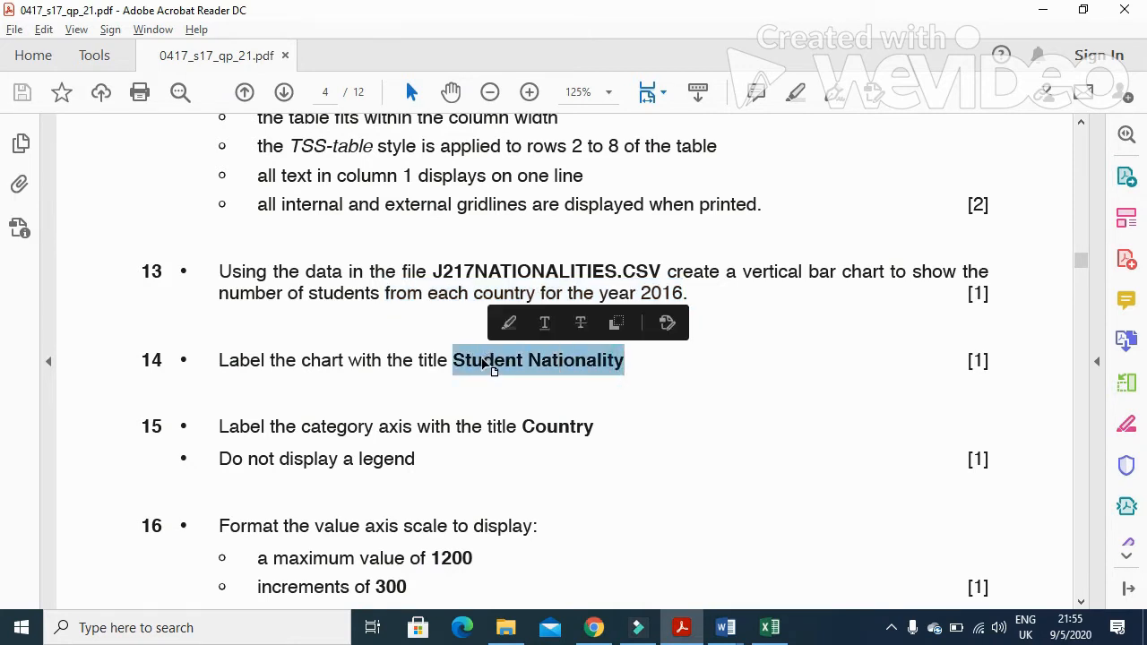
key("alt+Tab")
left_click(585, 276)
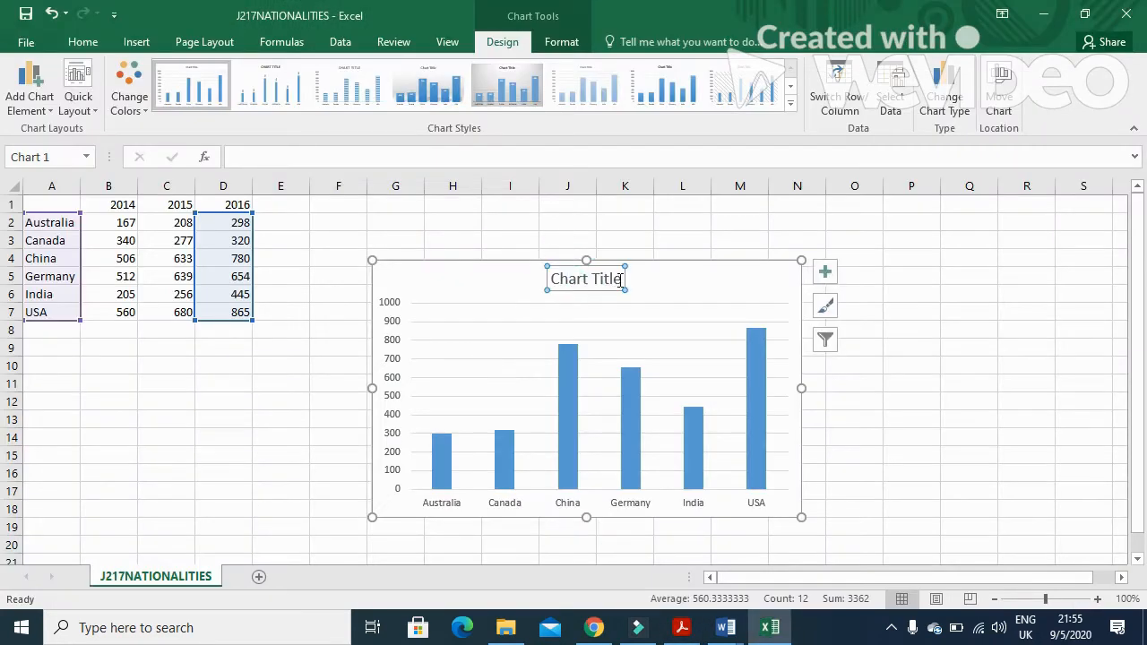
left_click_drag(620, 279, 559, 279)
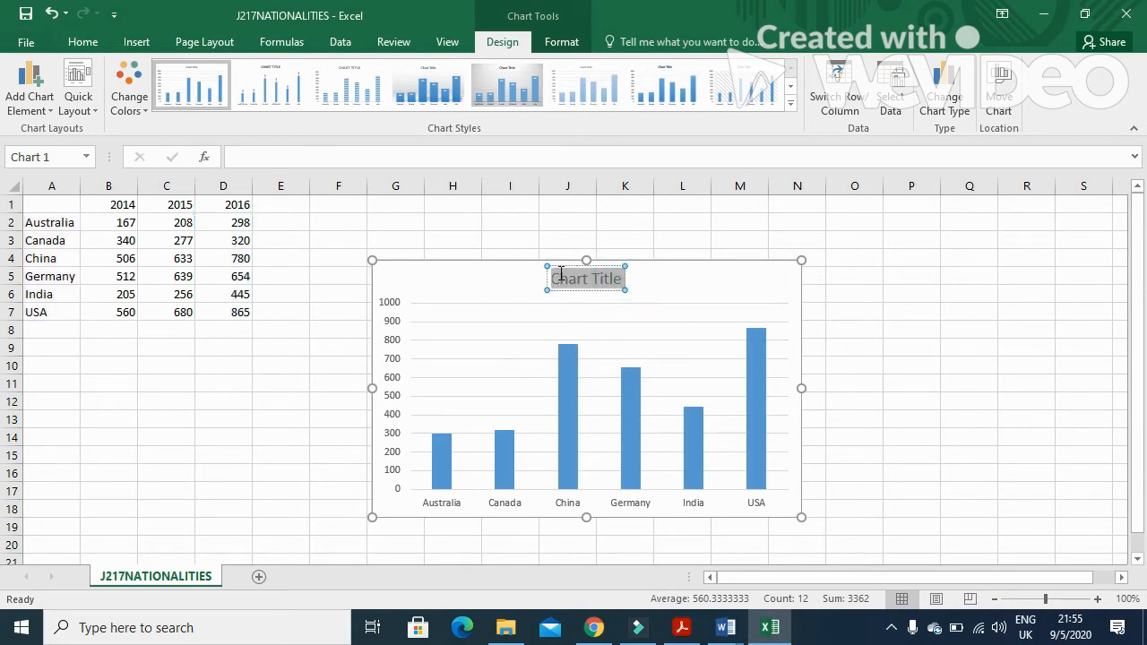
key("ctrl+v")
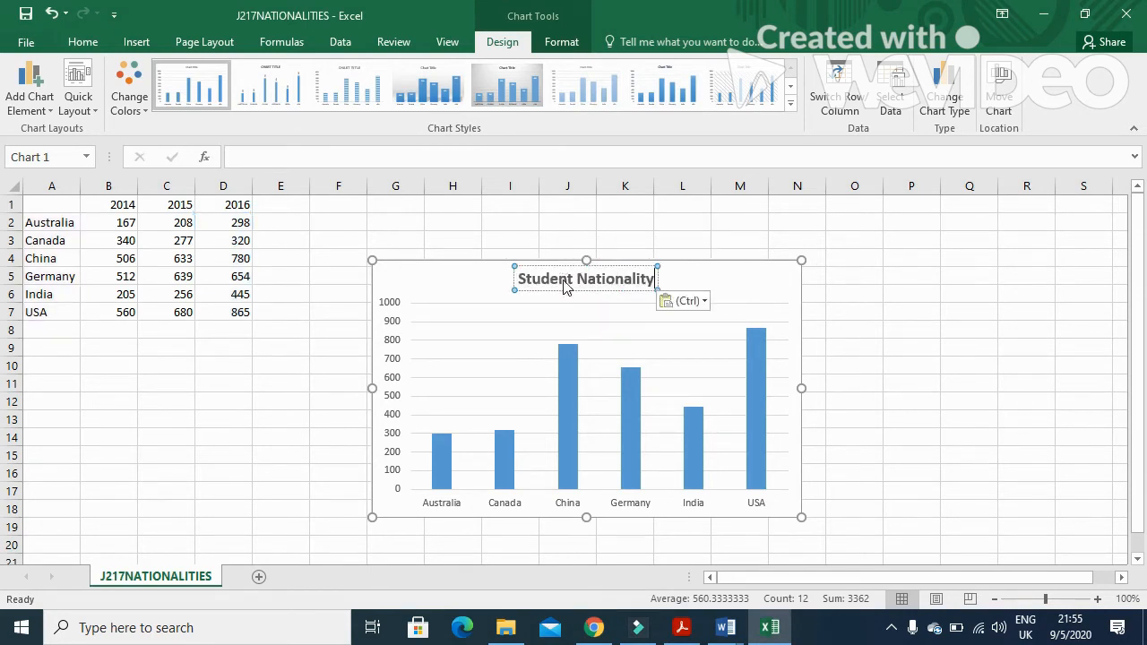
Apply a quick layout with axis titles and title the category axis Country
key("alt+Tab")
scroll(475, 376, "down", 2)
left_click_drag(221, 345, 538, 363)
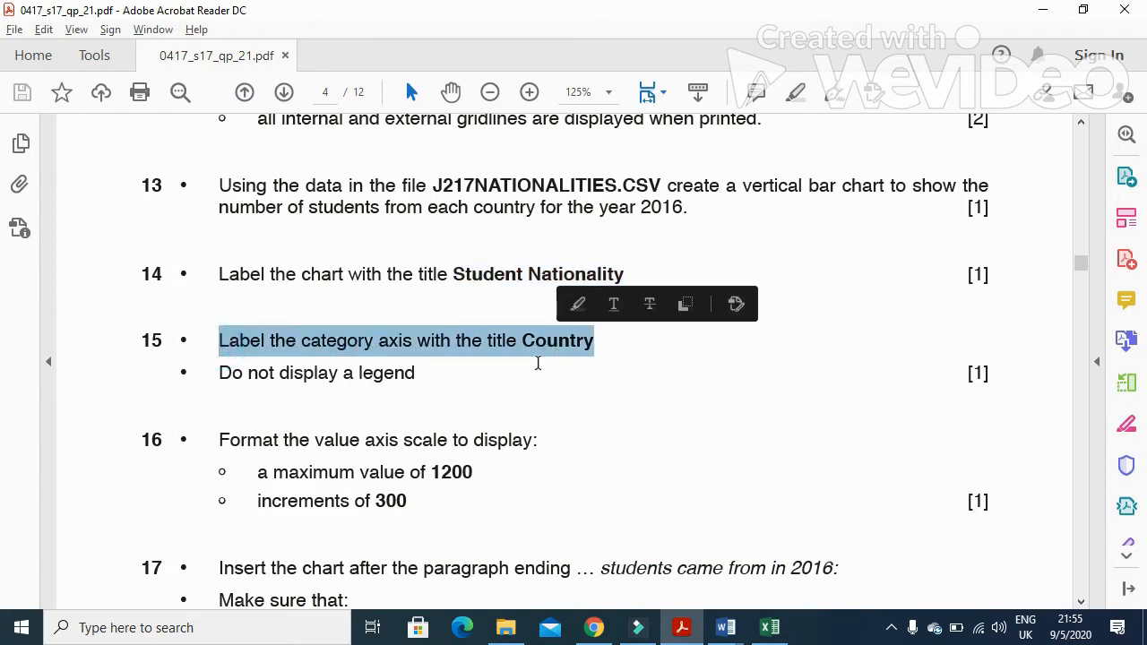
key("ctrl+c")
key("alt+Tab")
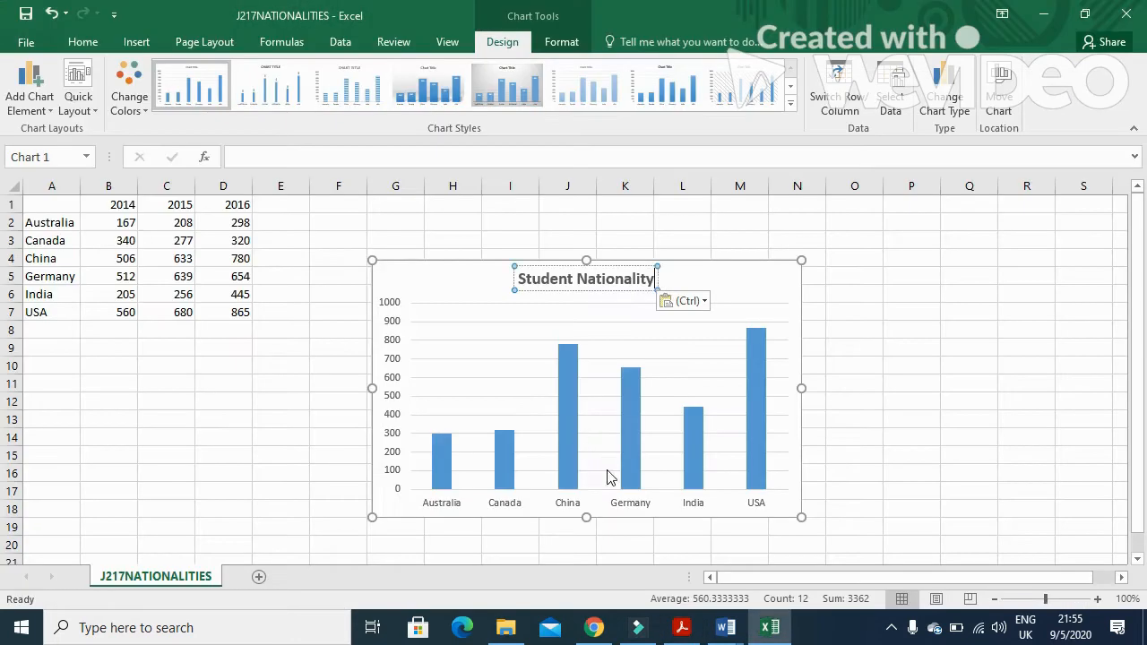
left_click(771, 268)
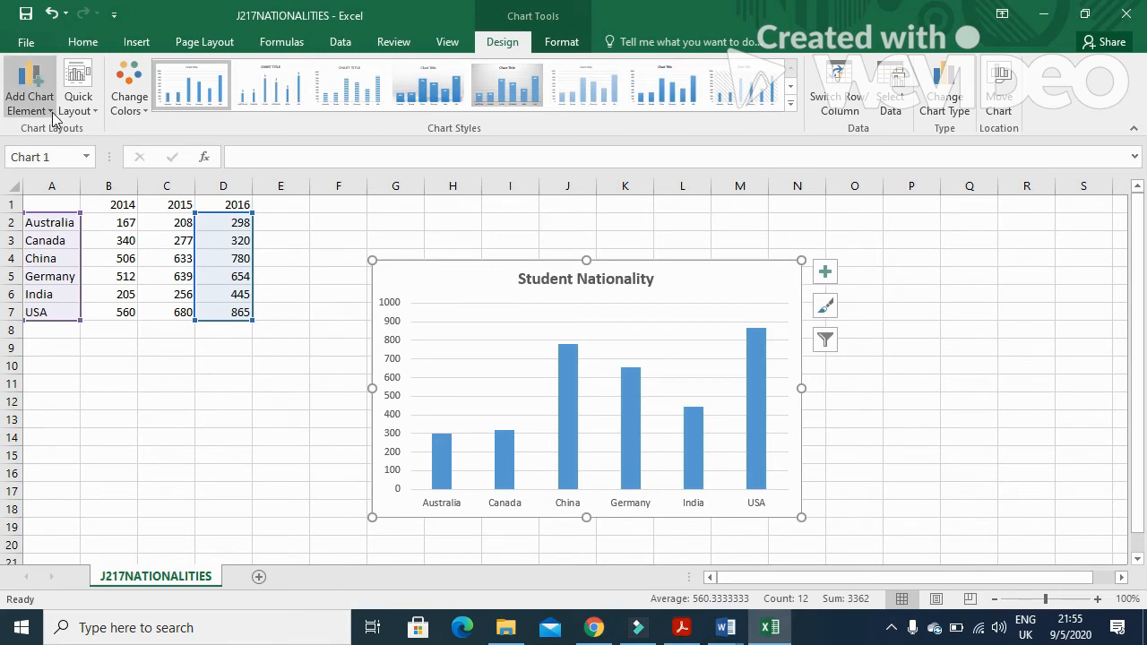
left_click(93, 109)
left_click(197, 255)
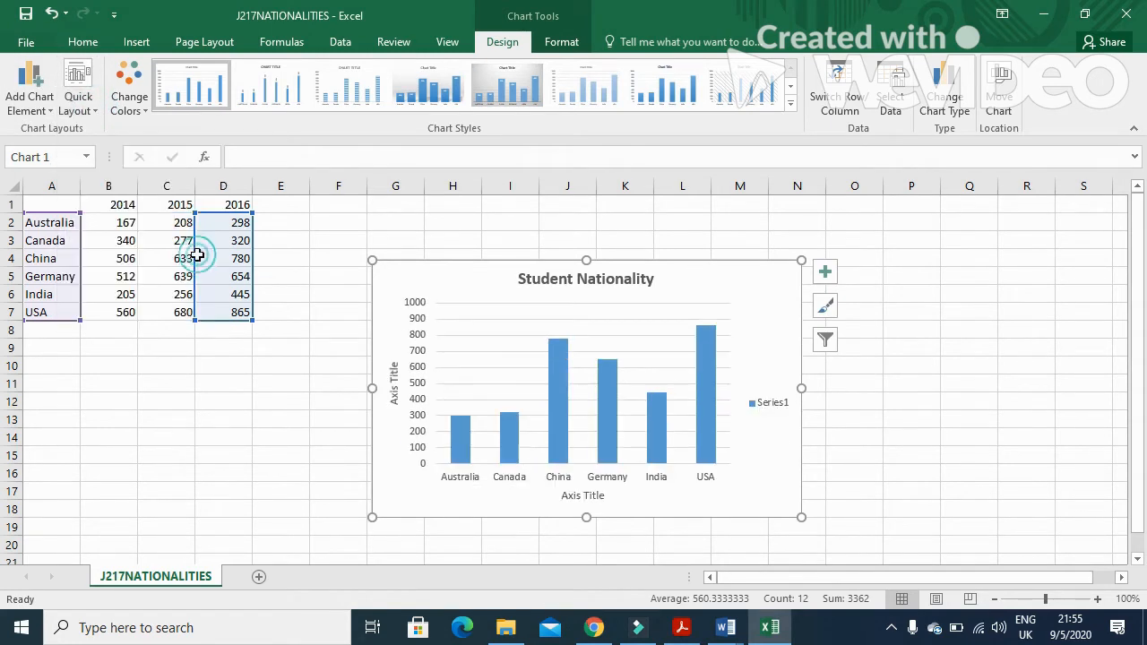
left_click(582, 493)
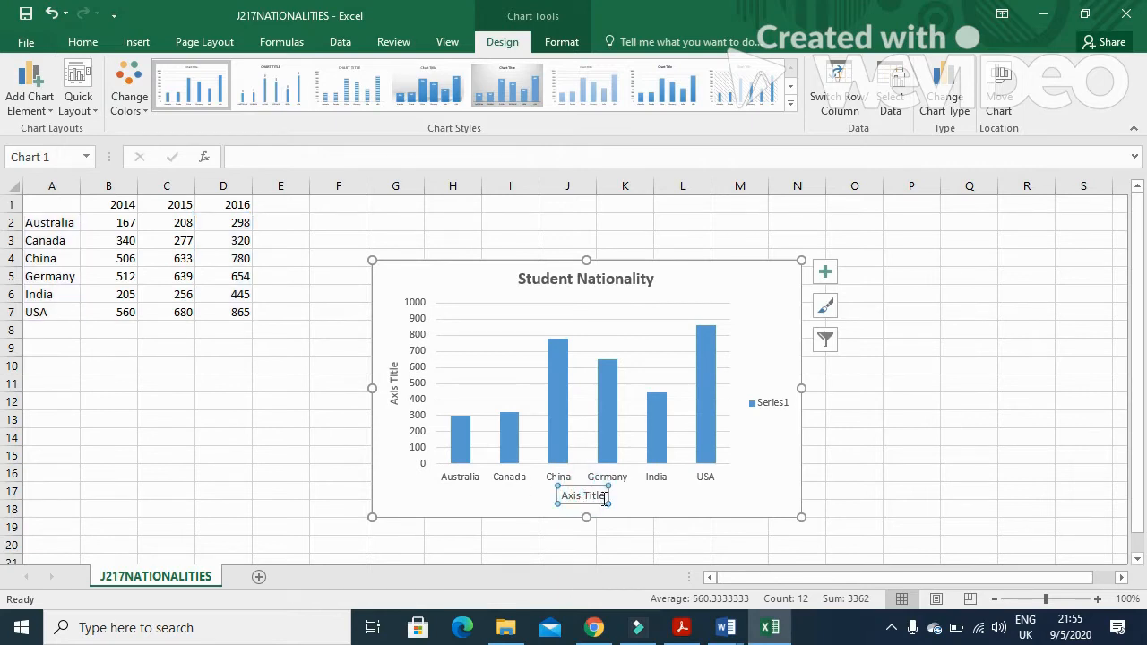
triple_click(604, 495)
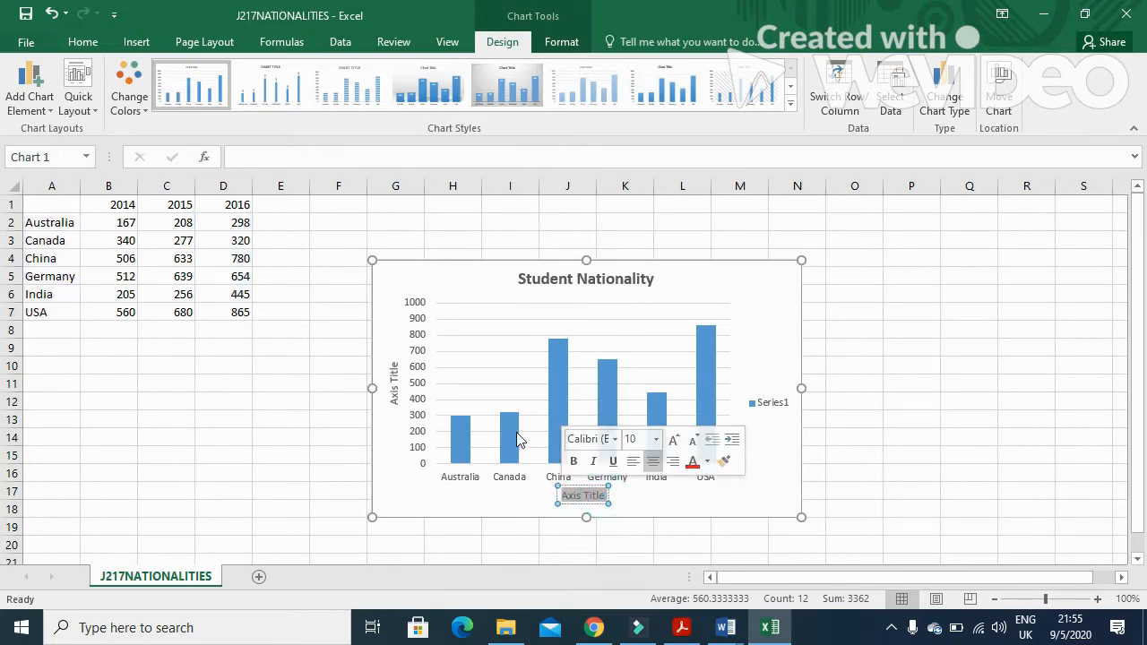
type("Country")
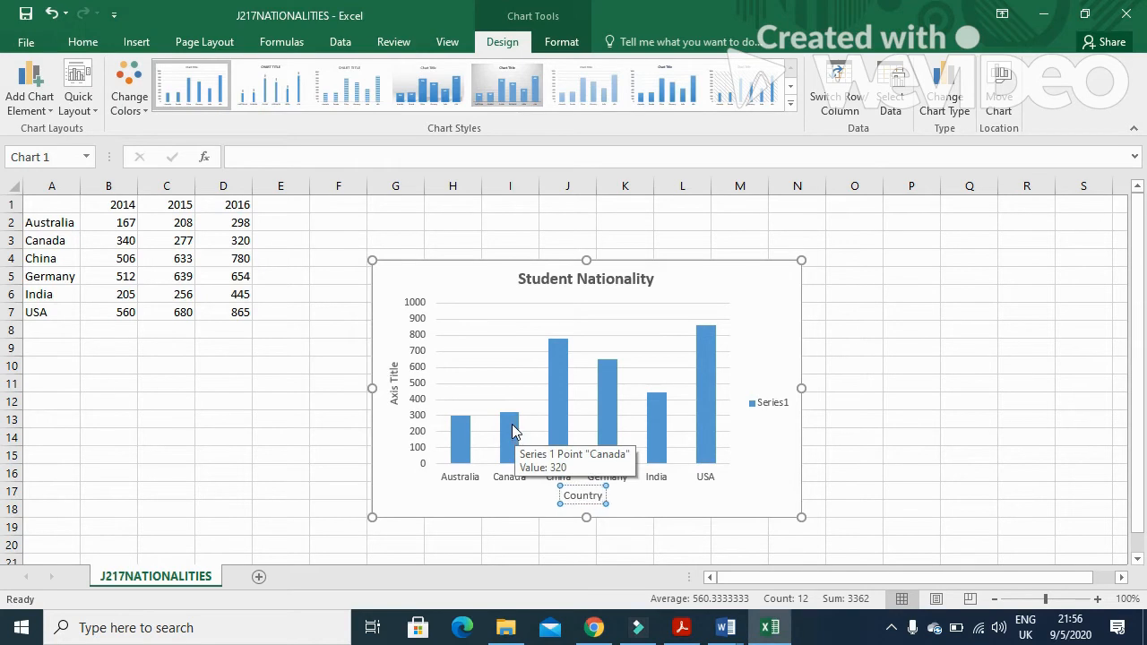
Delete the chart legend
key("alt+Tab")
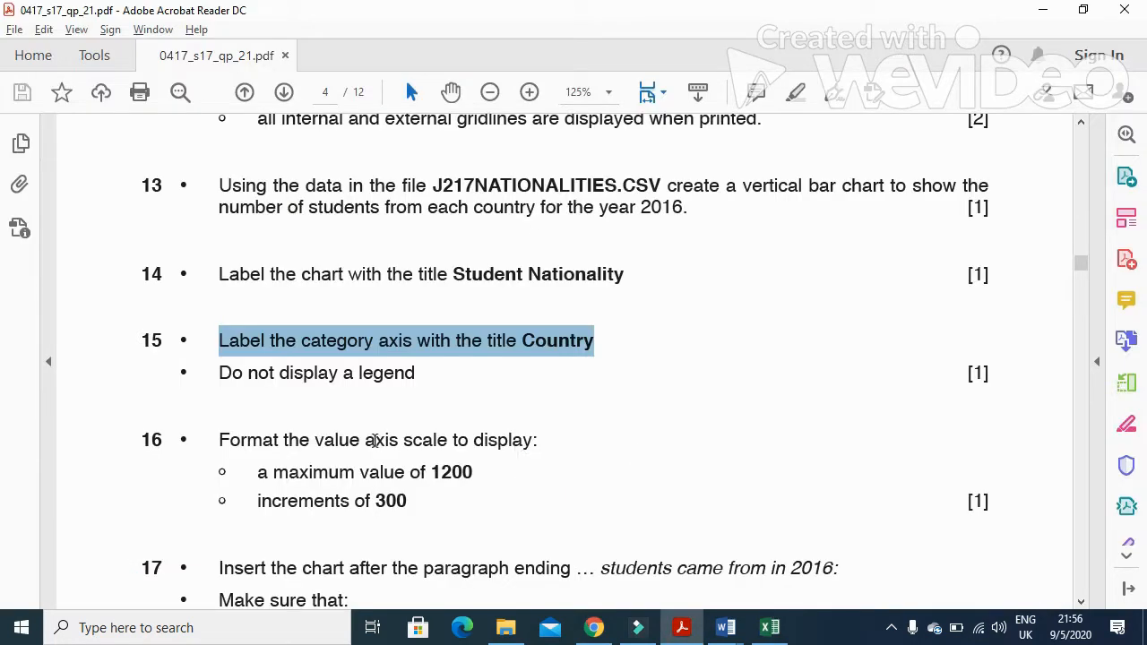
key("alt+Tab")
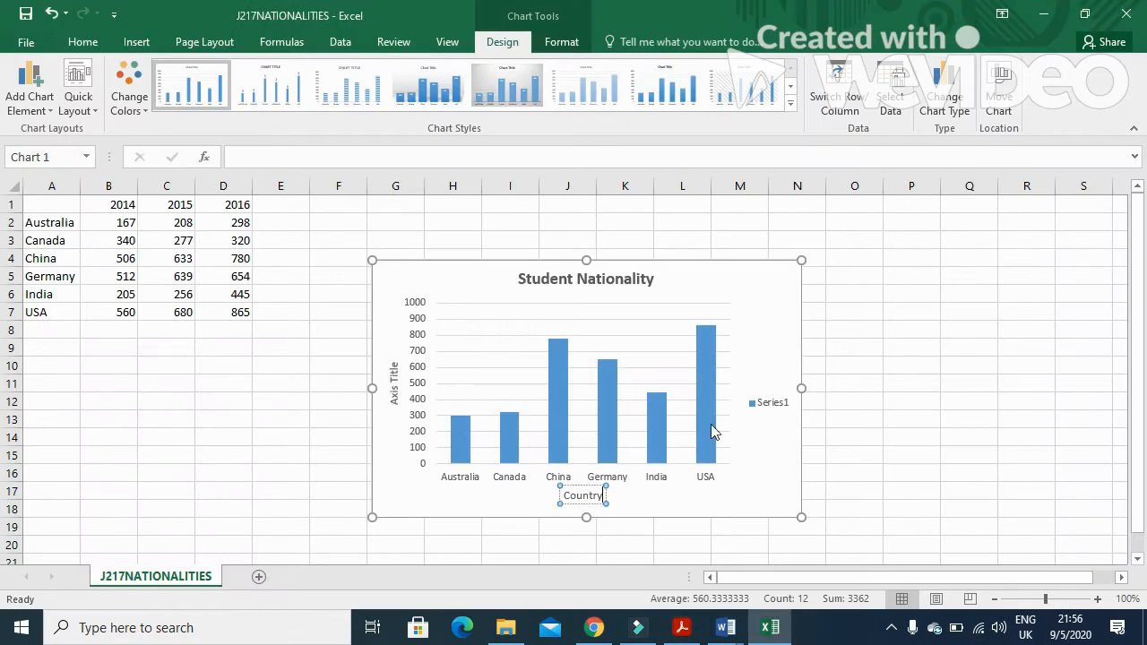
left_click(768, 403)
key("Delete")
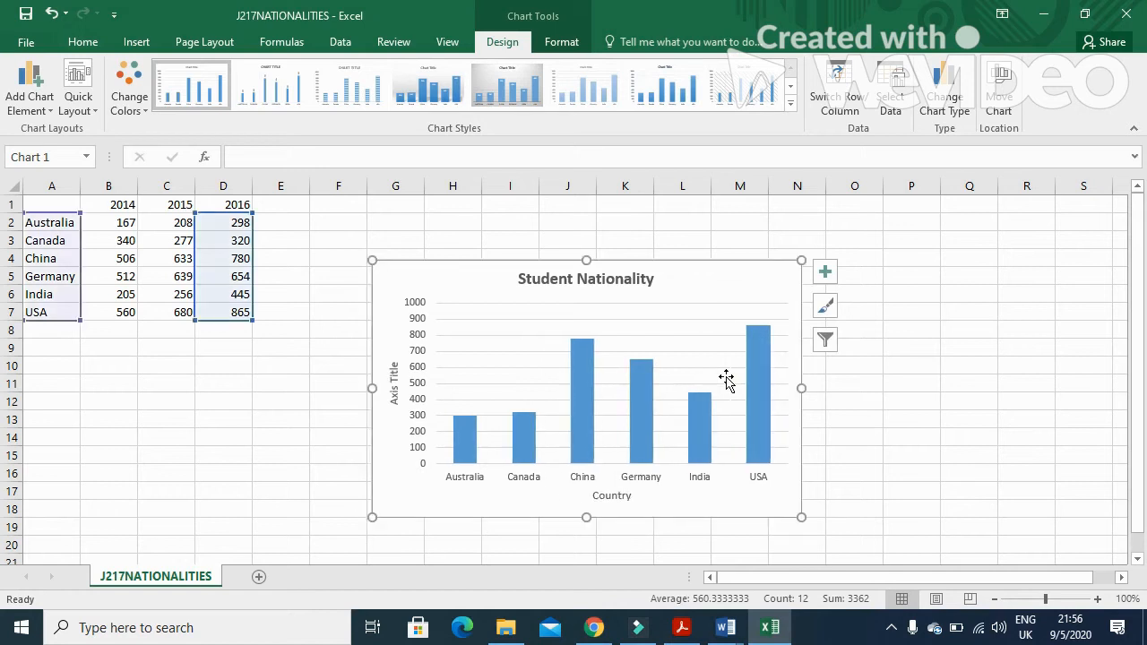
Remove the value axis title from the chart
key("alt+Tab")
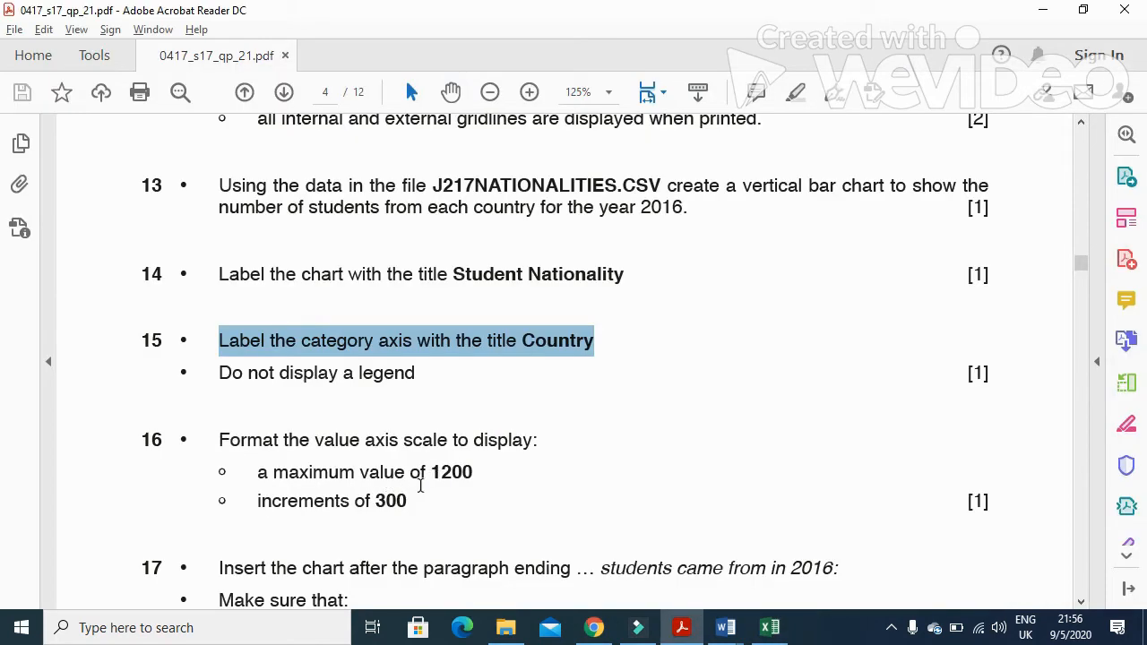
key("alt+Tab")
key("alt+Tab")
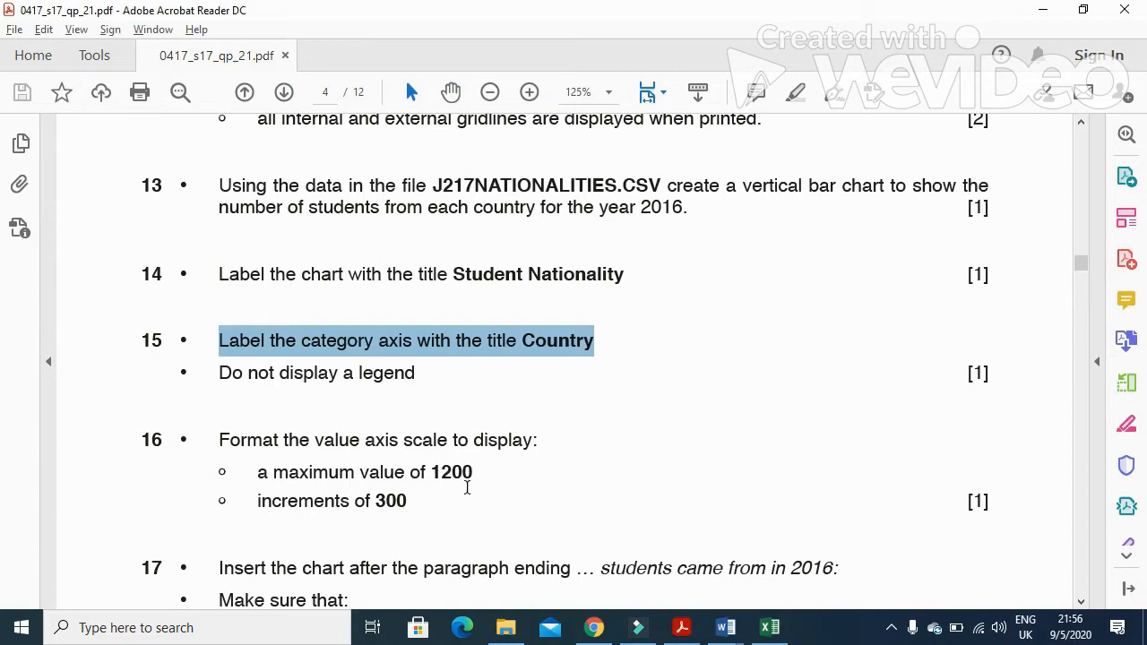
scroll(469, 474, "down", 3)
key("alt+Tab")
left_click(394, 378)
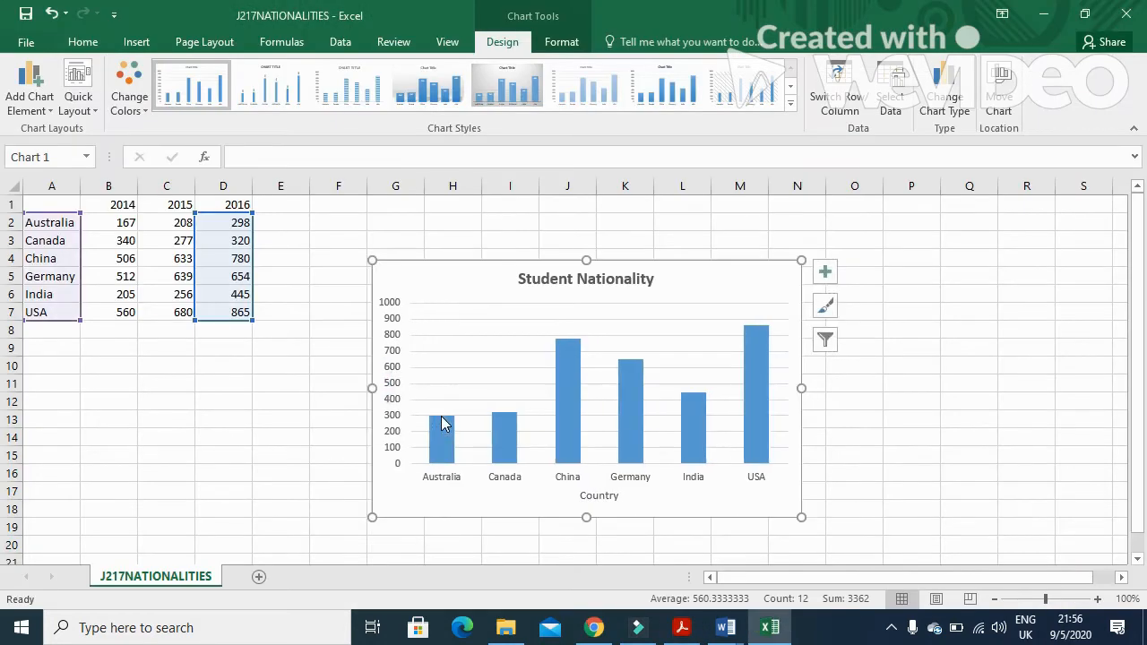
Open the value axis formatting options and set the axis maximum bound to 1200
key("alt+Tab")
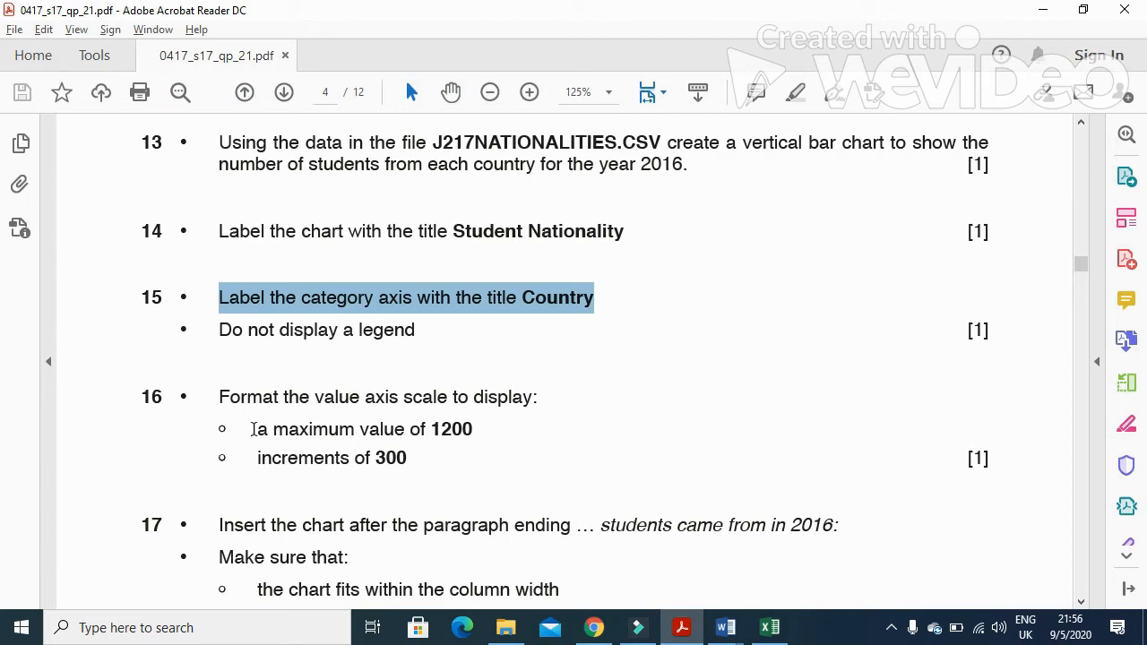
left_click_drag(216, 400, 501, 401)
key("alt+Tab")
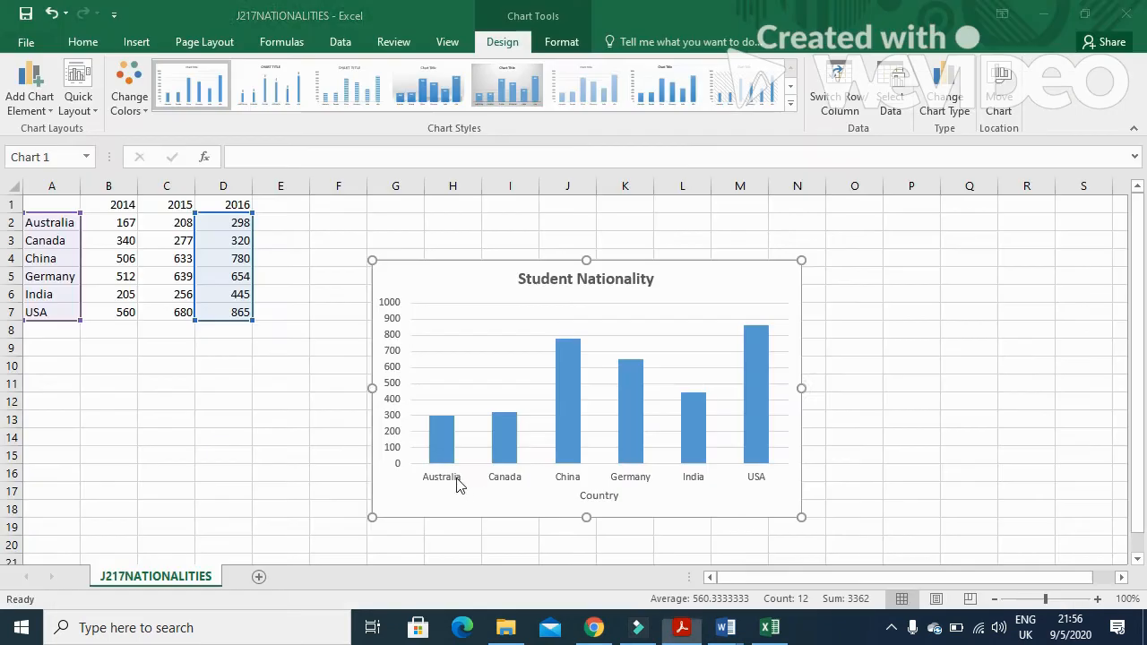
left_click(390, 358)
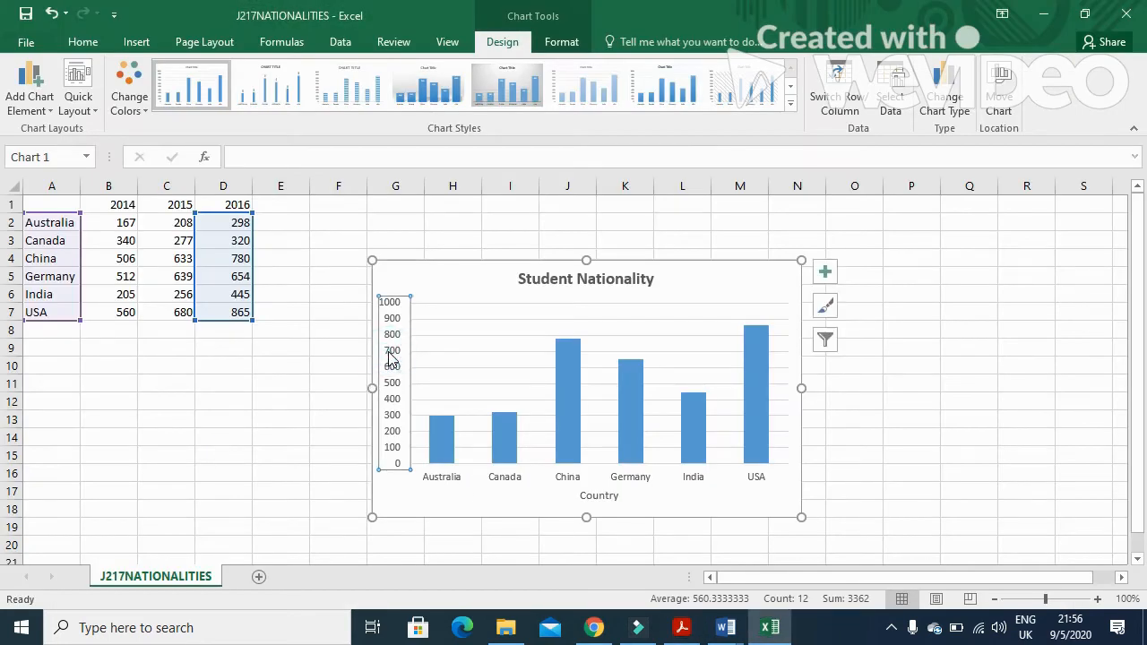
right_click(390, 359)
left_click(463, 544)
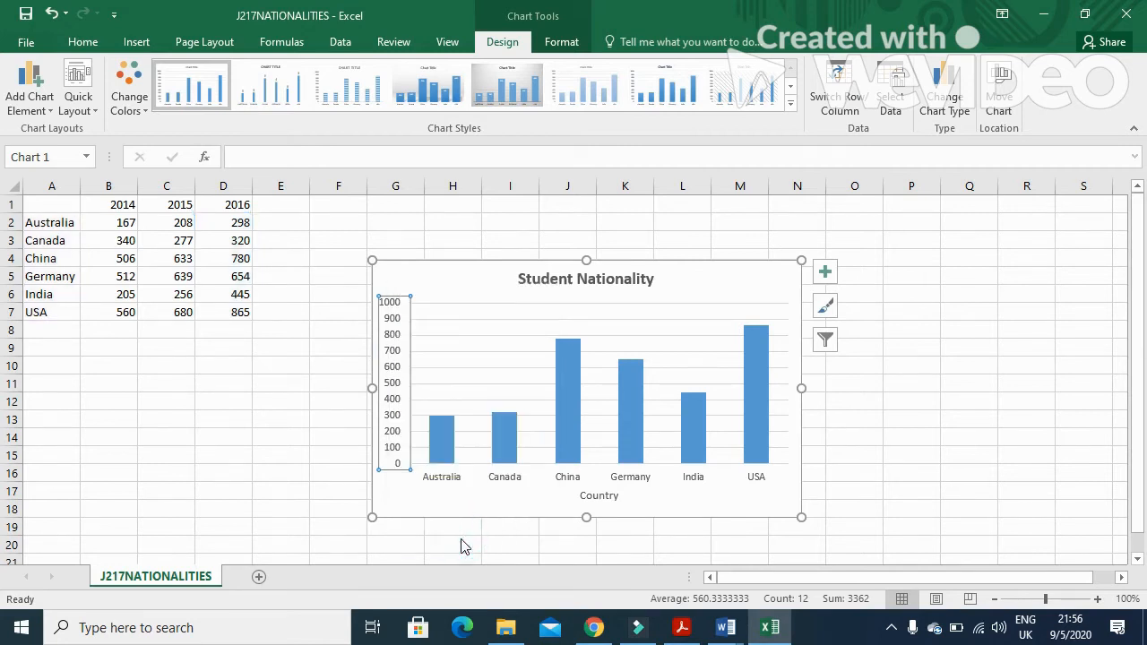
key("alt+Tab")
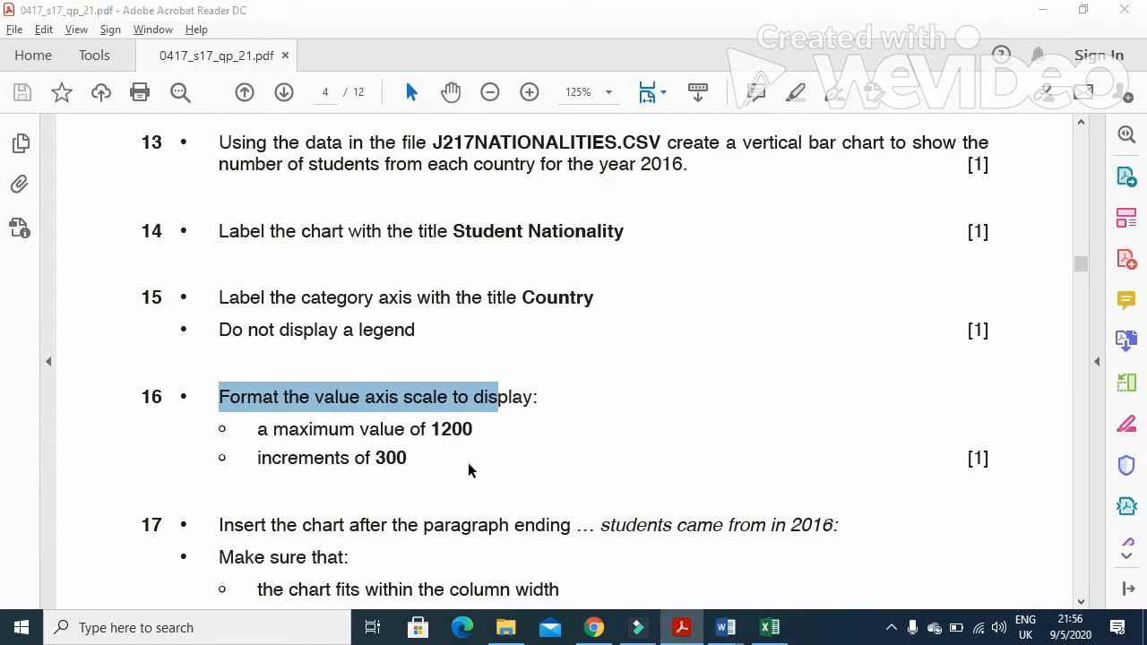
key("alt+Tab")
double_click(1030, 337)
type("1200")
key("alt+Tab")
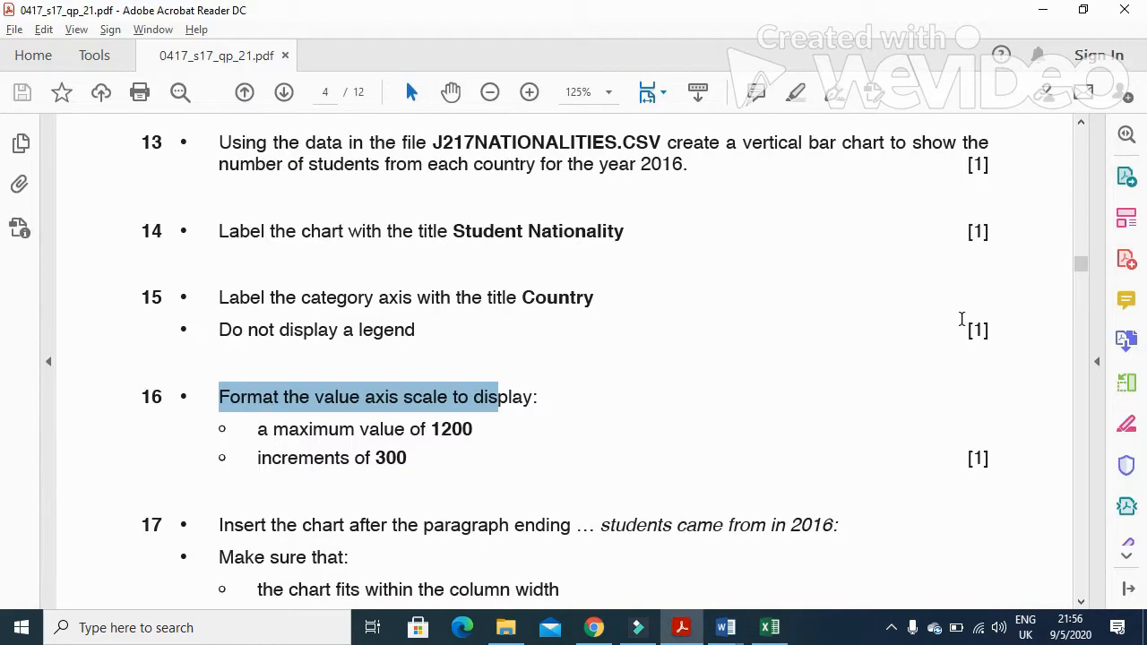
Set the value axis major unit to 300 and close the axis formatting pane
key("alt+Tab")
double_click(1049, 409)
type("3")
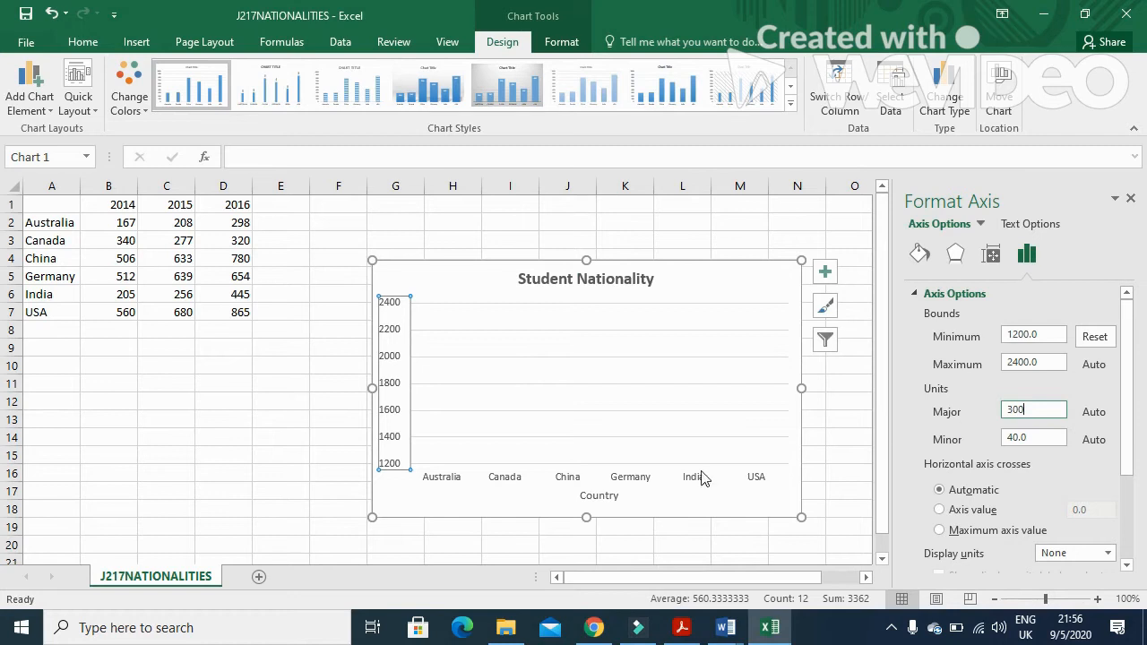
type("00")
scroll(1004, 446, "down", 3)
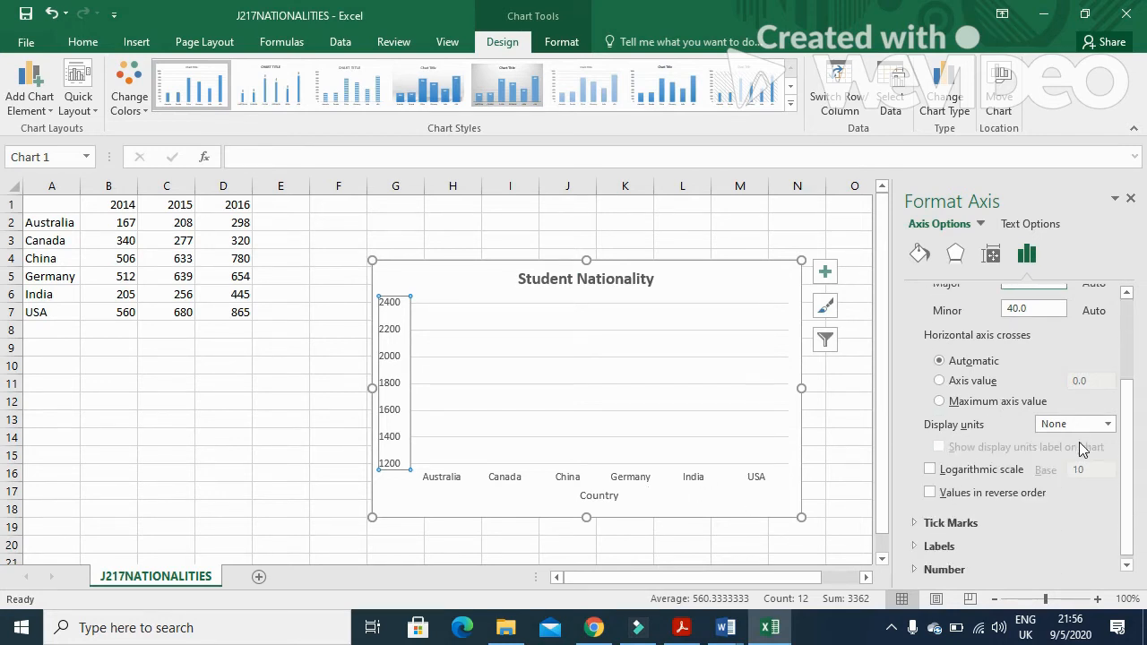
left_click(845, 381)
left_click(1135, 198)
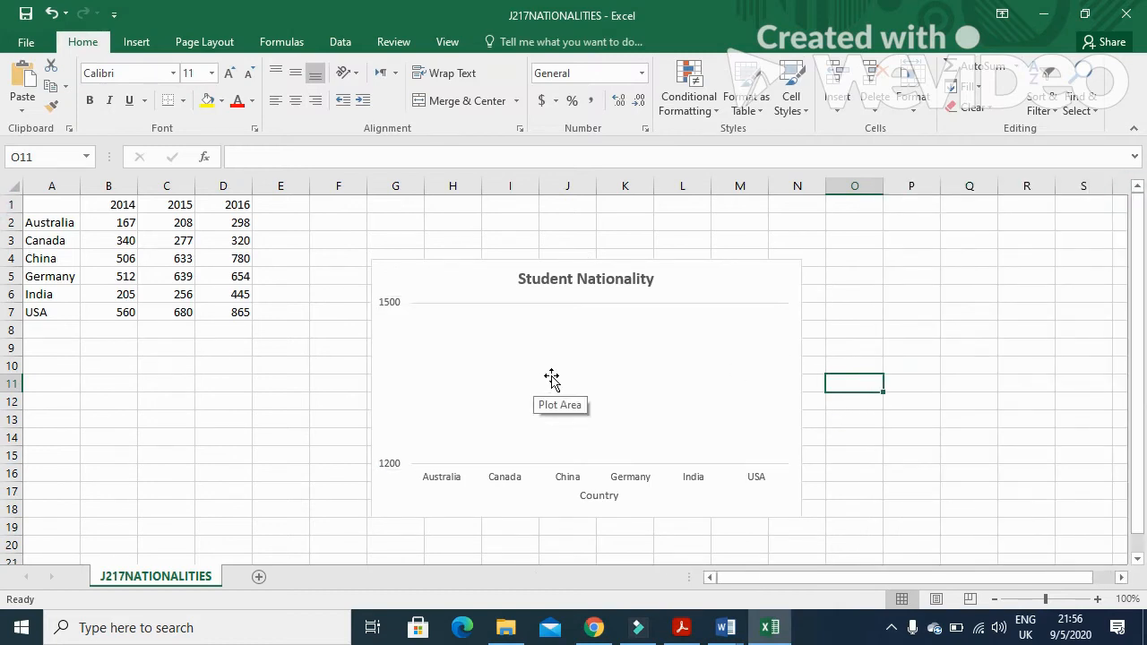
Reopen the value axis formatting options and set the axis maximum bound to 1200
left_click(551, 378)
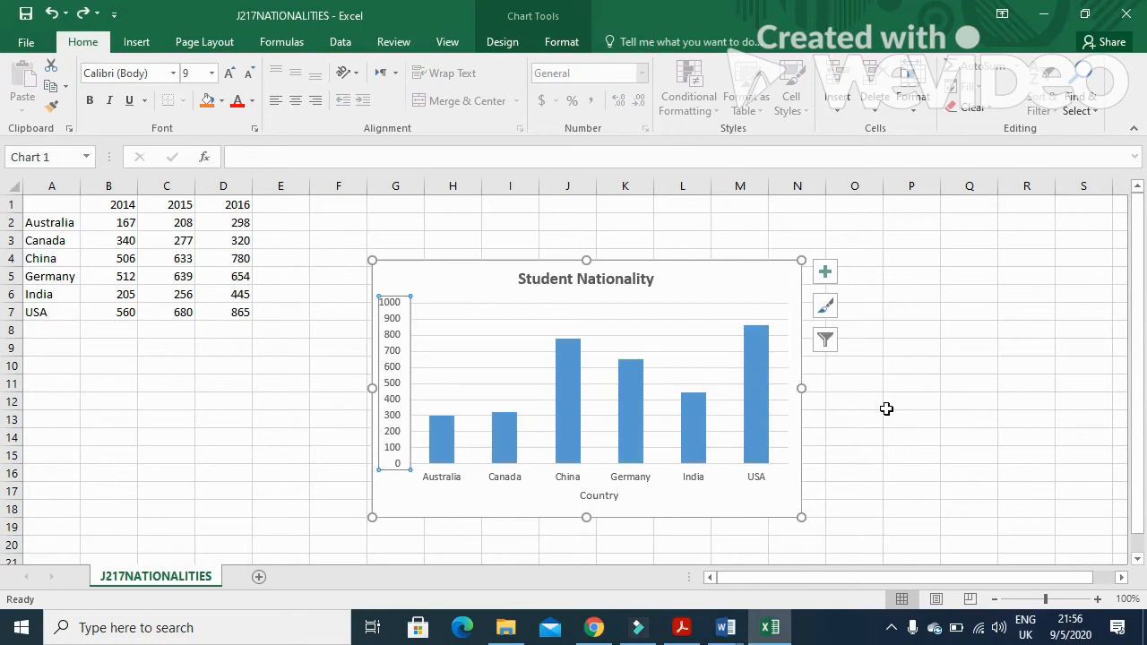
right_click(390, 348)
left_click(456, 529)
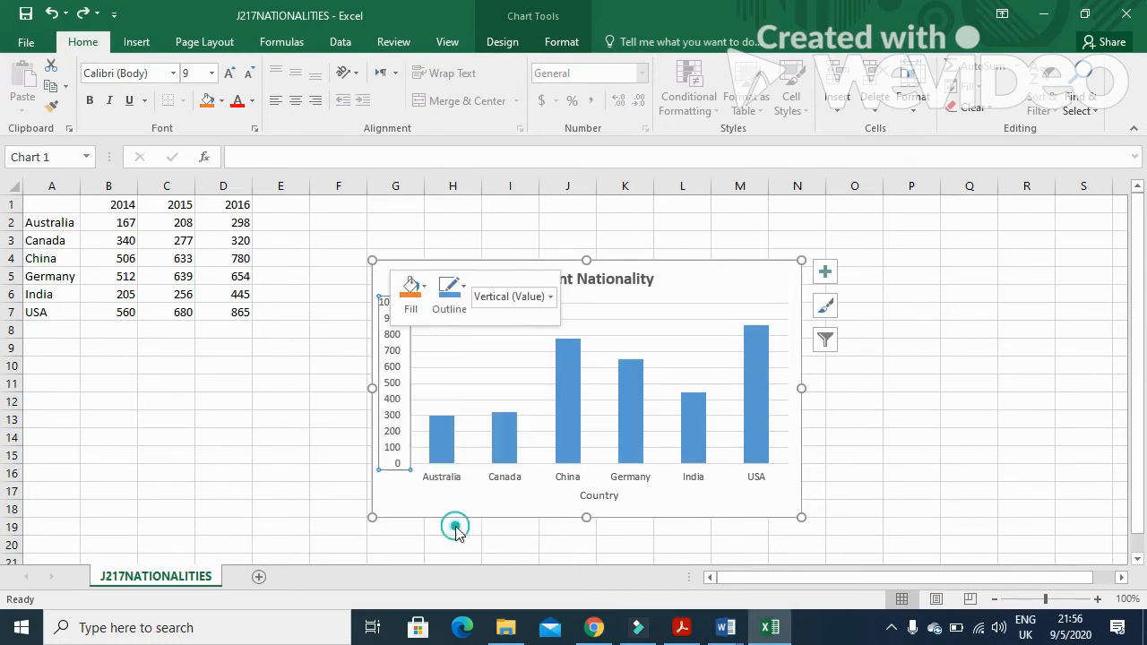
left_click(1032, 335)
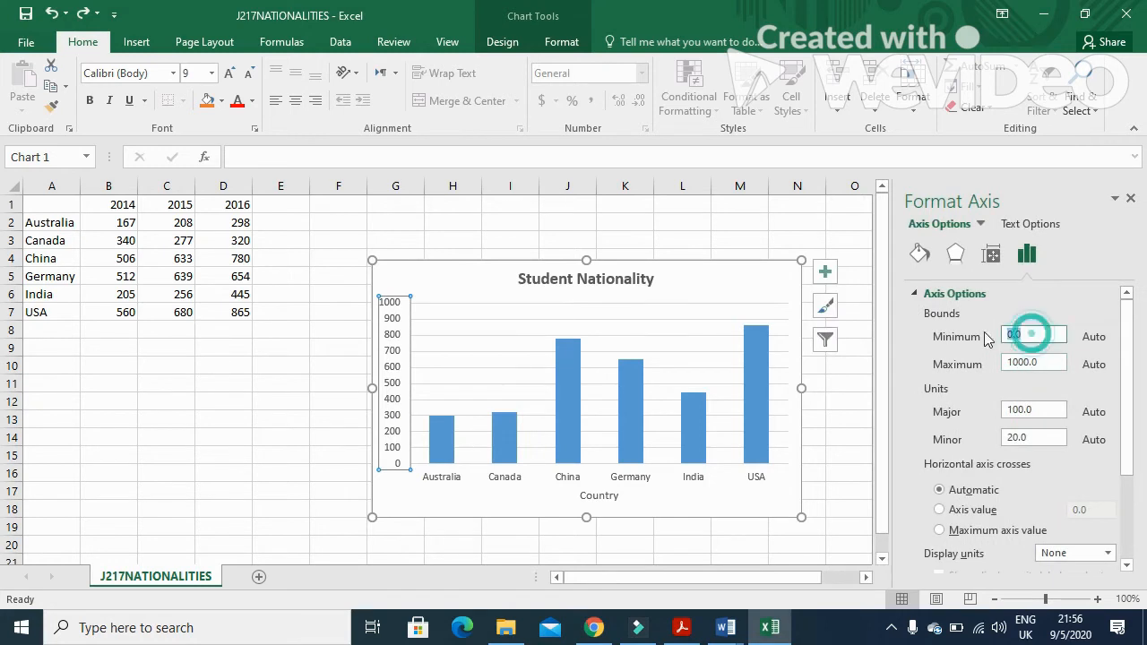
type("120")
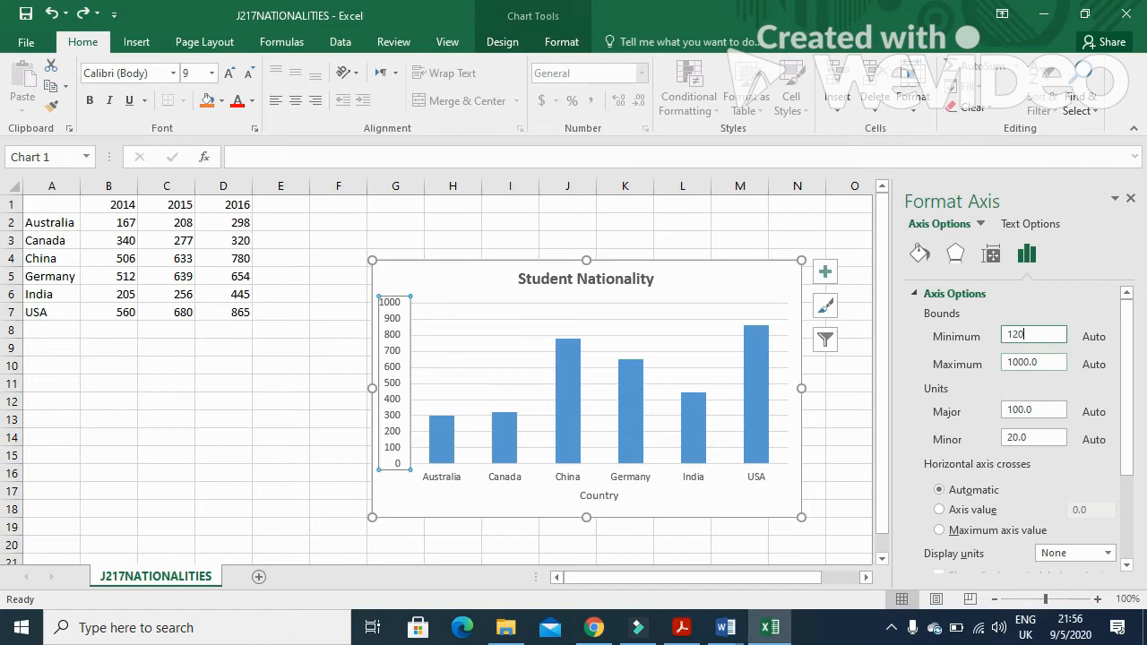
left_click(1046, 362)
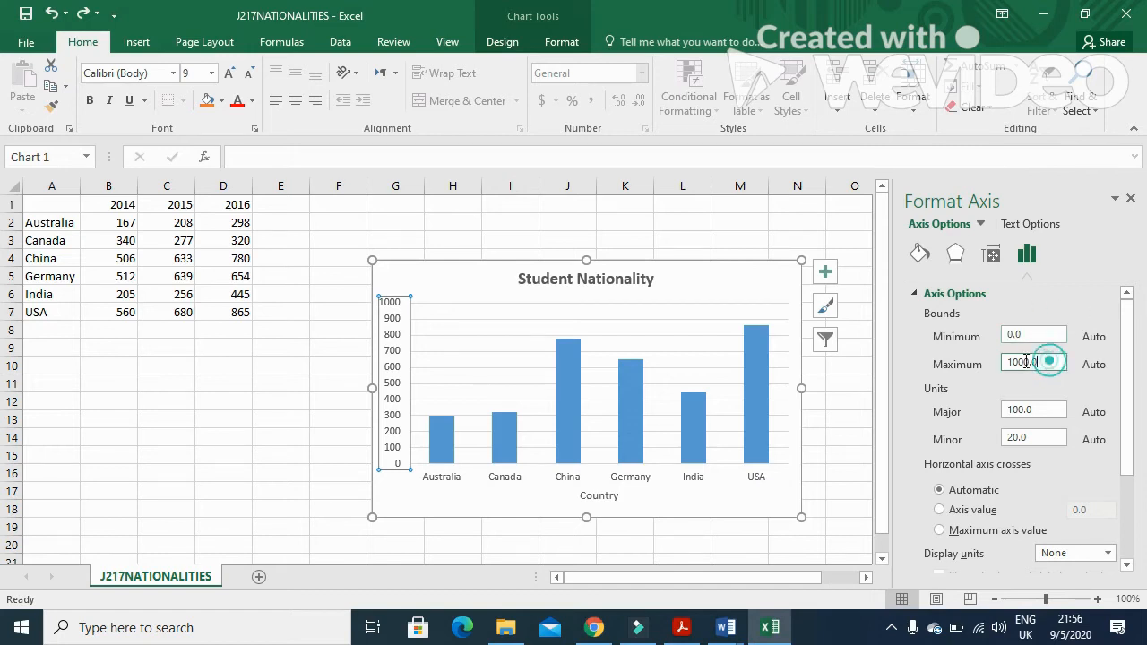
type("120")
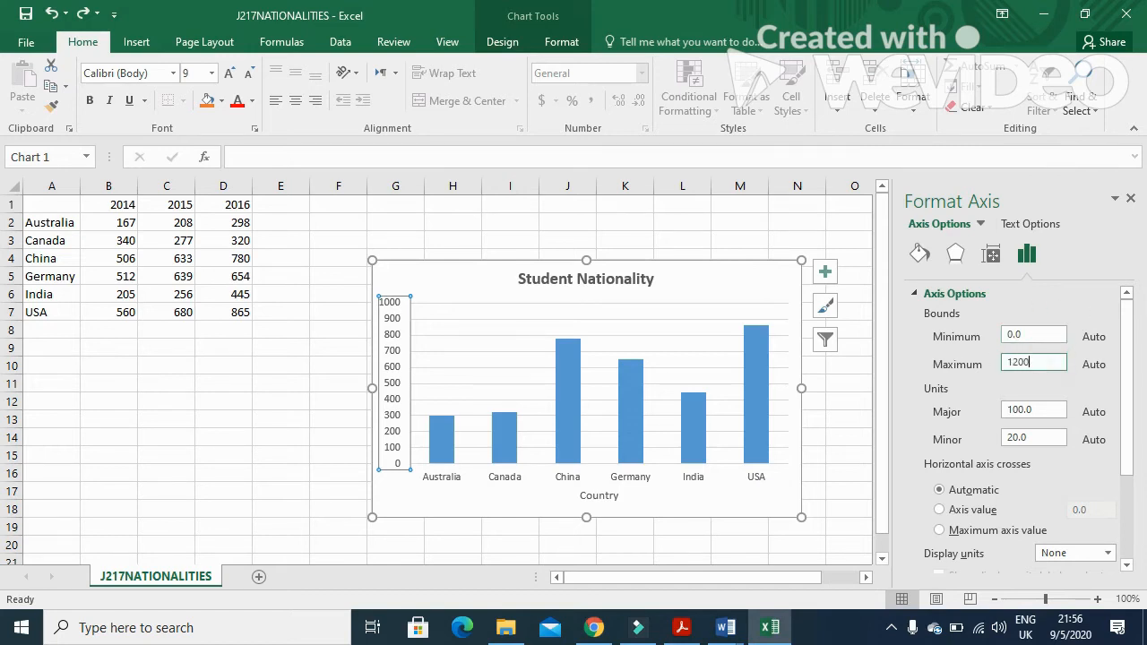
type("0")
Set the value axis major unit to 300 and close the formatting pane
left_click_drag(1054, 408, 1011, 409)
type("3")
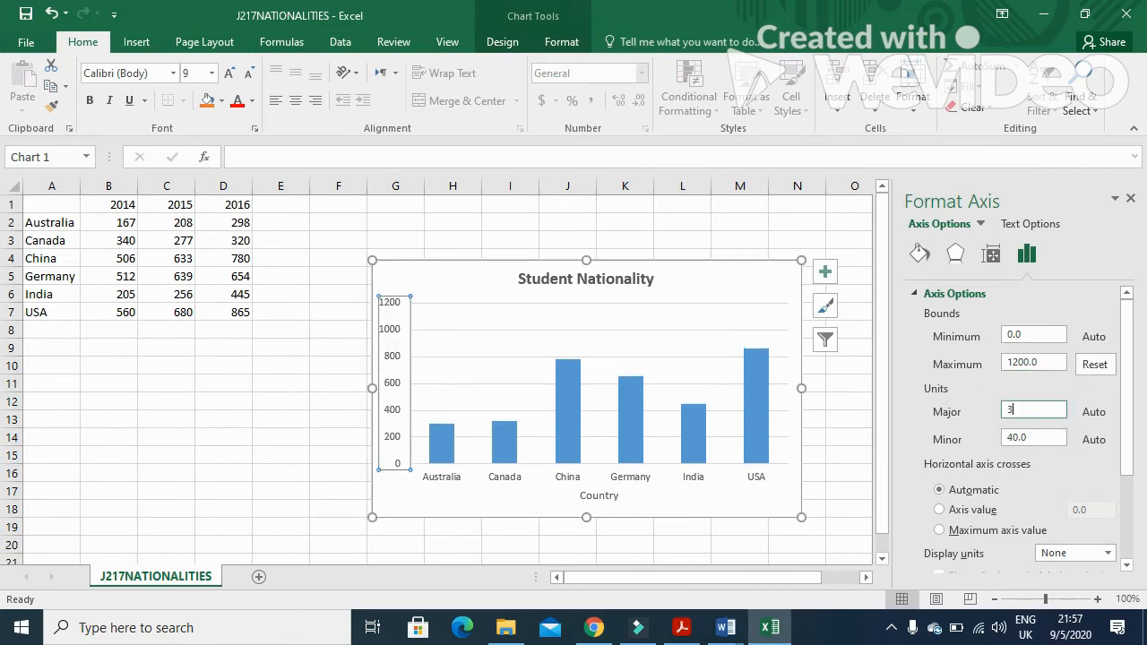
left_click(1130, 199)
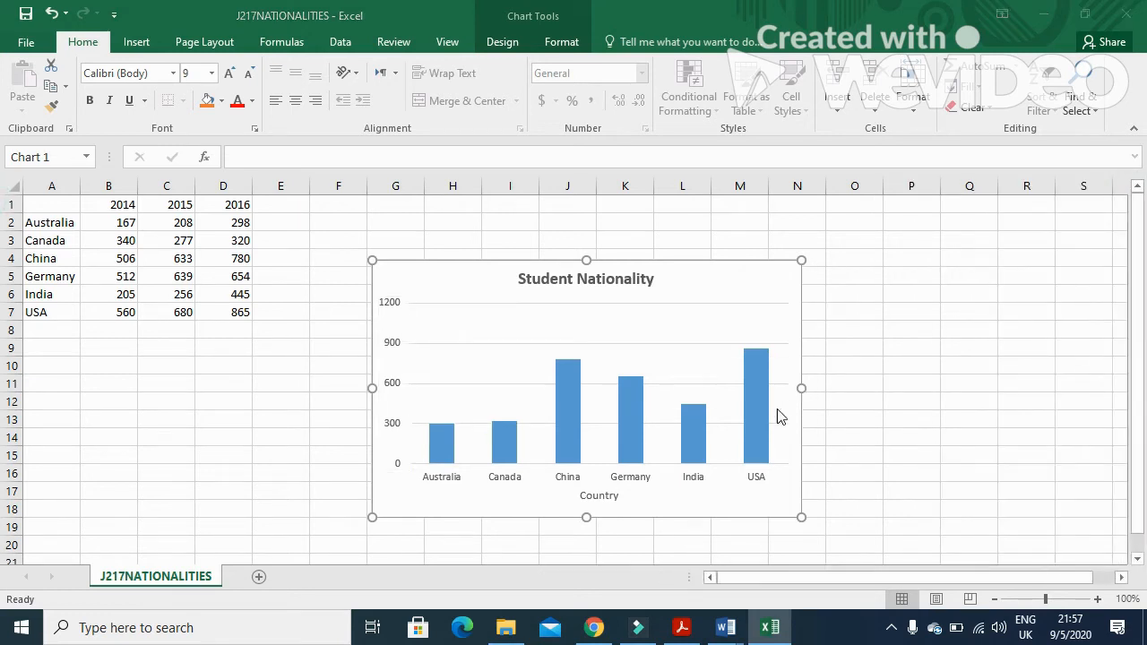
Read the chart-insertion task in the question paper
key("alt+Tab")
scroll(312, 396, "down", 3)
left_click_drag(219, 355, 519, 365)
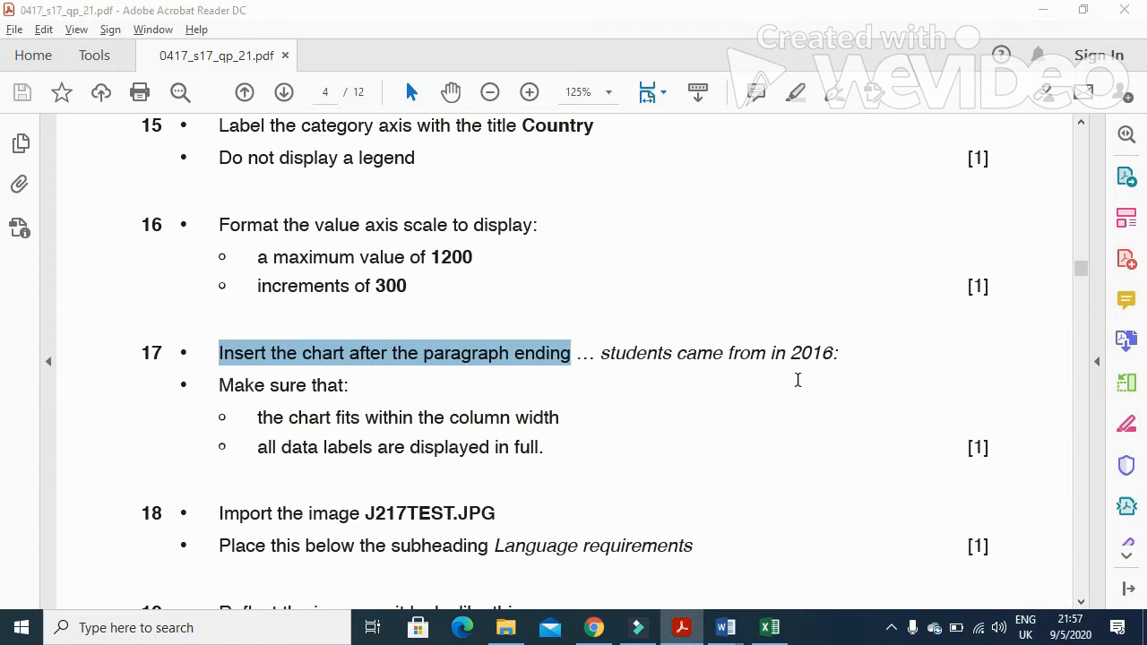
Paste the chart into TSSLEAFLET after the paragraph ending "students came from in 2016:"
key("alt+Tab")
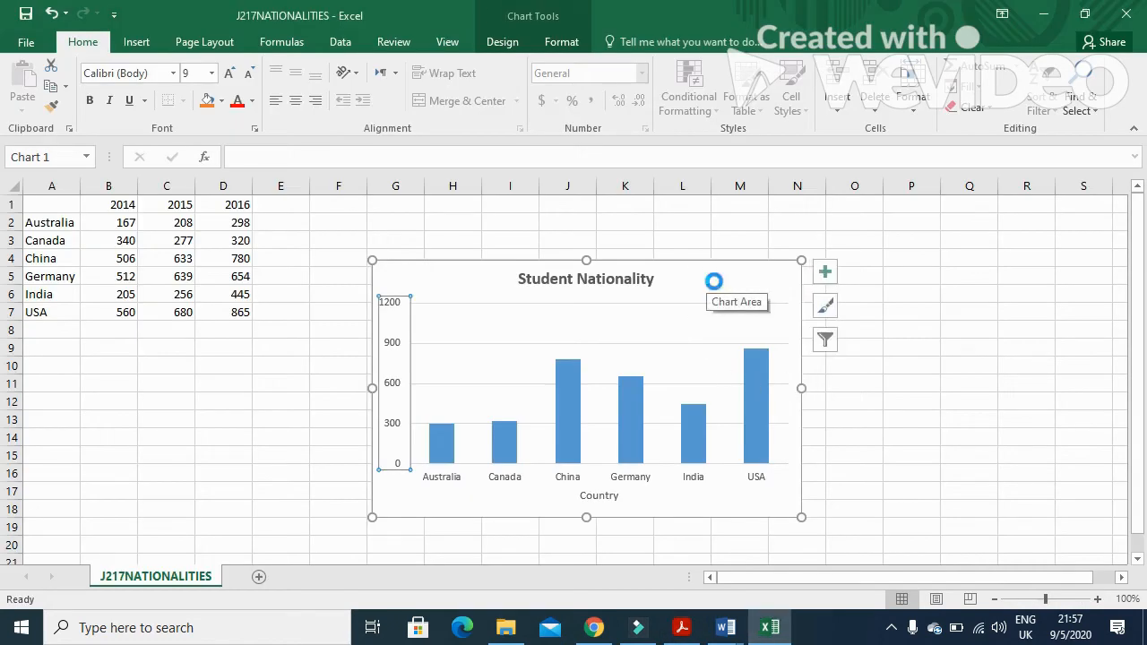
left_click(727, 629)
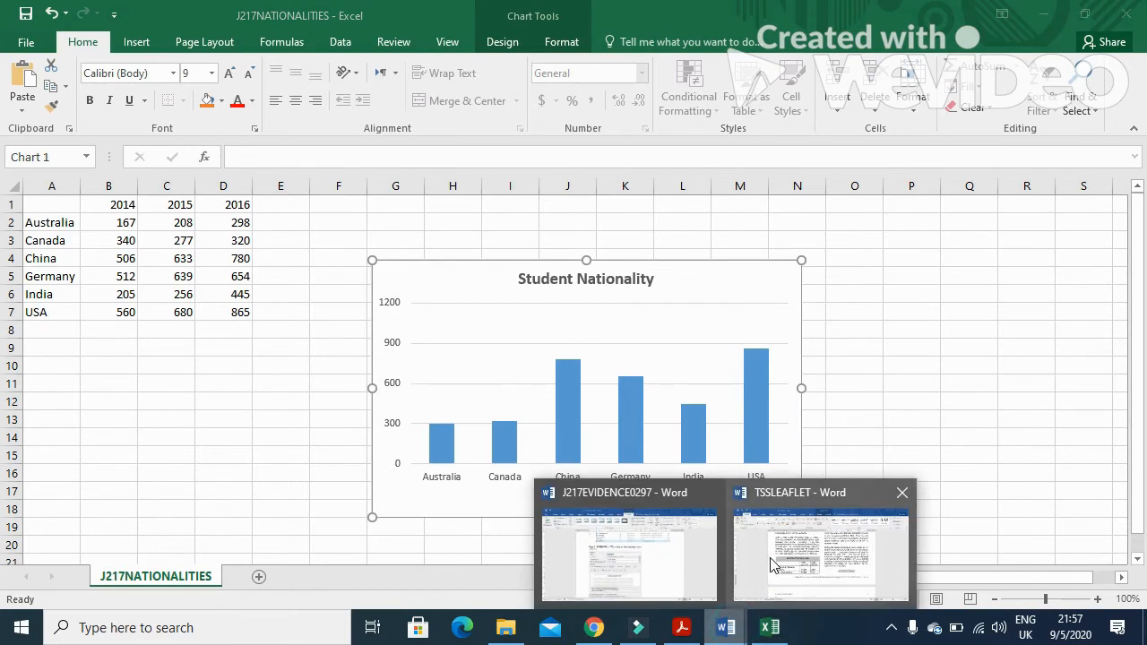
left_click(768, 553)
scroll(613, 484, "up", 6)
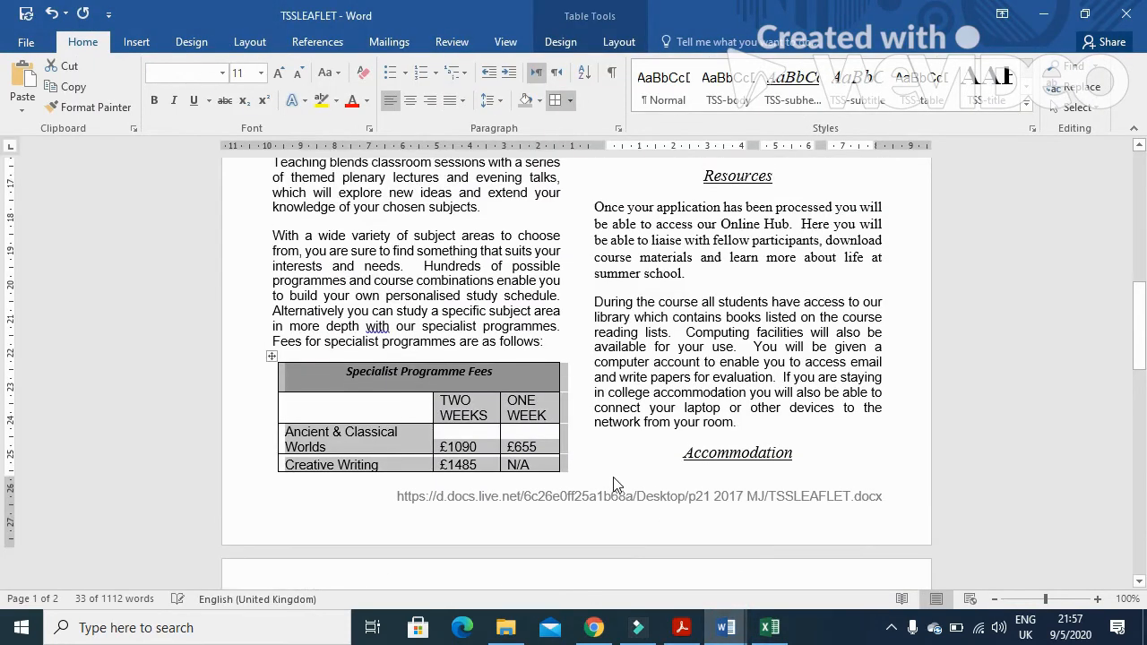
scroll(613, 478, "up", 2)
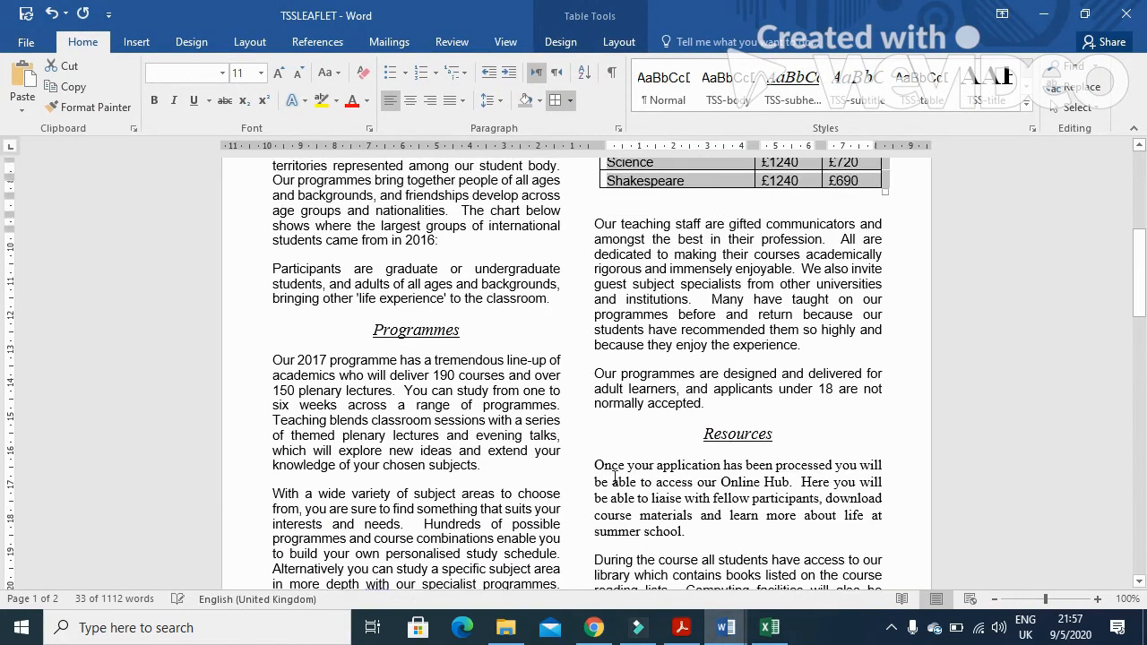
left_click(443, 328)
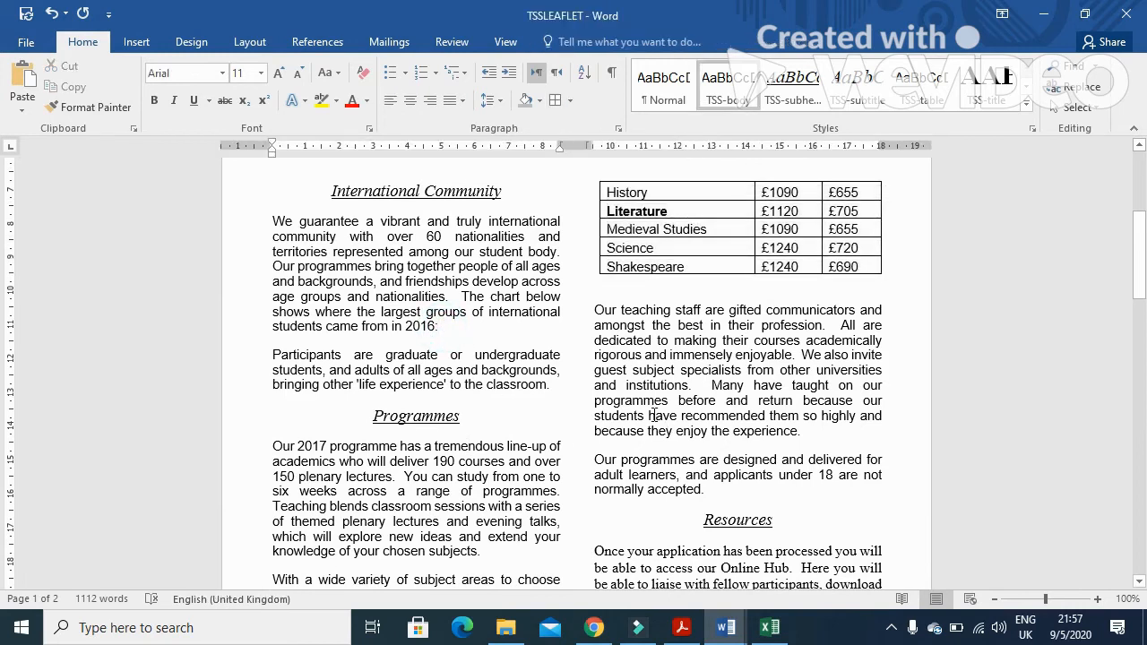
key("ctrl+v")
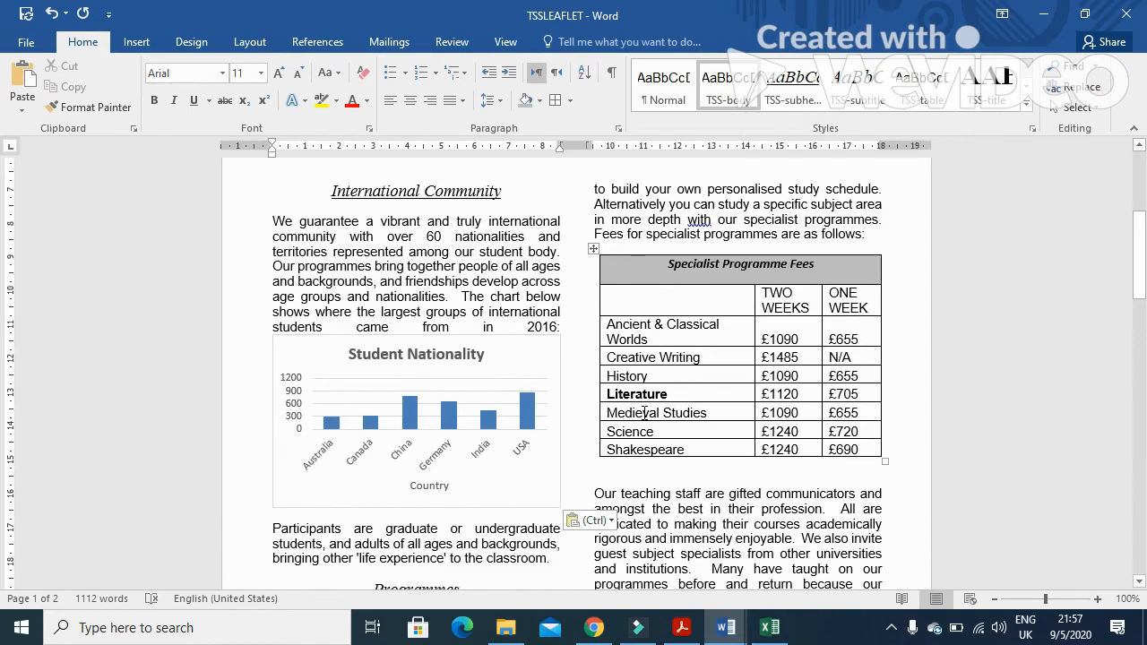
Compare the pasted chart in the leaflet with the task's column-width and label requirements
key("alt+Tab")
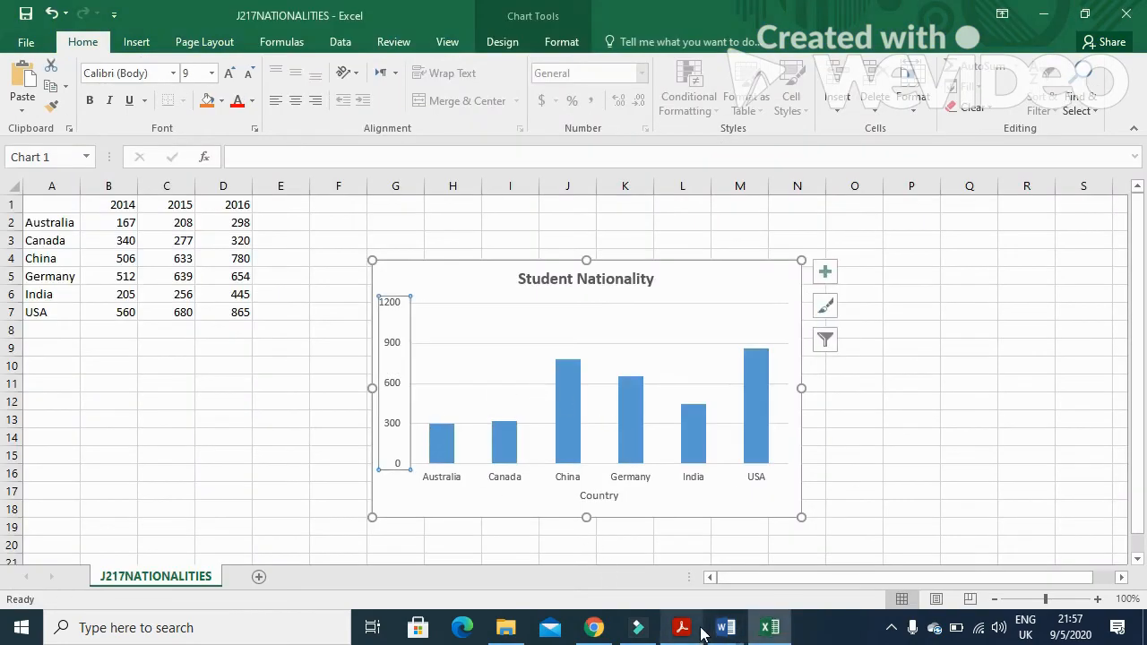
left_click(681, 627)
scroll(539, 463, "down", 2)
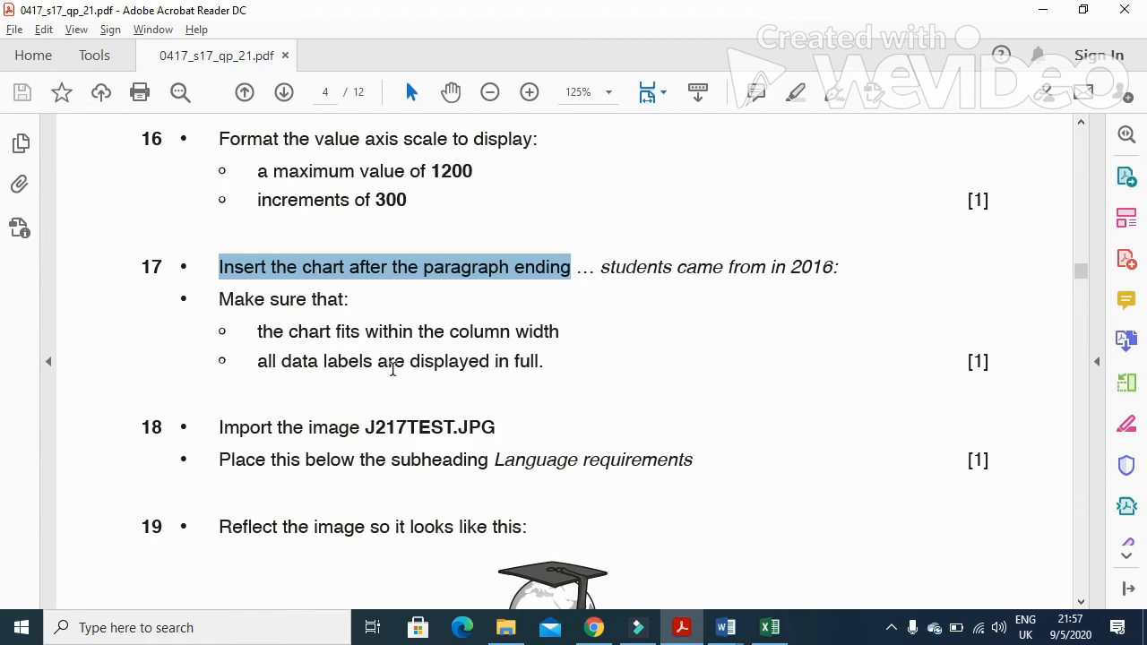
key("alt+Tab")
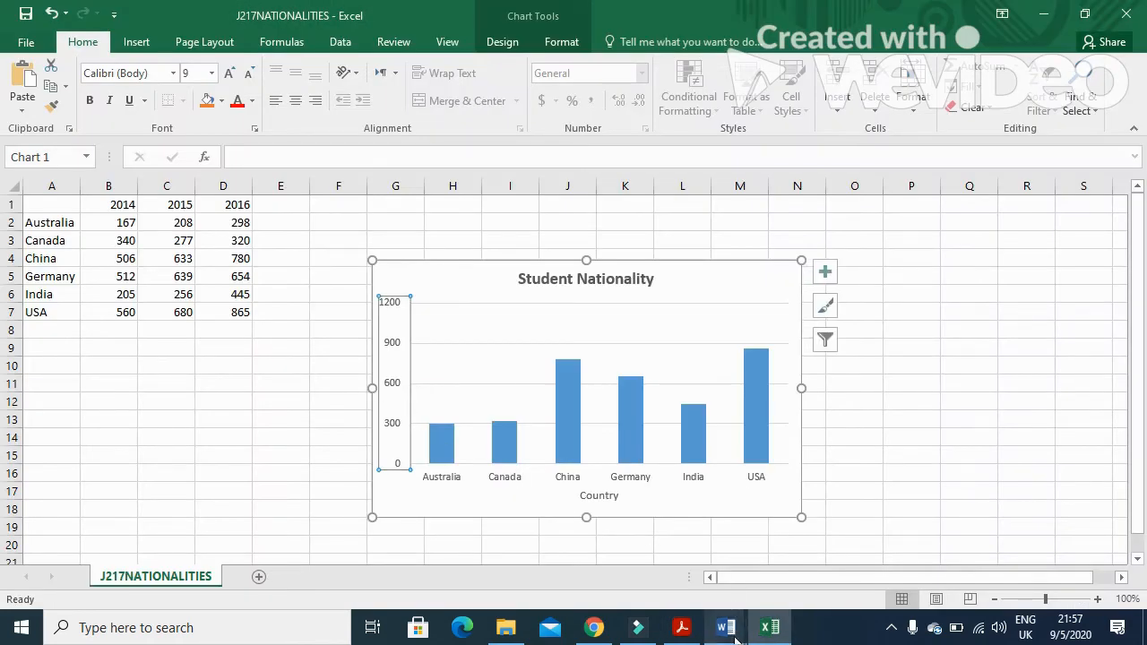
left_click(728, 627)
left_click(768, 550)
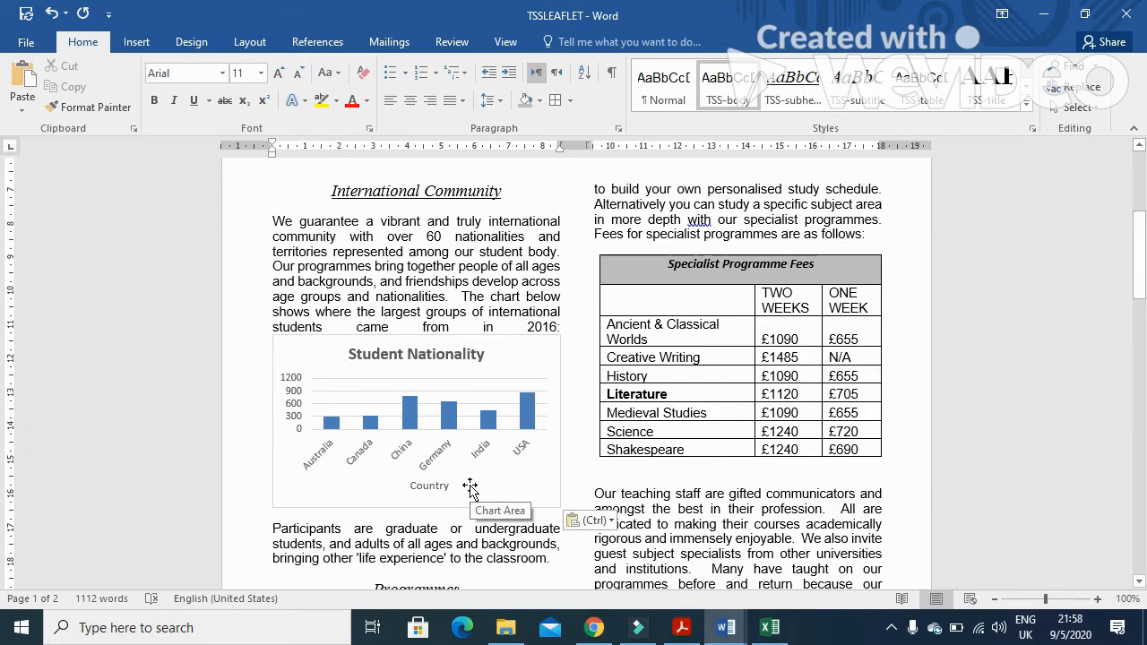
Read the image import task and its placement instruction in the question paper
key("alt+Tab")
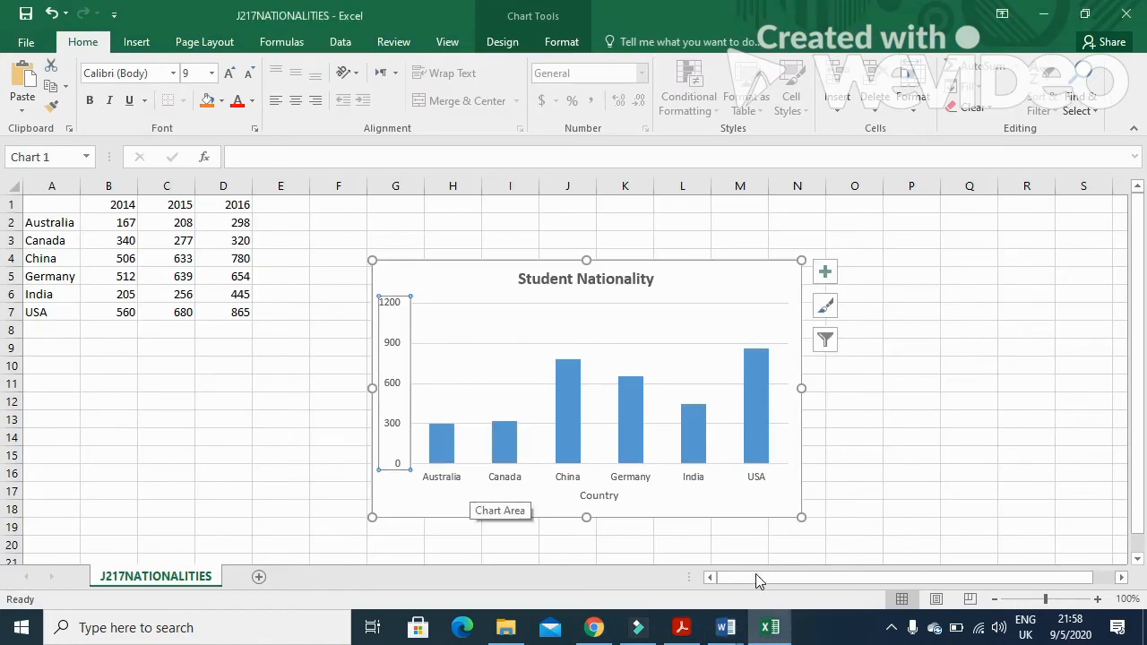
left_click(683, 629)
scroll(419, 455, "down", 3)
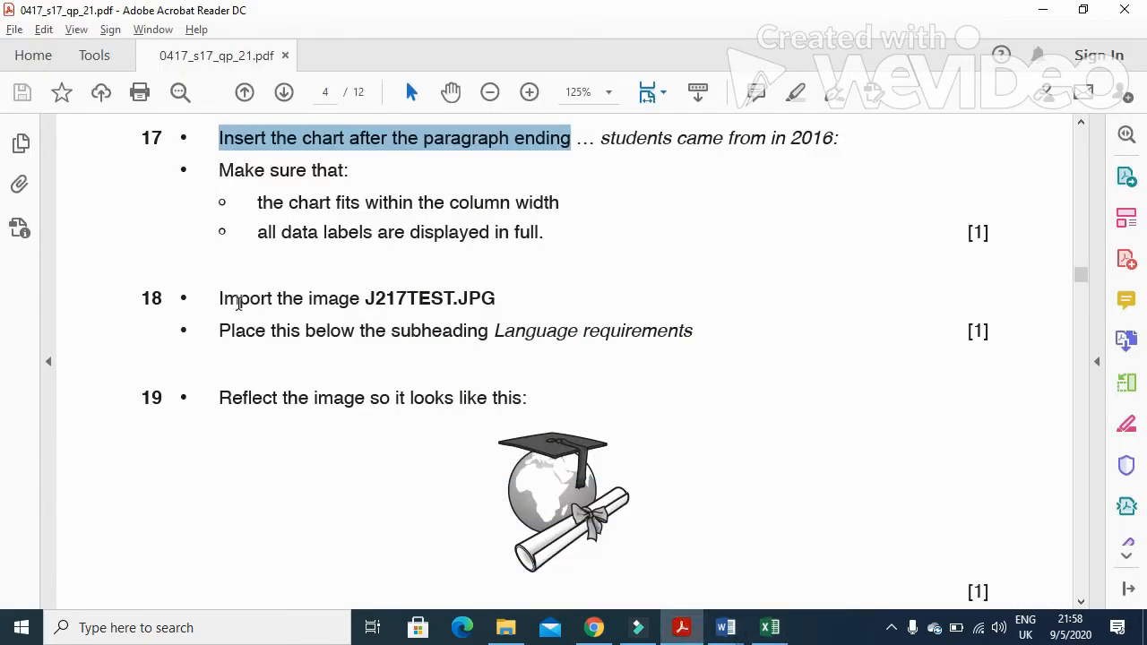
left_click_drag(223, 299, 348, 302)
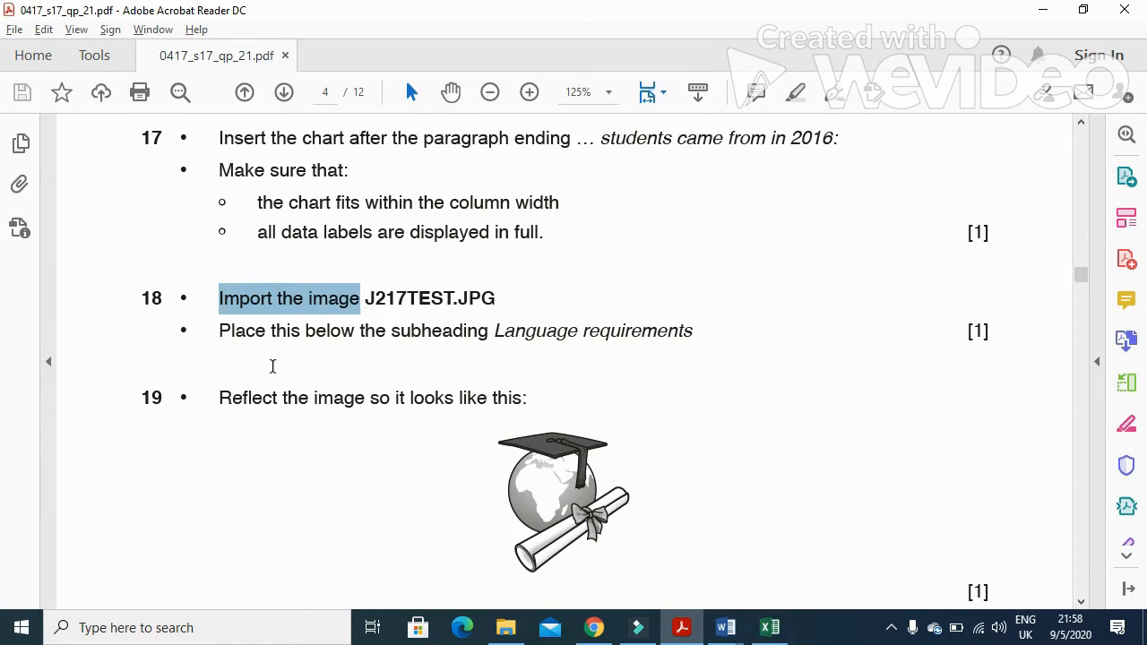
left_click_drag(217, 335, 600, 349)
Place the cursor at the start of the paragraph below the Language requirements subheading in TSSLEAFLET
key("alt+Tab")
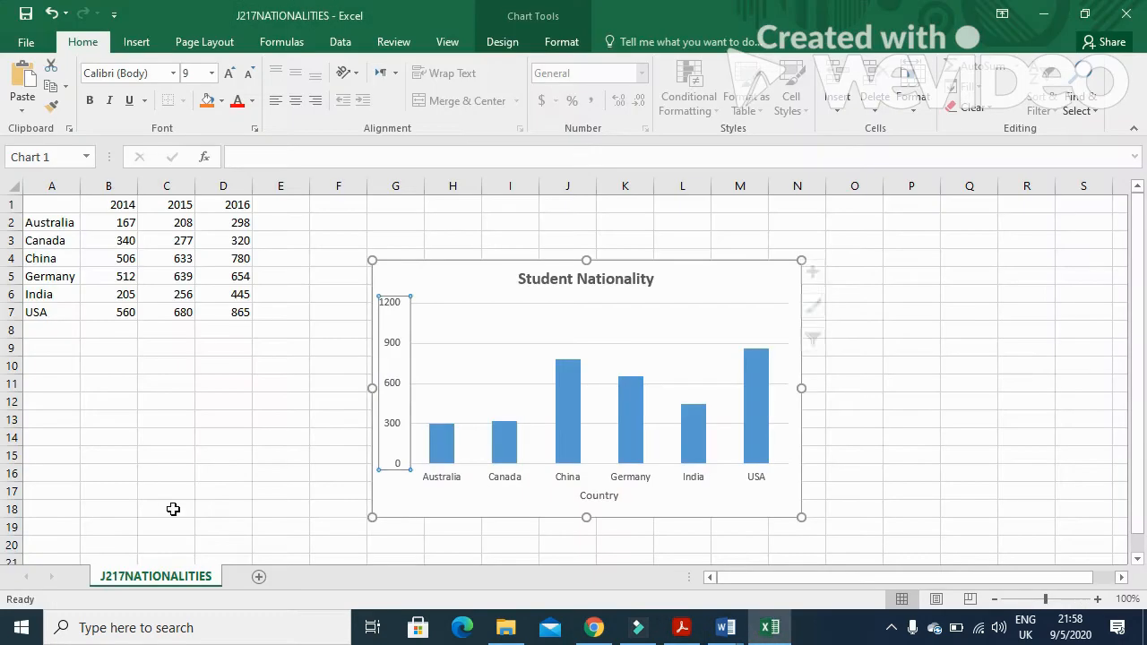
mouse_move(725, 627)
left_click(770, 538)
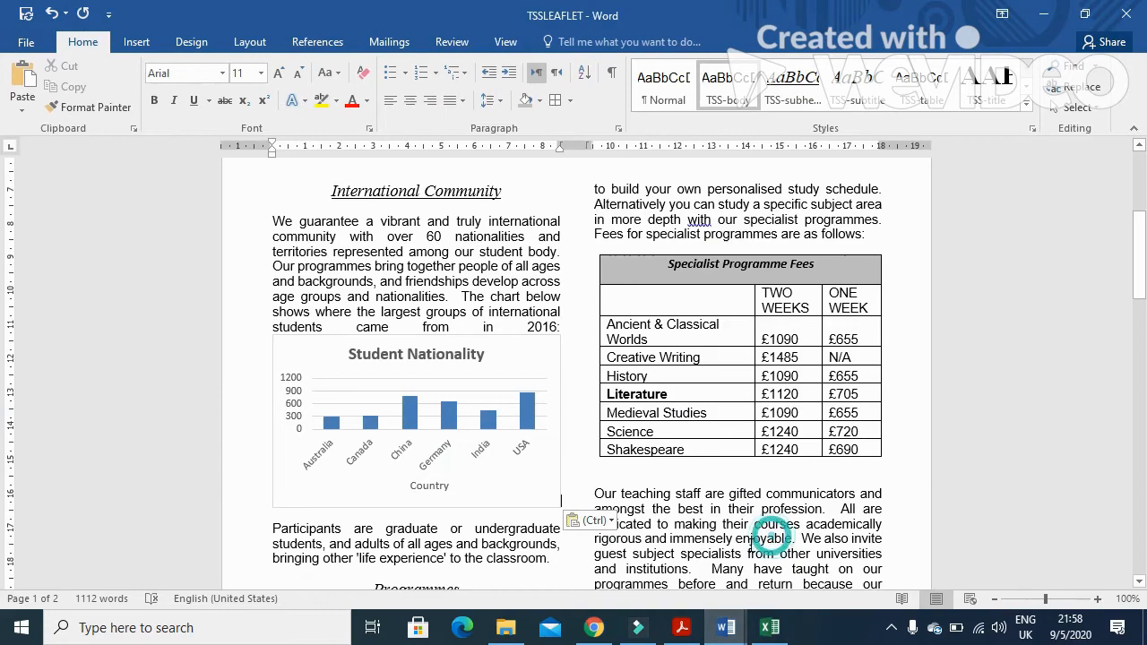
scroll(520, 472, "up", 6)
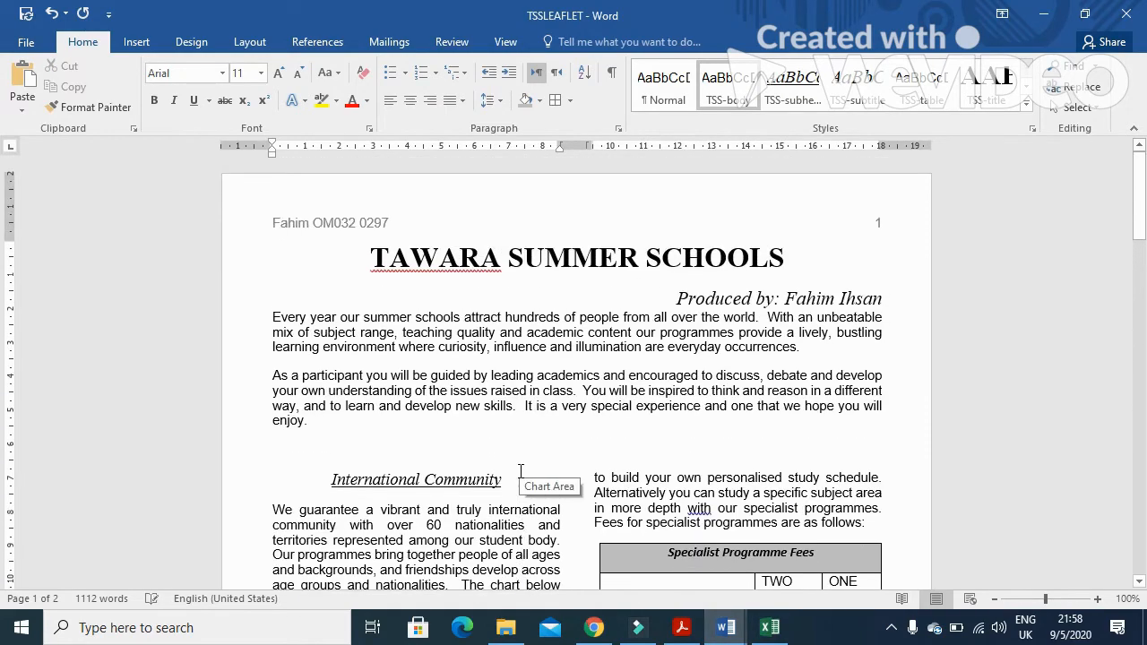
scroll(520, 472, "down", 20)
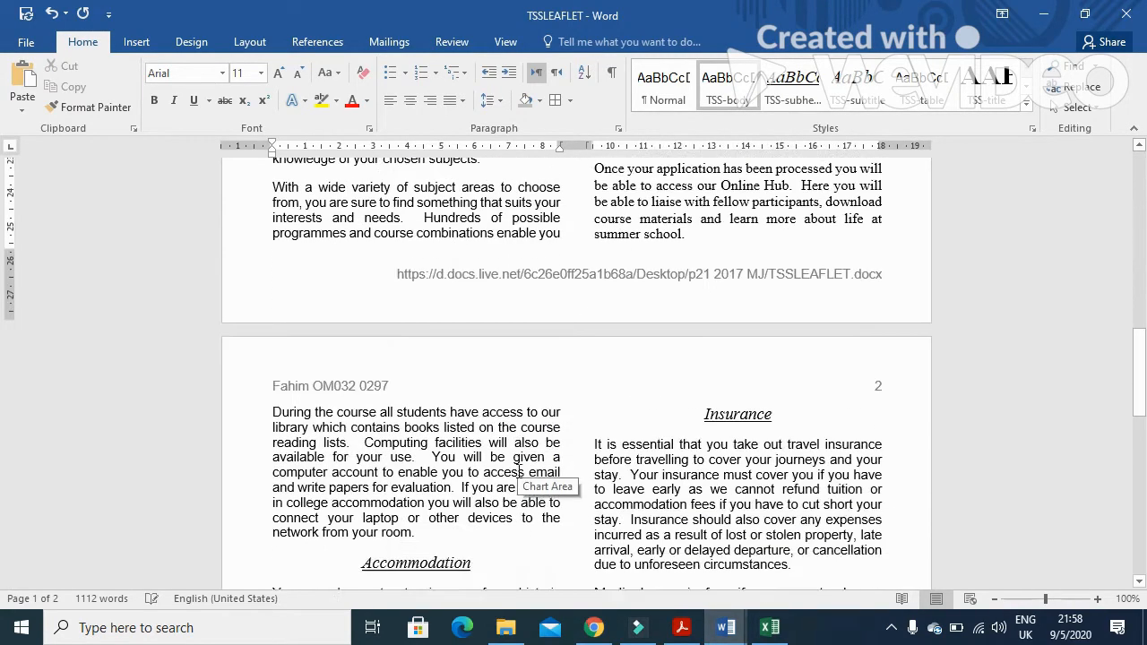
scroll(517, 470, "down", 12)
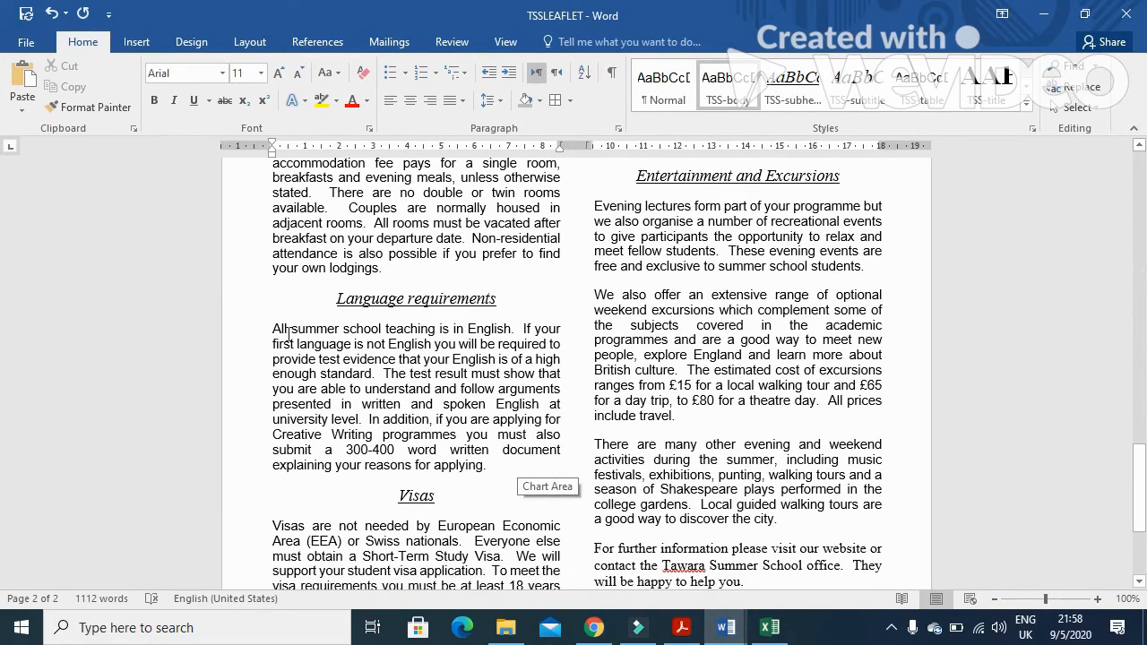
left_click(275, 331)
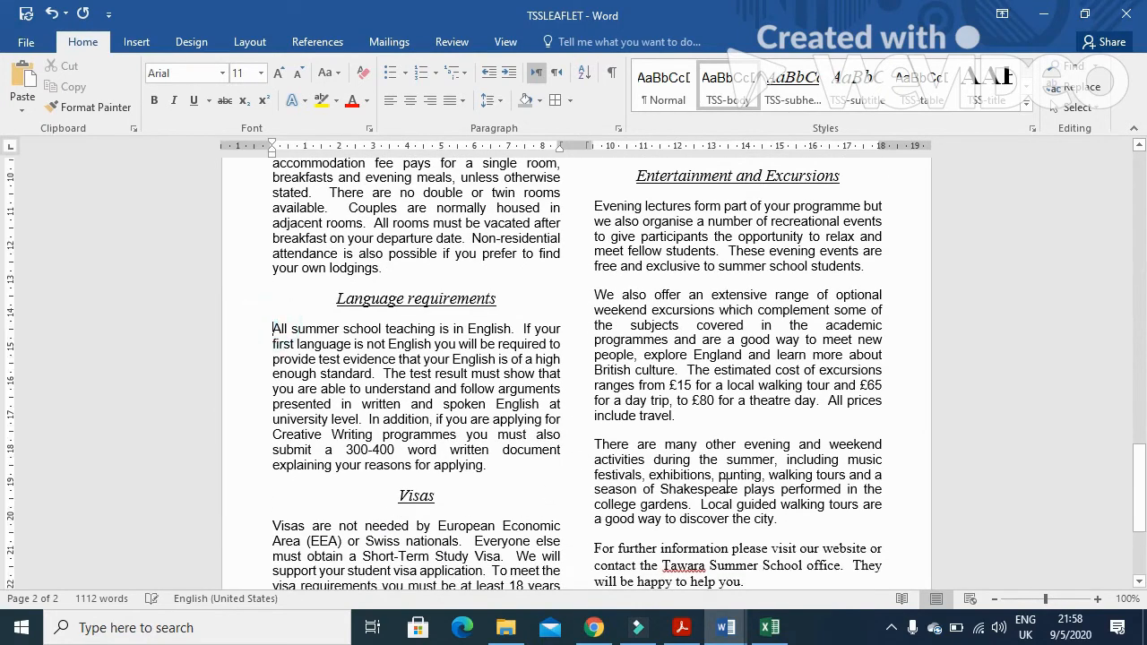
Insert the picture J217TEST from the p21 2017 MJ folder on the Desktop at the cursor
left_click(136, 42)
left_click(168, 70)
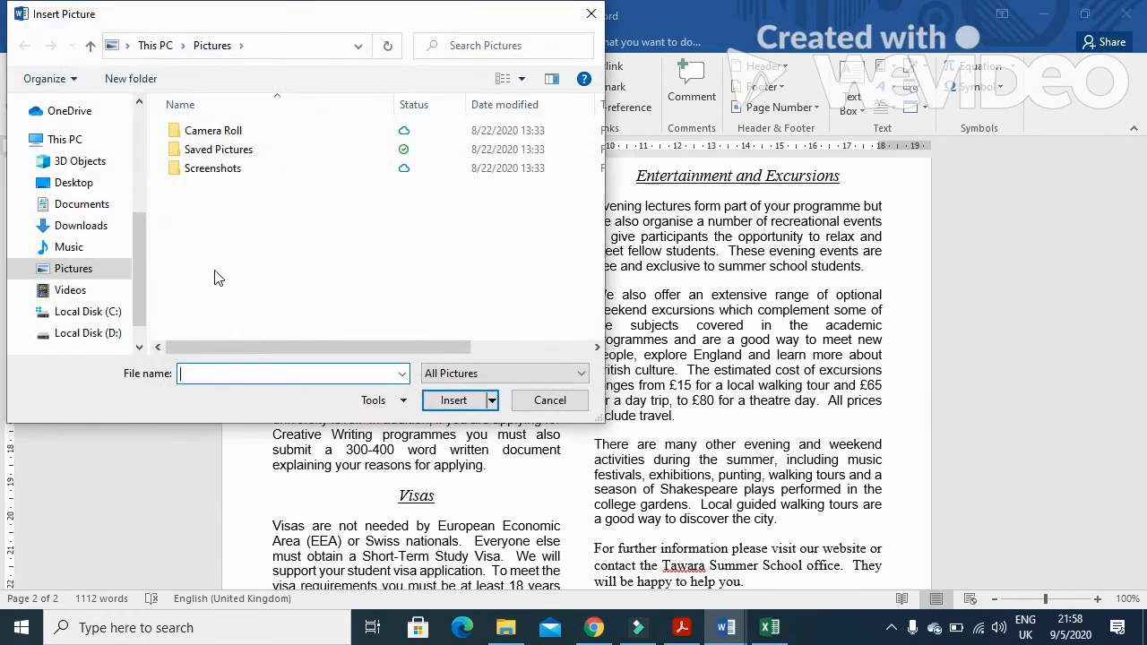
left_click(97, 183)
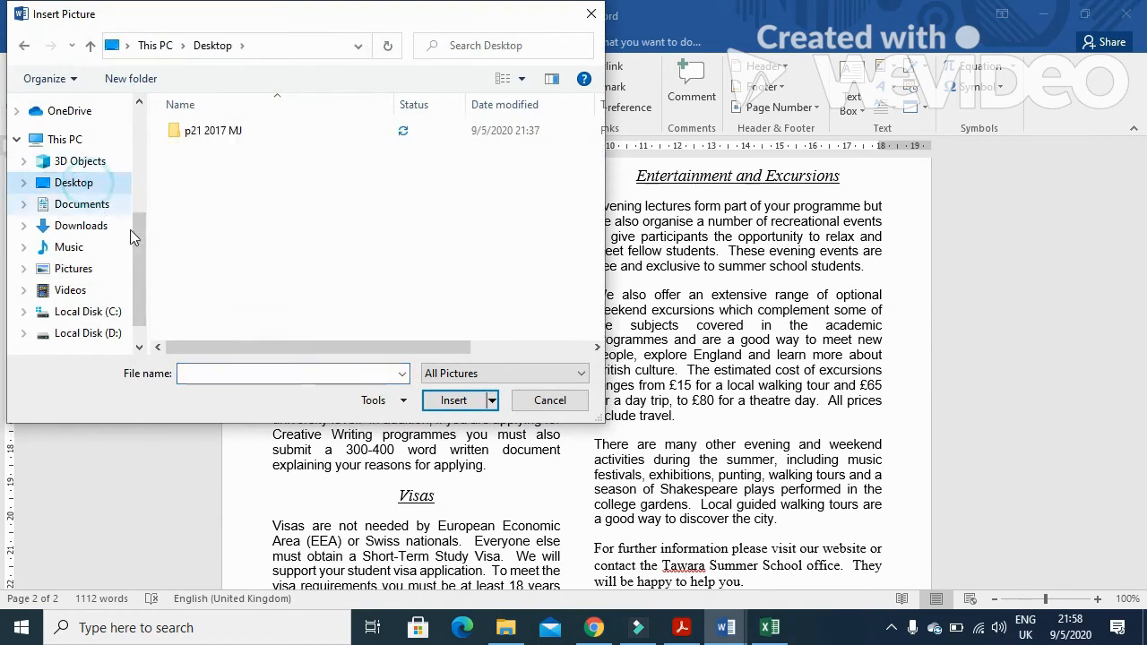
double_click(205, 130)
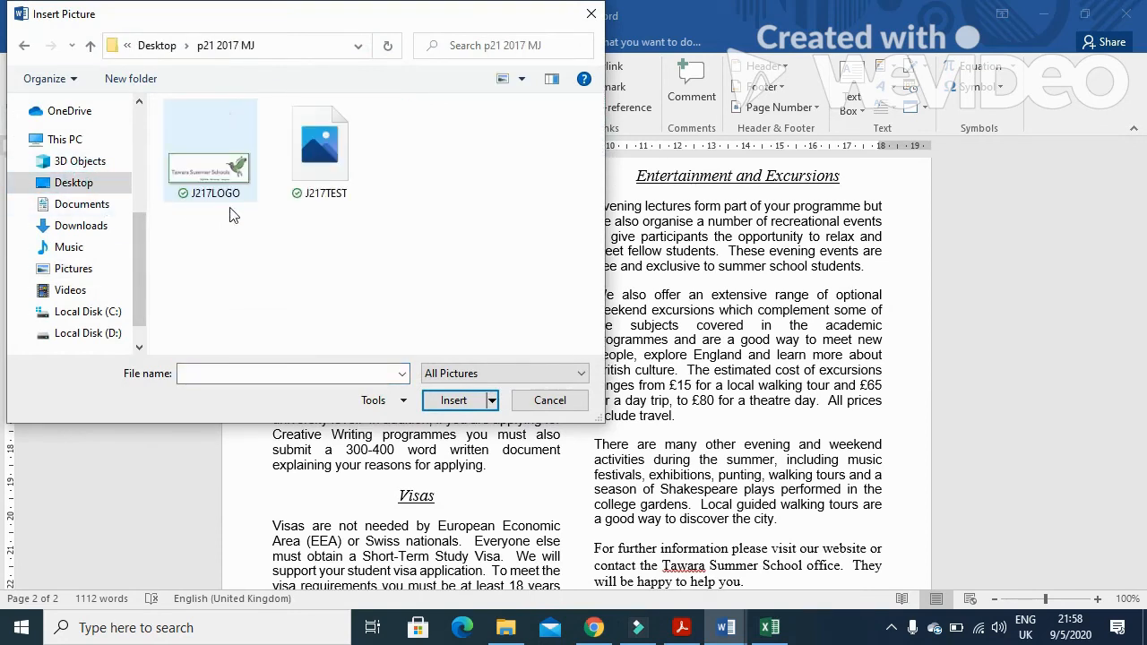
left_click(333, 164)
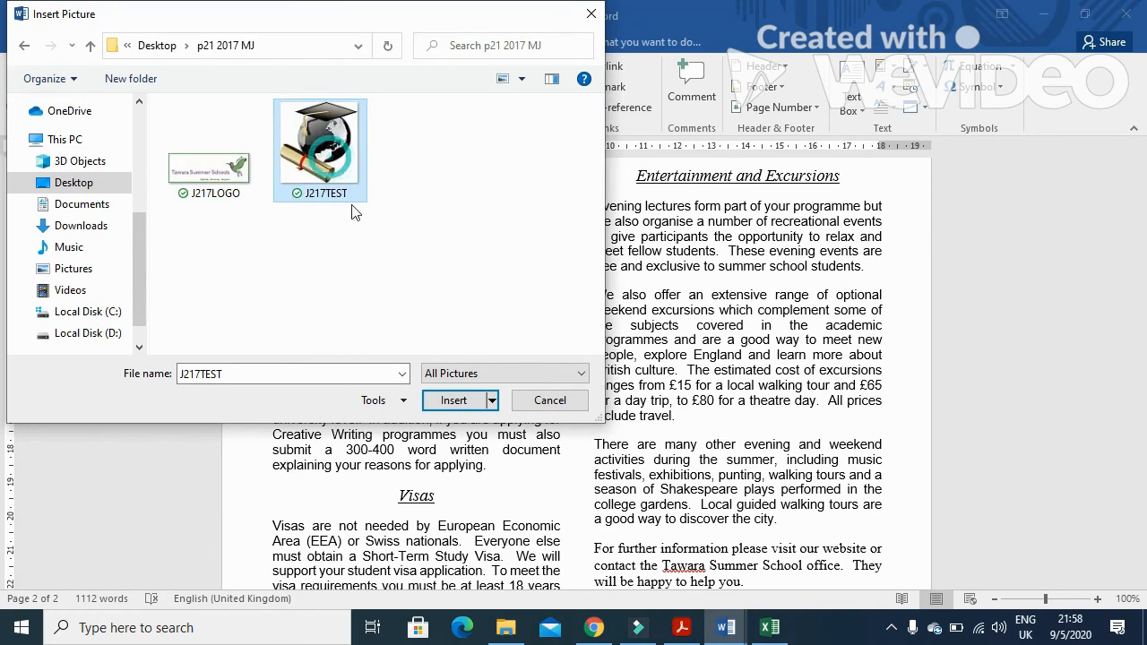
left_click(454, 401)
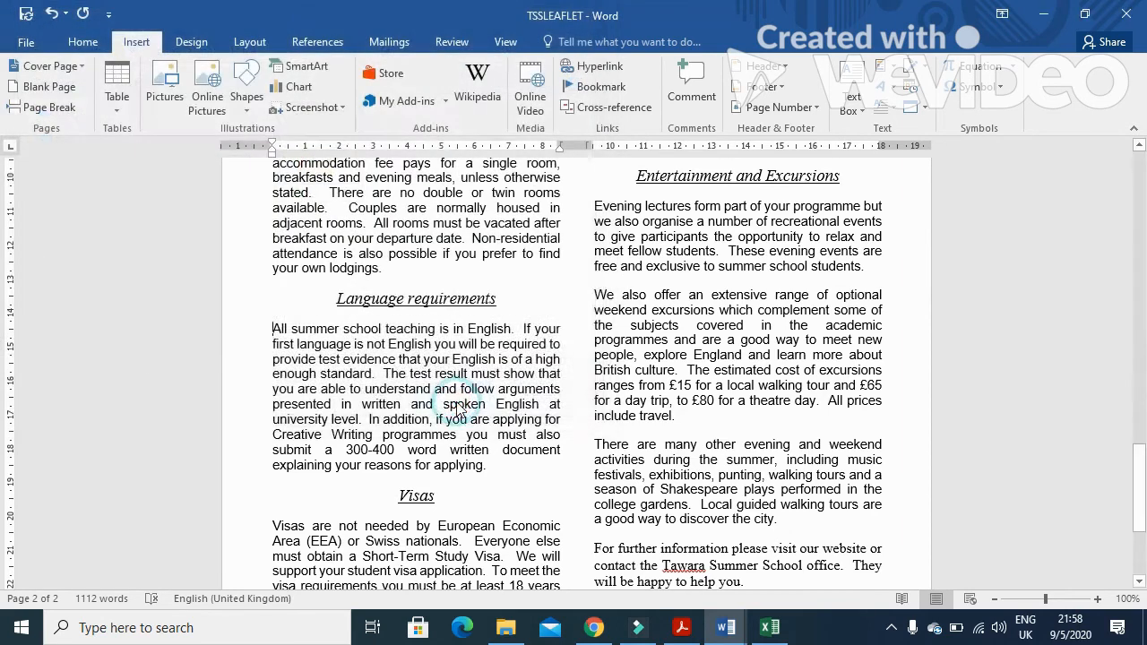
Read the question paper's task on reflecting the image and its example picture
key("alt+Tab")
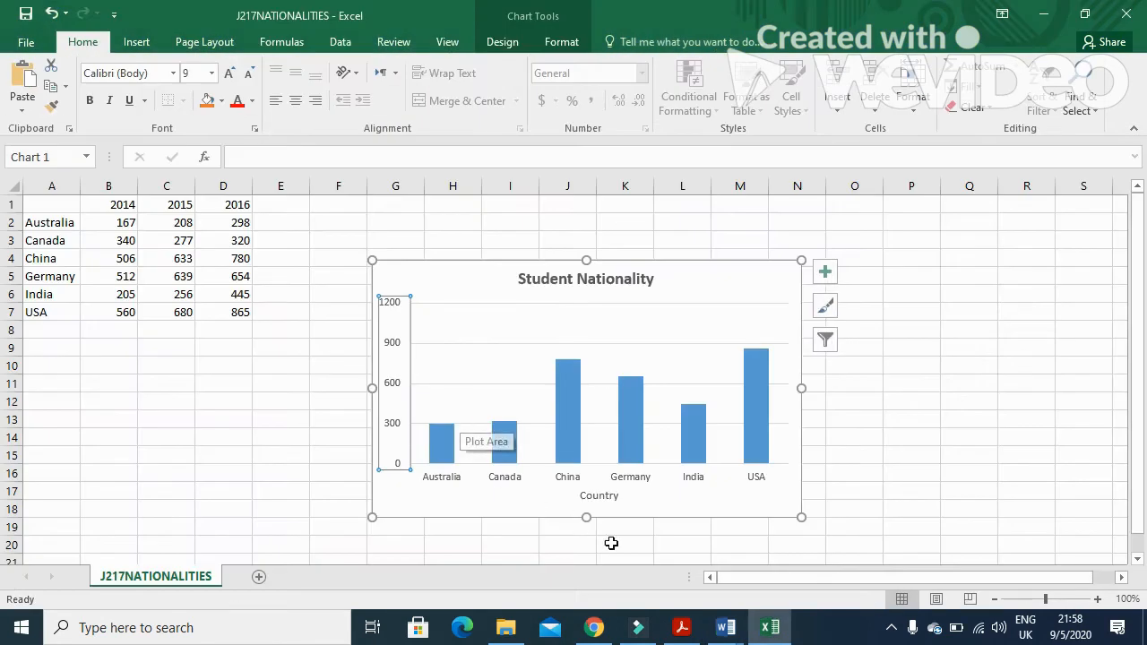
left_click(681, 627)
scroll(424, 453, "down", 1)
left_click_drag(217, 354, 523, 379)
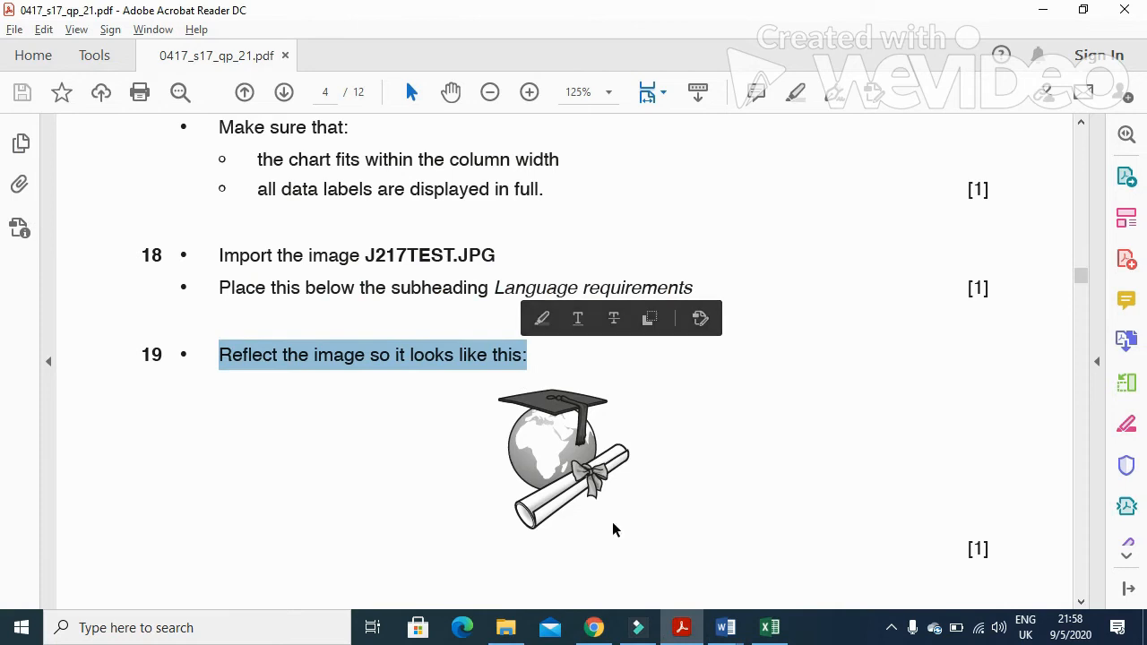
left_click(682, 625)
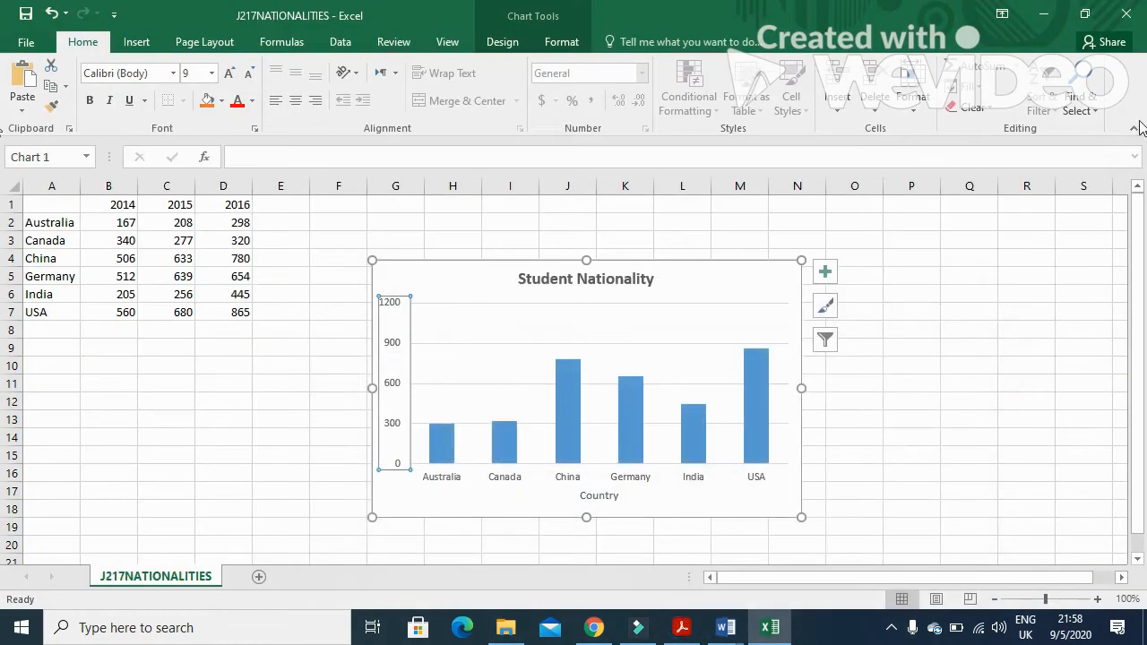
mouse_move(725, 628)
left_click(788, 558)
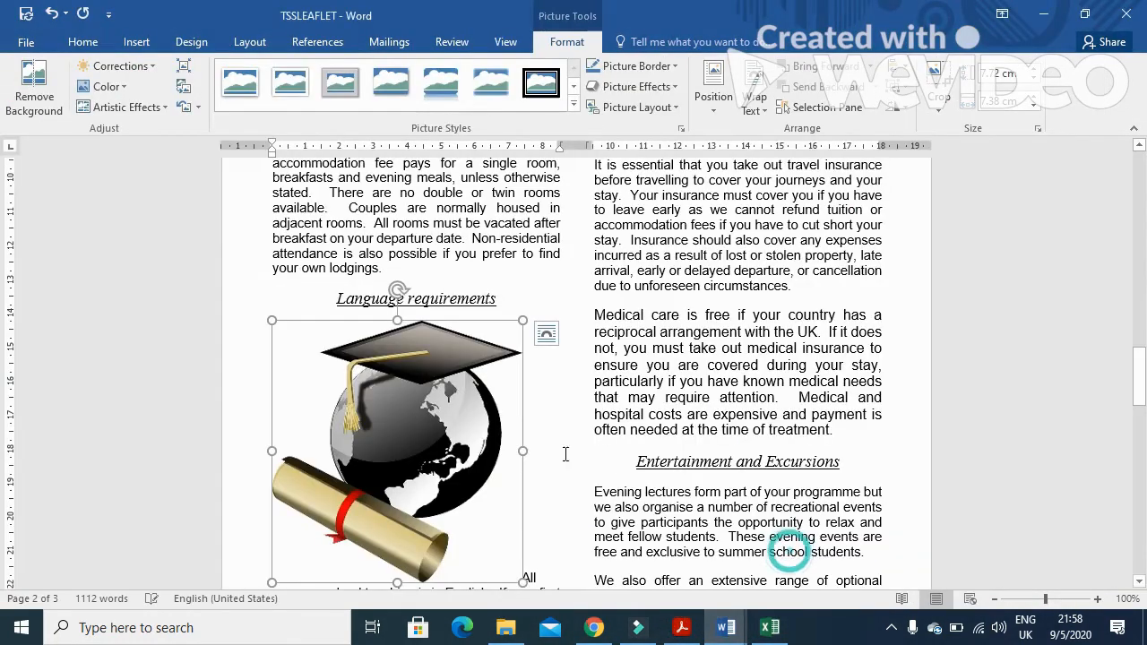
left_click(682, 627)
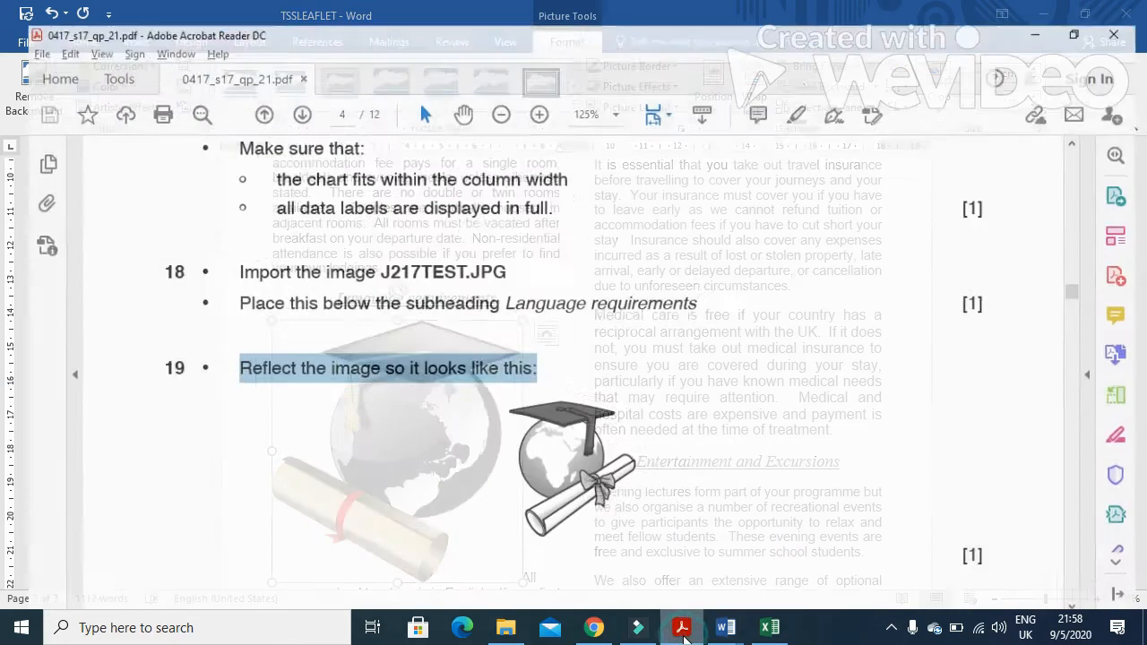
left_click(683, 629)
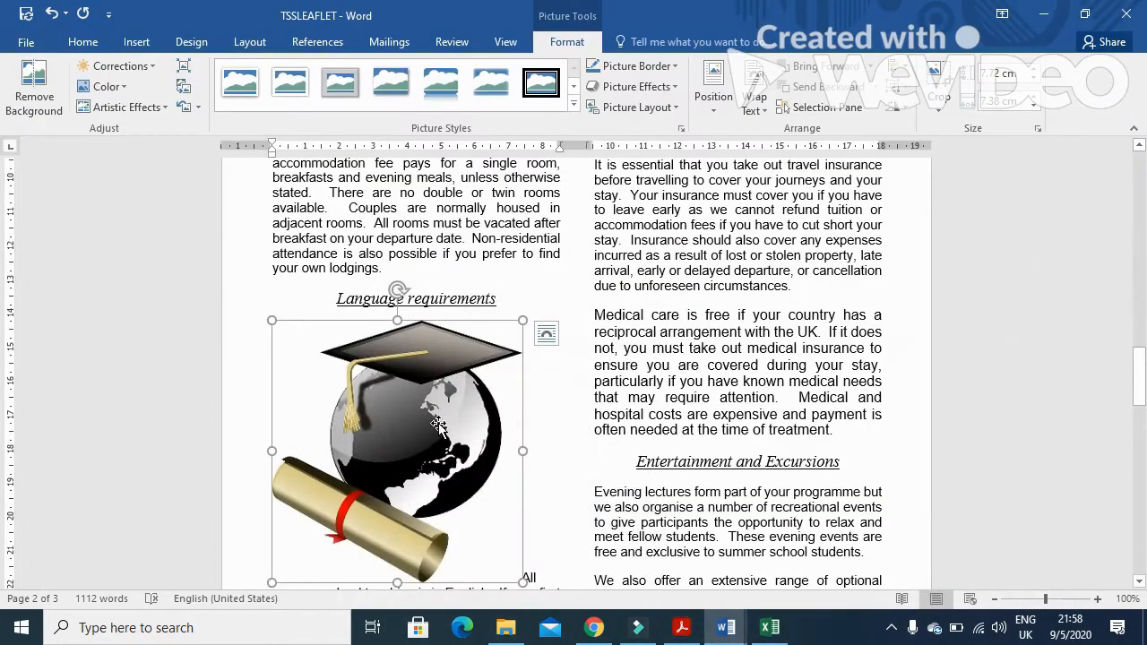
Reflect the inserted picture horizontally by setting its 3-D X Rotation to 180°
right_click(439, 426)
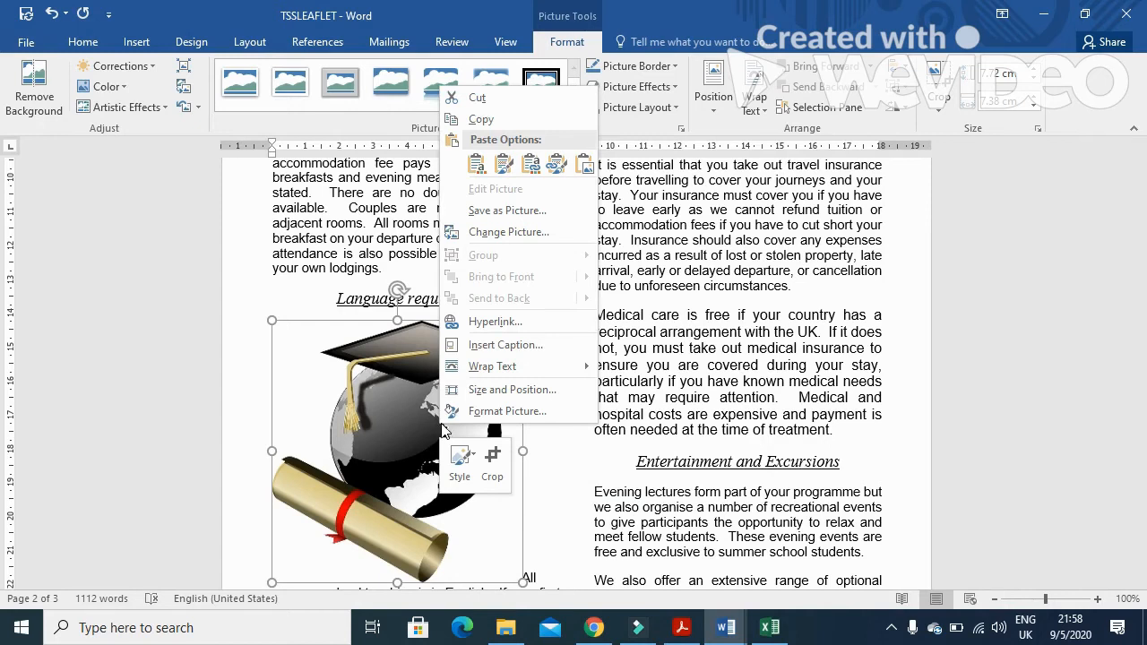
left_click(503, 410)
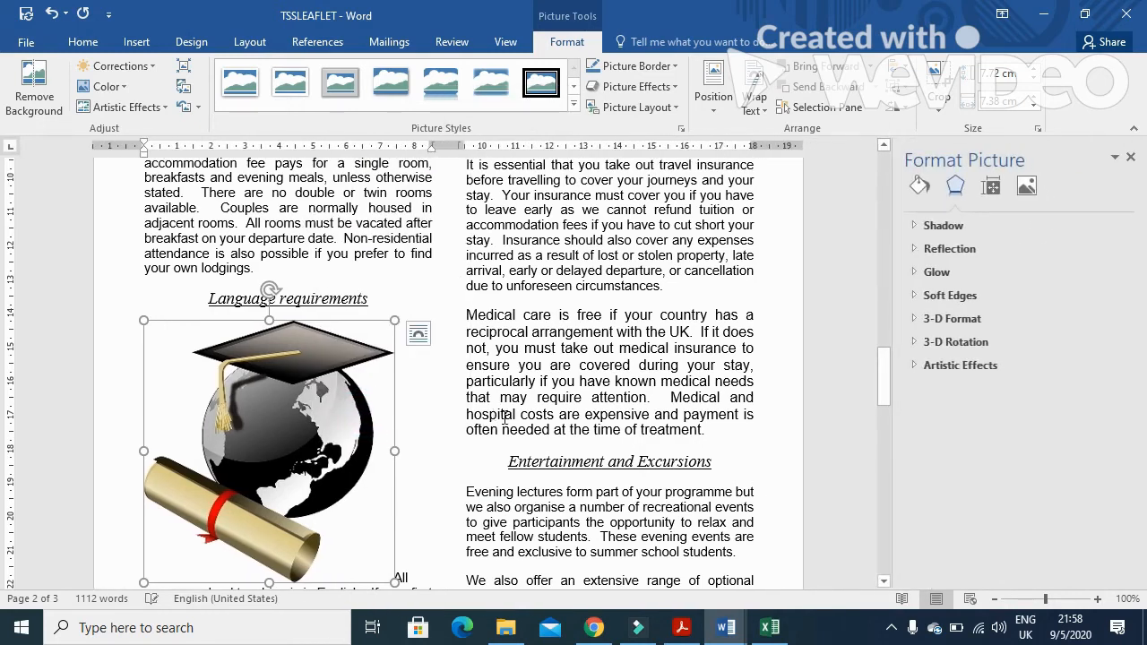
left_click(962, 343)
left_click(1015, 407)
type("18")
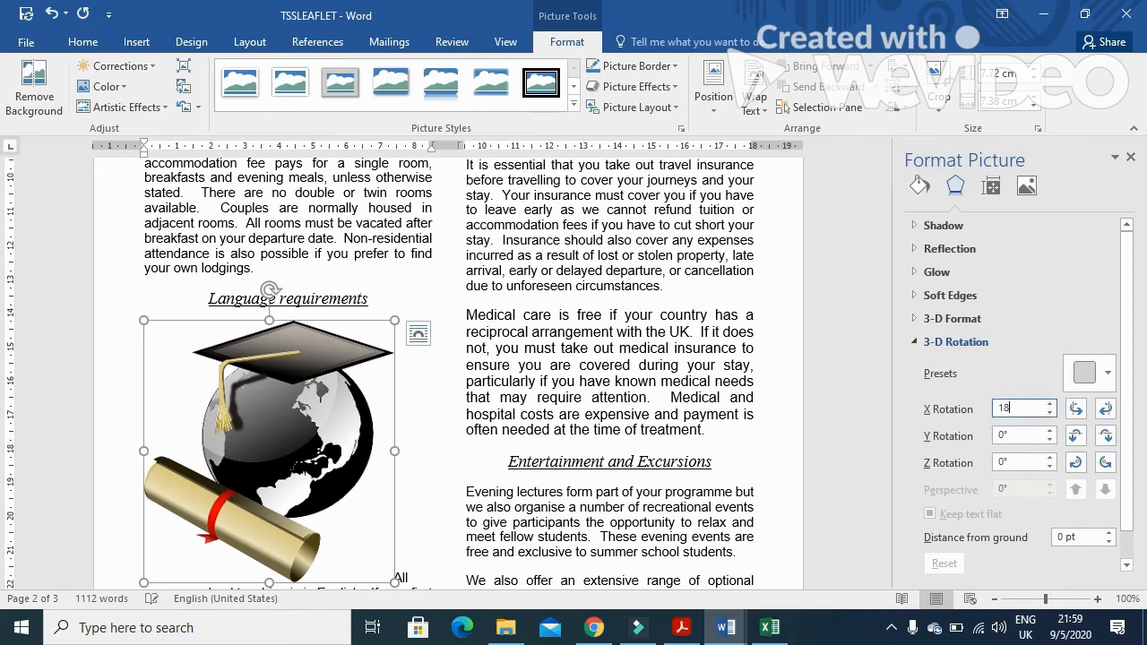
type("0")
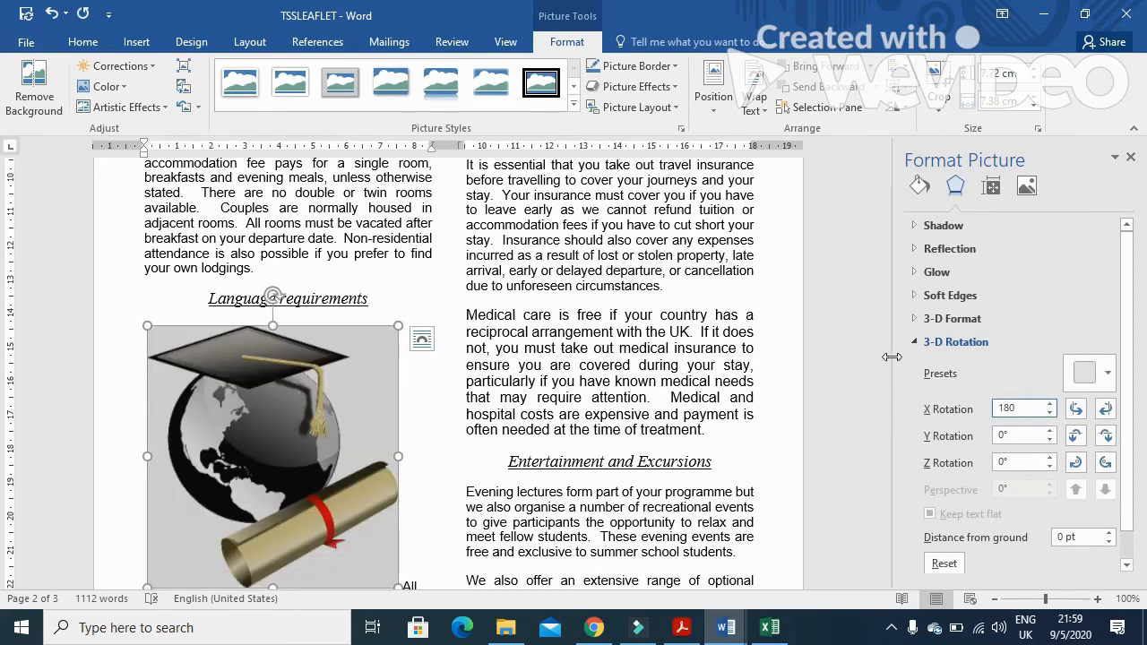
left_click(1131, 157)
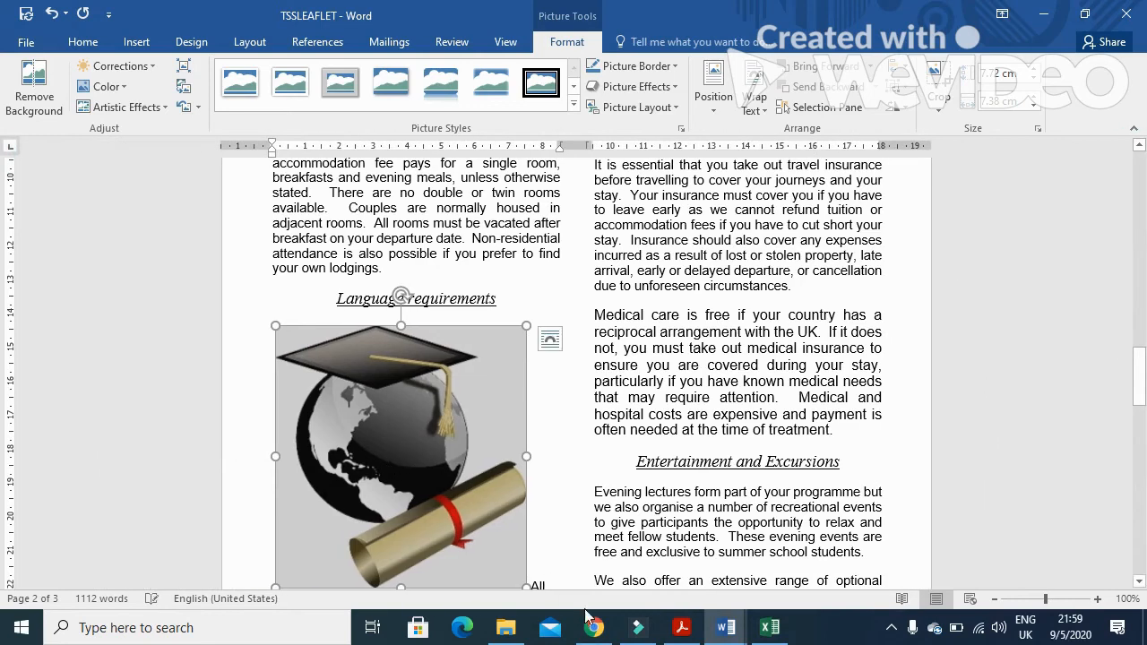
Resize the picture to 4 cm wide, keeping its aspect ratio
left_click(687, 634)
scroll(435, 350, "down", 5)
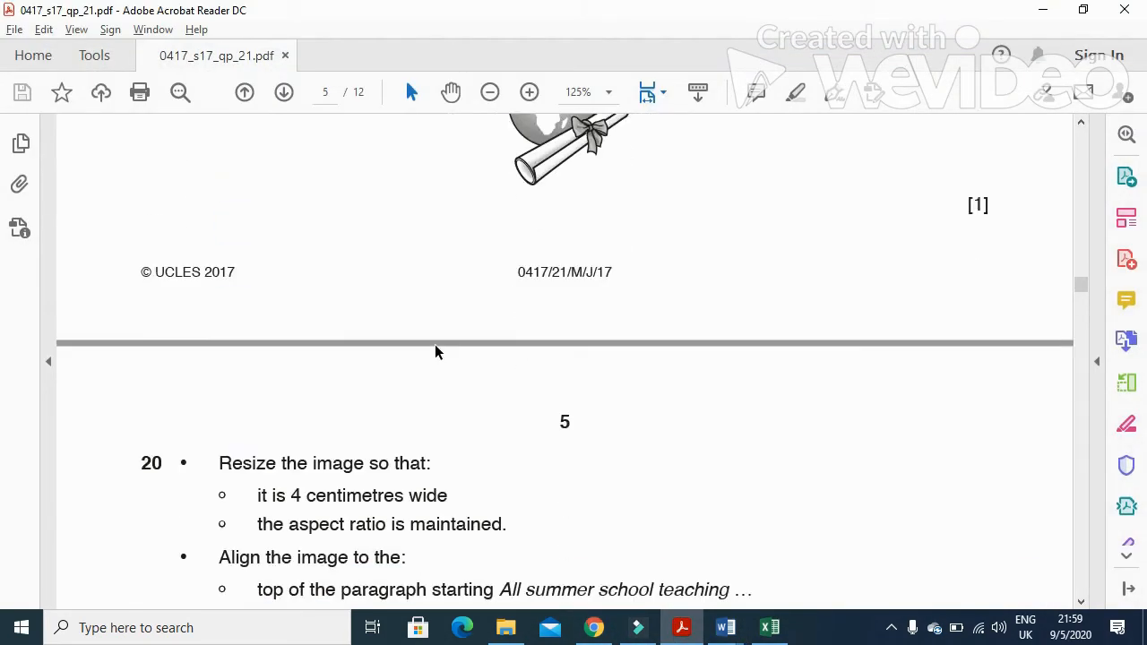
left_click_drag(215, 291, 432, 294)
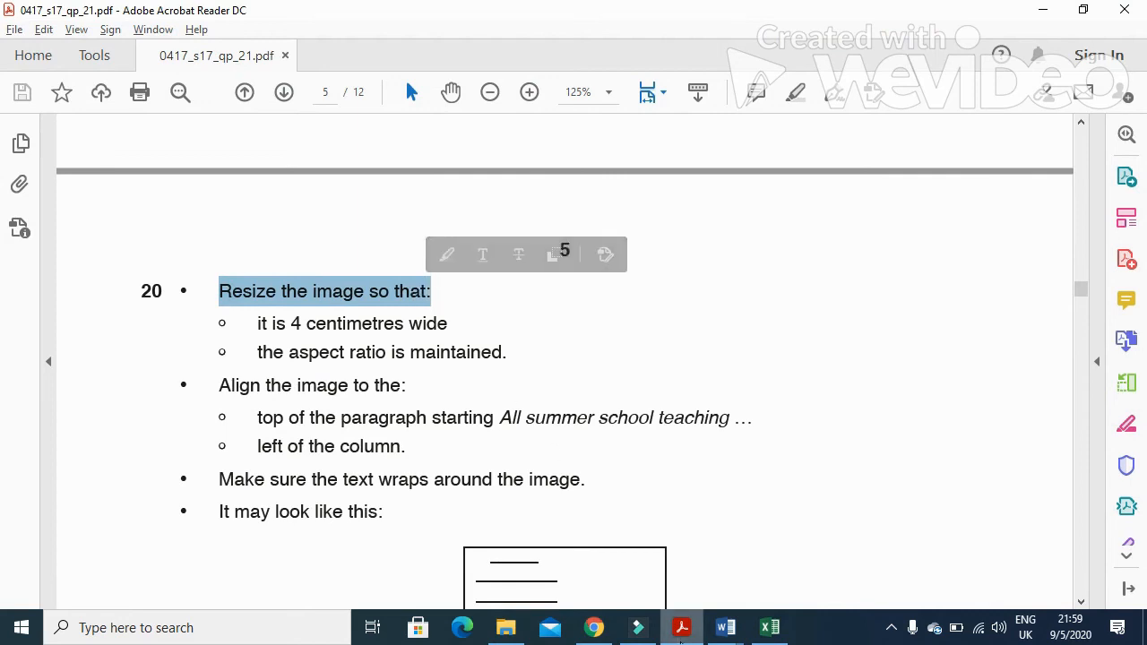
left_click(726, 627)
right_click(432, 423)
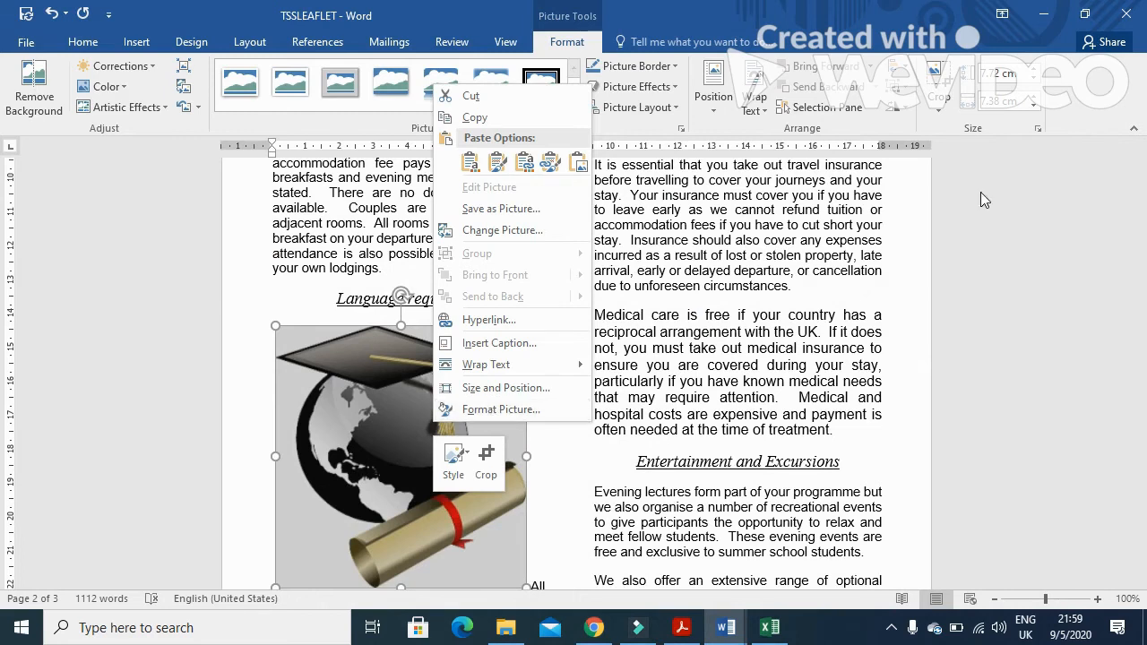
left_click(994, 104)
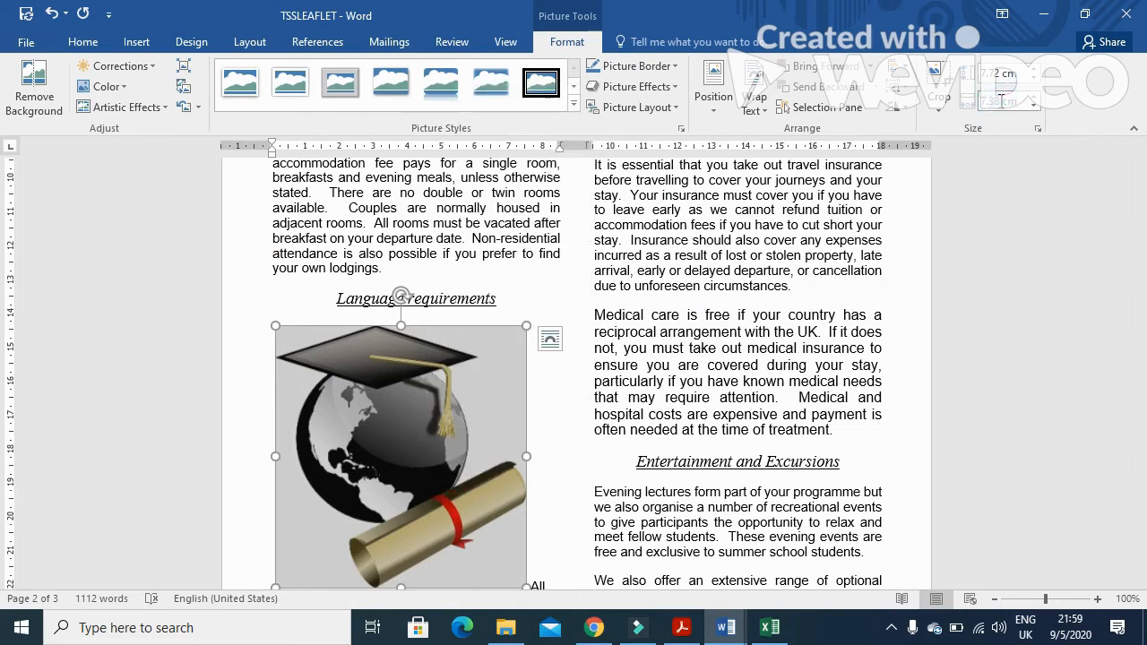
type("4")
key("Return")
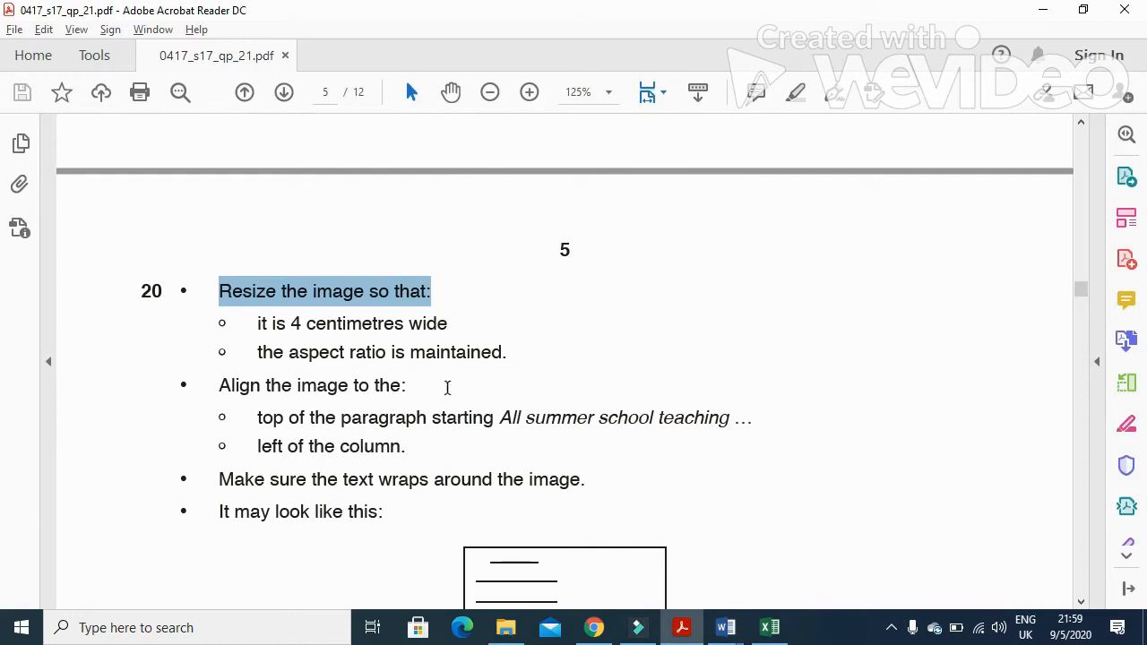
Set the picture's text wrapping to Square and align it with the top left of the paragraph
left_click_drag(349, 388, 402, 388)
scroll(297, 421, "down", 2)
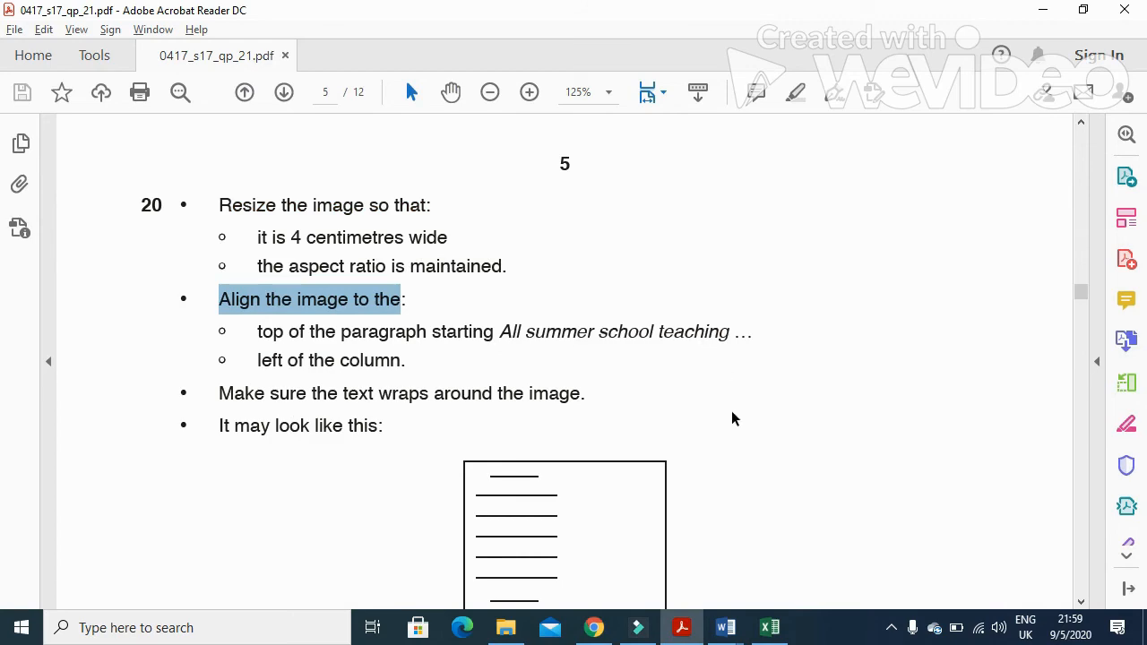
key("alt+Tab")
right_click(367, 381)
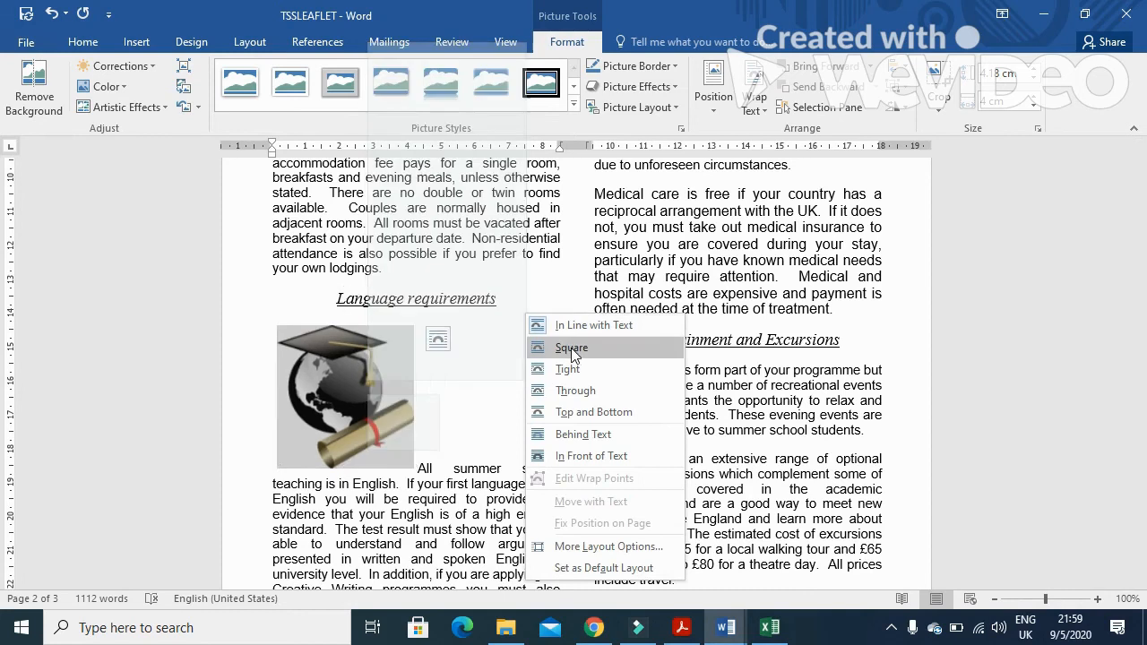
left_click(571, 350)
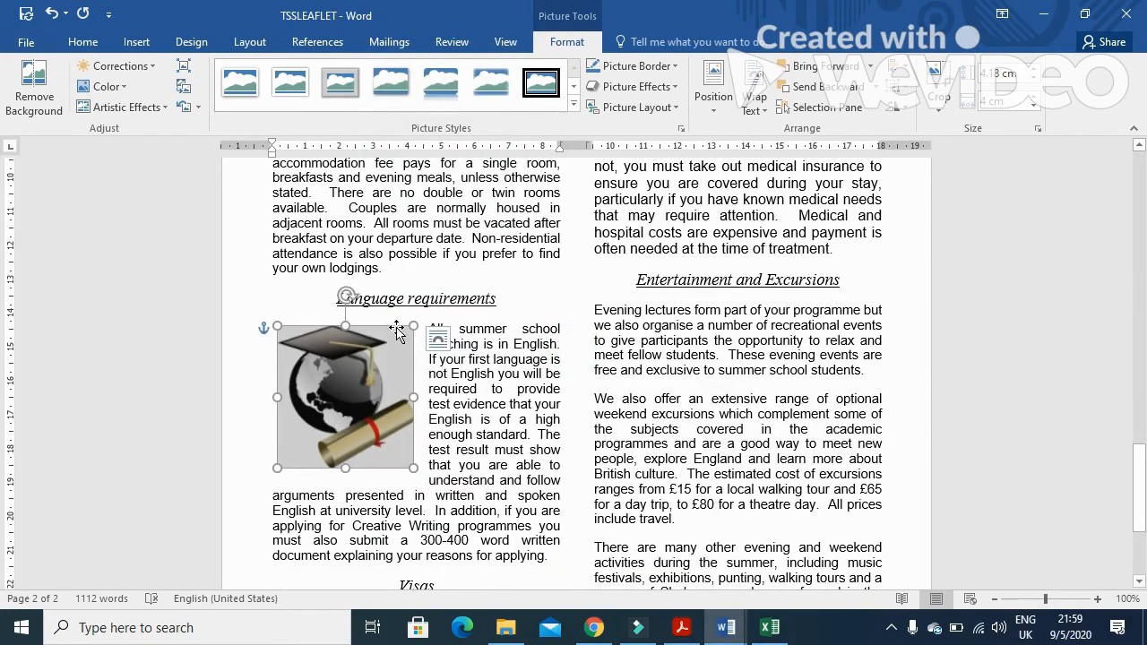
left_click_drag(397, 331, 397, 328)
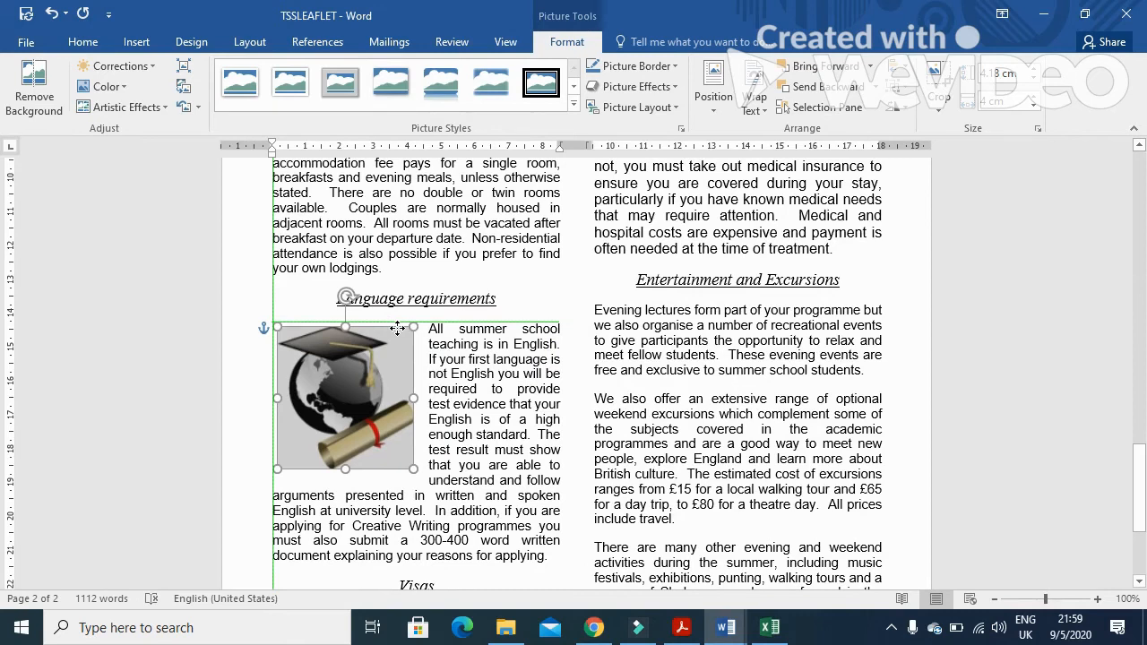
left_click_drag(397, 329, 398, 330)
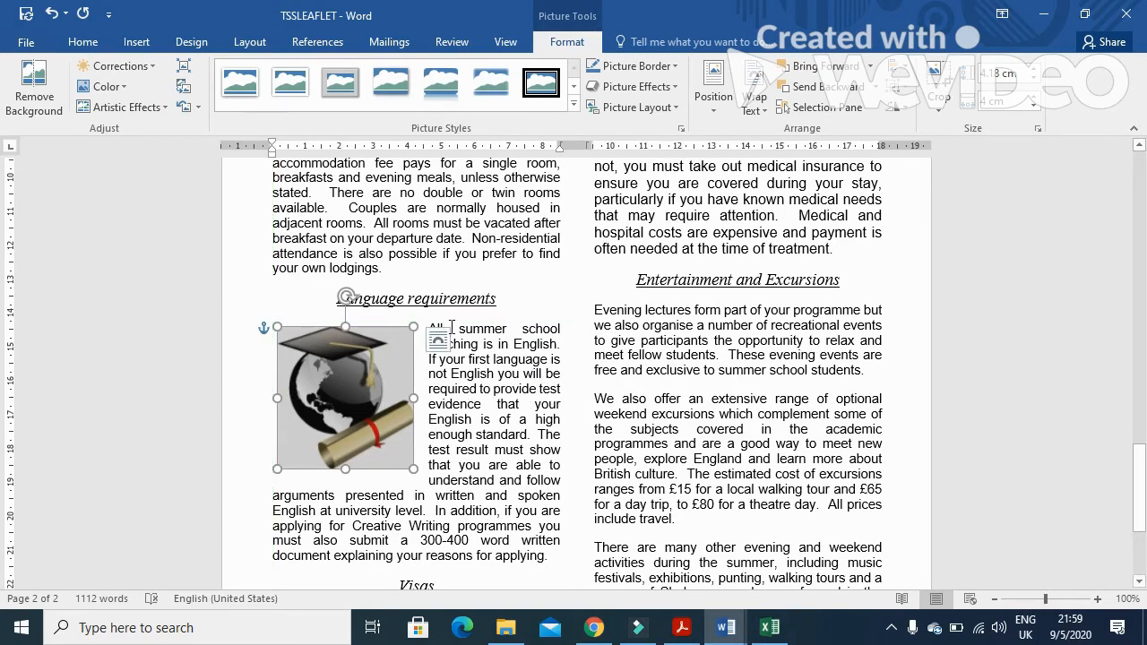
Read the remaining layout requirements and the spell-check and proofreading task in the question paper
key("alt+Tab")
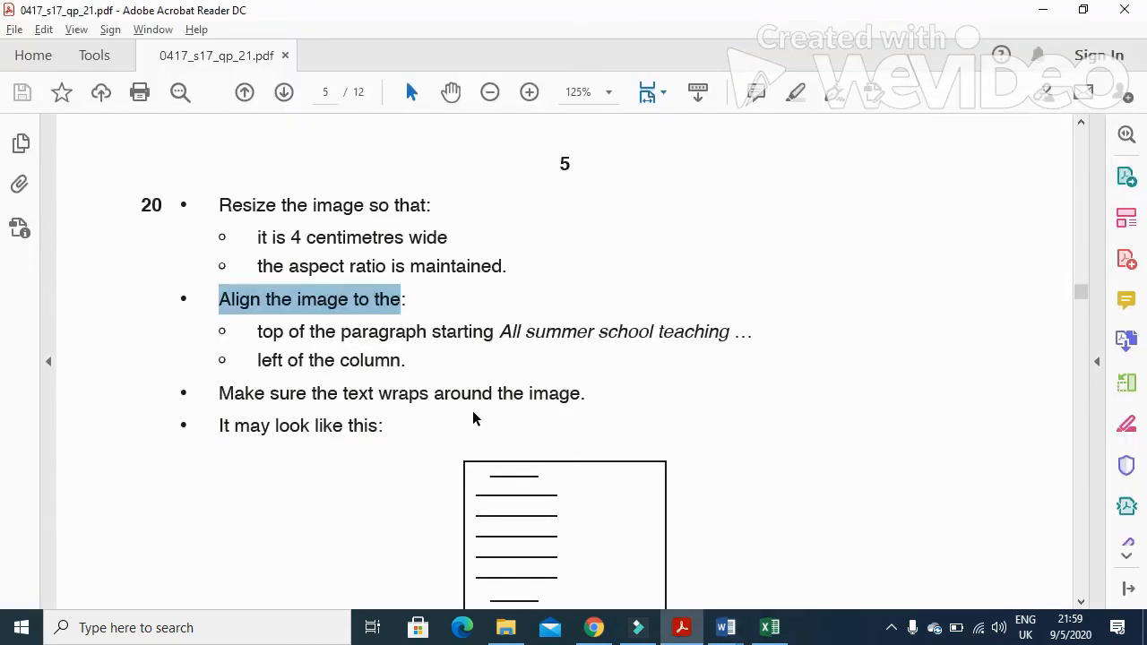
scroll(473, 418, "down", 3)
left_click_drag(224, 272, 620, 282)
scroll(448, 388, "down", 2)
left_click(292, 276)
left_click_drag(217, 212, 353, 232)
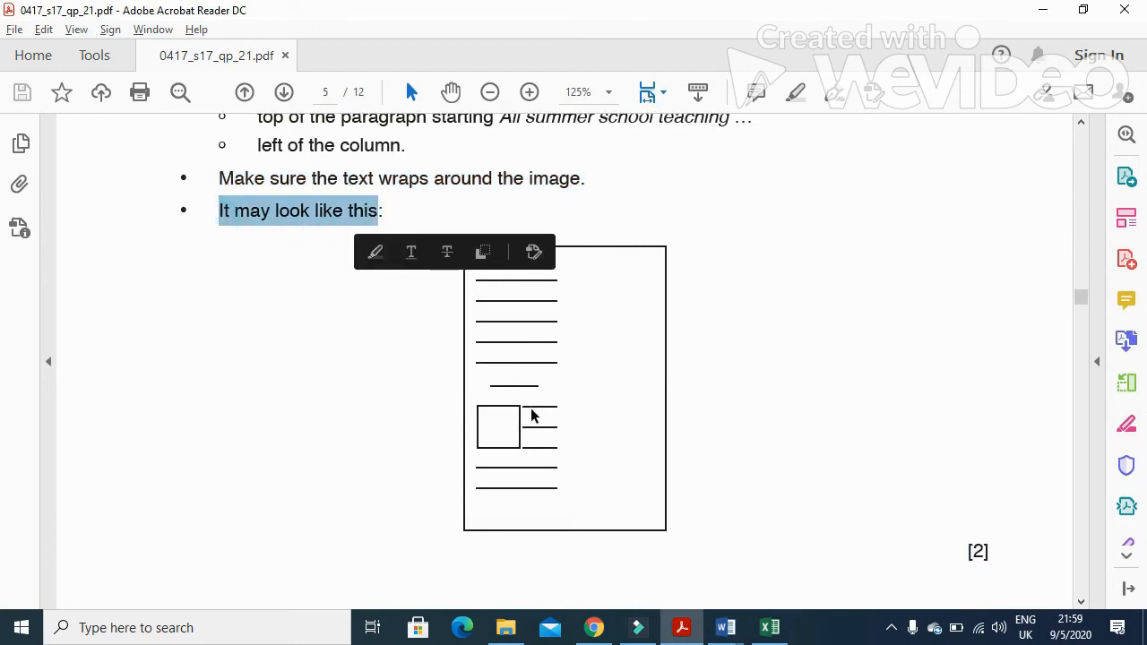
scroll(450, 429, "down", 9)
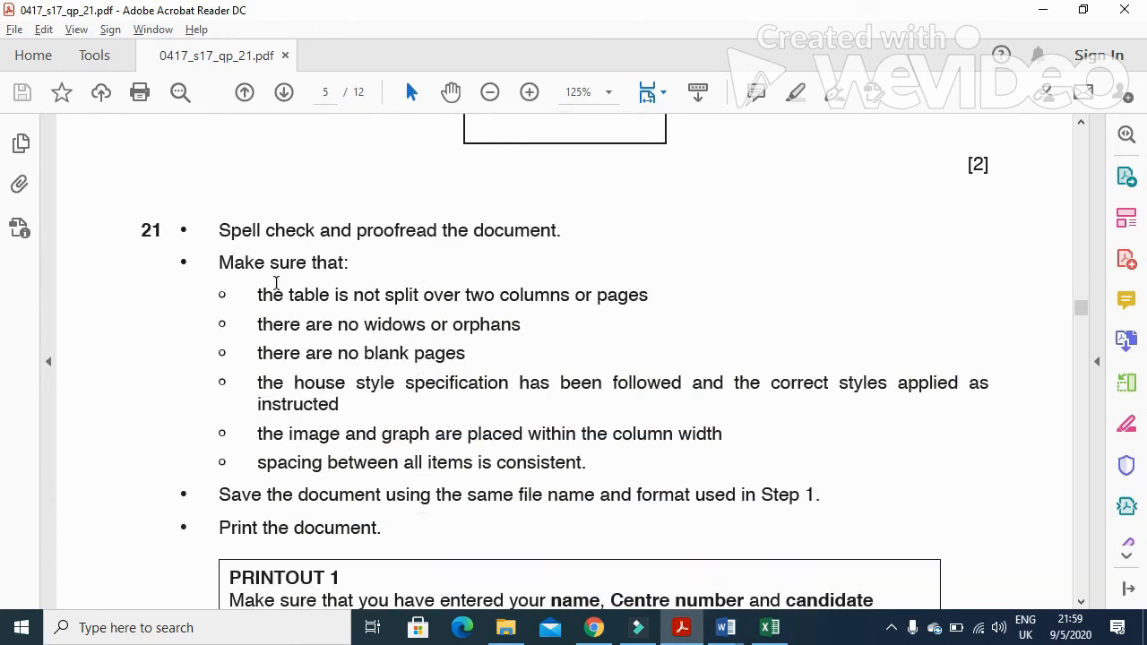
left_click_drag(224, 230, 565, 232)
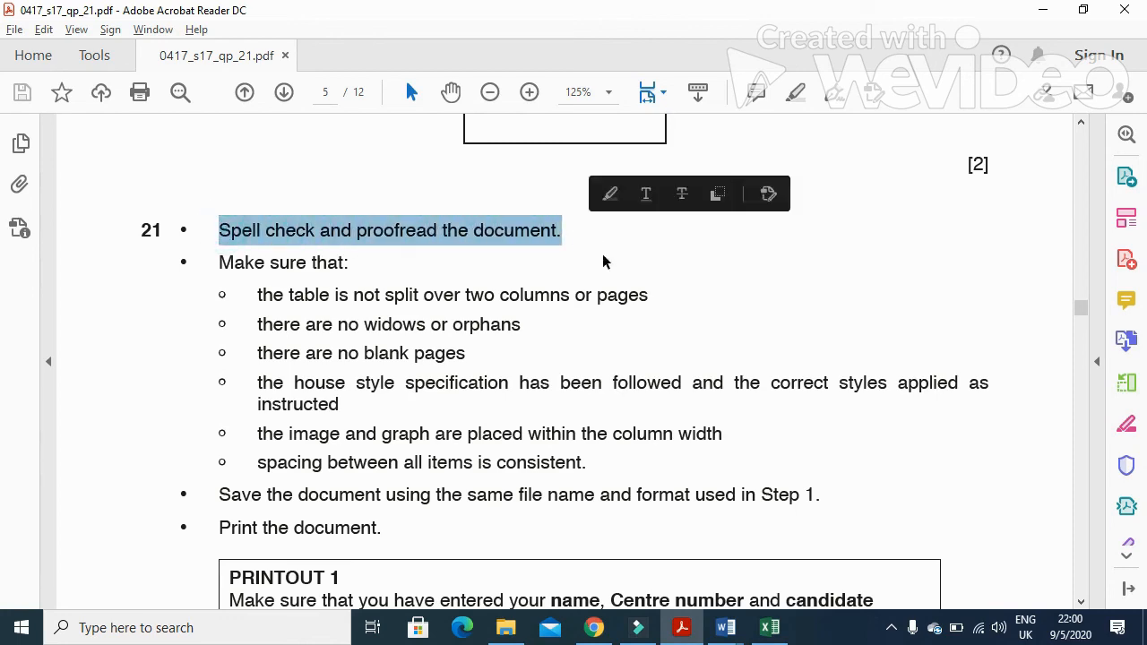
Spell check the whole leaflet, ignoring the flagged word Tawara
key("alt+Tab")
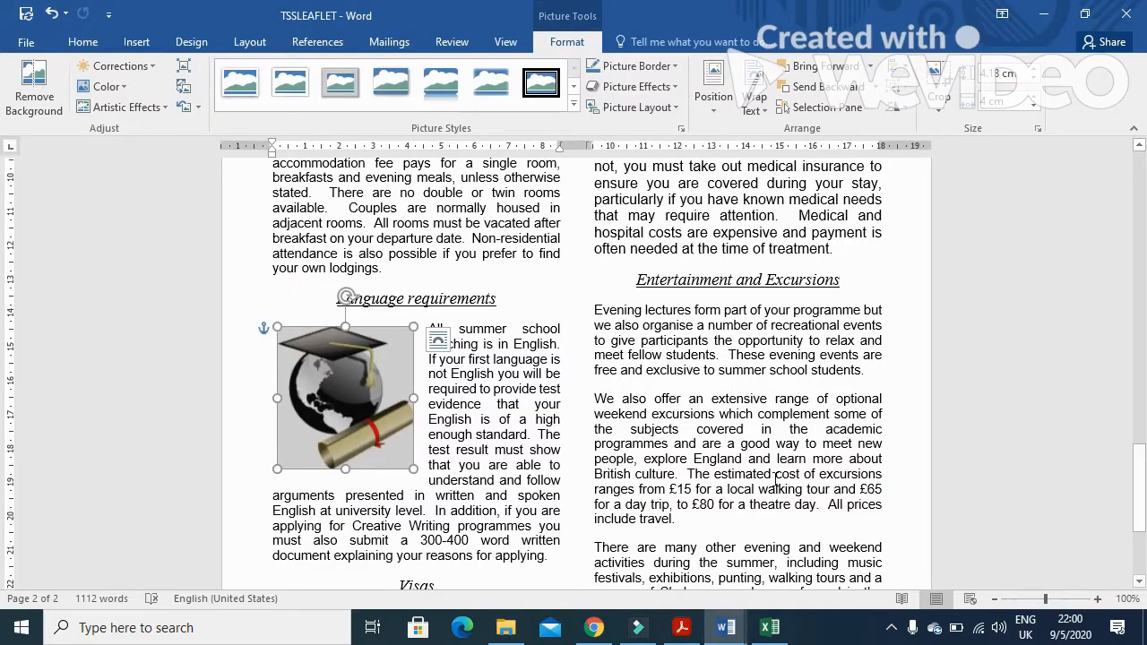
key("F7")
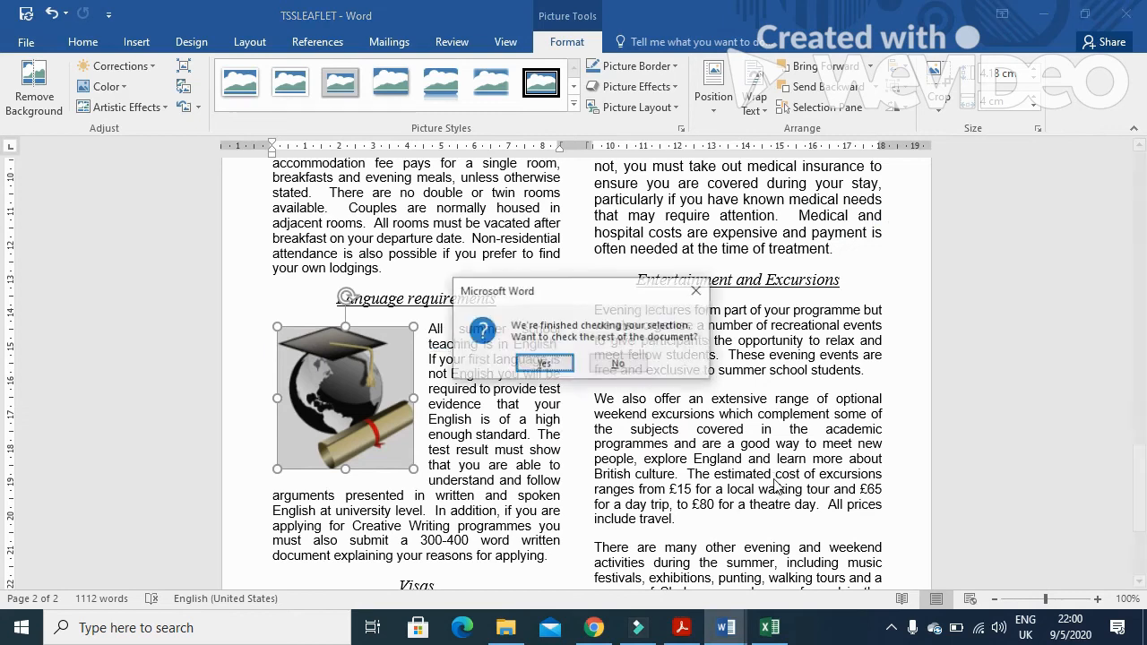
left_click(618, 363)
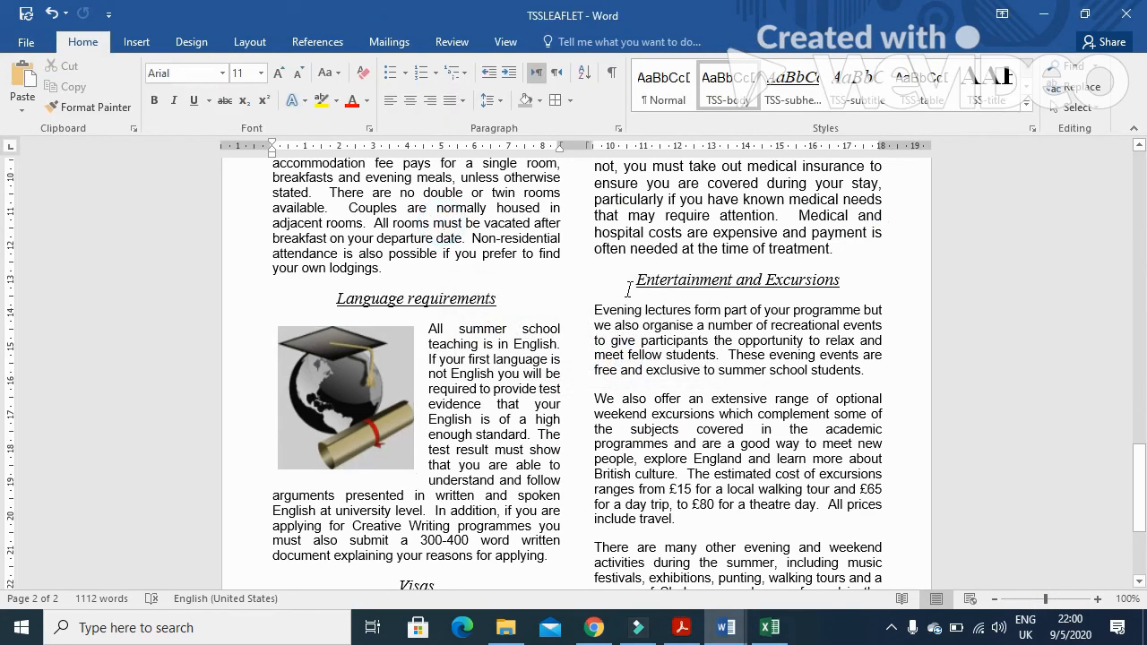
key("F7")
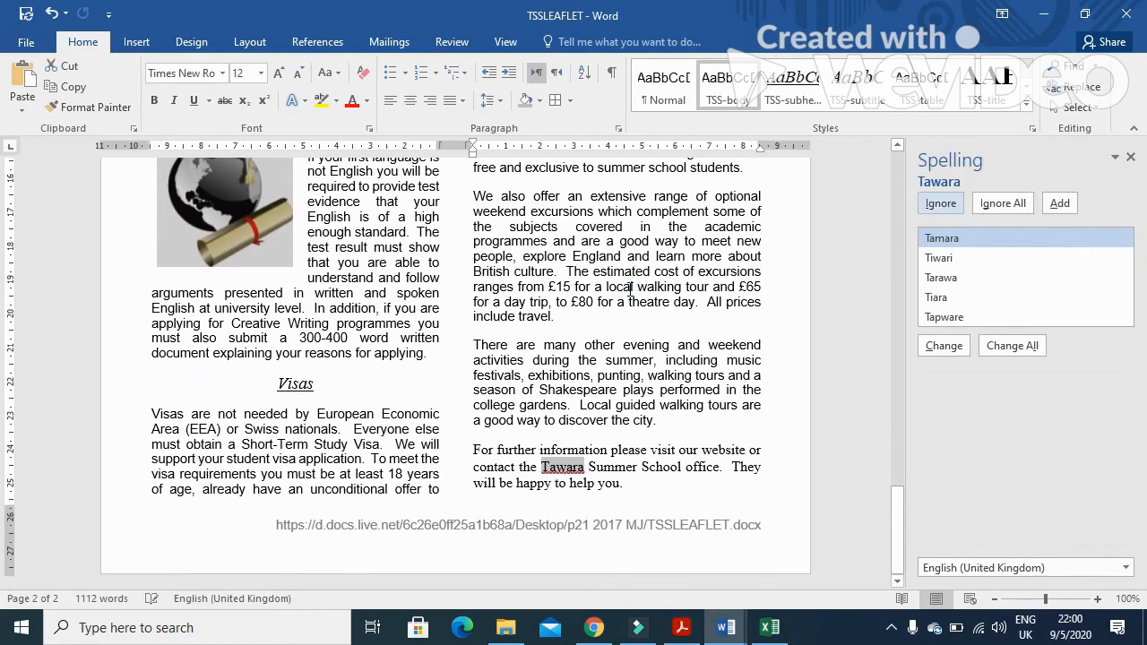
left_click(951, 206)
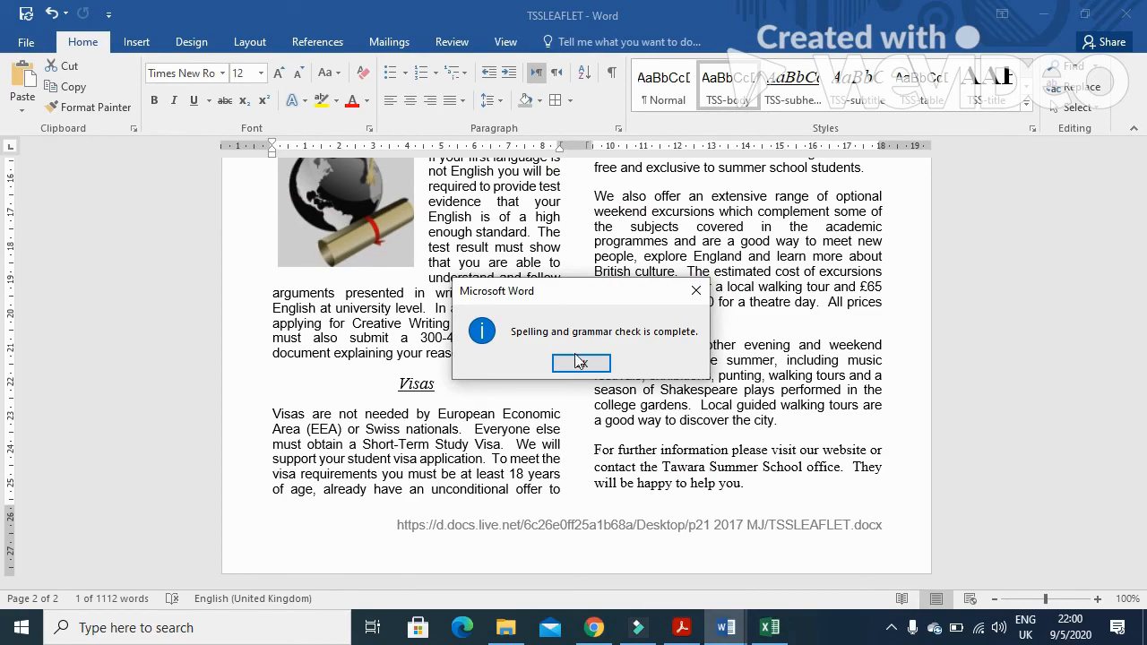
Switch to the question paper and read through the proofreading checklist for task 21
left_click(578, 362)
scroll(696, 400, "up", 10)
scroll(696, 401, "up", 20)
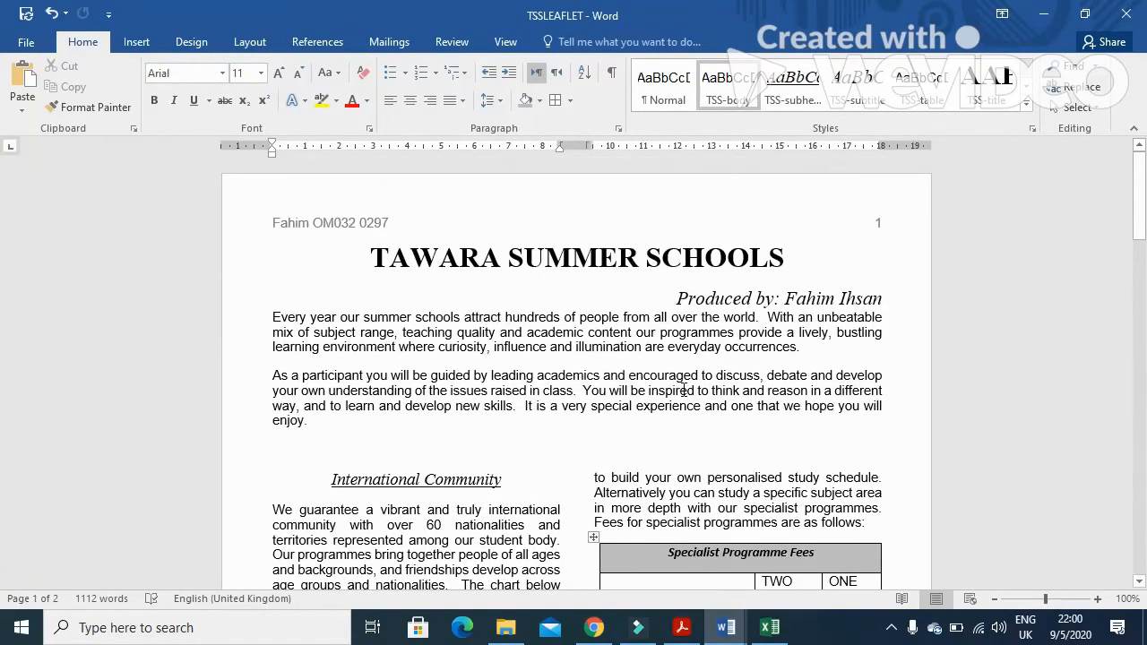
key("alt+Tab")
mouse_move(258, 324)
left_mouse_down()
mouse_move(453, 340)
mouse_move(530, 333)
left_mouse_up()
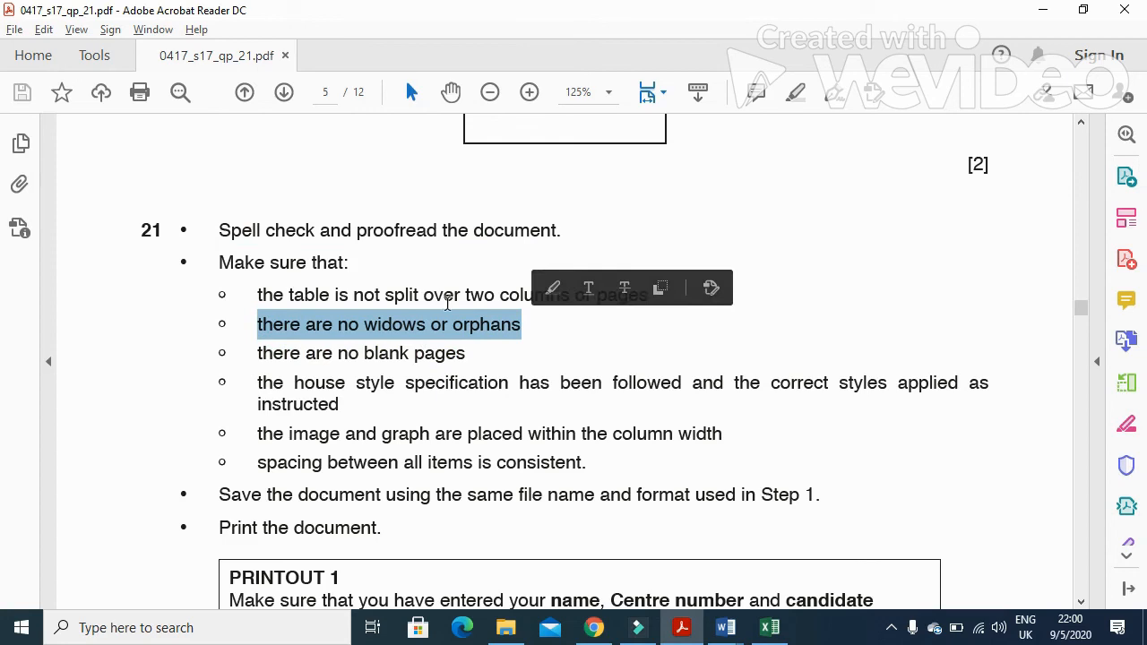
left_click_drag(258, 293, 646, 298)
left_click_drag(256, 387, 395, 398)
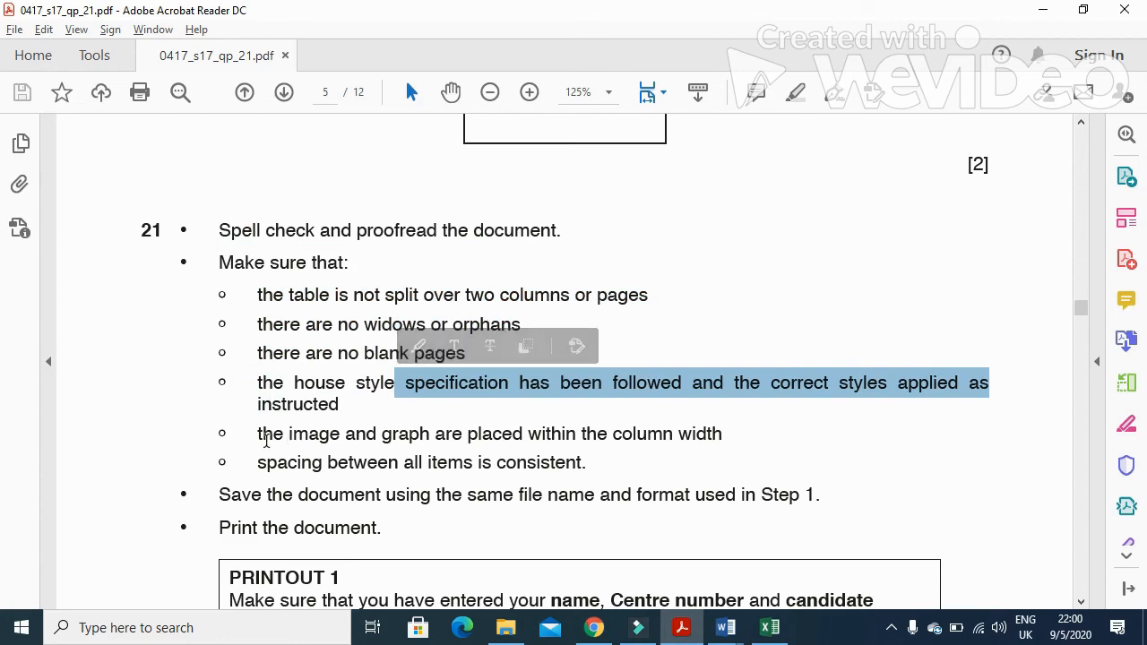
left_click_drag(258, 435, 709, 439)
left_click_drag(258, 466, 587, 467)
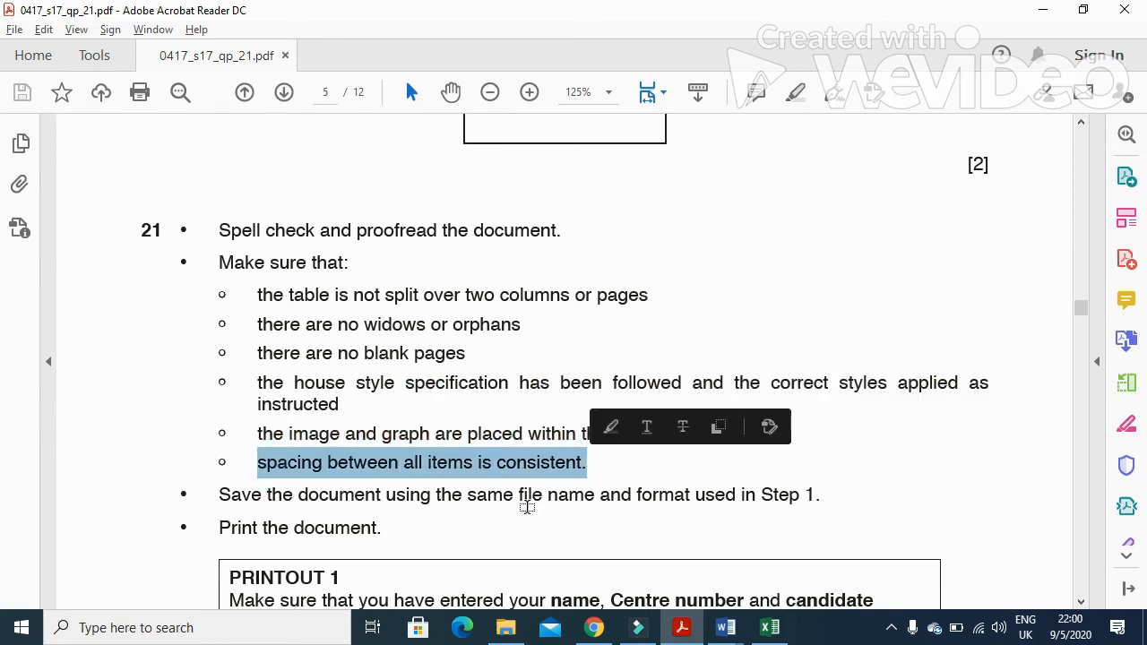
Return to the leaflet and proofread its layout, checking the table, chart and text columns
key("alt+Tab")
left_click_drag(1139, 223, 5, 283)
left_click_drag(1145, 276, 1145, 268)
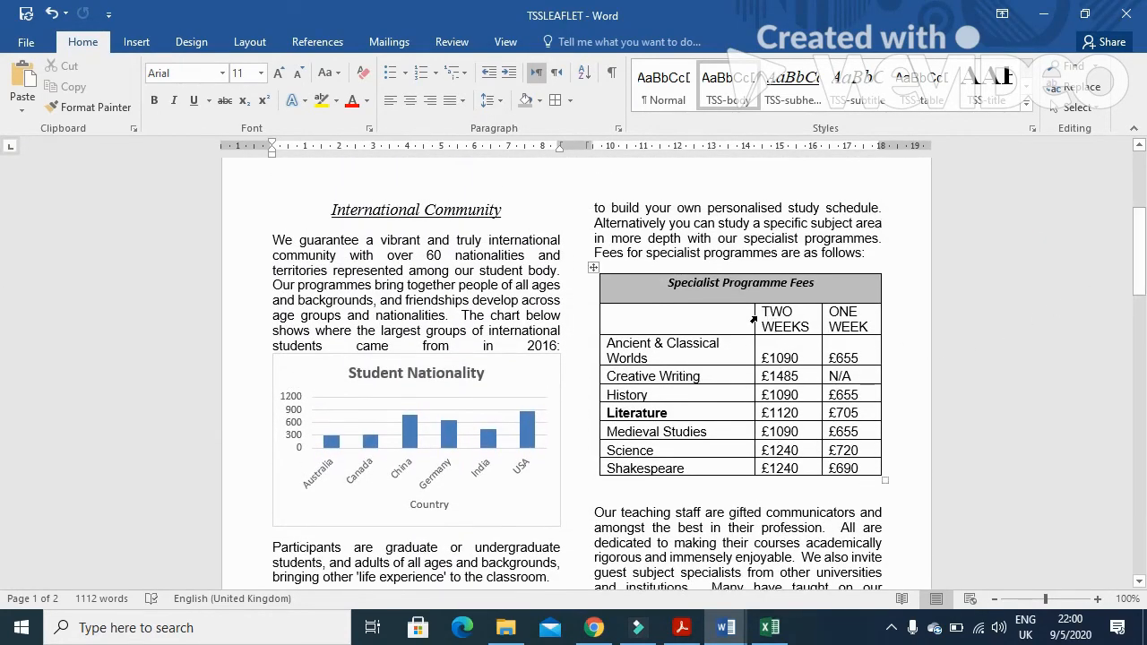
left_click_drag(754, 316, 822, 316)
scroll(719, 484, "down", 20)
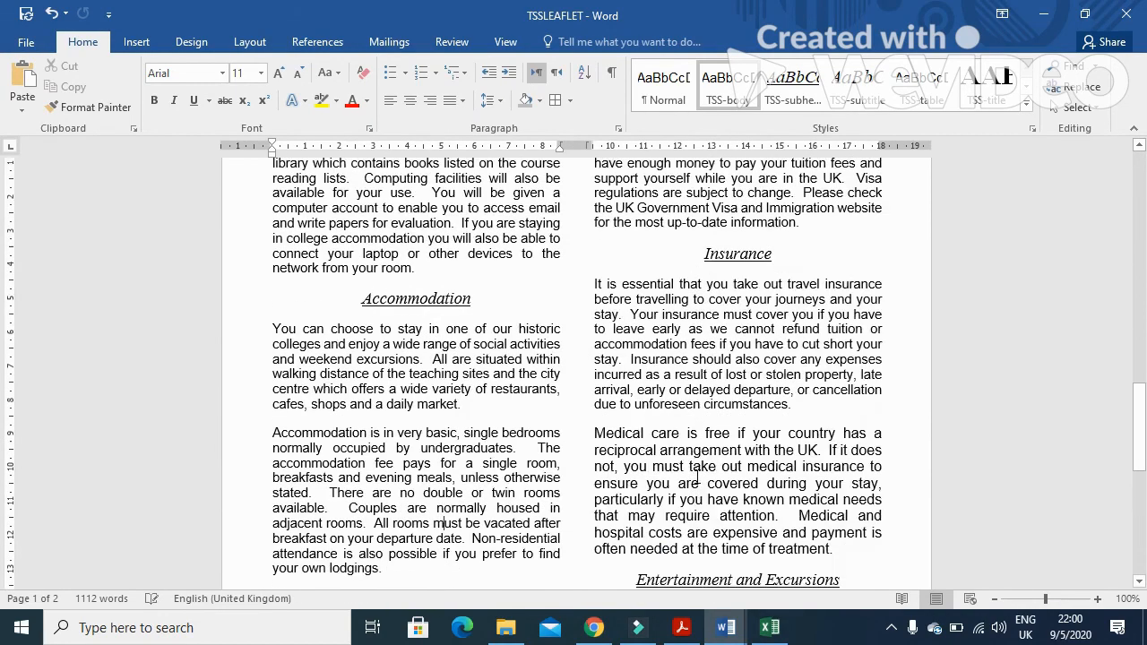
scroll(698, 480, "down", 3)
scroll(697, 475, "up", 20)
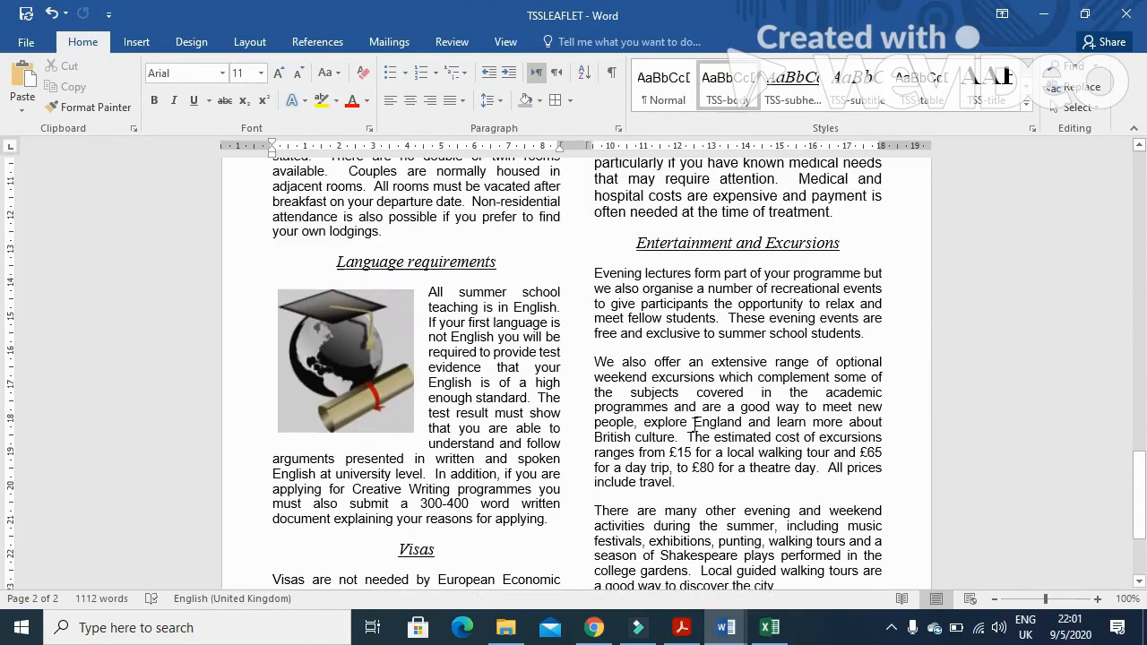
scroll(673, 387, "up", 7)
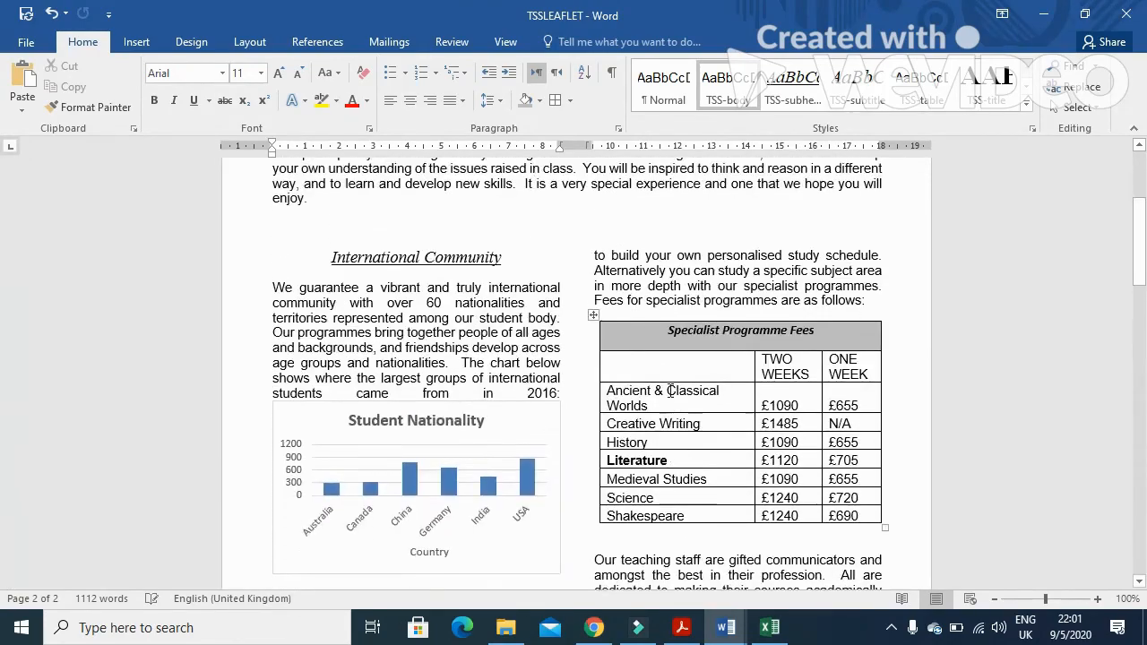
scroll(668, 401, "down", 2)
Remove the bold formatting from Literature in the fees table and save the document
left_click_drag(672, 394, 602, 394)
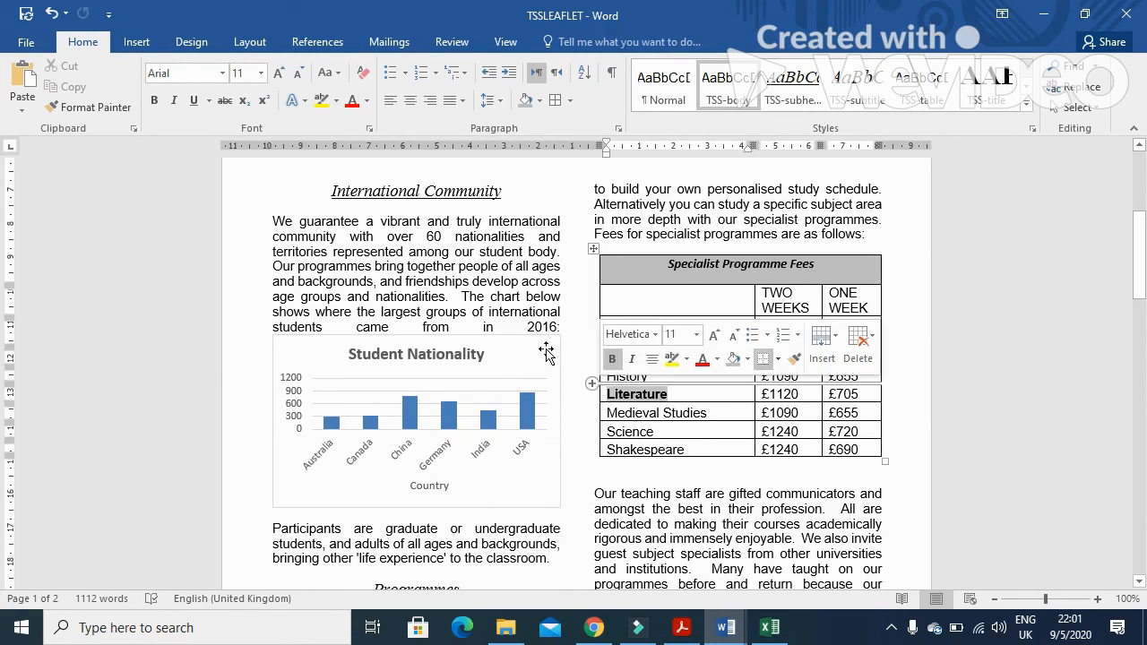
left_click(154, 100)
left_click(737, 377)
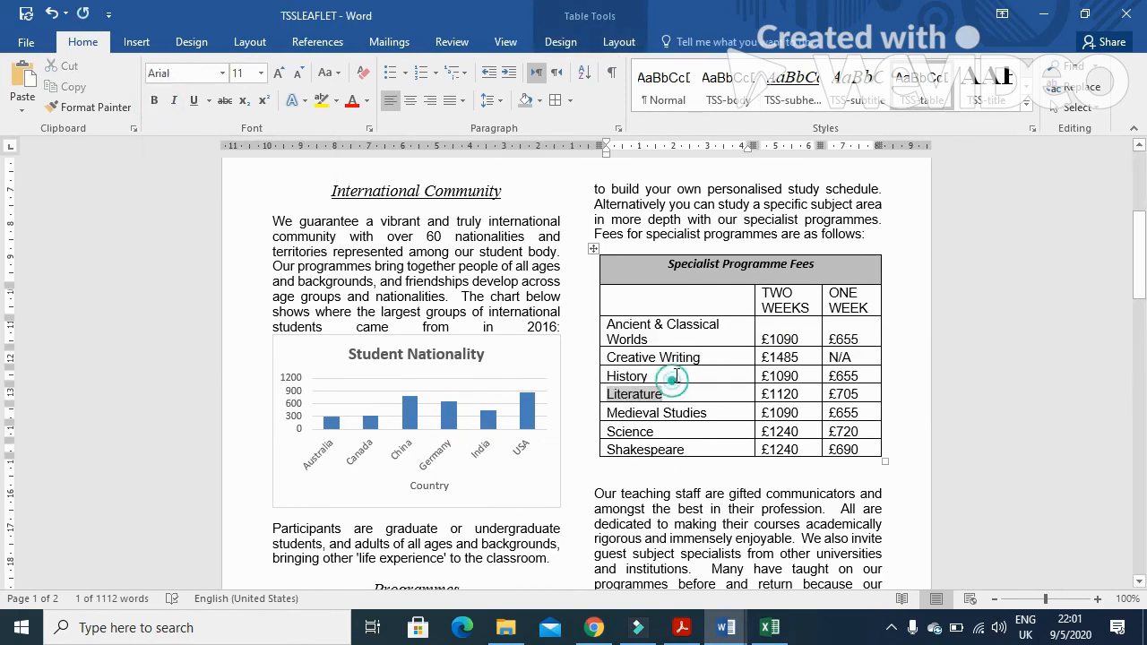
left_click(26, 15)
Read the save and print instructions at the end of the question paper
scroll(737, 377, "down", 1)
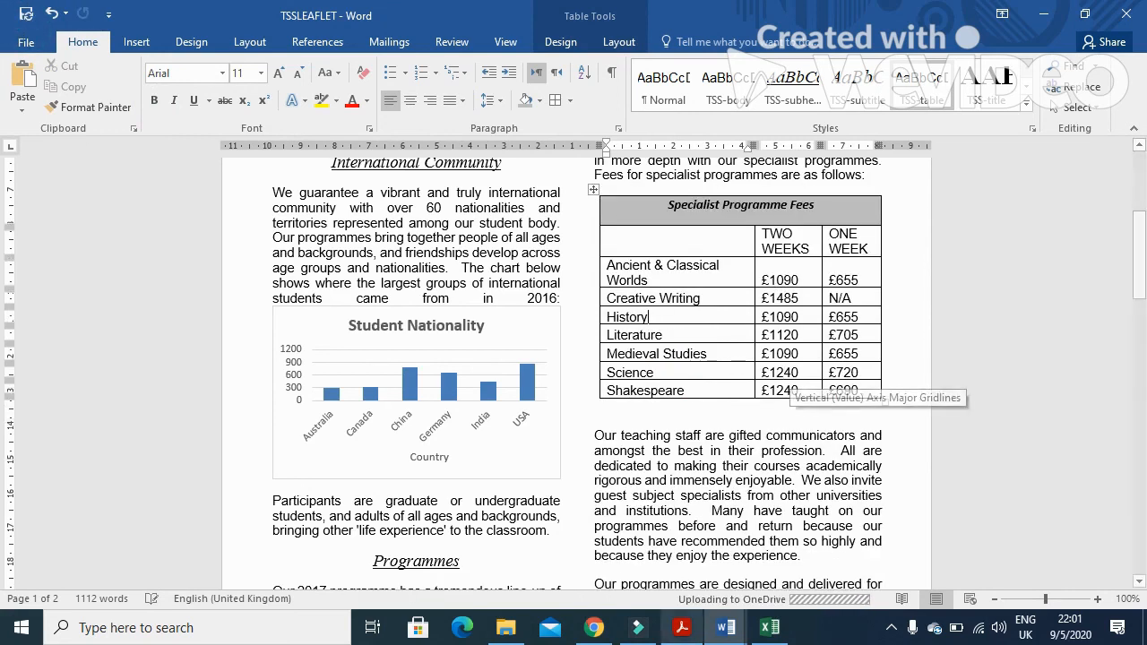
left_click(681, 628)
scroll(517, 452, "down", 2)
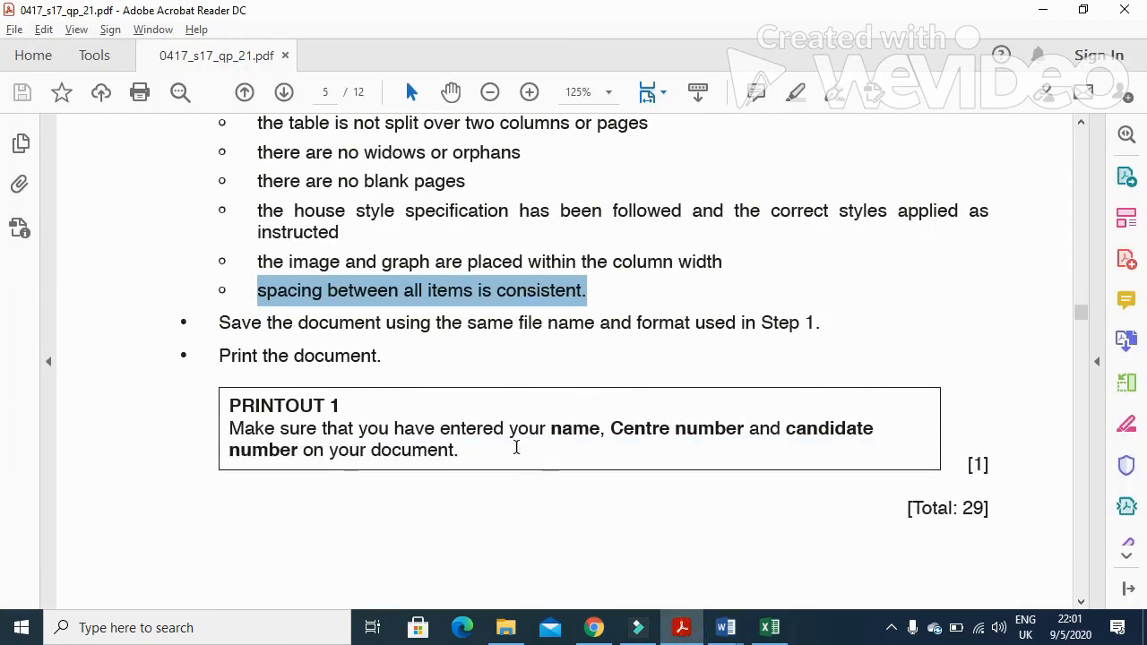